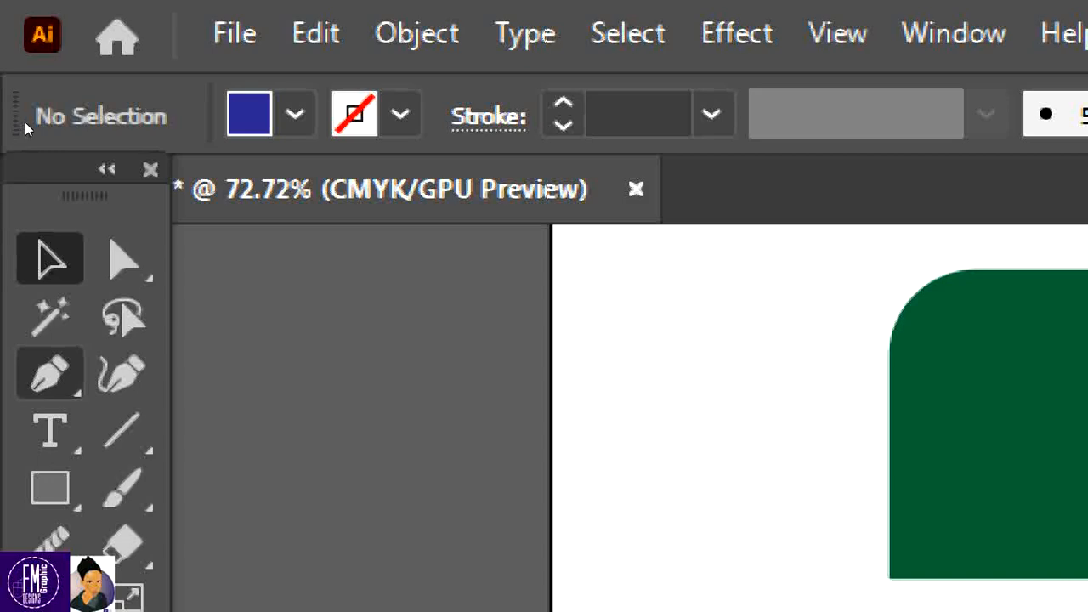
Zoom out to 66.67% so the whole artboard with both designs is visible
{"action": "key", "text": "ctrl+minus"}
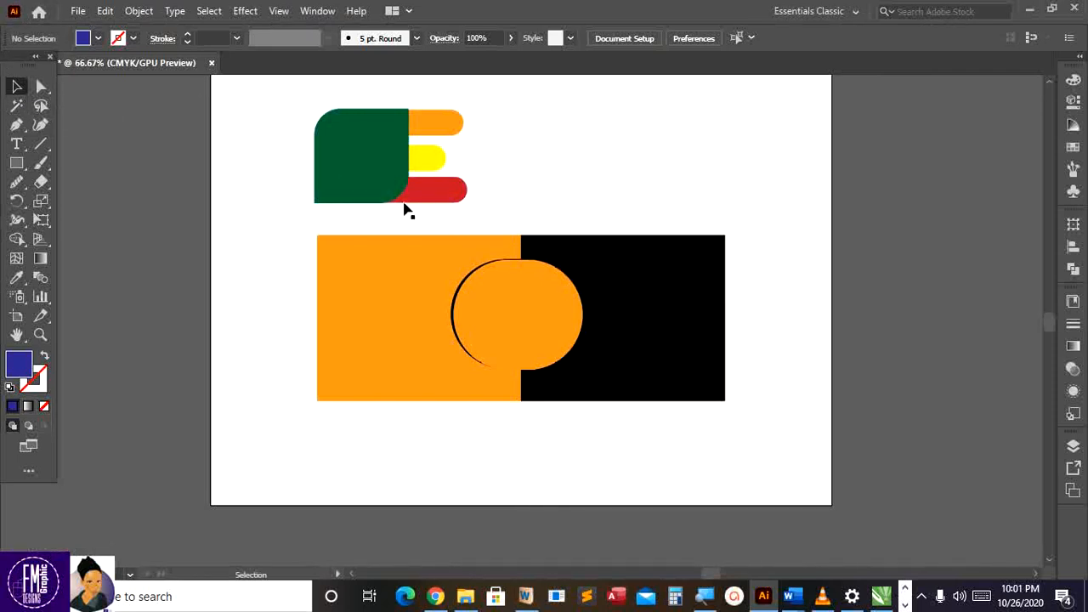
{"action": "scroll", "coordinate": [374, 182], "scroll_direction": "up", "scroll_amount": 1}
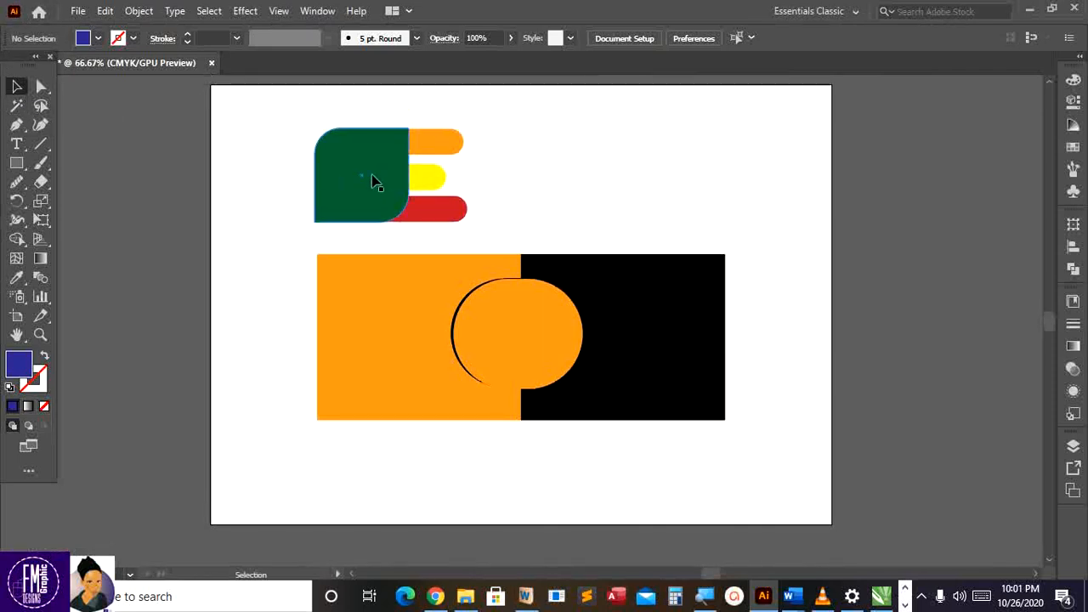
{"action": "scroll", "coordinate": [374, 182], "scroll_direction": "down", "scroll_amount": 1}
{"action": "scroll", "coordinate": [374, 182], "scroll_direction": "up", "scroll_amount": 1}
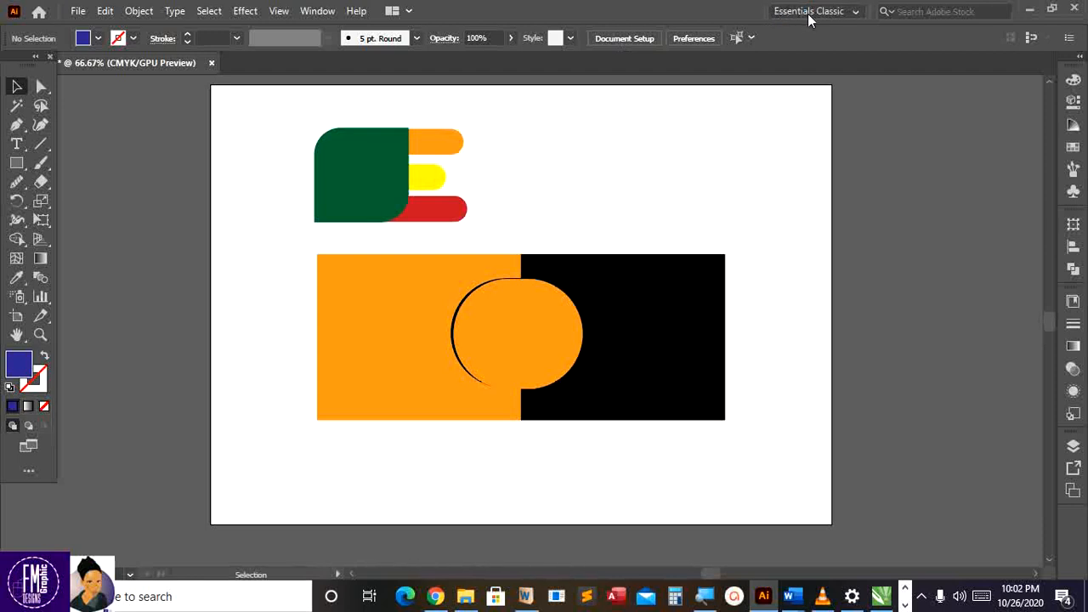
{"action": "left_click", "coordinate": [831, 12]}
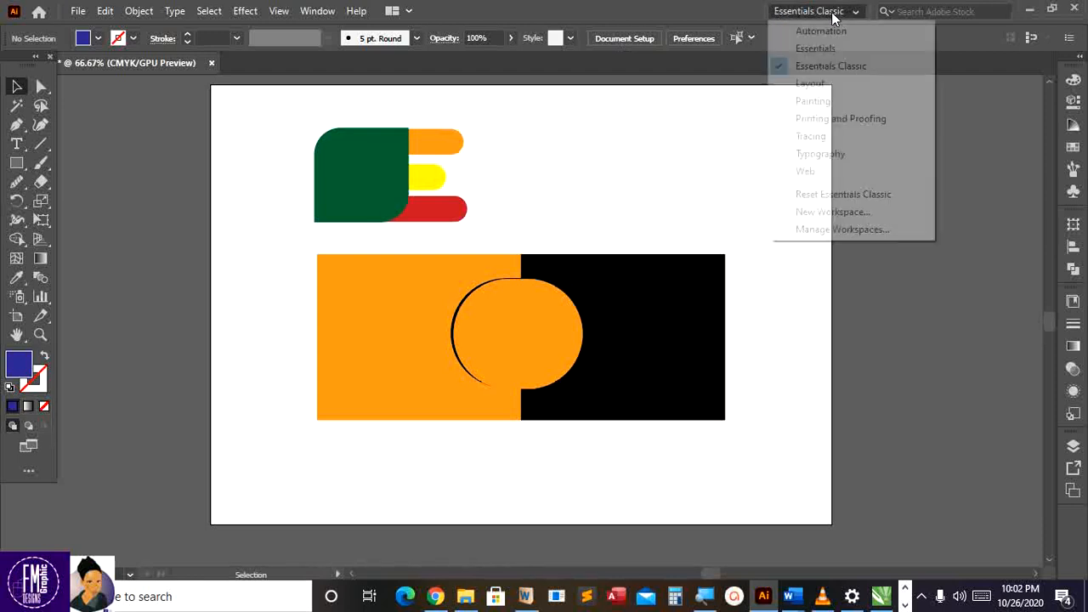
{"action": "left_click", "coordinate": [821, 51]}
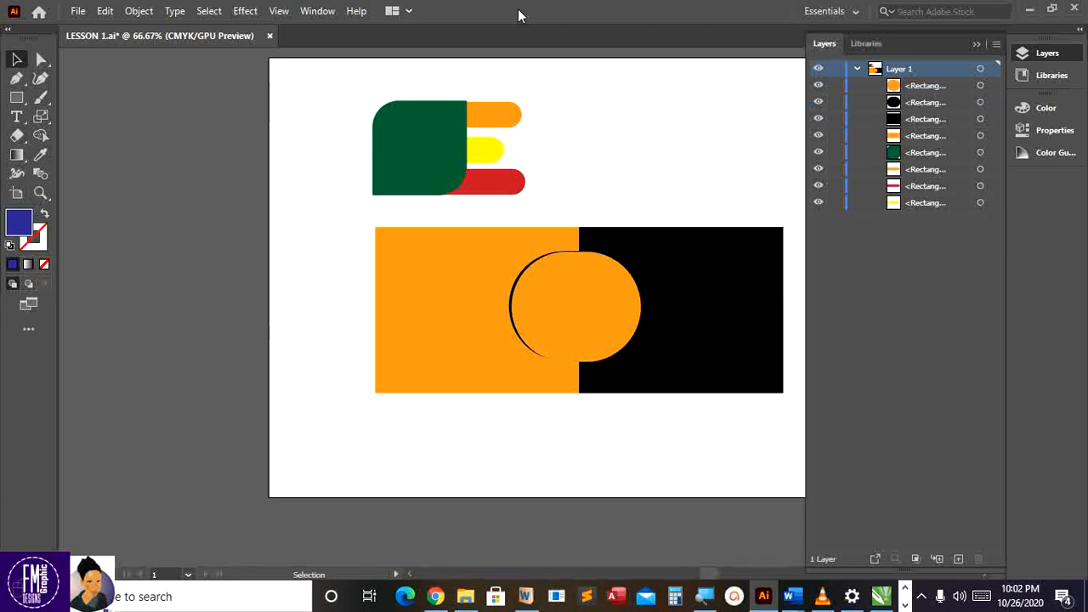
{"action": "left_click", "coordinate": [856, 13]}
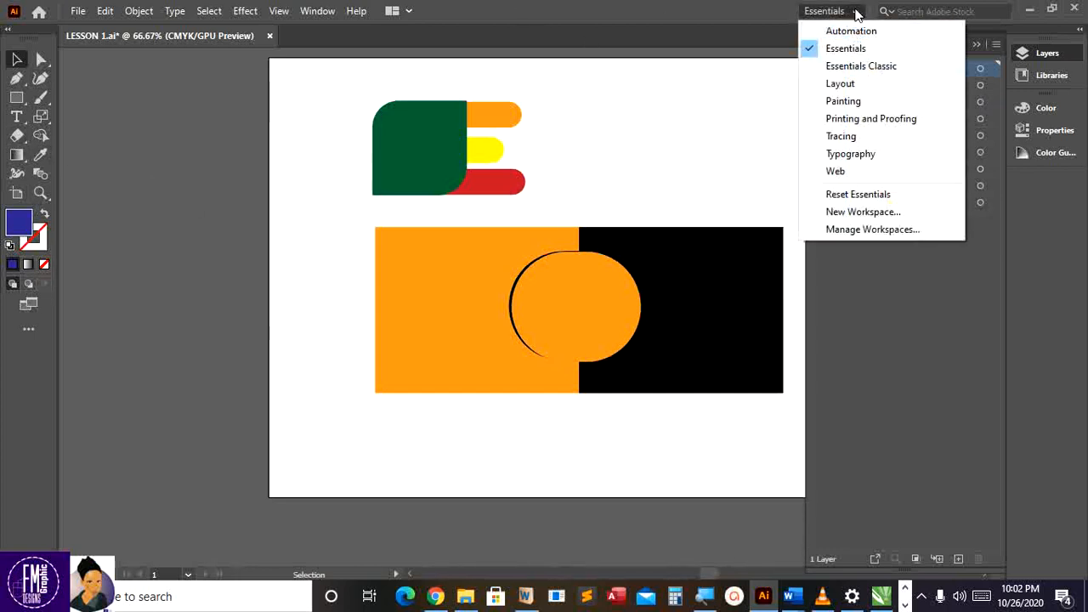
{"action": "left_click", "coordinate": [856, 67]}
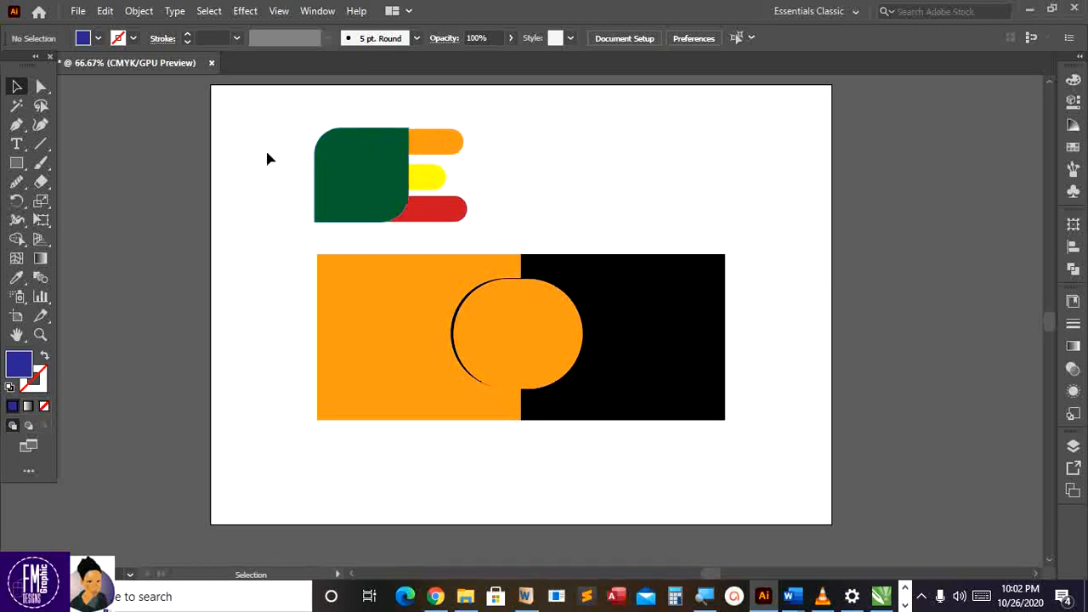
Choose the Curvature Tool and zoom in to 150% on the top design
{"action": "left_click", "coordinate": [41, 126]}
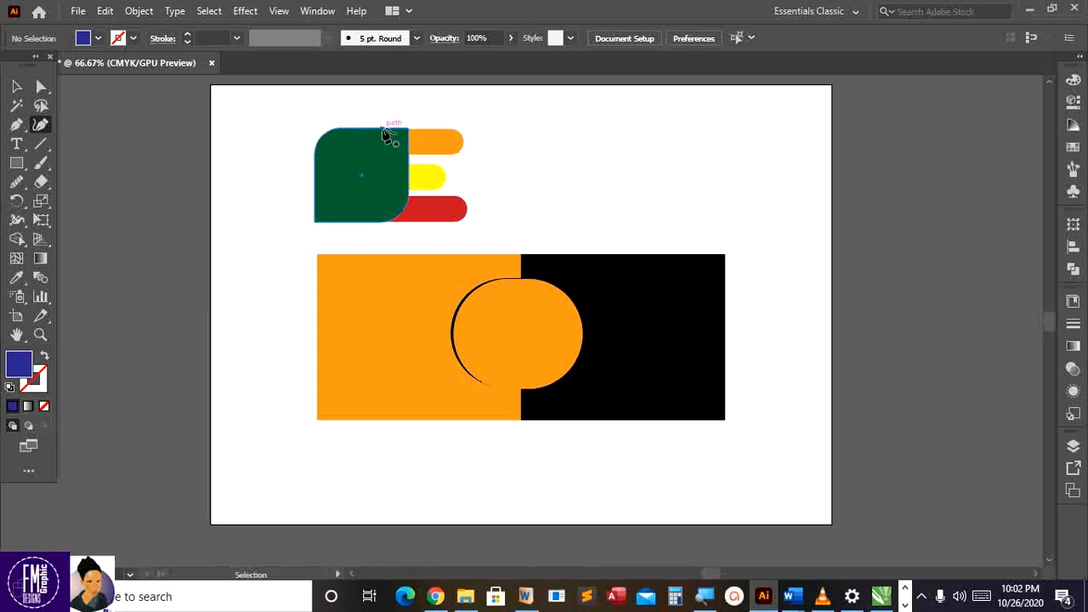
{"action": "key", "text": "ctrl+equal"}
{"action": "scroll", "coordinate": [296, 111], "scroll_direction": "up", "scroll_amount": 3}
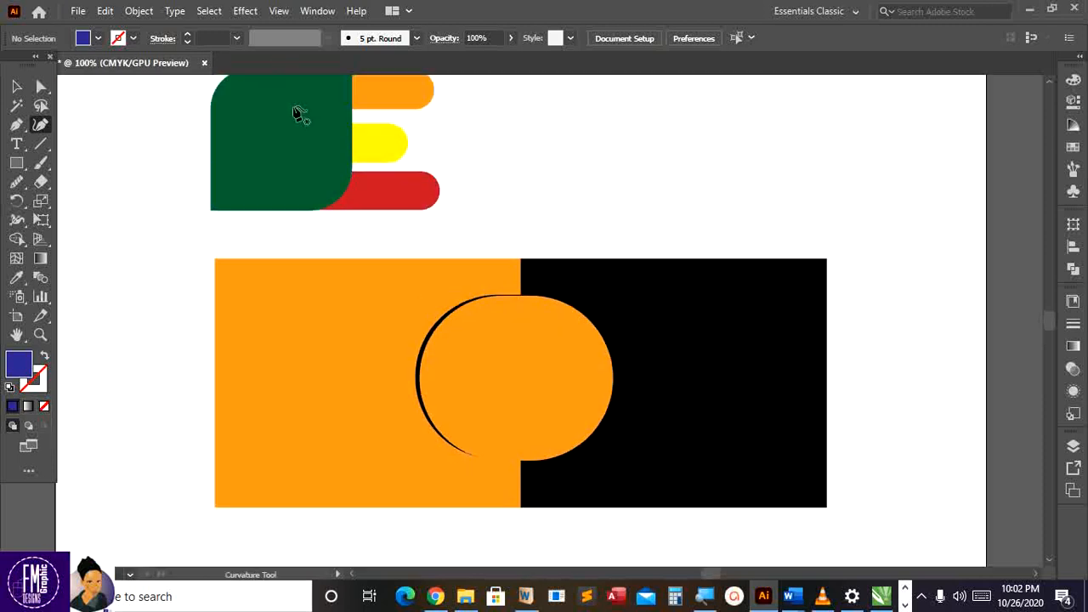
{"action": "key", "text": "ctrl+equal"}
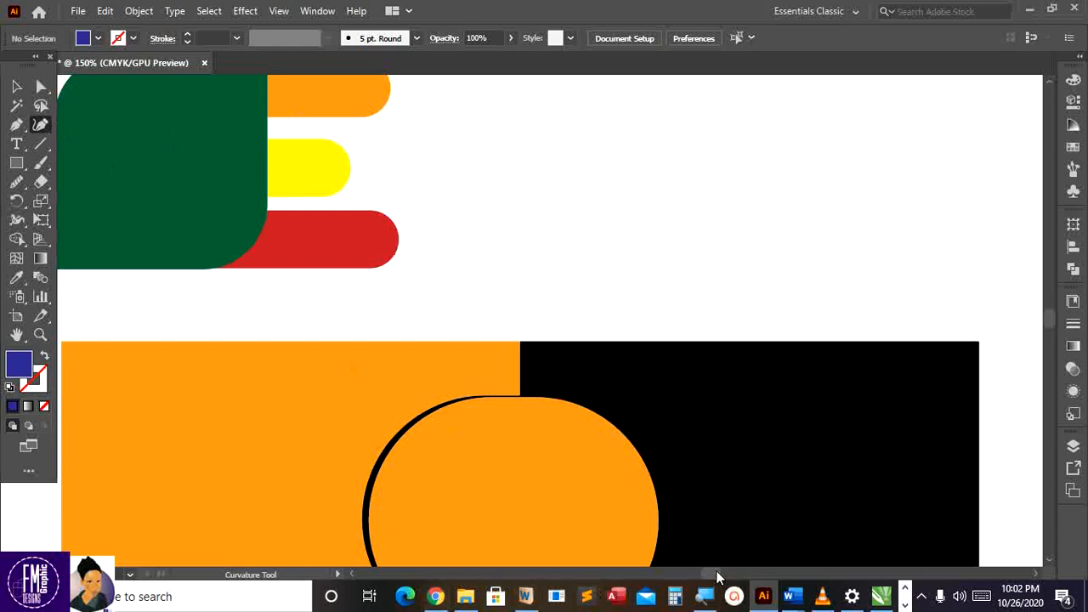
{"action": "left_click_drag", "start_coordinate": [712, 576], "coordinate": [707, 577]}
{"action": "scroll", "coordinate": [549, 301], "scroll_direction": "up", "scroll_amount": 5}
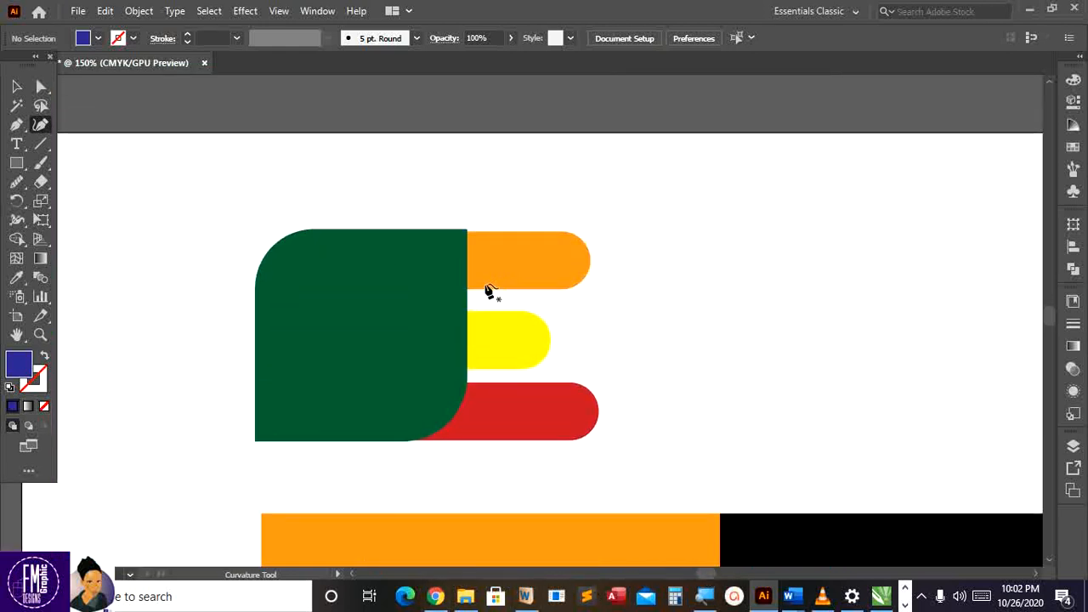
{"action": "scroll", "coordinate": [488, 289], "scroll_direction": "up", "scroll_amount": 1}
{"action": "scroll", "coordinate": [487, 292], "scroll_direction": "down", "scroll_amount": 1}
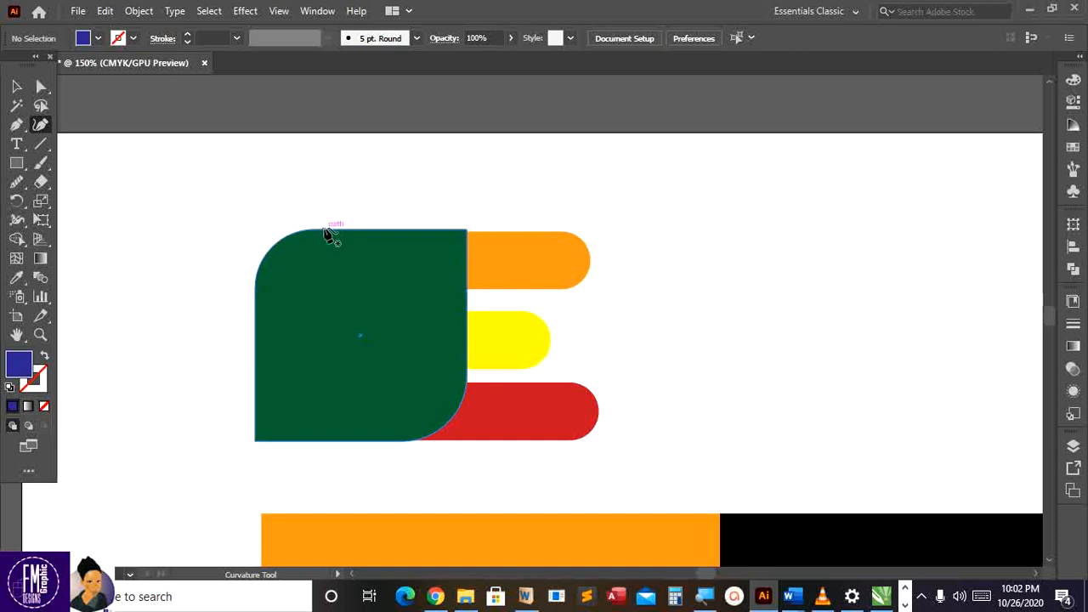
{"action": "scroll", "coordinate": [336, 236], "scroll_direction": "down", "scroll_amount": 2}
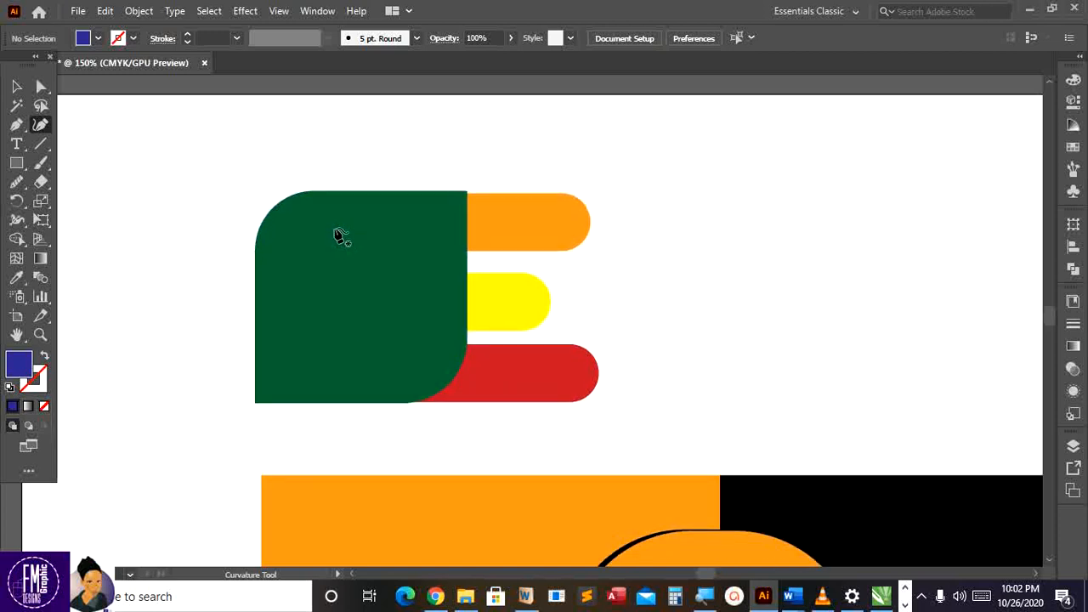
{"action": "scroll", "coordinate": [340, 236], "scroll_direction": "up", "scroll_amount": 1}
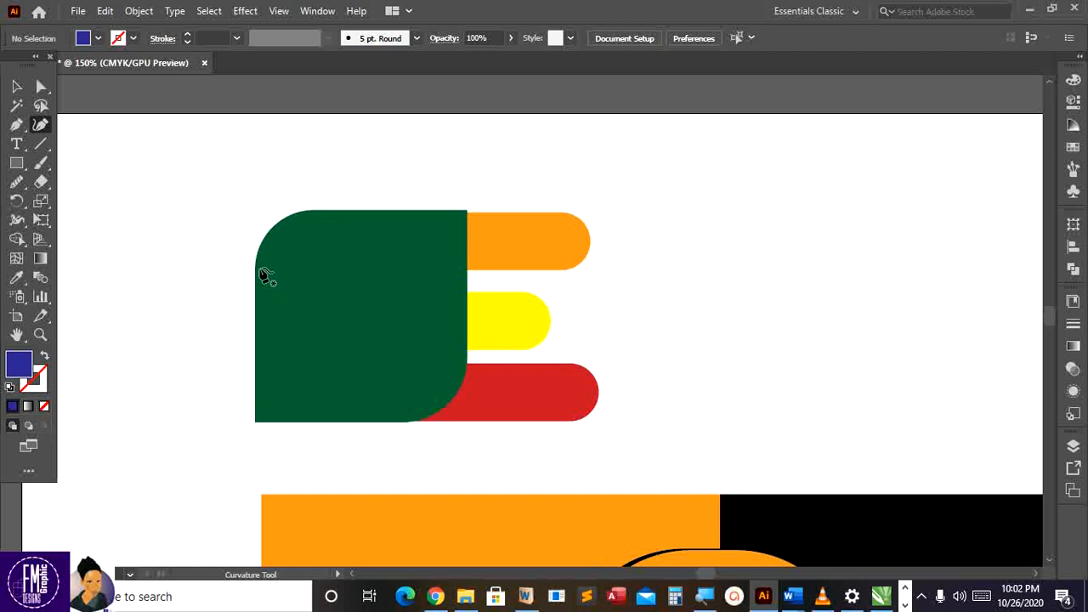
Add an anchor point on the green shape's top edge, then deselect it
{"action": "left_click", "coordinate": [260, 265]}
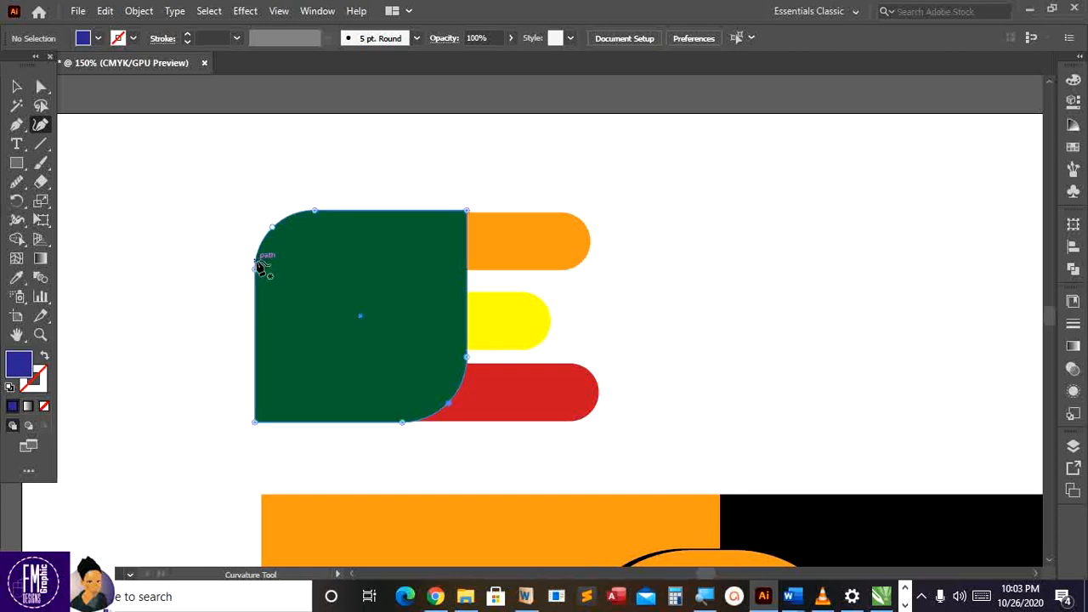
{"action": "left_click", "coordinate": [314, 211]}
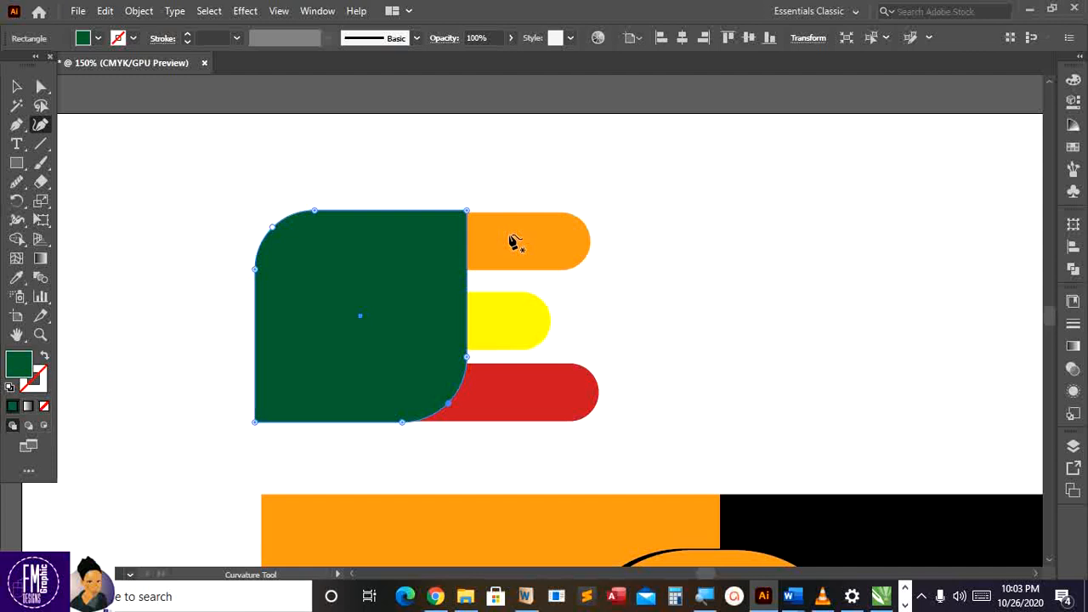
{"action": "scroll", "coordinate": [513, 241], "scroll_direction": "up", "scroll_amount": 1}
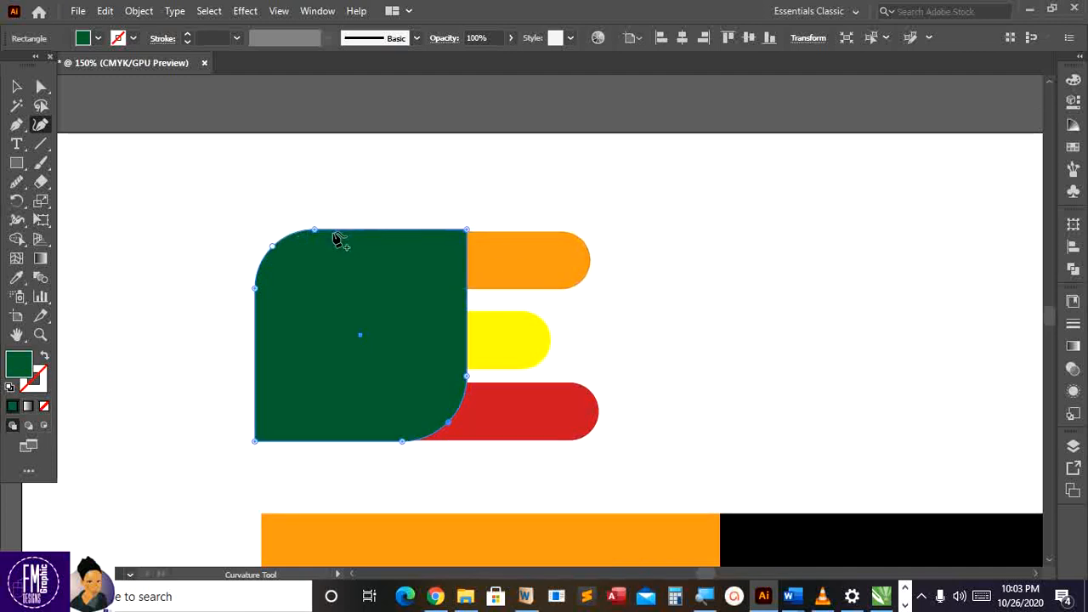
{"action": "left_click", "coordinate": [17, 87]}
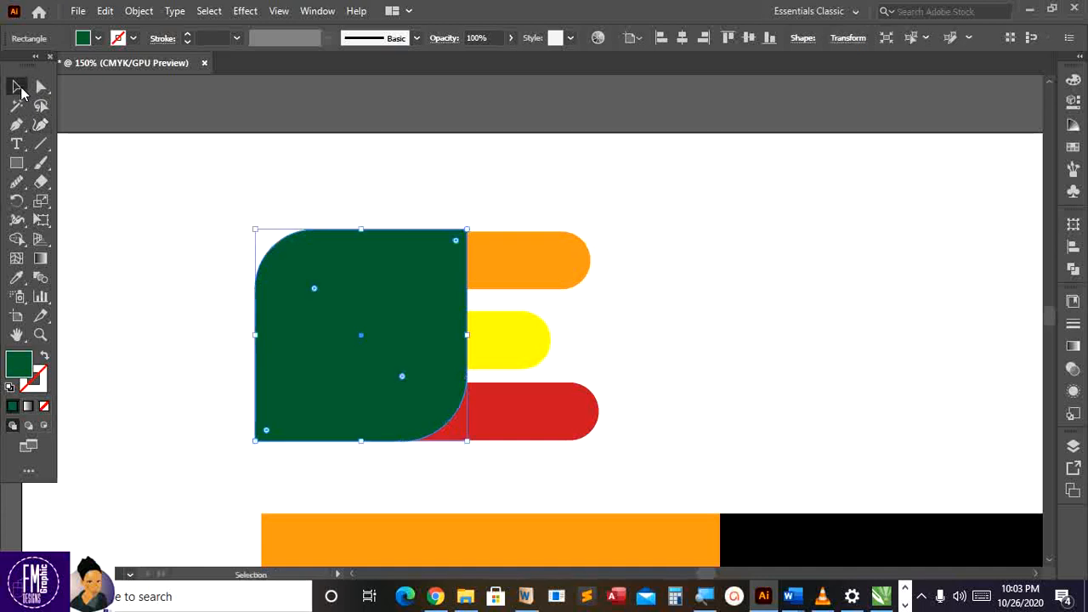
{"action": "left_click", "coordinate": [212, 121]}
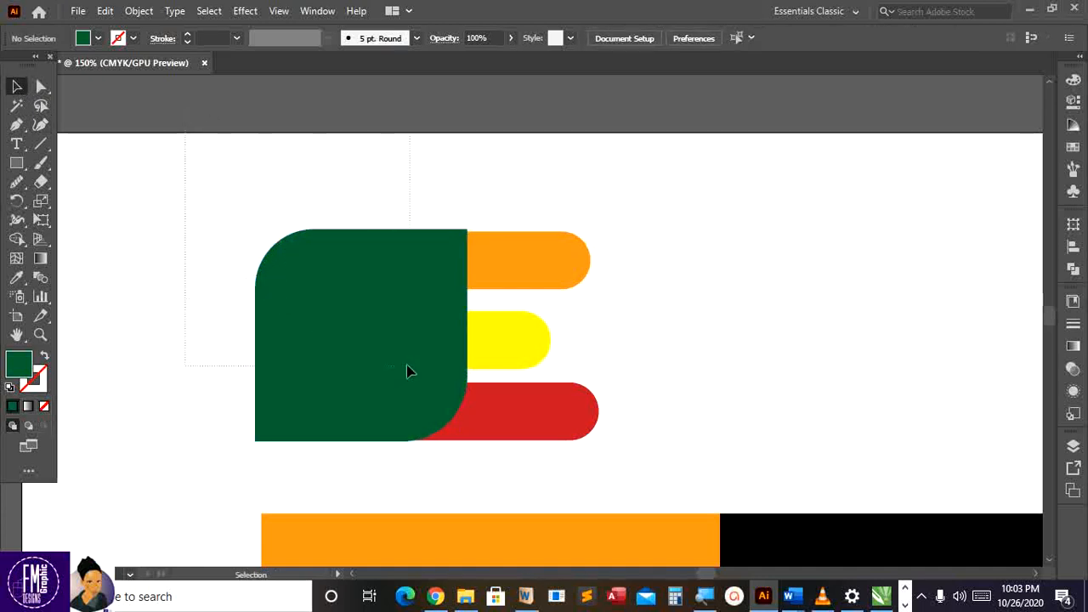
Lock the green, orange, yellow and red shapes with Object > Lock > Selection
{"action": "key", "text": "ctrl+a"}
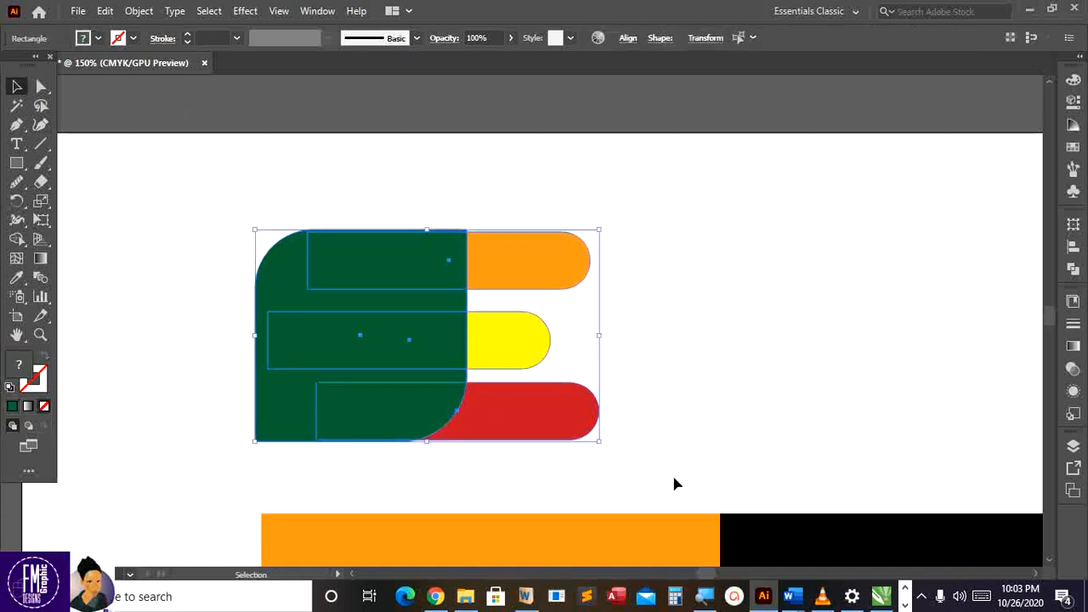
{"action": "left_click", "coordinate": [144, 12]}
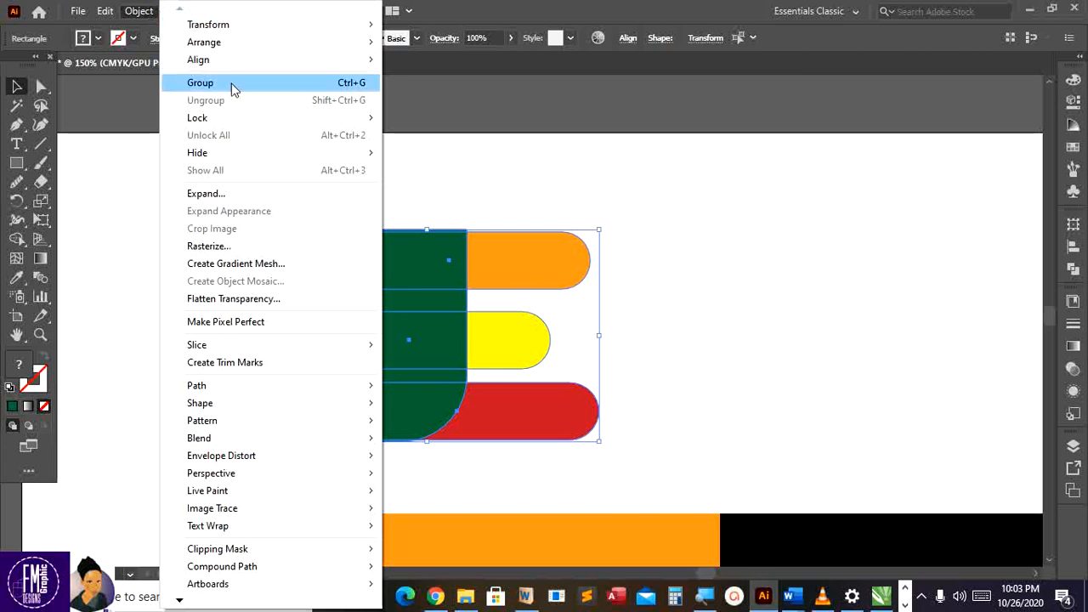
{"action": "mouse_move", "coordinate": [220, 123]}
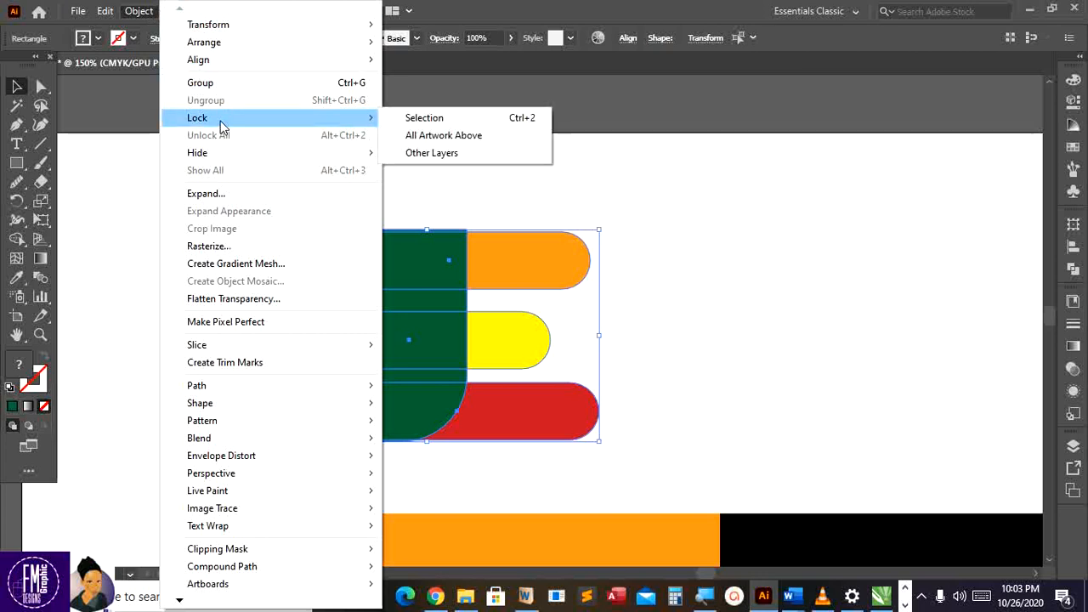
{"action": "left_click", "coordinate": [417, 121]}
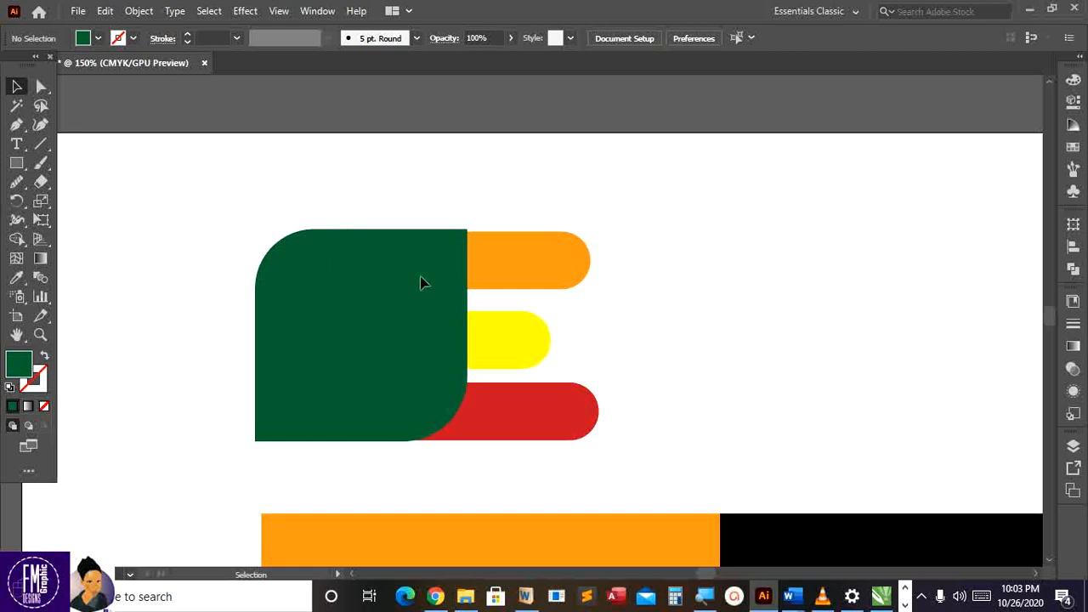
In the enlarged Layers panel, confirm Layer 1's locks, lock the bottom rectangle, and collapse it
{"action": "left_click", "coordinate": [1074, 445]}
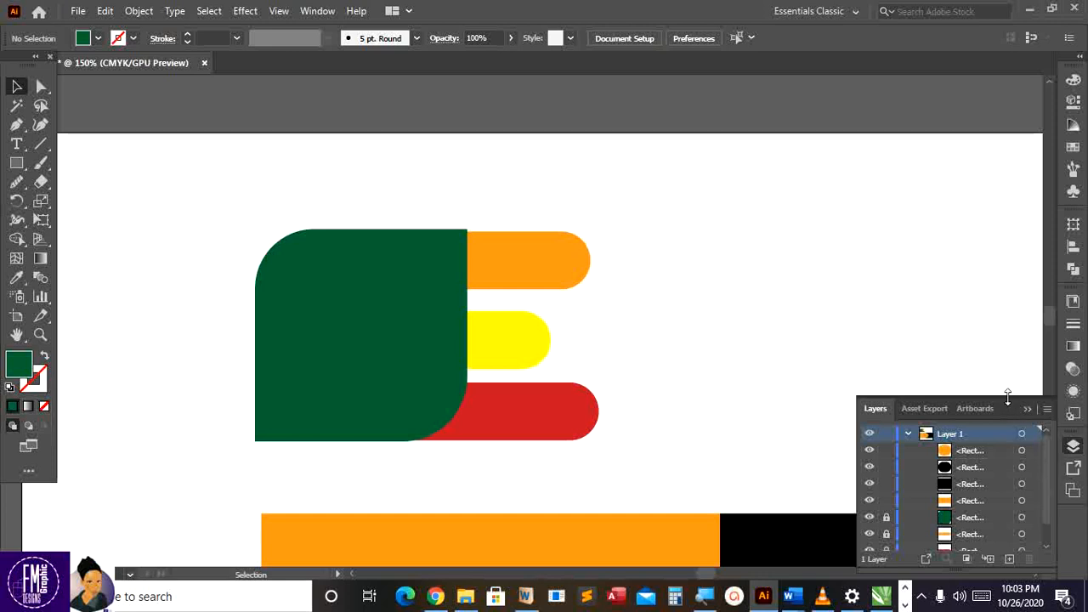
{"action": "left_click_drag", "start_coordinate": [1009, 393], "coordinate": [970, 210]}
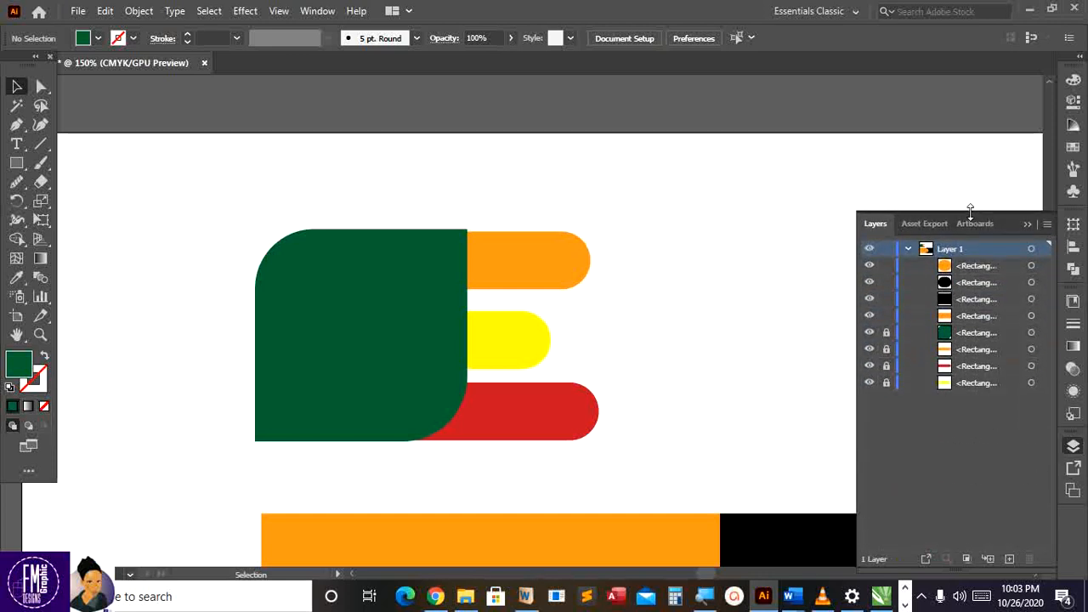
{"action": "left_click", "coordinate": [909, 249]}
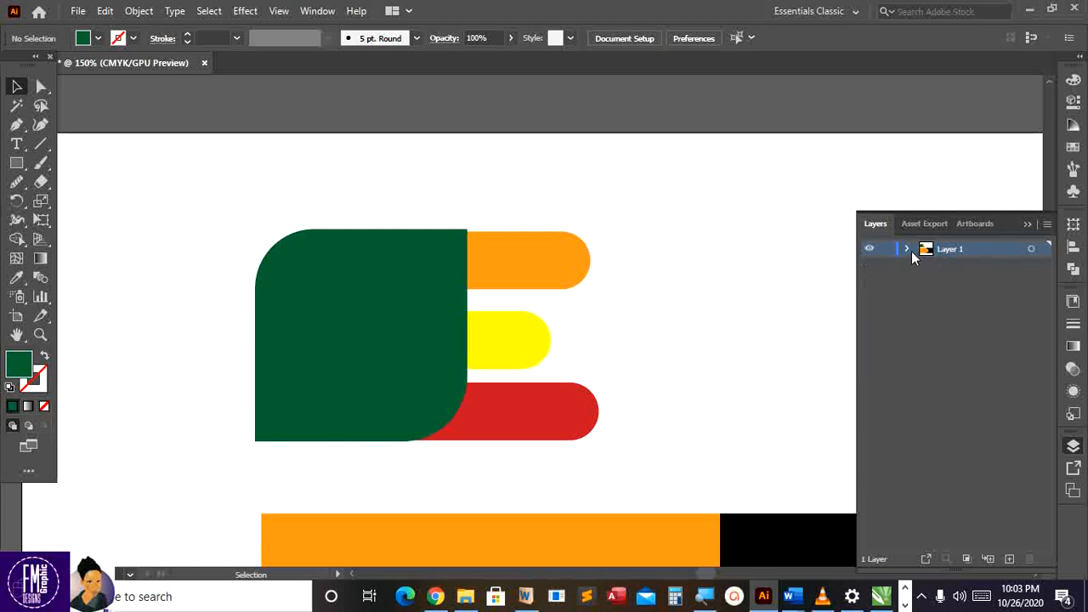
{"action": "left_click", "coordinate": [908, 249]}
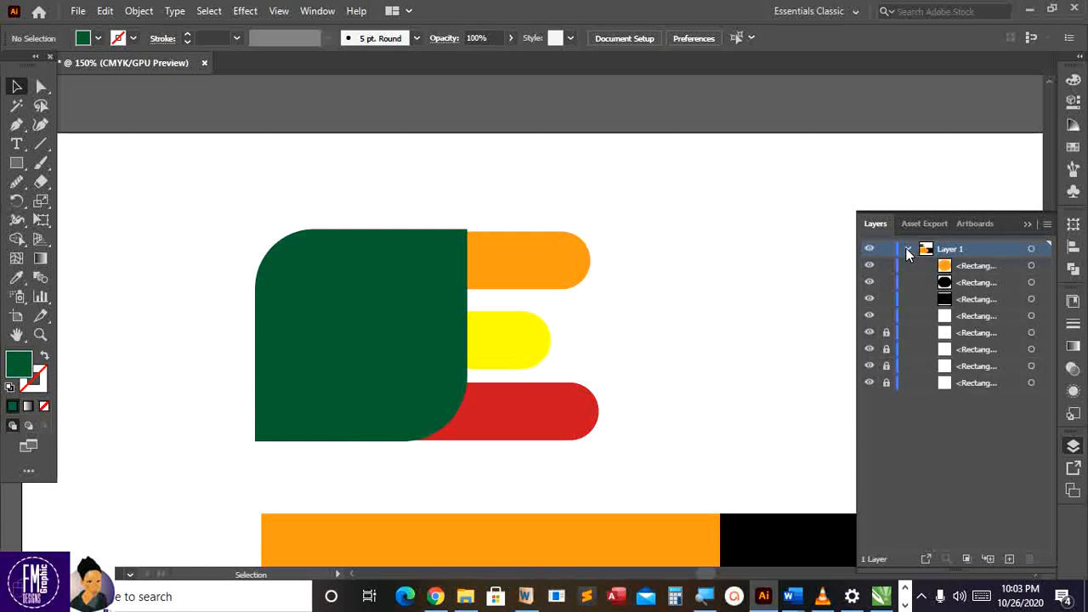
{"action": "left_click", "coordinate": [886, 383]}
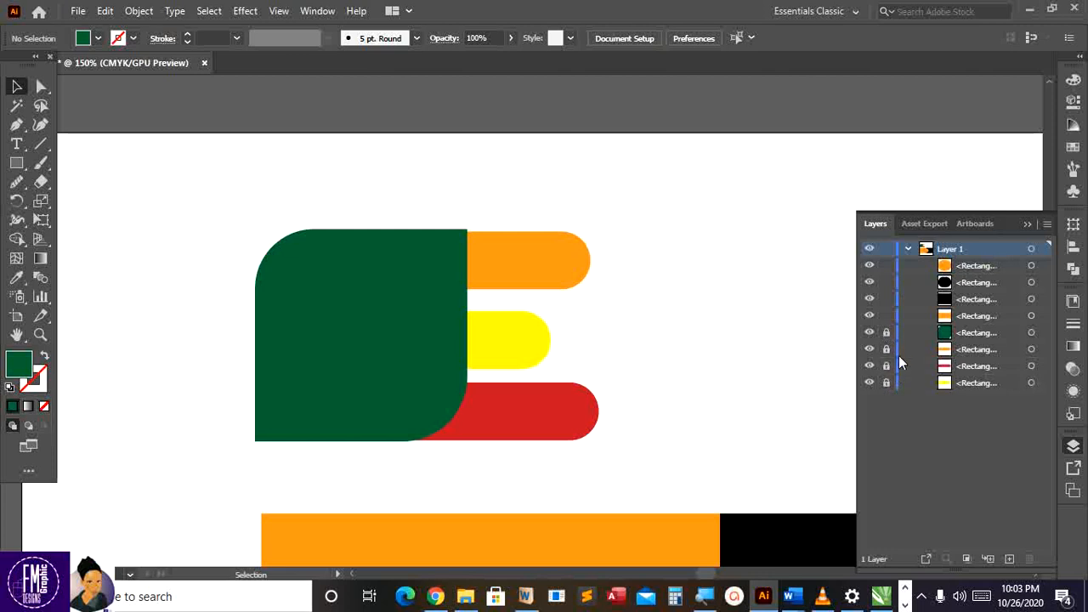
{"action": "left_click", "coordinate": [907, 248]}
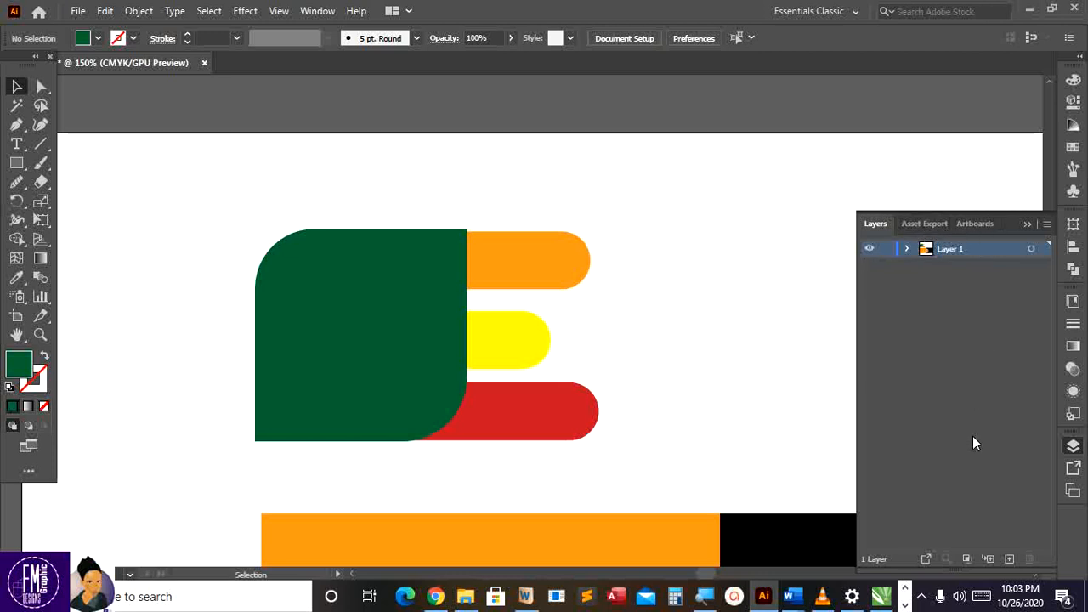
Create a new Layer 2 and zoom in to 200%
{"action": "left_click", "coordinate": [1008, 559]}
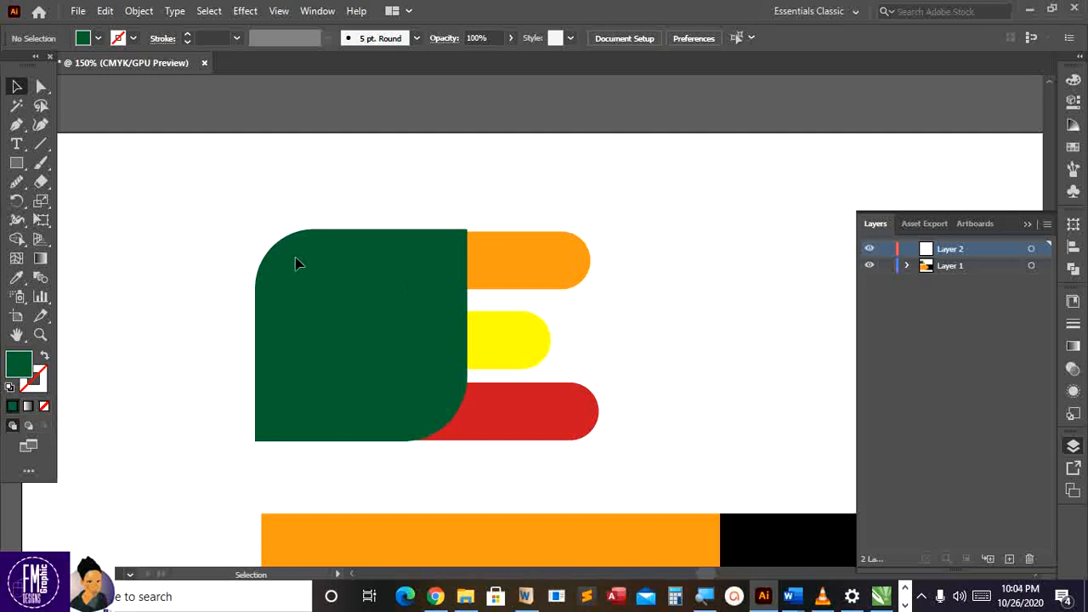
{"action": "key", "text": "ctrl+equal"}
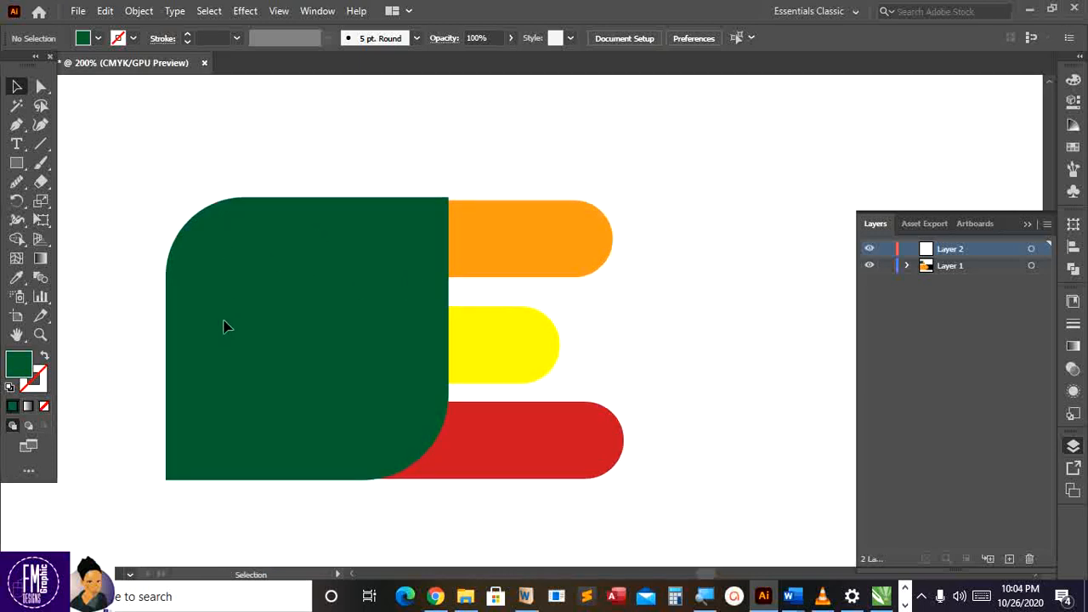
{"action": "scroll", "coordinate": [168, 334], "scroll_direction": "up", "scroll_amount": 1}
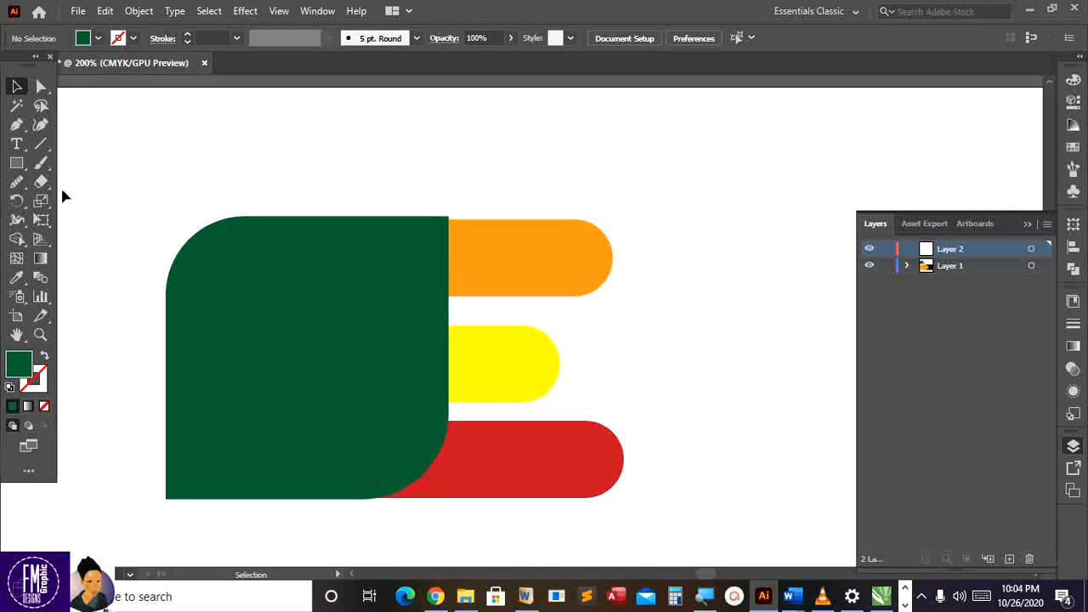
With the Curvature Tool, trace the green shape's left edge, rounded top-left corner and top
{"action": "left_click", "coordinate": [39, 126]}
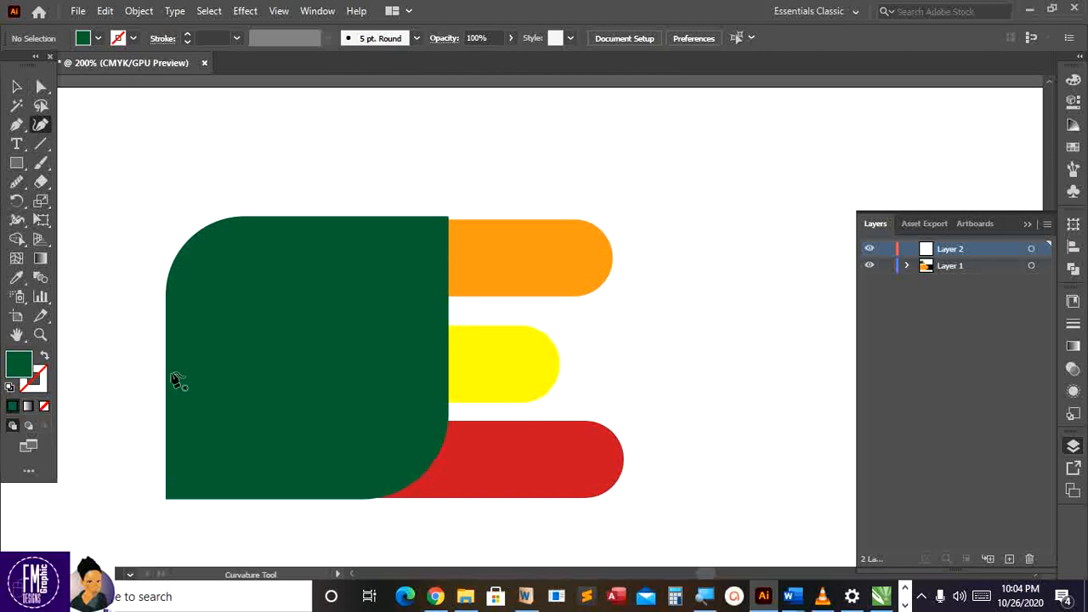
{"action": "left_click", "coordinate": [166, 498]}
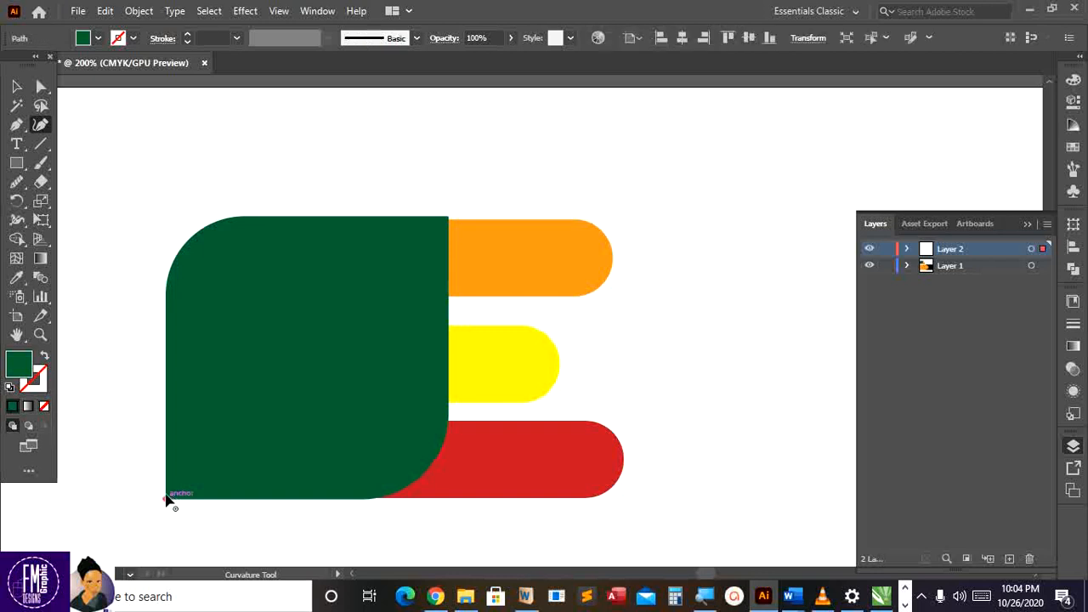
{"action": "left_click", "coordinate": [167, 282]}
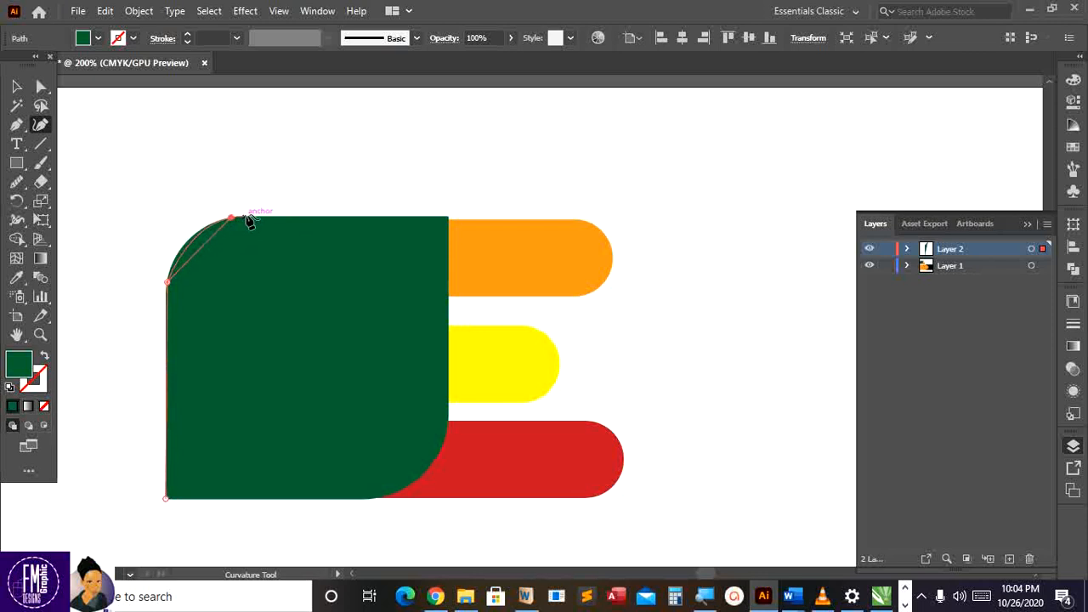
{"action": "left_click", "coordinate": [167, 281]}
{"action": "left_click", "coordinate": [262, 218]}
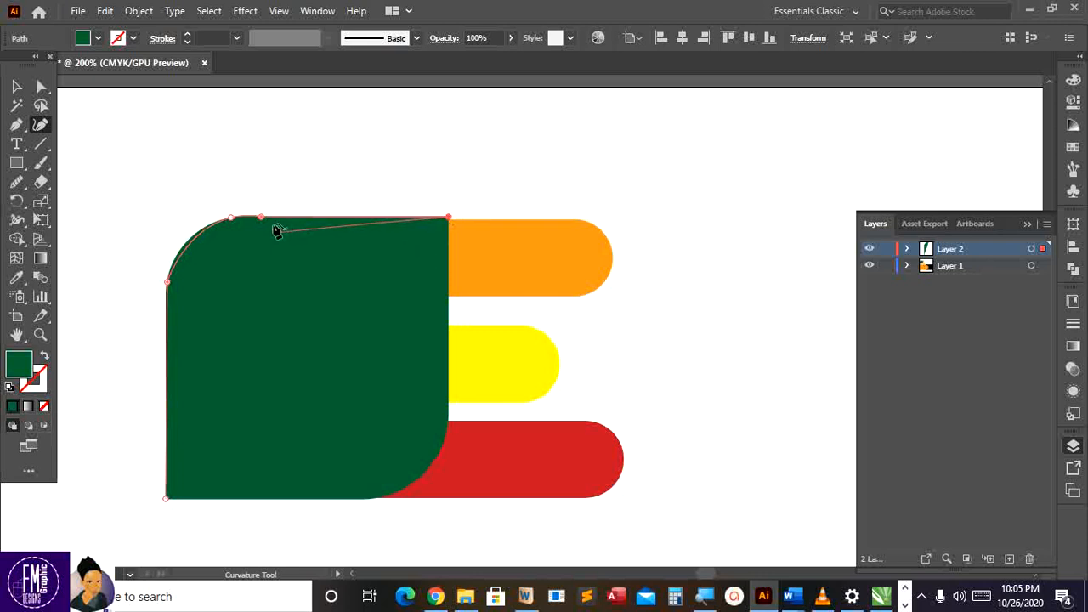
Trace down the right edge, around the bottom-right curve, along the bottom, closing at the start anchor
{"action": "left_click", "coordinate": [449, 413]}
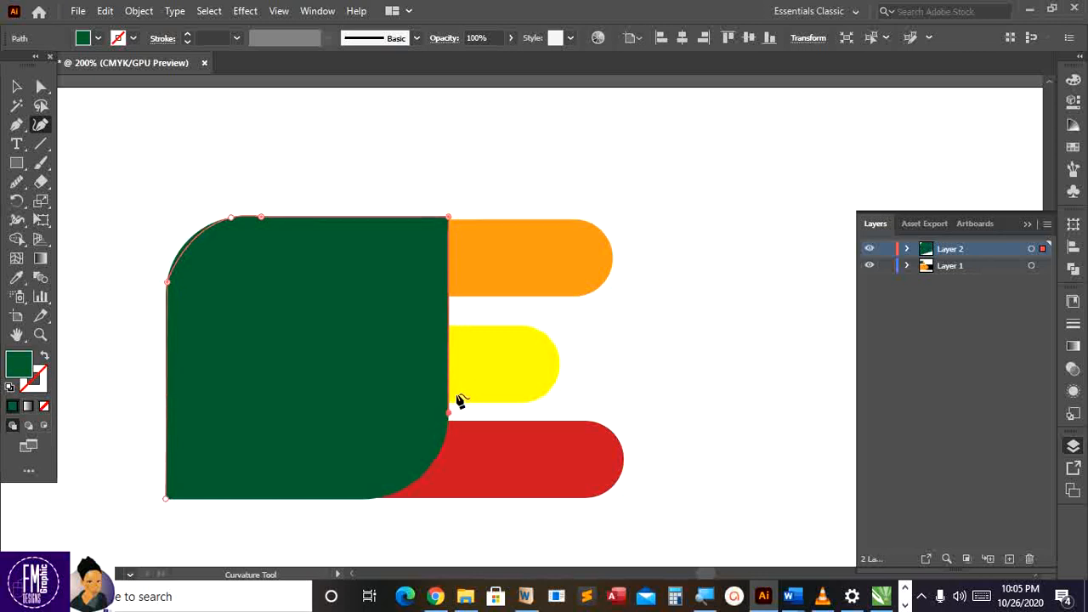
{"action": "left_click", "coordinate": [382, 497]}
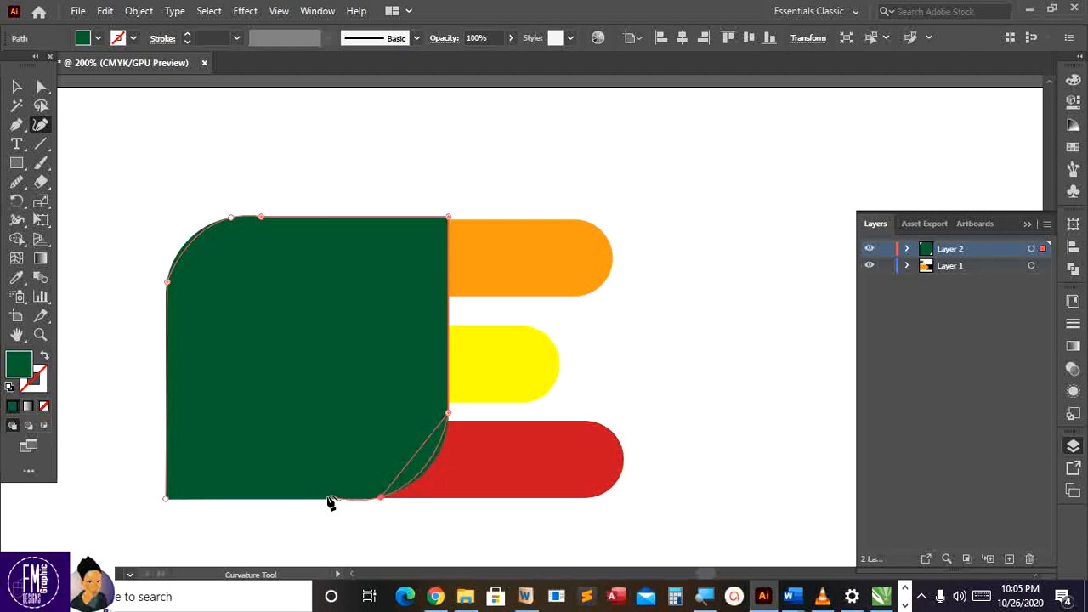
{"action": "left_click", "coordinate": [378, 503]}
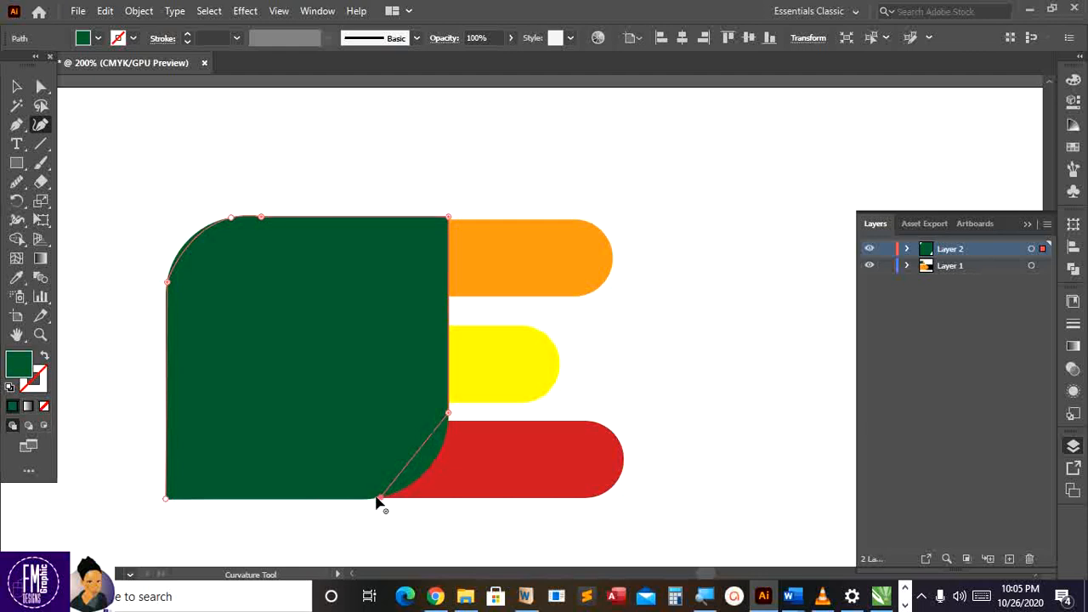
{"action": "left_click", "coordinate": [364, 500]}
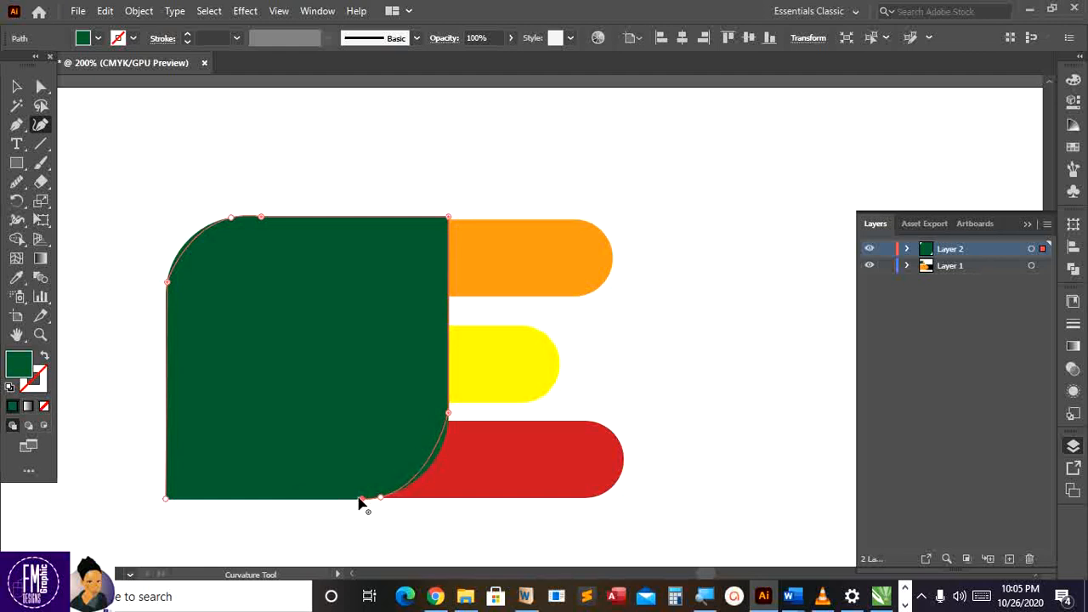
{"action": "left_click", "coordinate": [194, 500]}
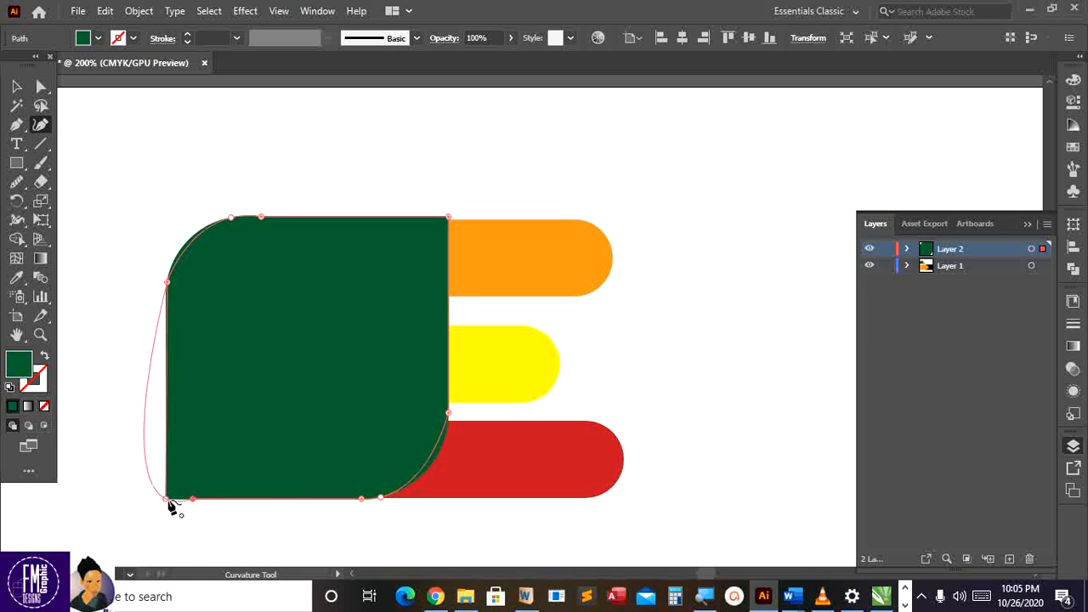
{"action": "left_click", "coordinate": [167, 501]}
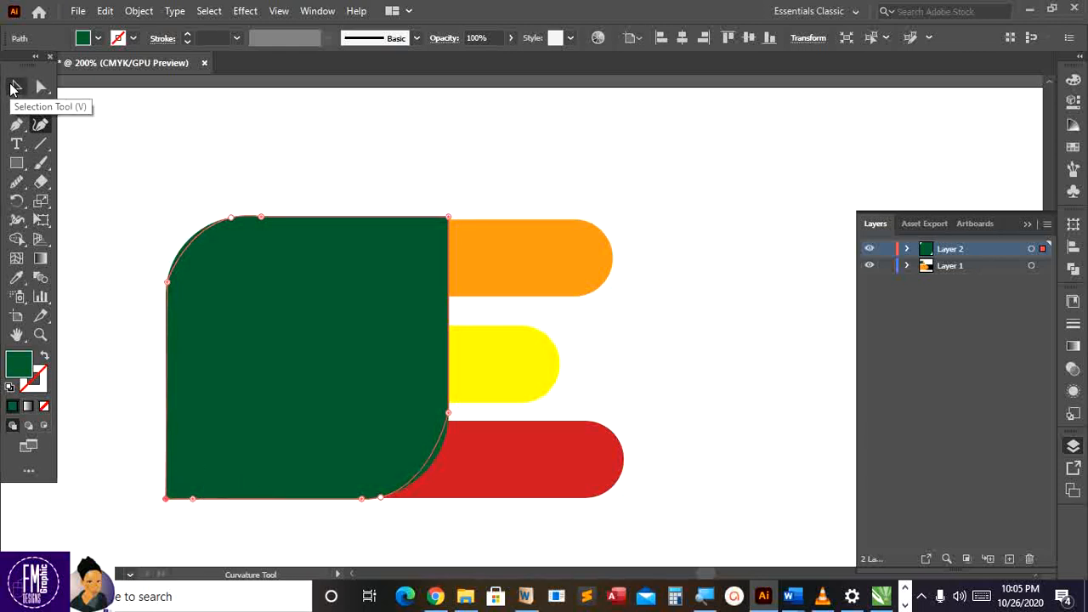
Hide Layer 1 so only the traced green shape shows, then select that shape
{"action": "left_click", "coordinate": [14, 87]}
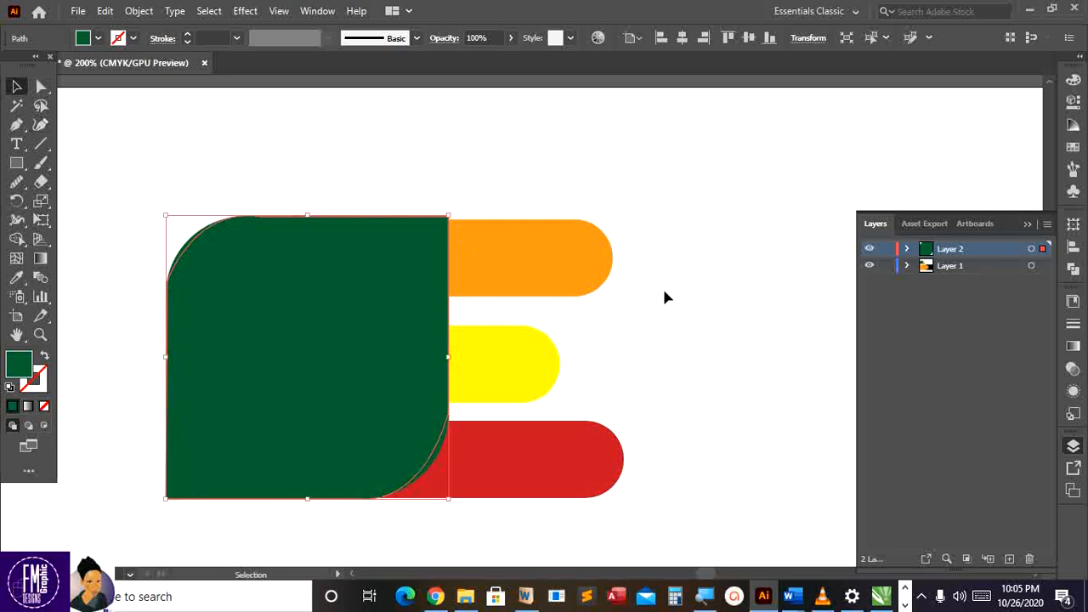
{"action": "left_click", "coordinate": [742, 315]}
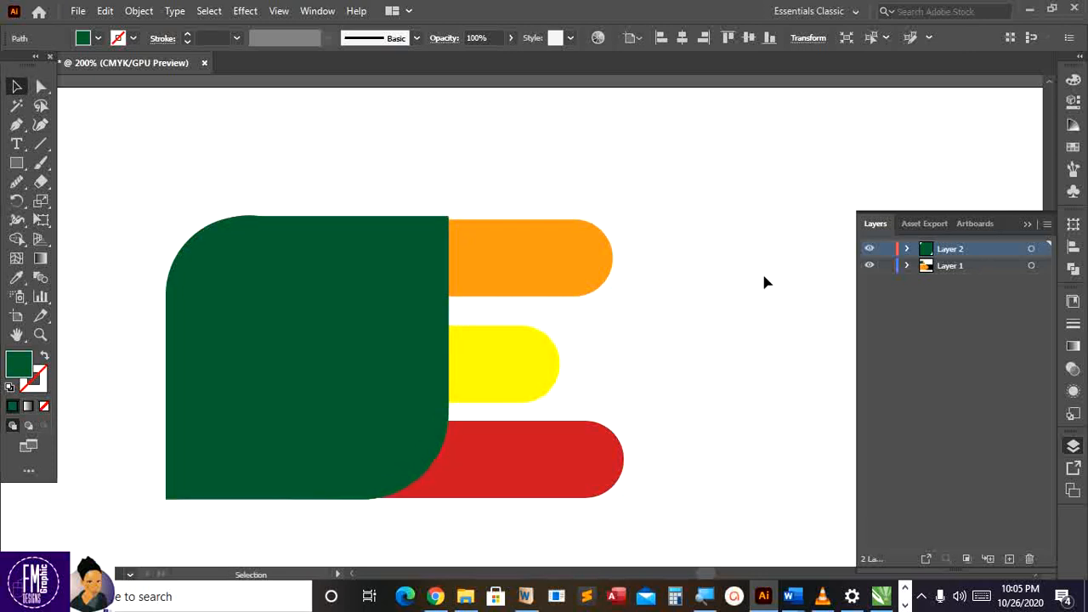
{"action": "left_click", "coordinate": [868, 266]}
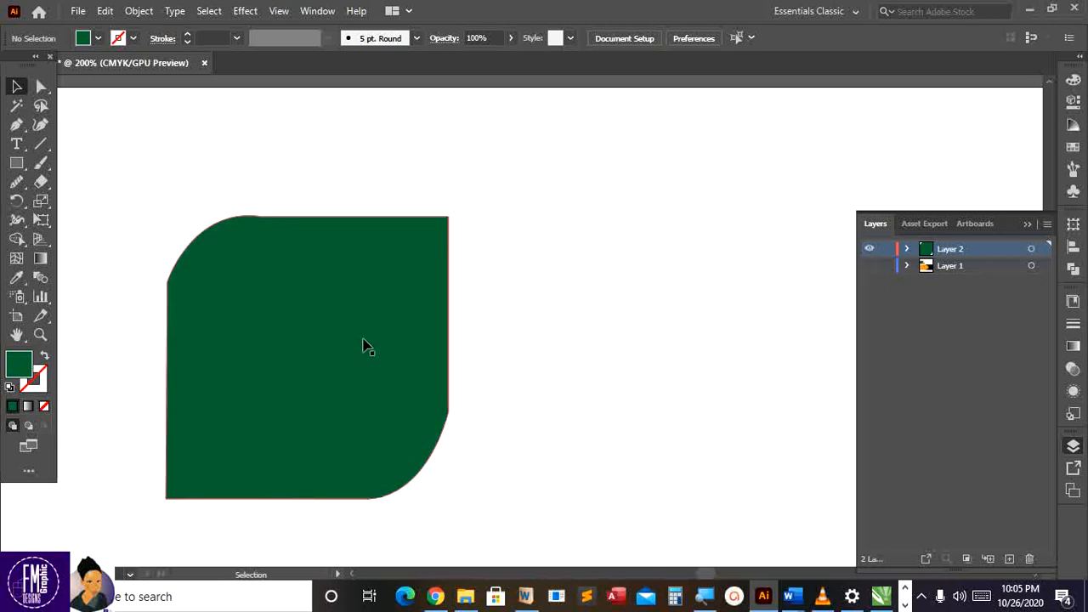
{"action": "left_click", "coordinate": [291, 316]}
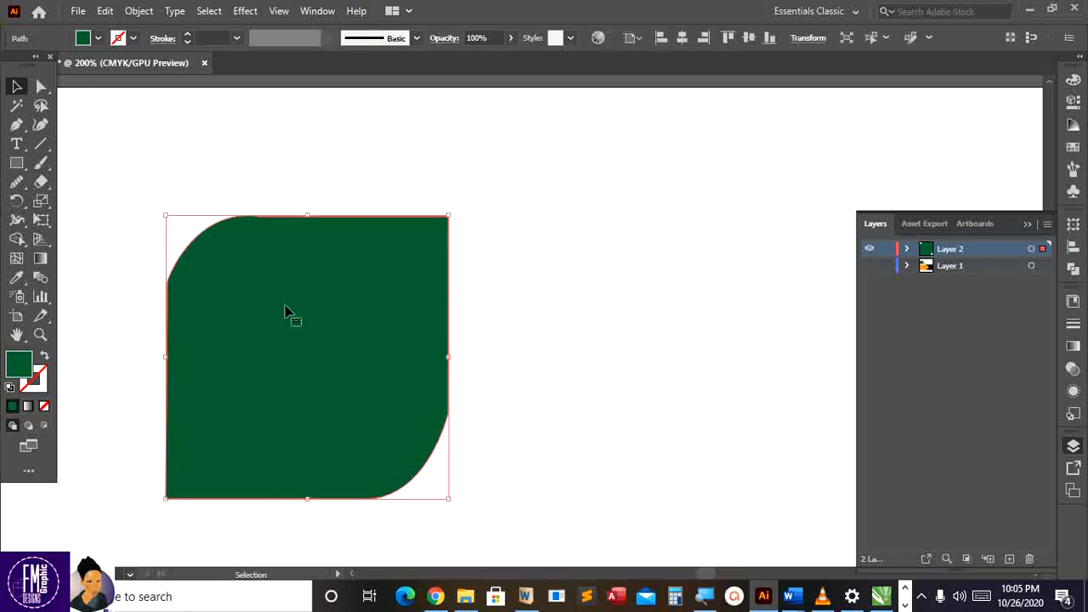
{"action": "left_click", "coordinate": [474, 429]}
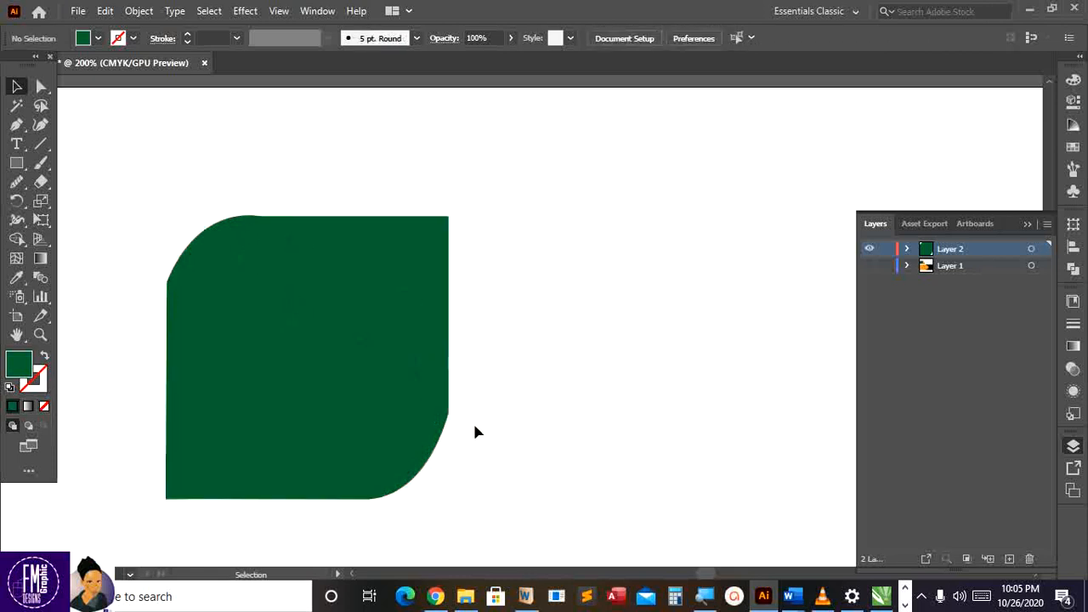
{"action": "left_click", "coordinate": [346, 451]}
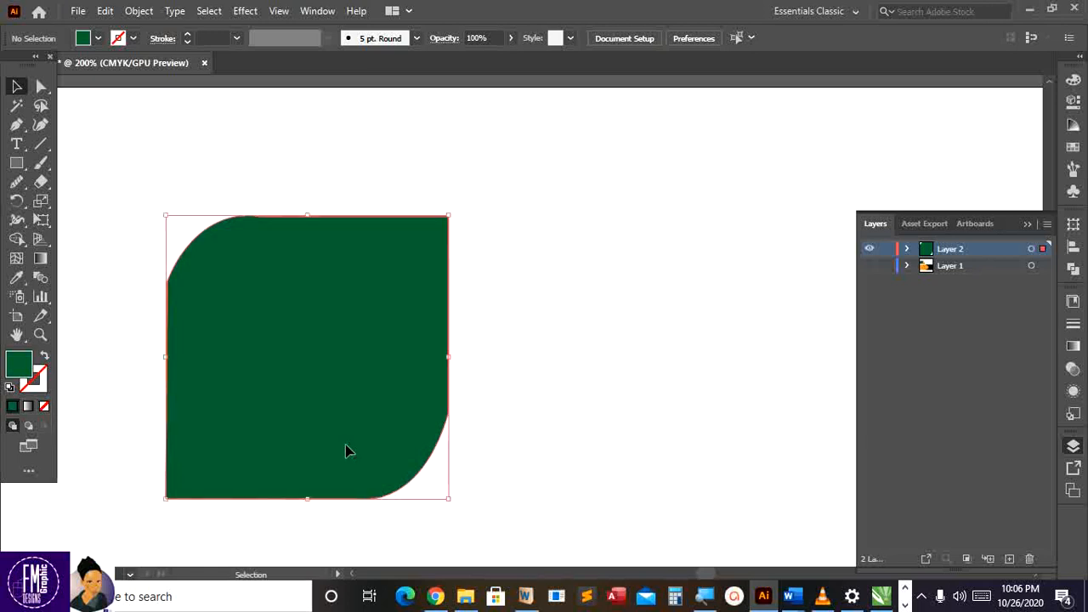
Try rounding the traced shape's corners with live corner widgets, then undo both changes
{"action": "left_click", "coordinate": [41, 86]}
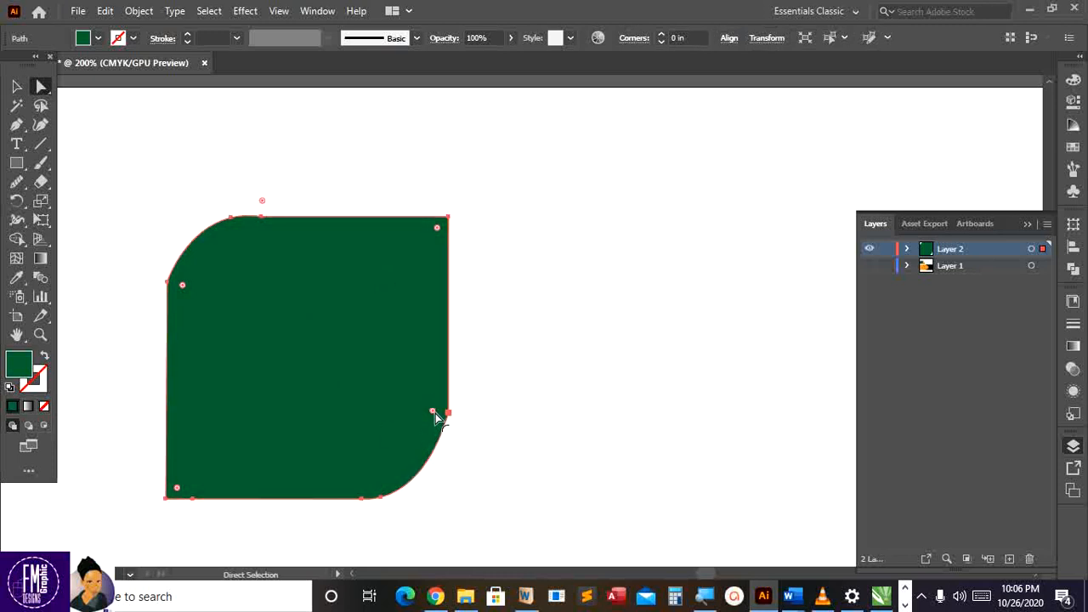
{"action": "left_click_drag", "start_coordinate": [433, 417], "coordinate": [456, 441]}
{"action": "left_click_drag", "start_coordinate": [186, 290], "coordinate": [220, 321]}
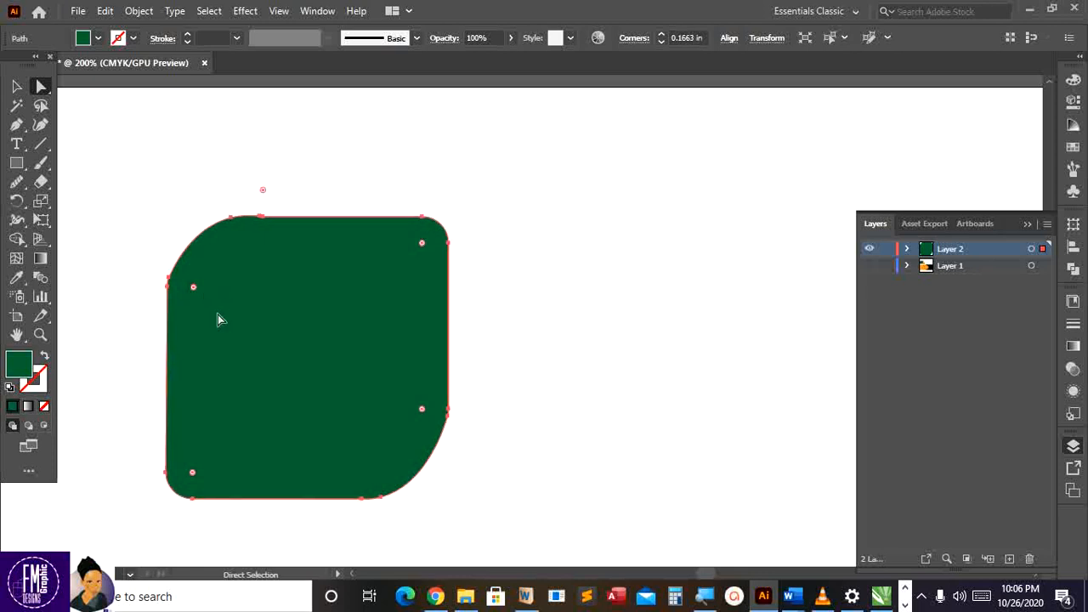
{"action": "key", "text": "ctrl+z"}
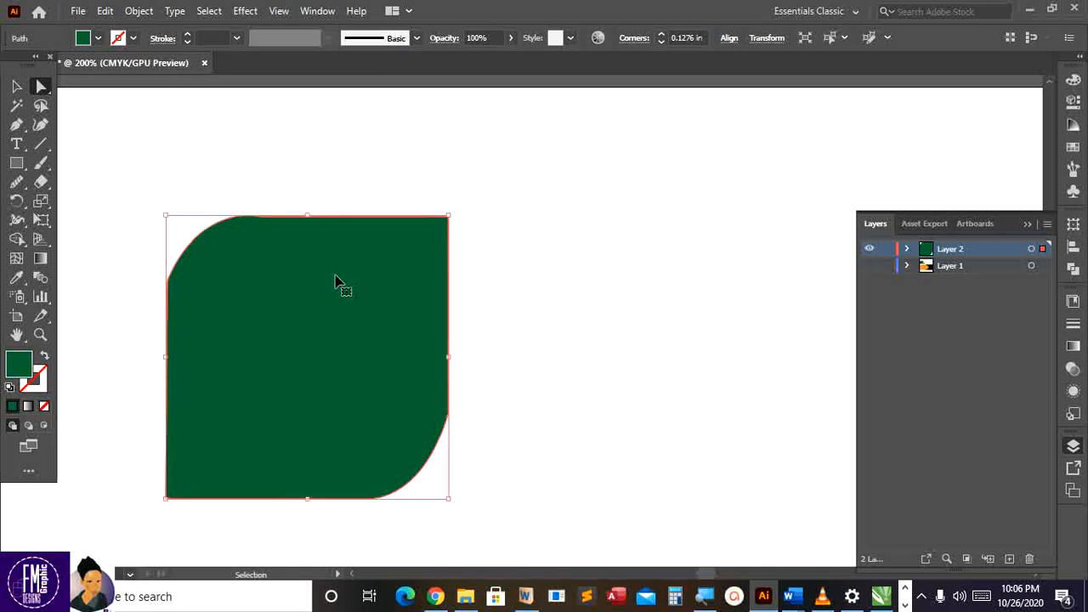
{"action": "key", "text": "ctrl+z"}
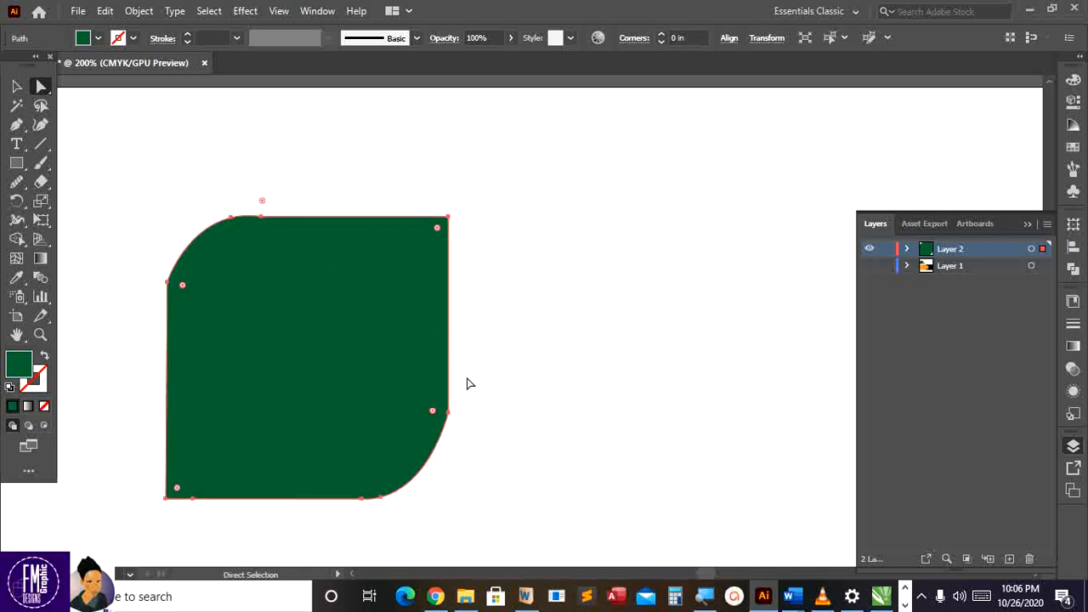
Round only the join at the lower-right curve by dragging its selected anchors' corner widget
{"action": "left_click_drag", "start_coordinate": [466, 377], "coordinate": [418, 474]}
{"action": "left_click_drag", "start_coordinate": [345, 535], "coordinate": [345, 521]}
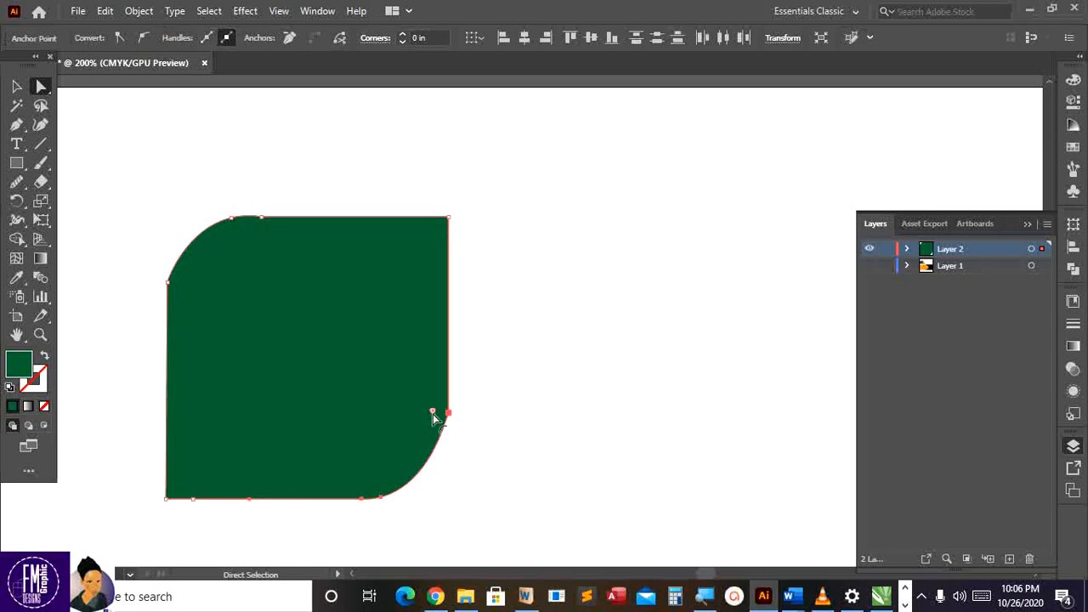
{"action": "left_click_drag", "start_coordinate": [431, 411], "coordinate": [413, 392]}
{"action": "left_click", "coordinate": [464, 452]}
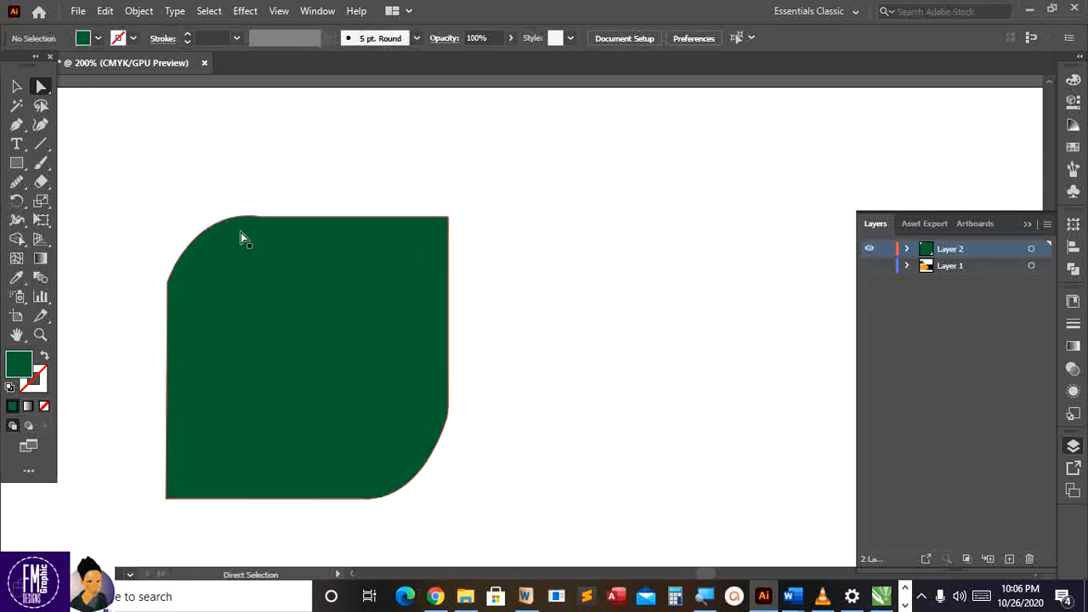
{"action": "left_click", "coordinate": [185, 281]}
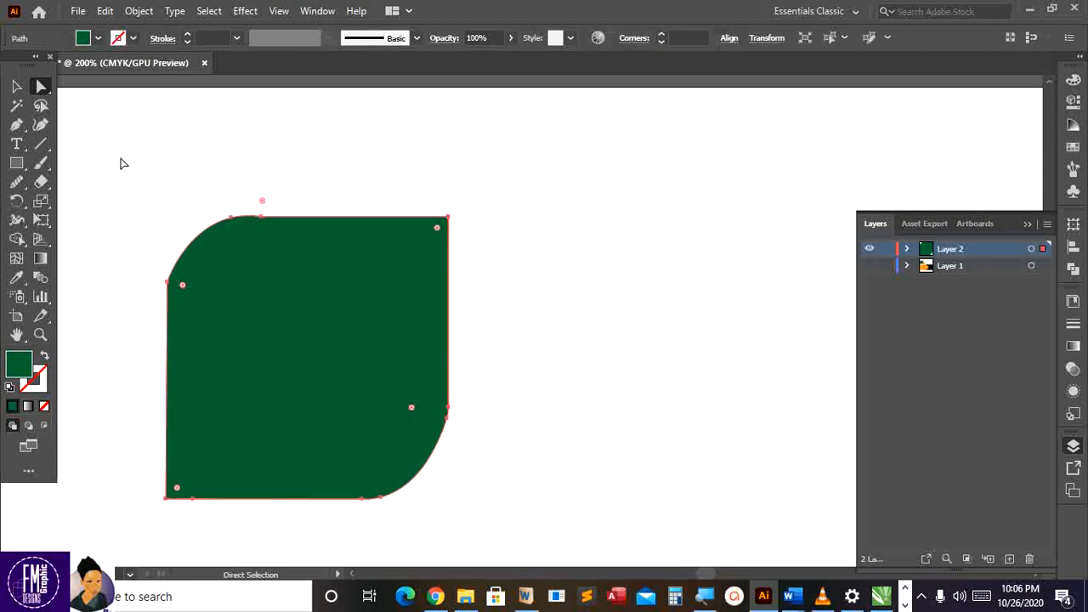
Use the Smooth Tool to even out the top-left and bottom-right curves of the traced path
{"action": "right_click", "coordinate": [24, 188]}
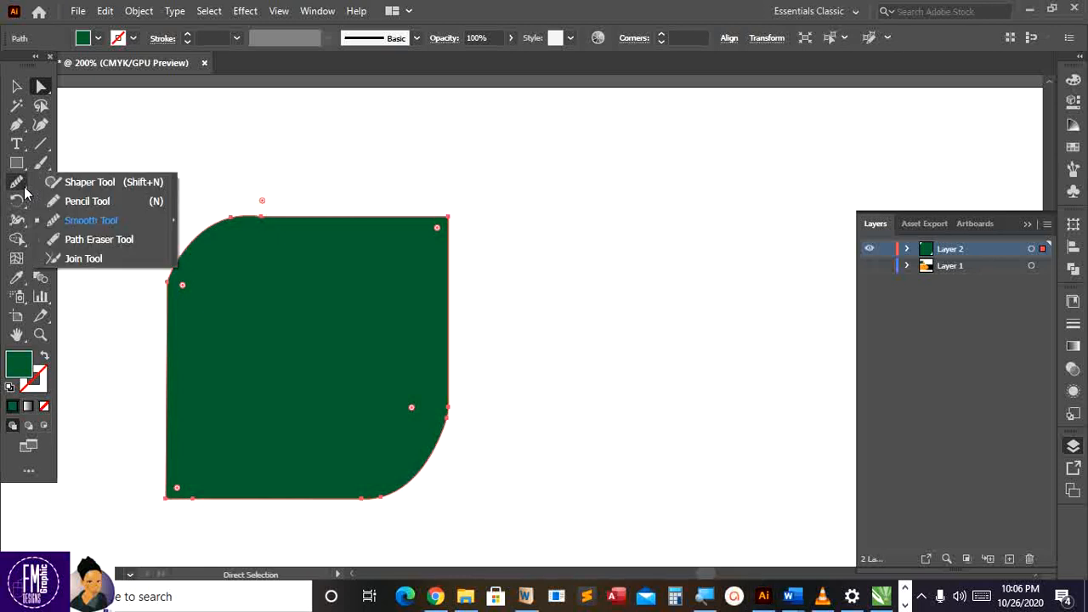
{"action": "left_click", "coordinate": [82, 220]}
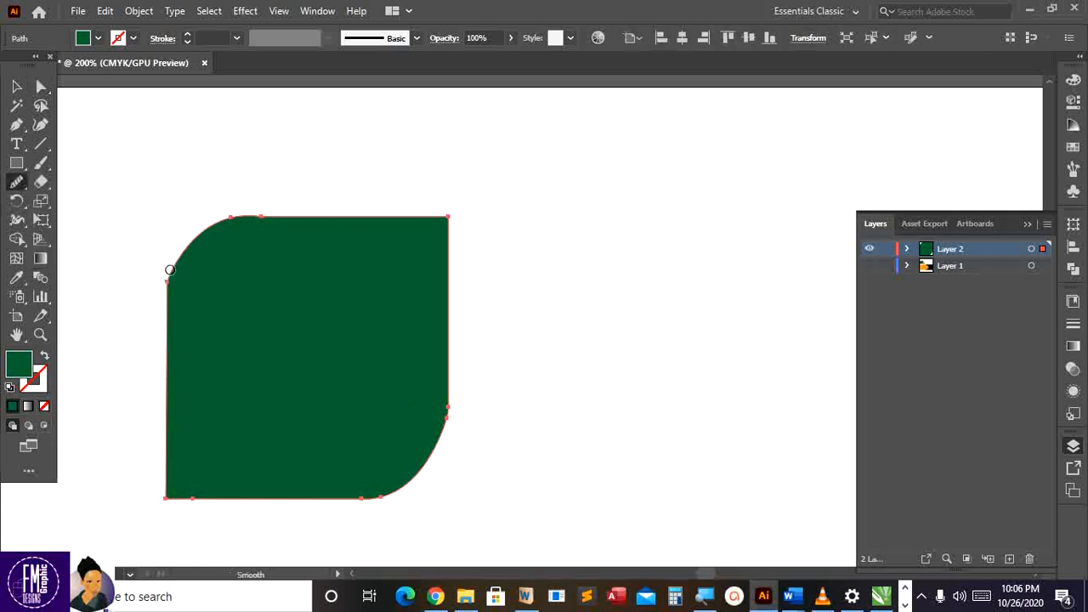
{"action": "left_click_drag", "start_coordinate": [183, 251], "coordinate": [219, 222]}
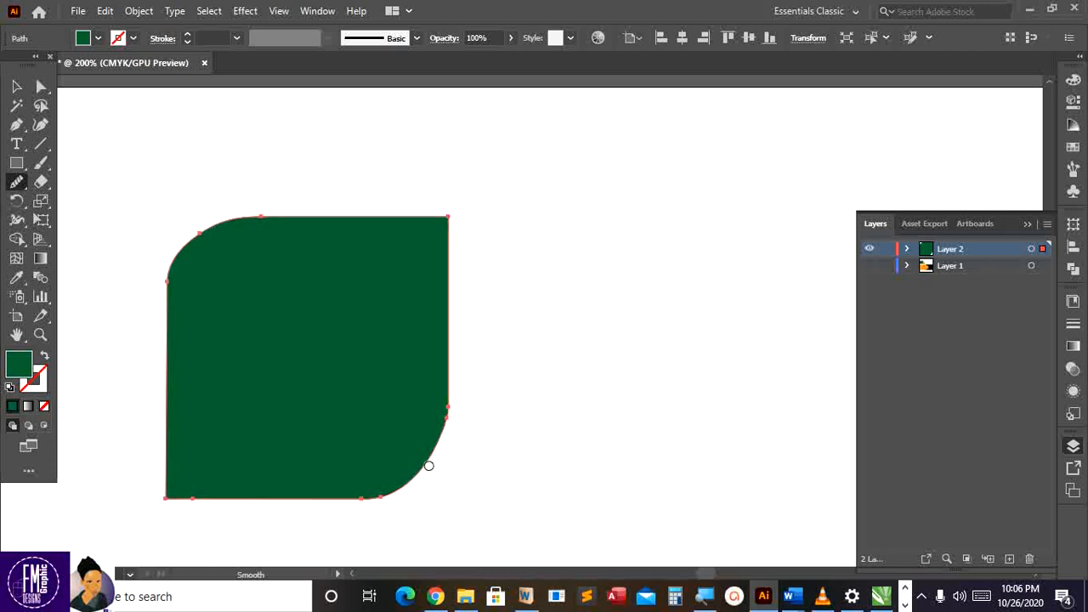
{"action": "left_click_drag", "start_coordinate": [423, 473], "coordinate": [388, 505]}
{"action": "left_click", "coordinate": [16, 86]}
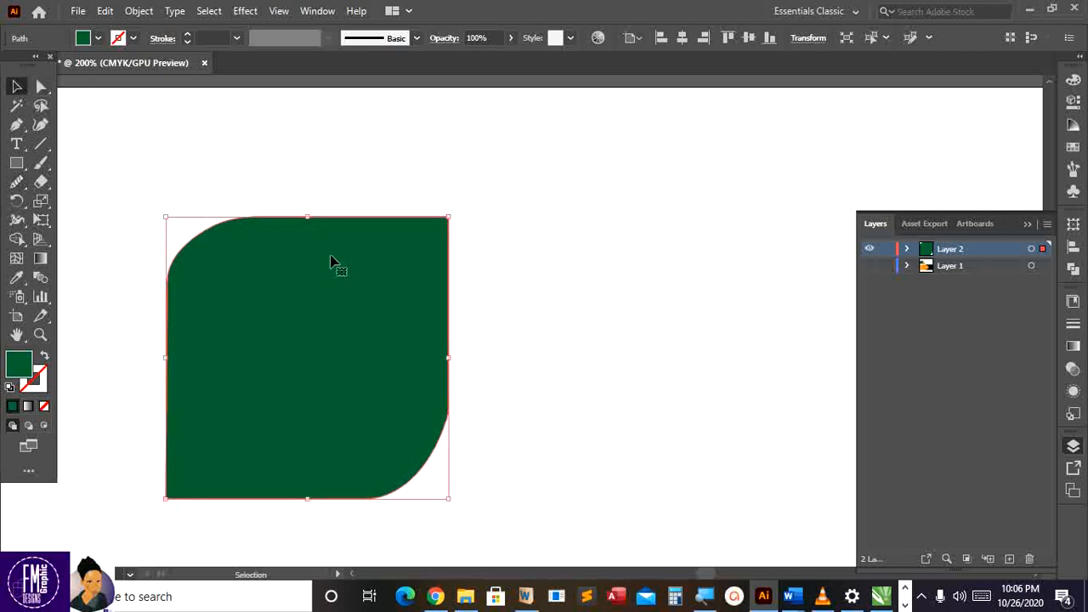
{"action": "left_click", "coordinate": [869, 266]}
{"action": "left_click", "coordinate": [624, 287]}
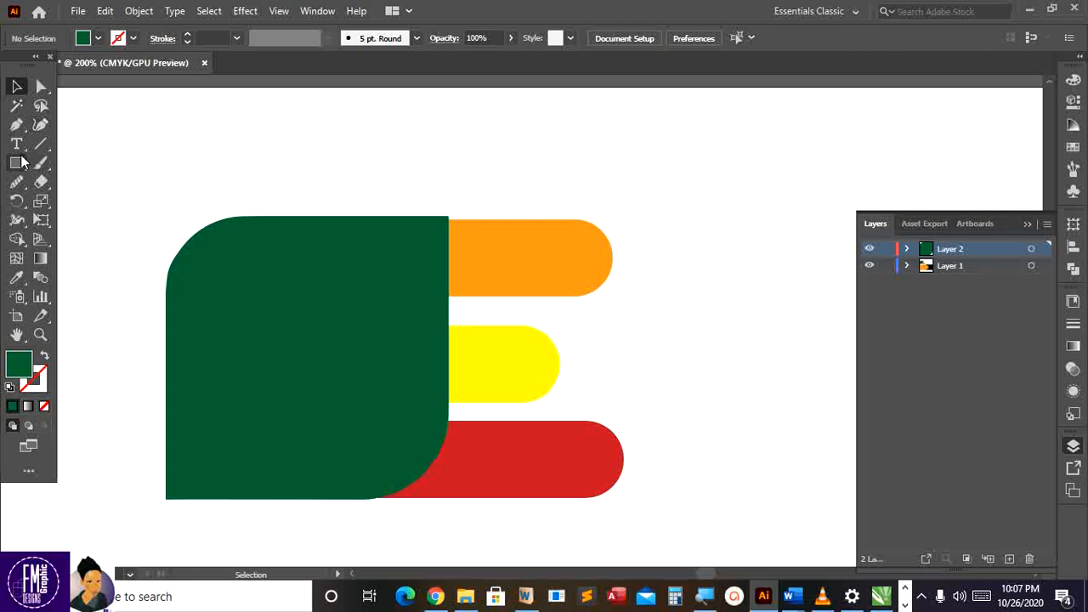
{"action": "left_click", "coordinate": [40, 125]}
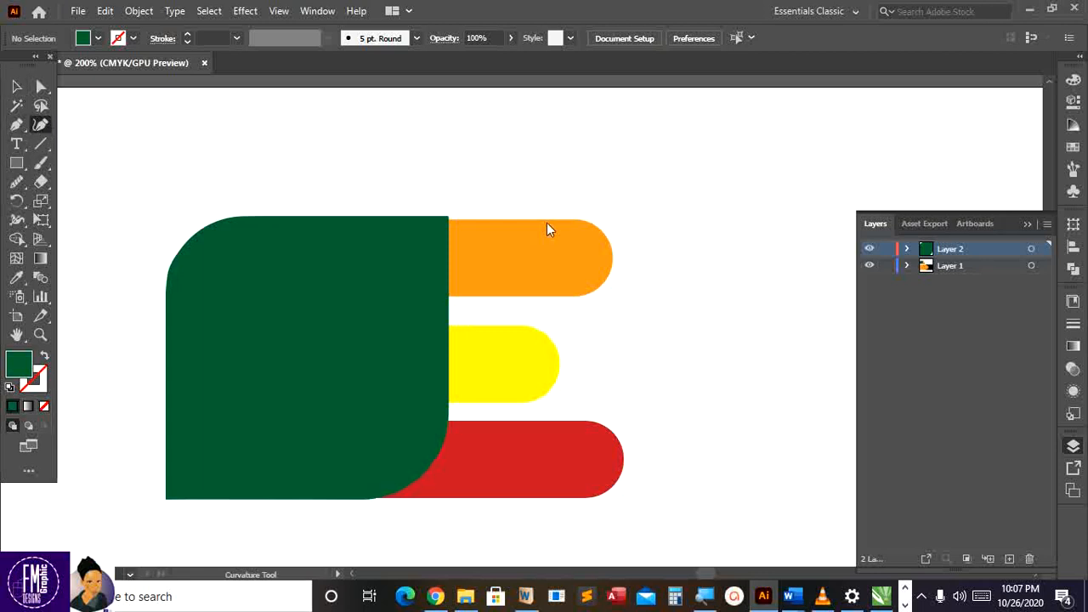
{"action": "left_click", "coordinate": [445, 223]}
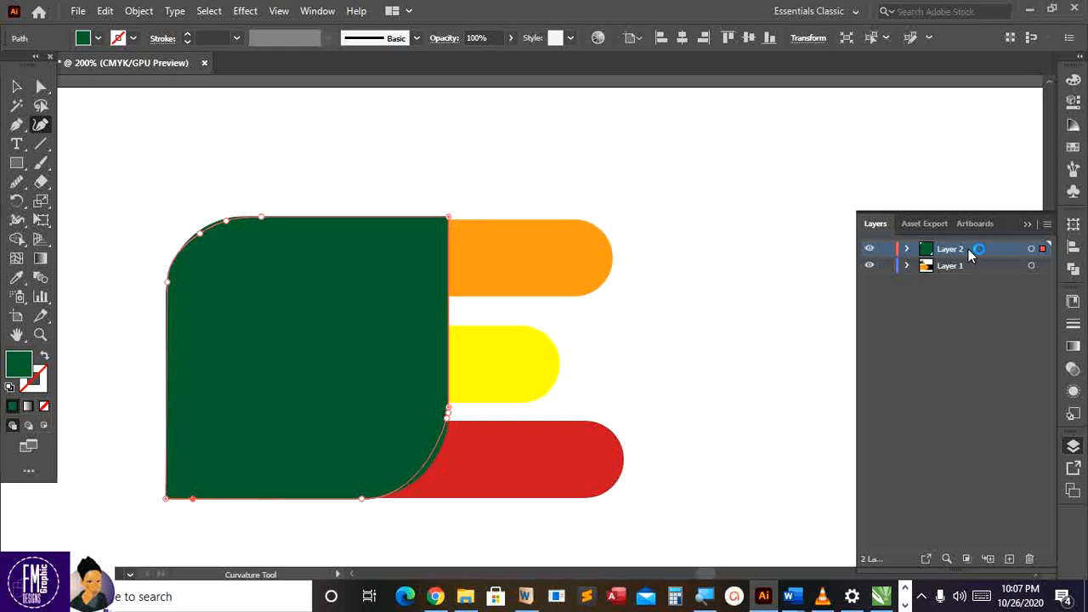
{"action": "left_click", "coordinate": [907, 249]}
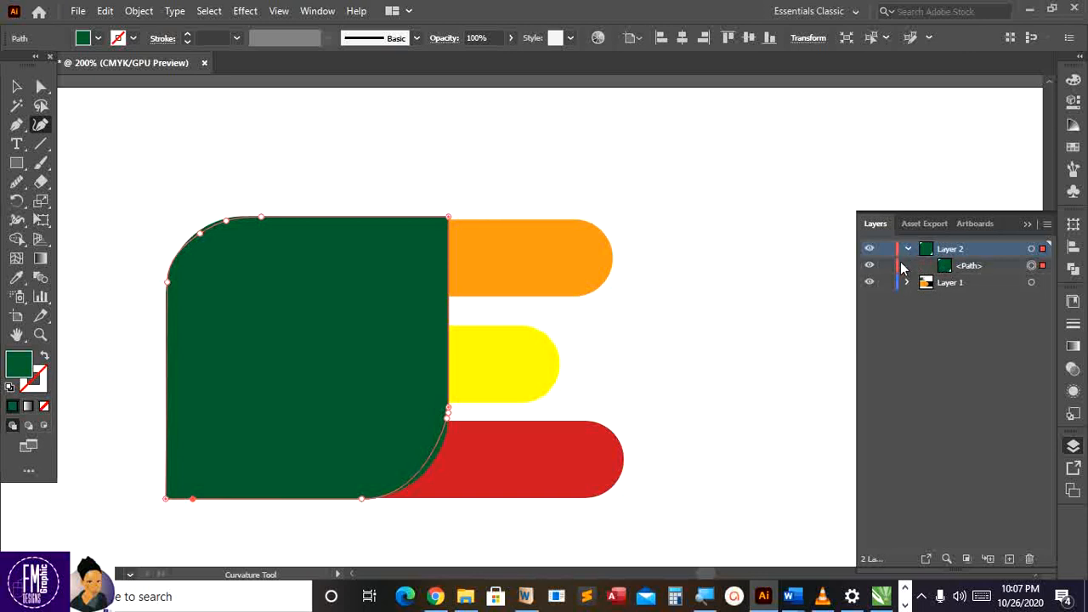
{"action": "key", "text": "ctrl+shift+a"}
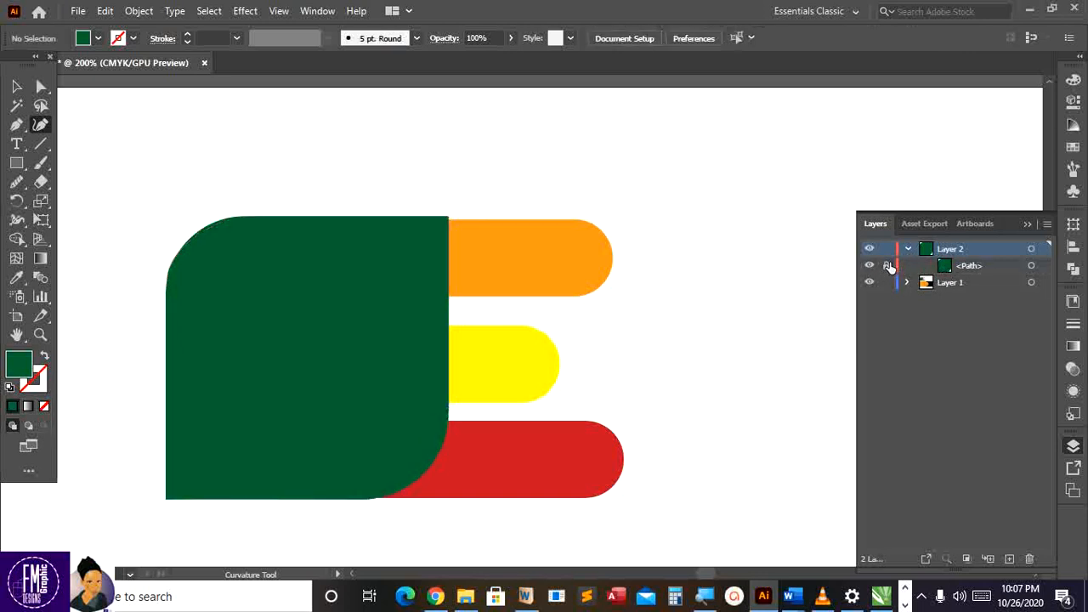
{"action": "left_click", "coordinate": [907, 250]}
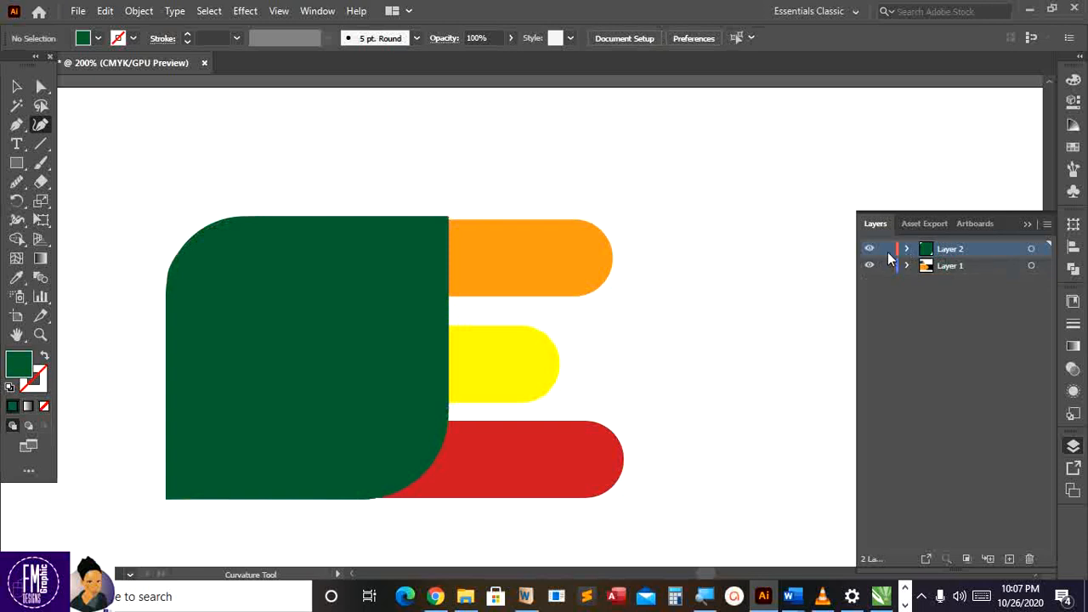
Trace the orange top bar as a closed green path from the large shape's top-right corner, undoing the stray curve
{"action": "left_click", "coordinate": [441, 220]}
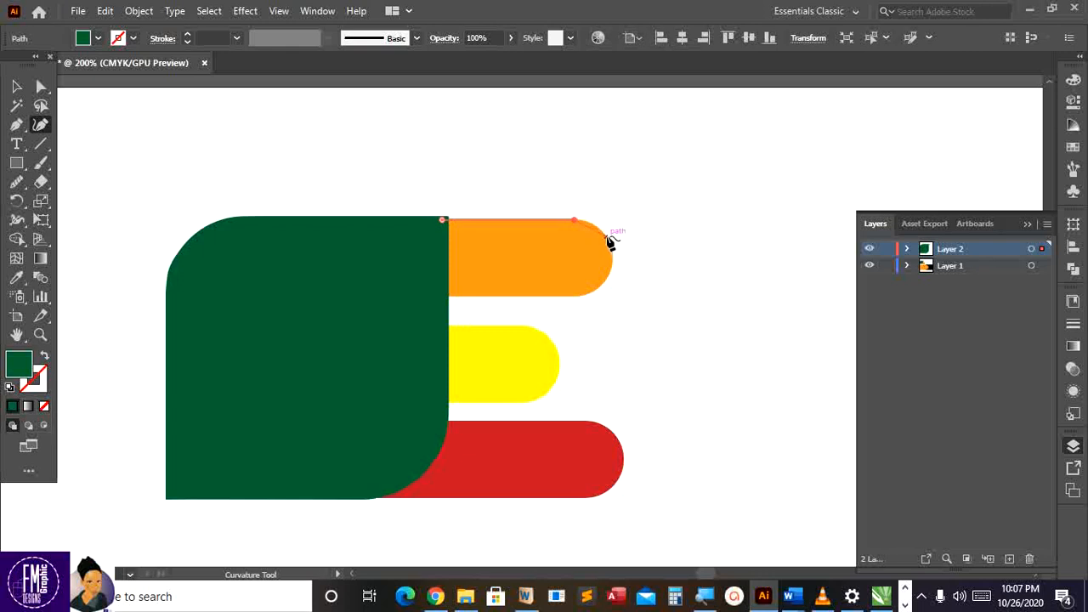
{"action": "left_click", "coordinate": [607, 238]}
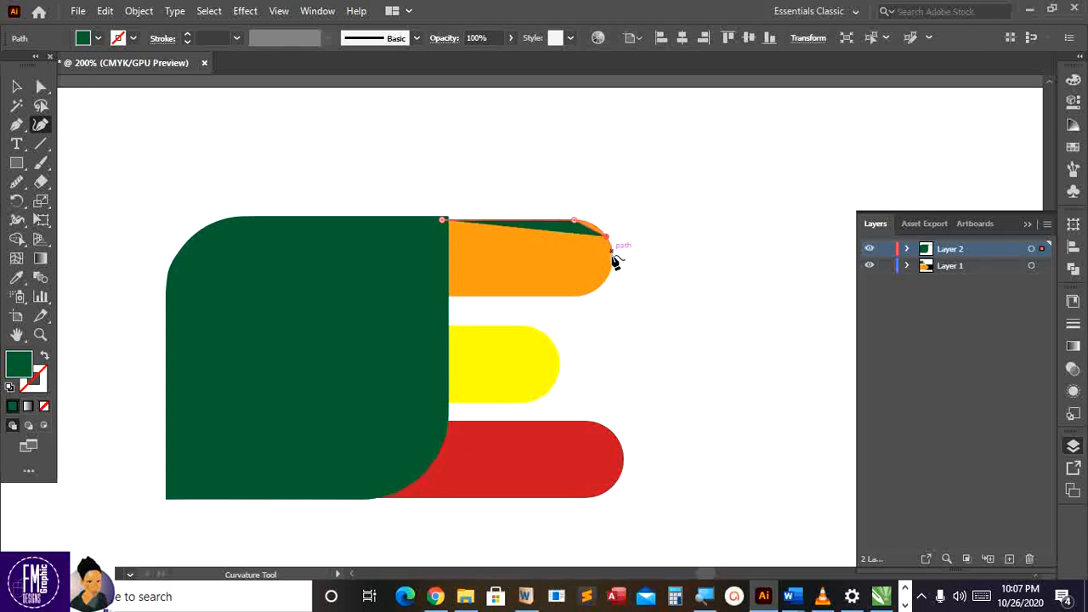
{"action": "left_click", "coordinate": [612, 257]}
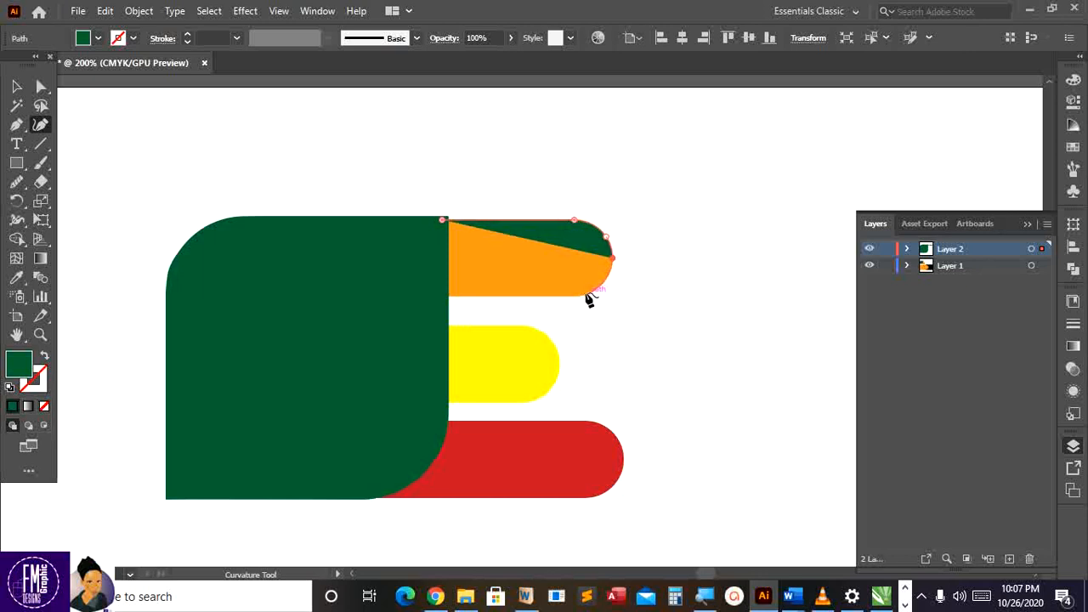
{"action": "left_click", "coordinate": [585, 299]}
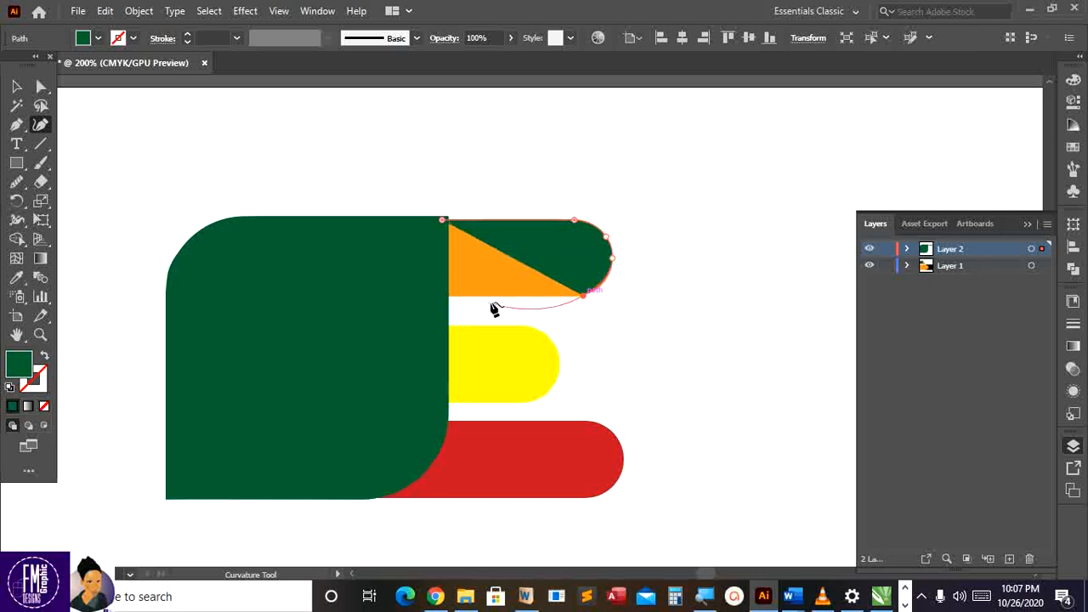
{"action": "left_click", "coordinate": [447, 297]}
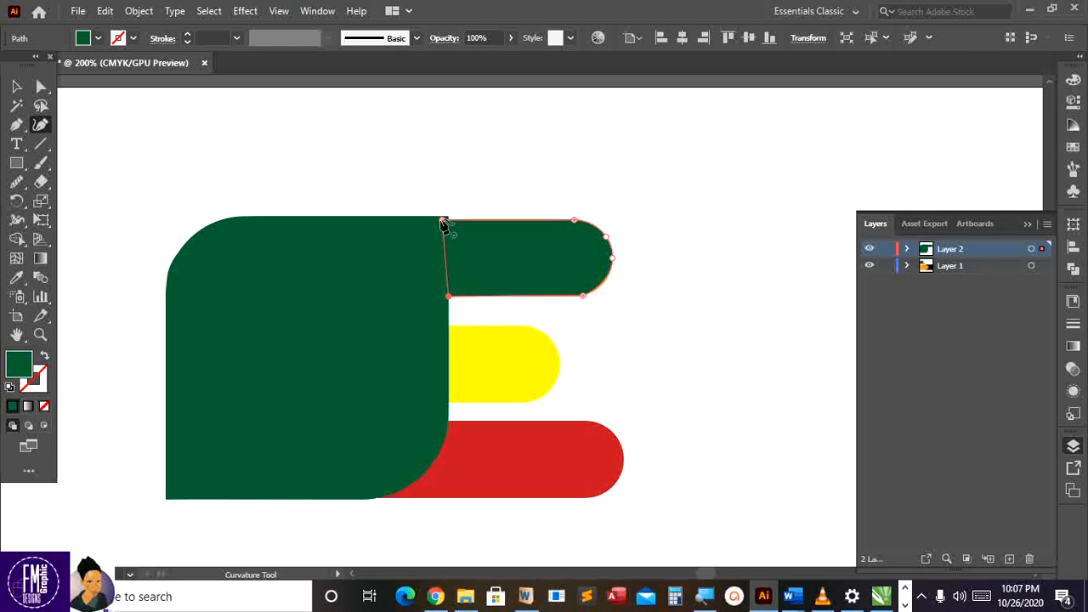
{"action": "left_click", "coordinate": [442, 223]}
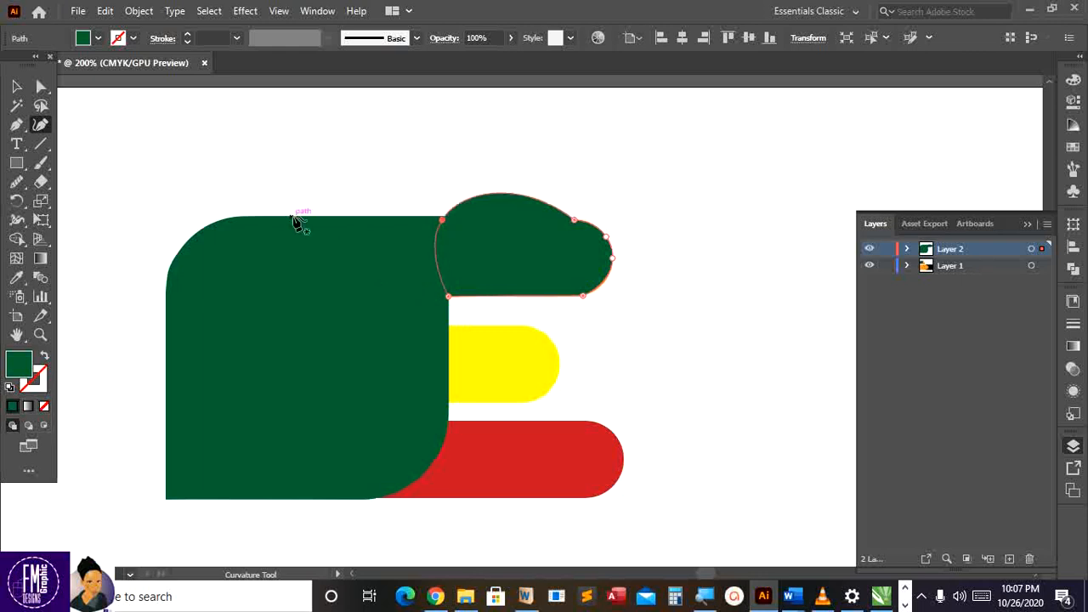
{"action": "key", "text": "ctrl+z"}
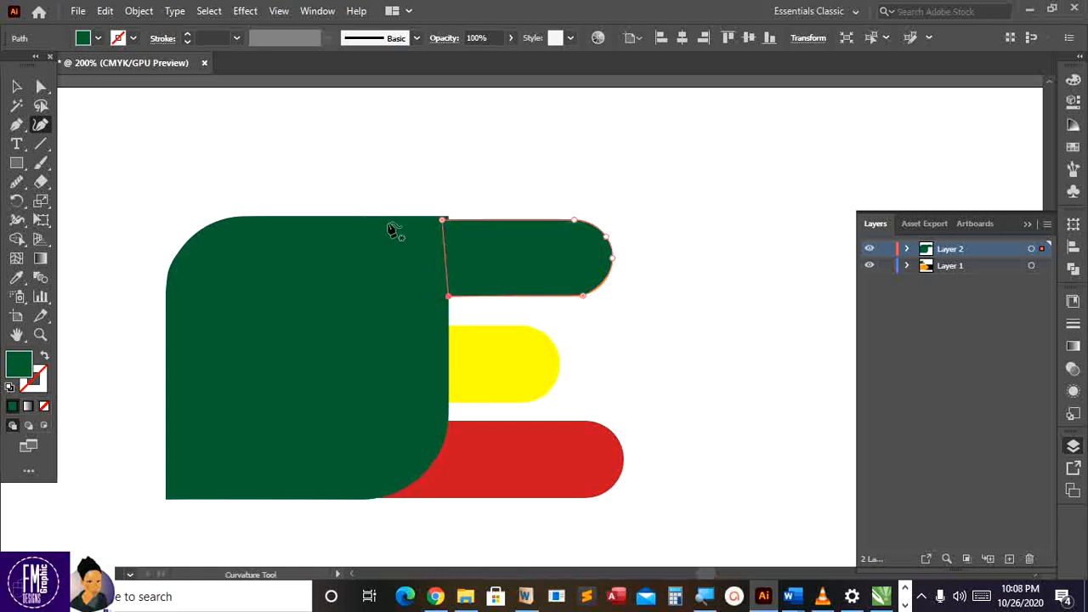
{"action": "left_click", "coordinate": [16, 86]}
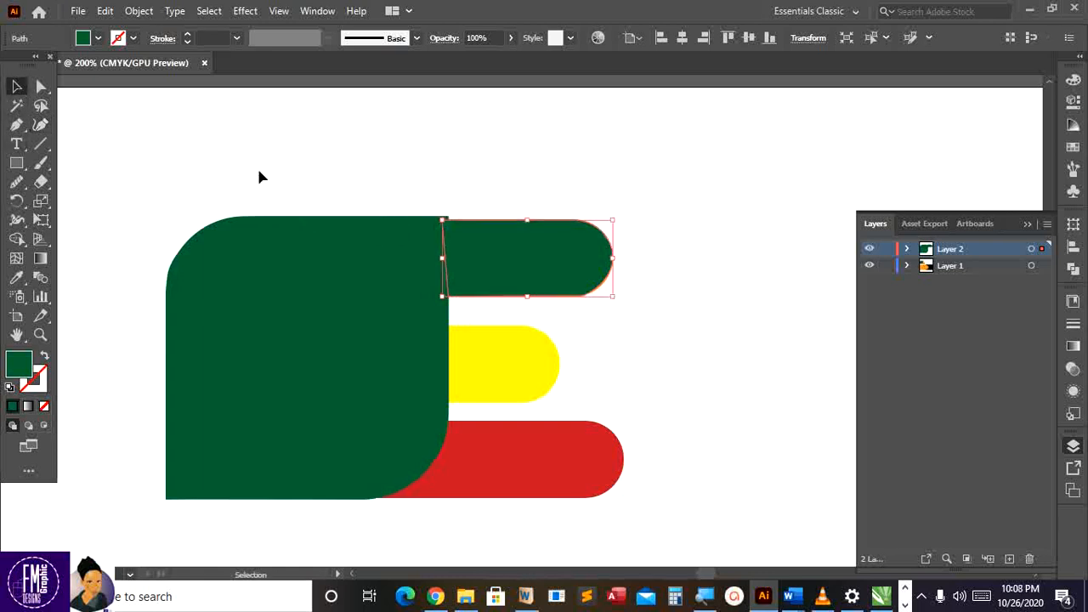
{"action": "left_click", "coordinate": [355, 192]}
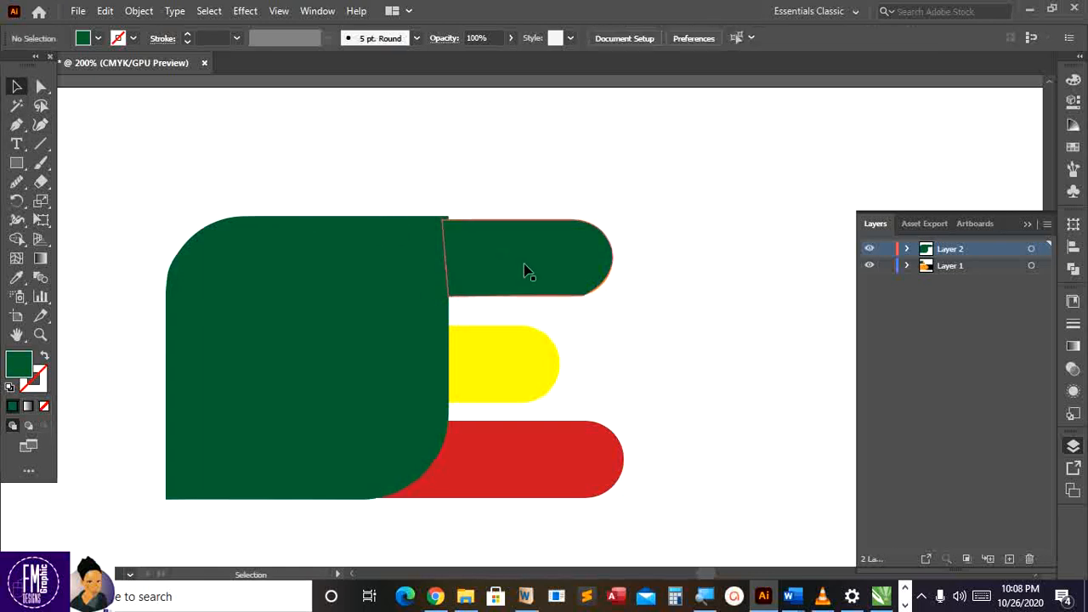
Copy and Paste in Place the green top bar, then drag the copy over the yellow bar
{"action": "left_click", "coordinate": [524, 270]}
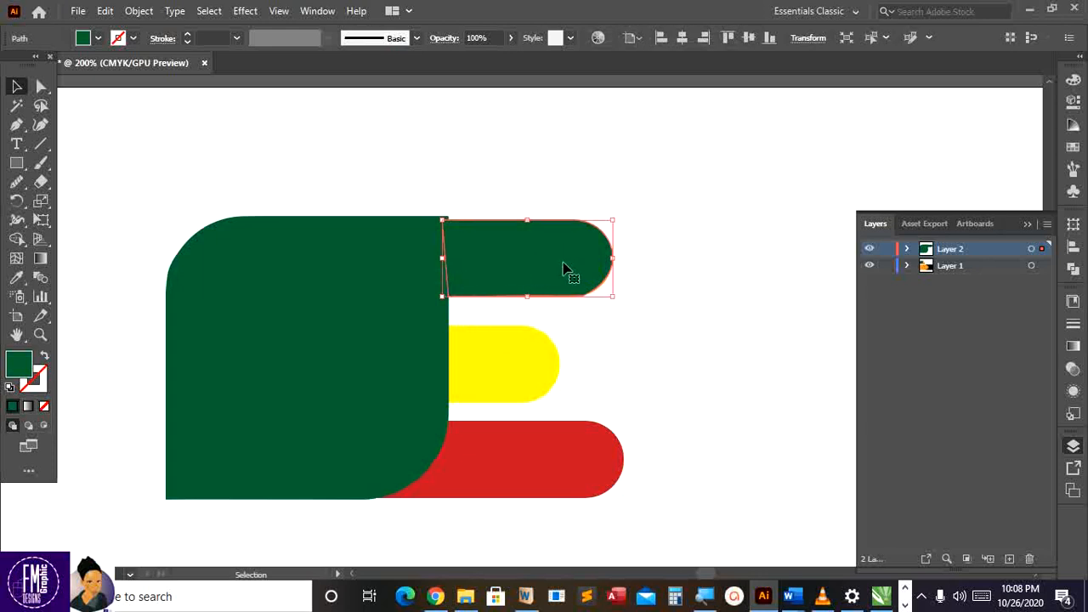
{"action": "scroll", "coordinate": [527, 305], "scroll_direction": "down", "scroll_amount": 2}
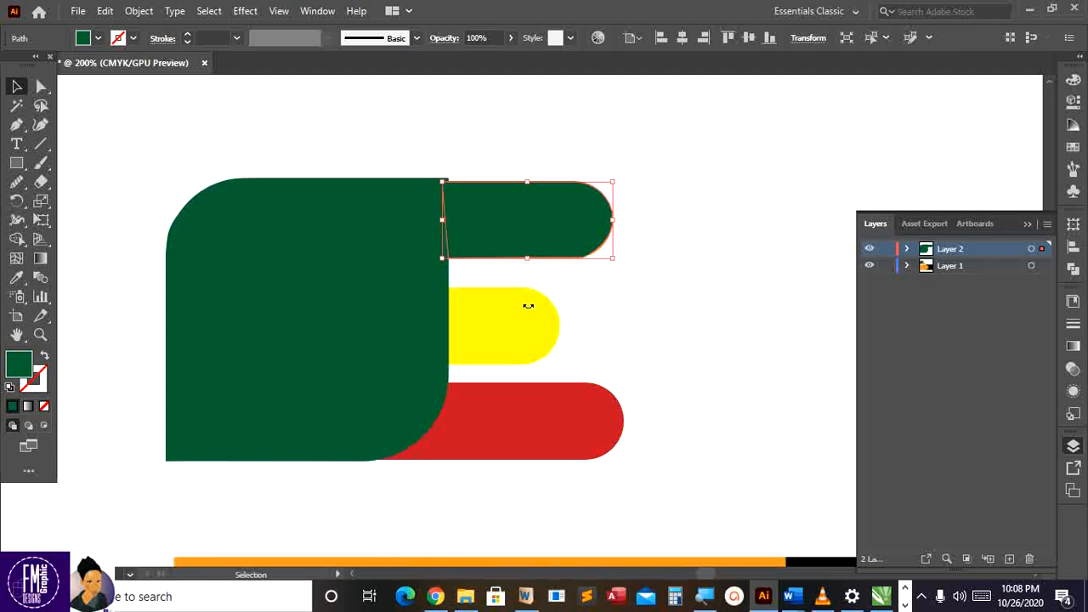
{"action": "left_click", "coordinate": [104, 11]}
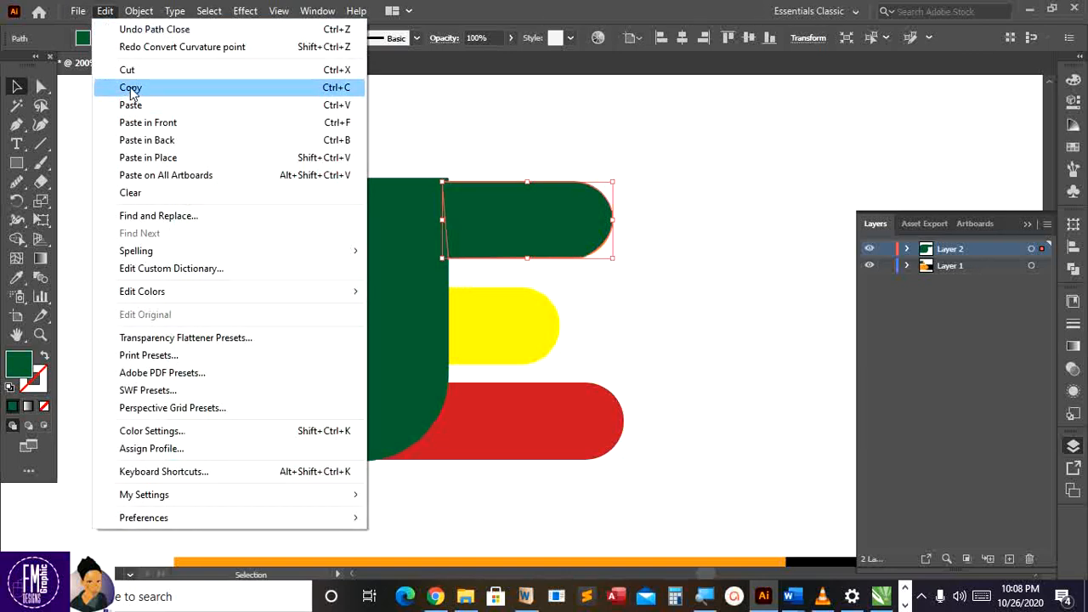
{"action": "left_click", "coordinate": [130, 89]}
{"action": "left_click", "coordinate": [105, 12]}
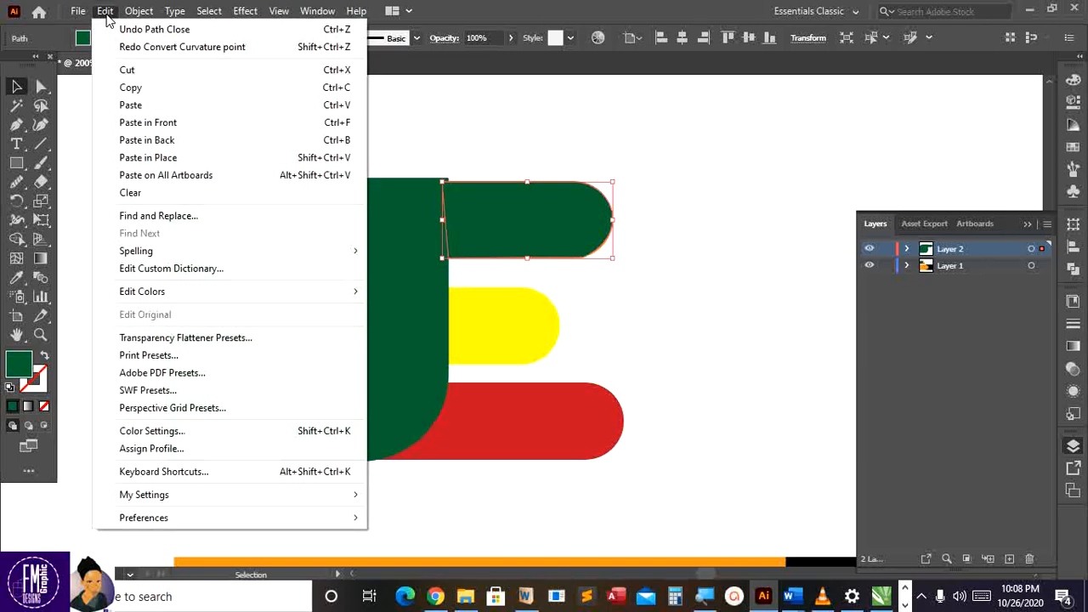
{"action": "left_click", "coordinate": [143, 158]}
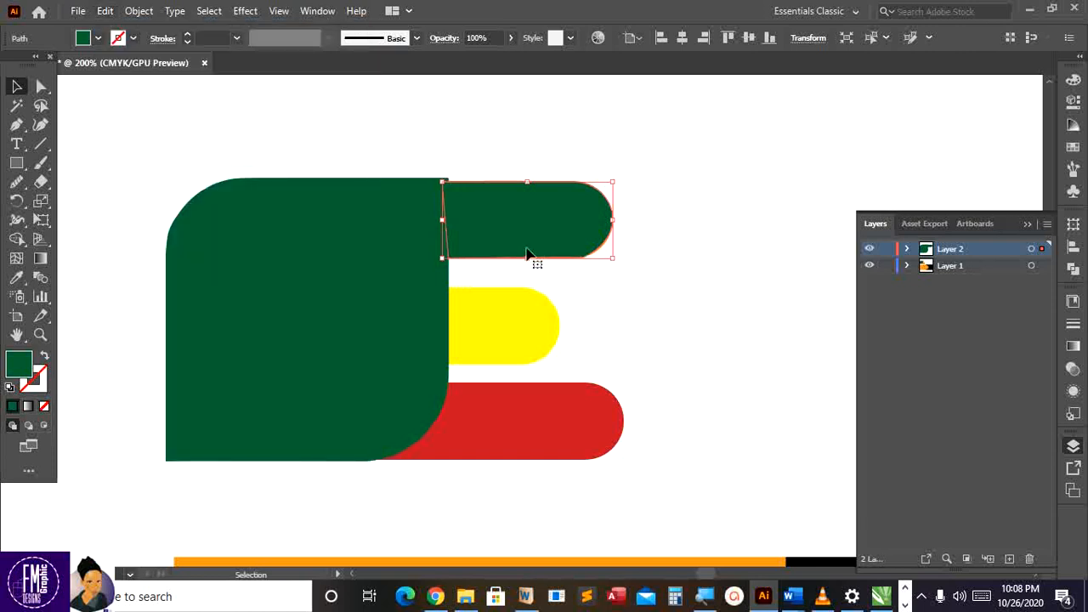
{"action": "left_click_drag", "start_coordinate": [525, 254], "coordinate": [474, 343]}
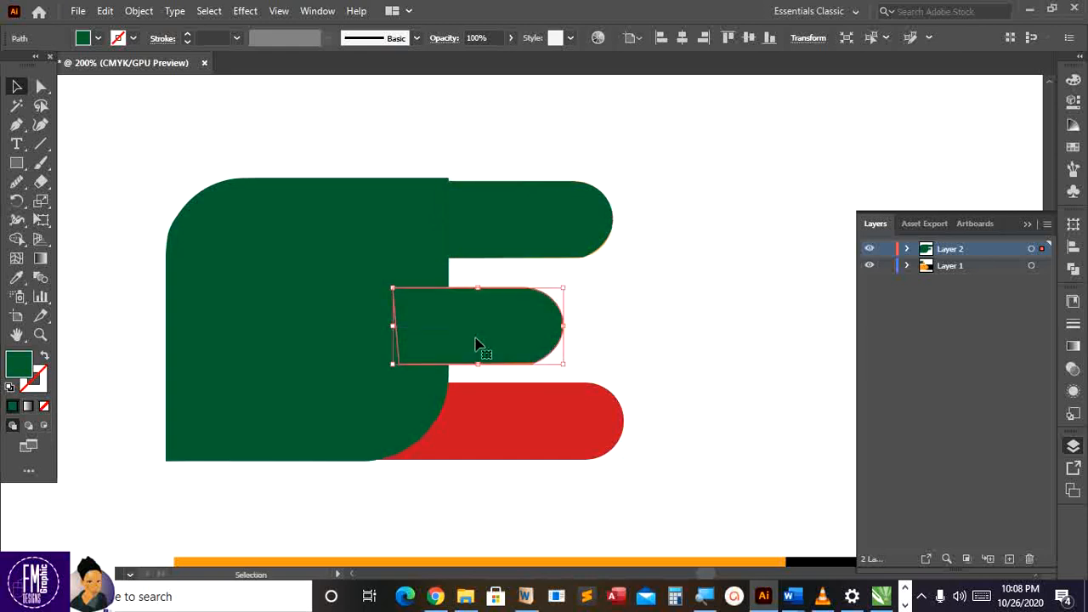
{"action": "left_click", "coordinate": [103, 12]}
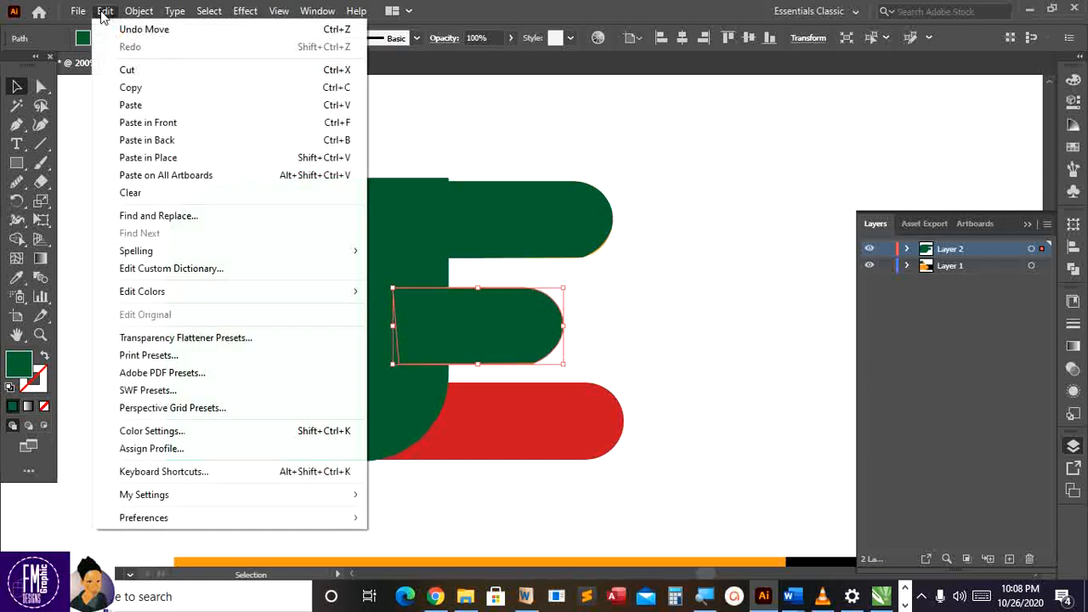
{"action": "left_click", "coordinate": [172, 166]}
{"action": "left_click_drag", "start_coordinate": [564, 249], "coordinate": [536, 430]}
{"action": "left_click_drag", "start_coordinate": [606, 422], "coordinate": [623, 424]}
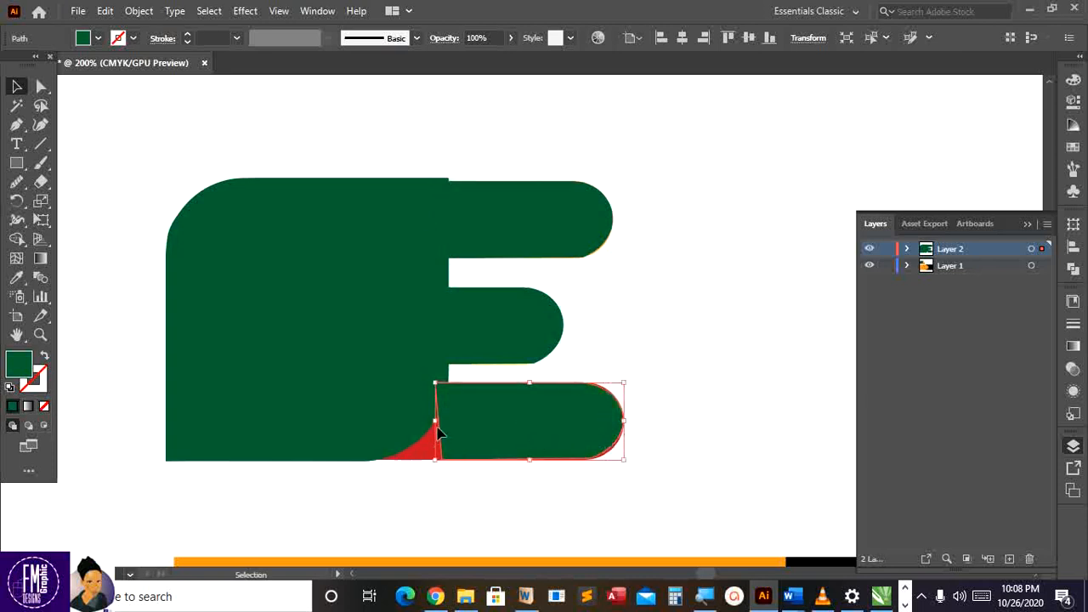
{"action": "left_click_drag", "start_coordinate": [436, 425], "coordinate": [356, 430]}
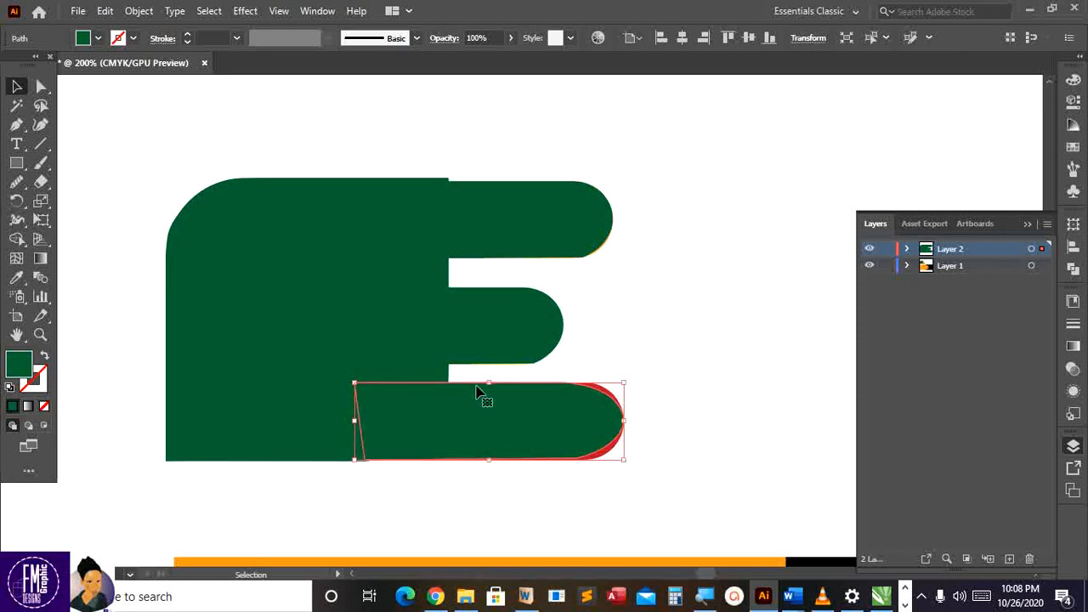
{"action": "left_click_drag", "start_coordinate": [488, 383], "coordinate": [489, 377]}
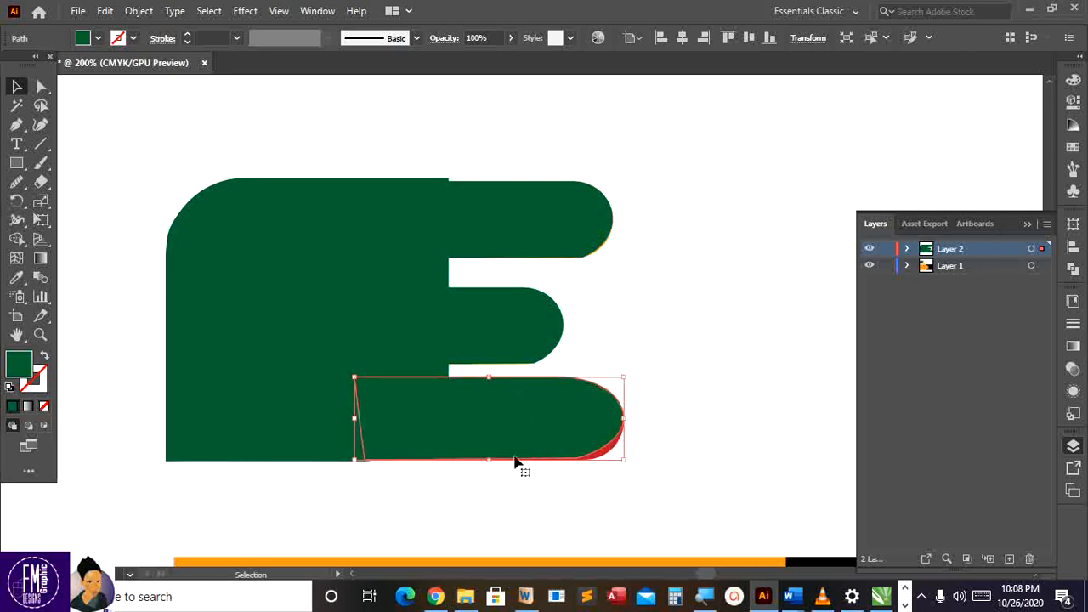
{"action": "left_click_drag", "start_coordinate": [489, 460], "coordinate": [496, 462]}
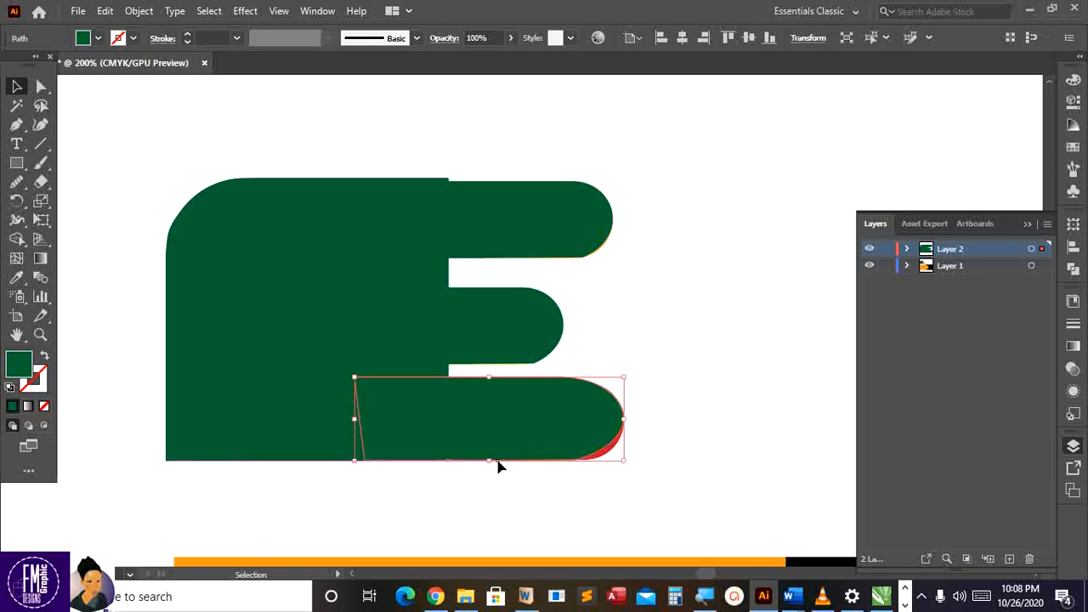
{"action": "left_click_drag", "start_coordinate": [626, 425], "coordinate": [624, 426]}
{"action": "key", "text": "Down"}
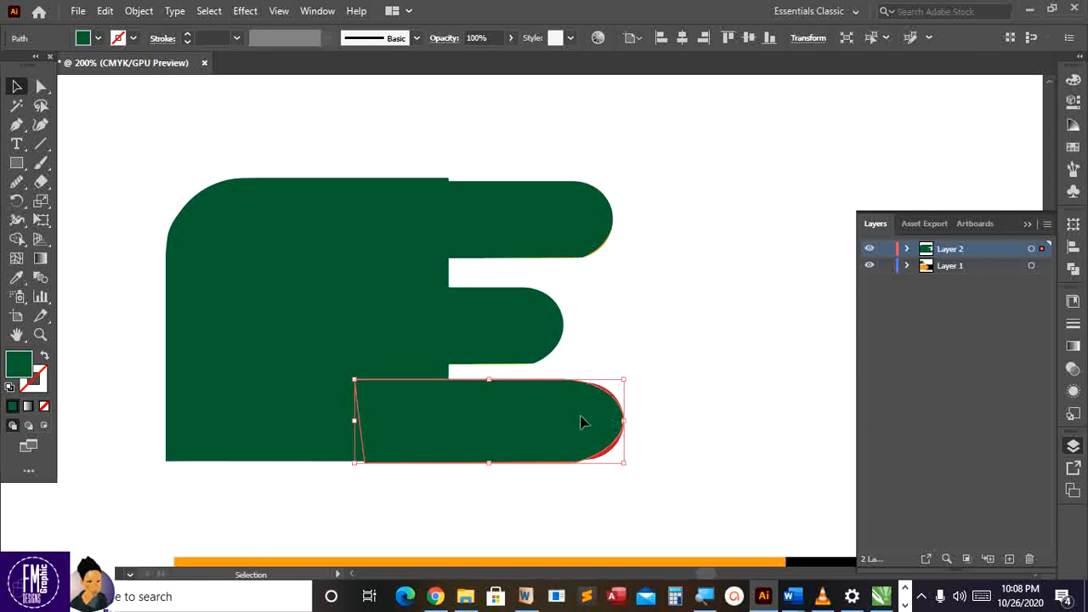
{"action": "left_click_drag", "start_coordinate": [579, 415], "coordinate": [533, 419]}
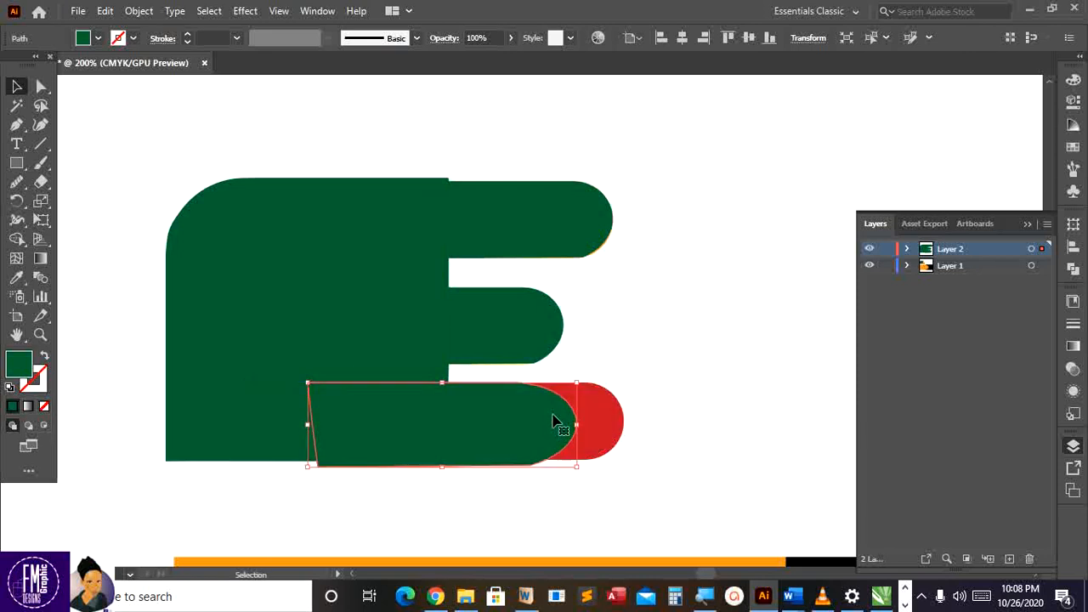
{"action": "key", "text": "Delete"}
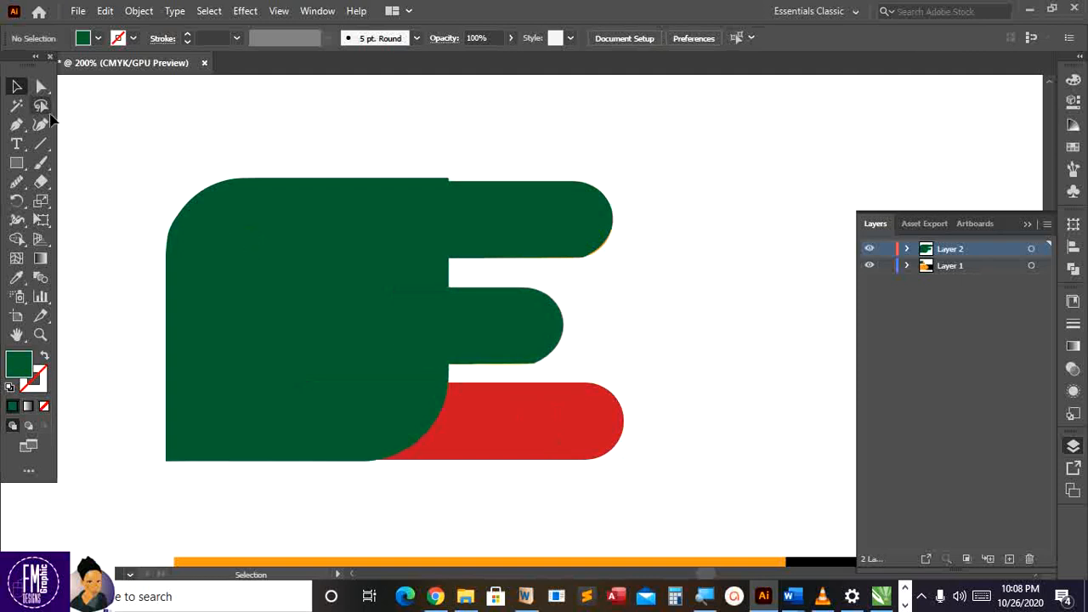
Start tracing the bottom red bar with the Curvature tool along its top edge, undoing two misplaced anchors
{"action": "left_click", "coordinate": [40, 124]}
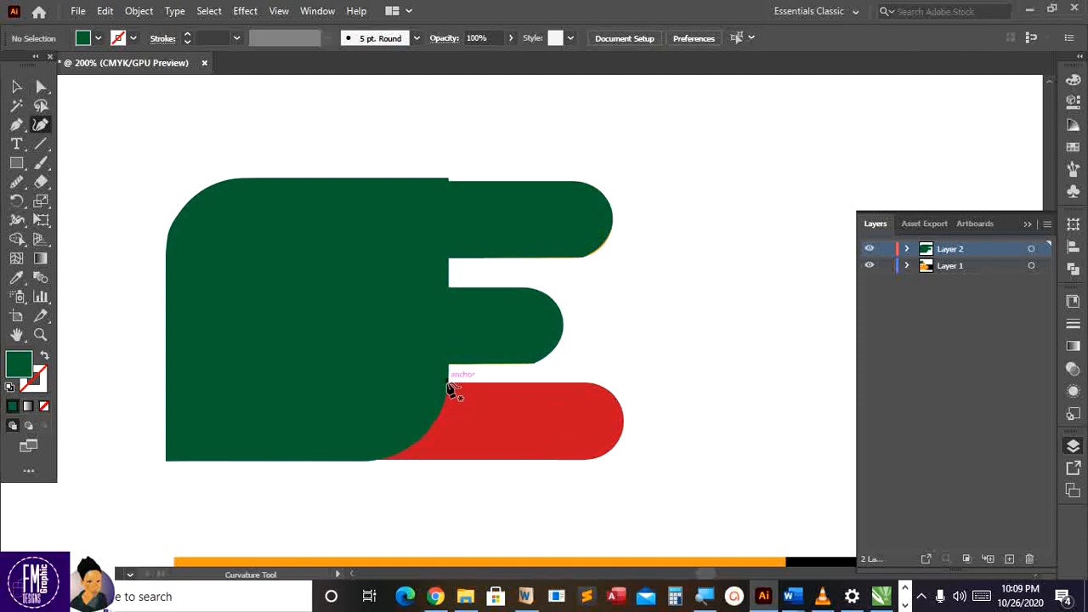
{"action": "left_click", "coordinate": [443, 384]}
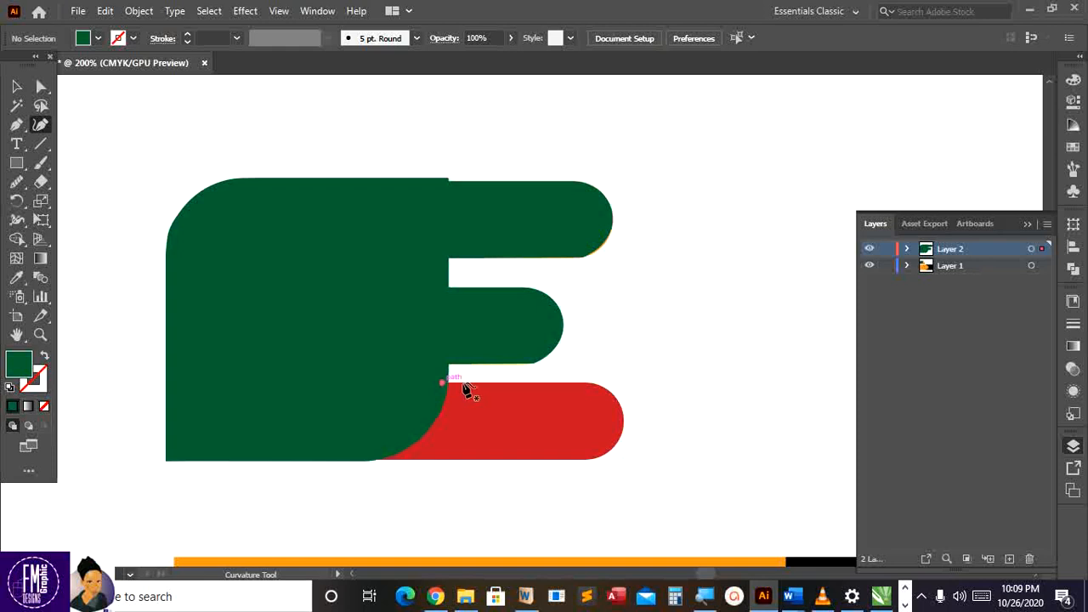
{"action": "left_click", "coordinate": [584, 383]}
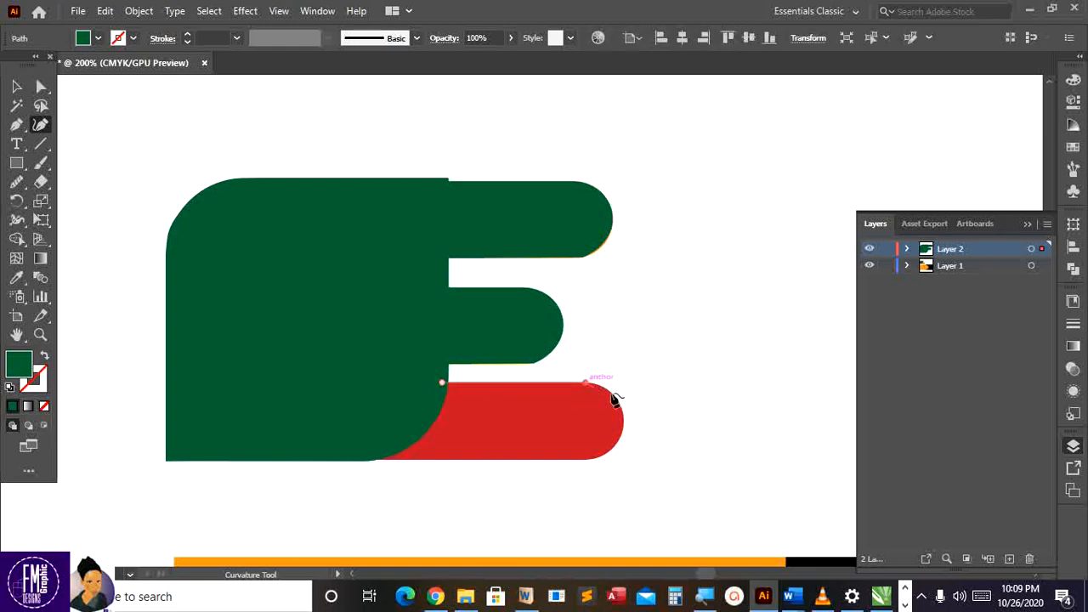
{"action": "left_click", "coordinate": [624, 413]}
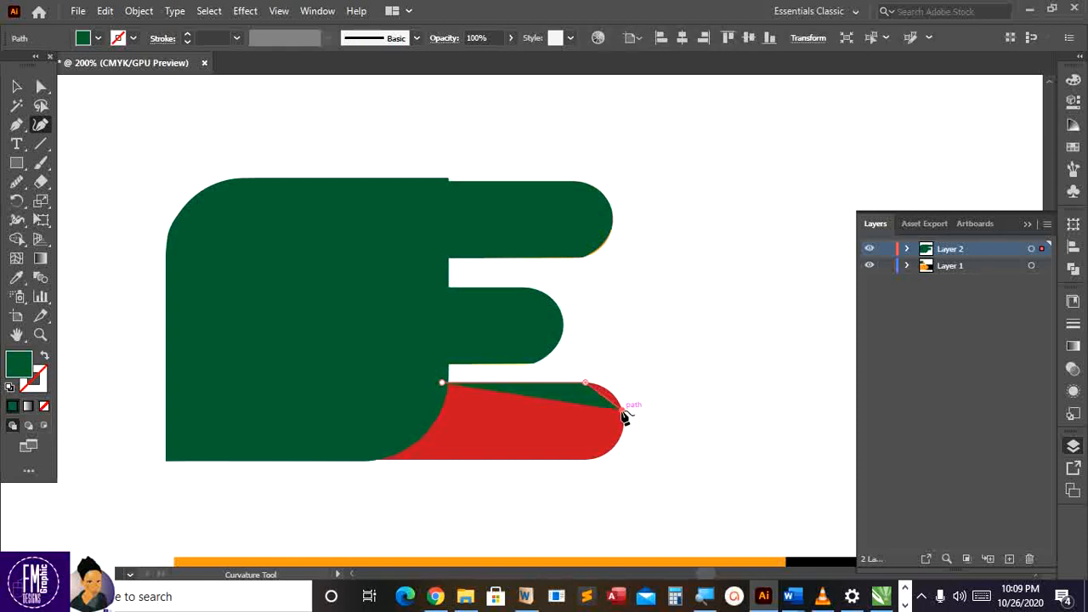
{"action": "key", "text": "ctrl+z"}
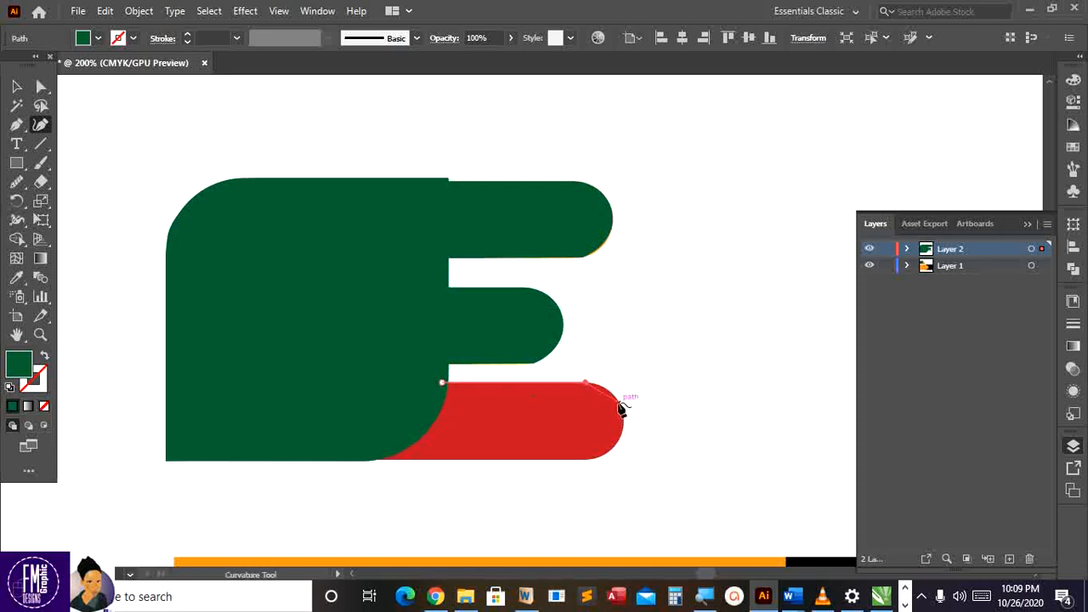
{"action": "left_click", "coordinate": [619, 404]}
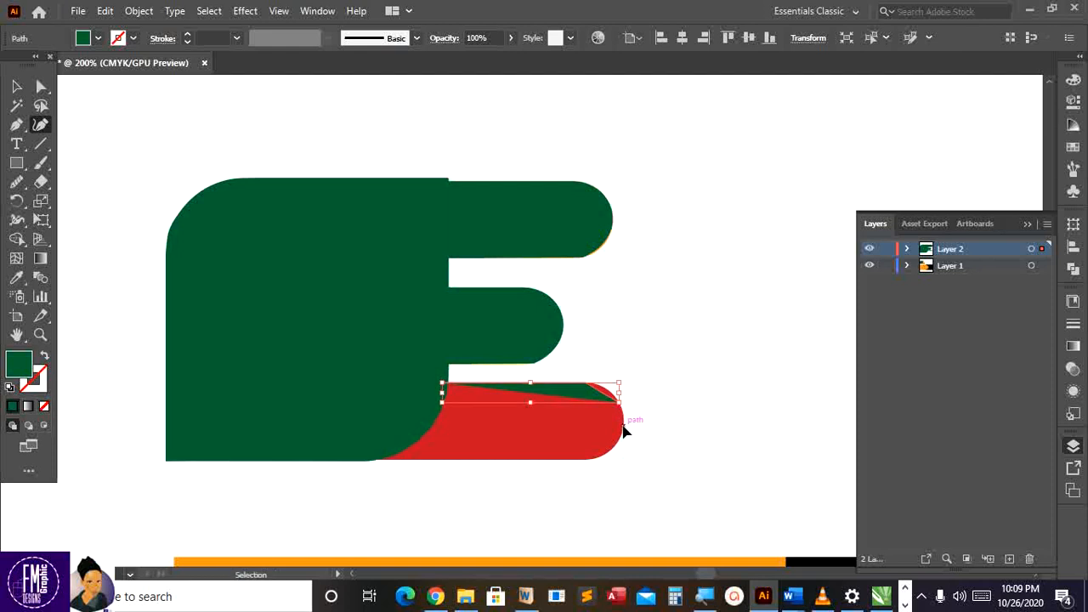
{"action": "key", "text": "ctrl+z"}
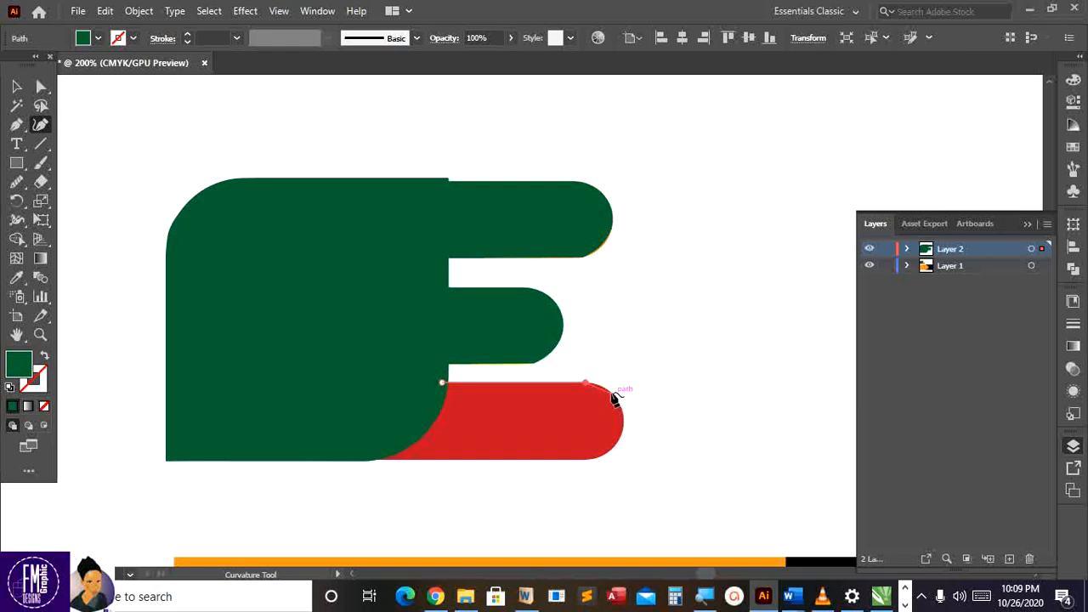
Trace the bar's rounded right end, sharp lower-right corner and slanted left edge, then close the path
{"action": "left_click", "coordinate": [602, 388]}
{"action": "left_click", "coordinate": [623, 422]}
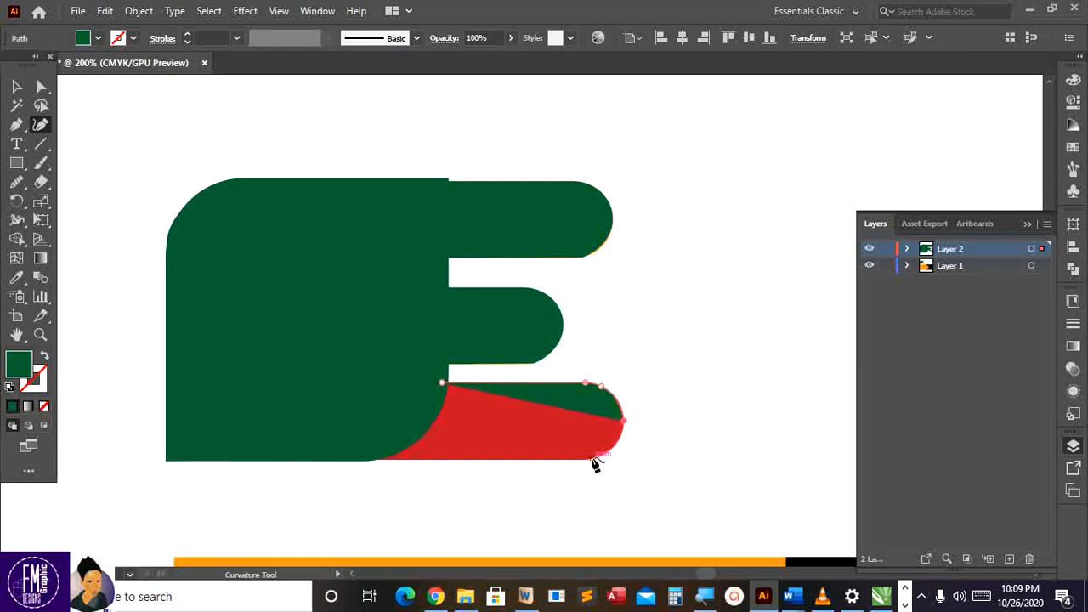
{"action": "left_click", "coordinate": [589, 458]}
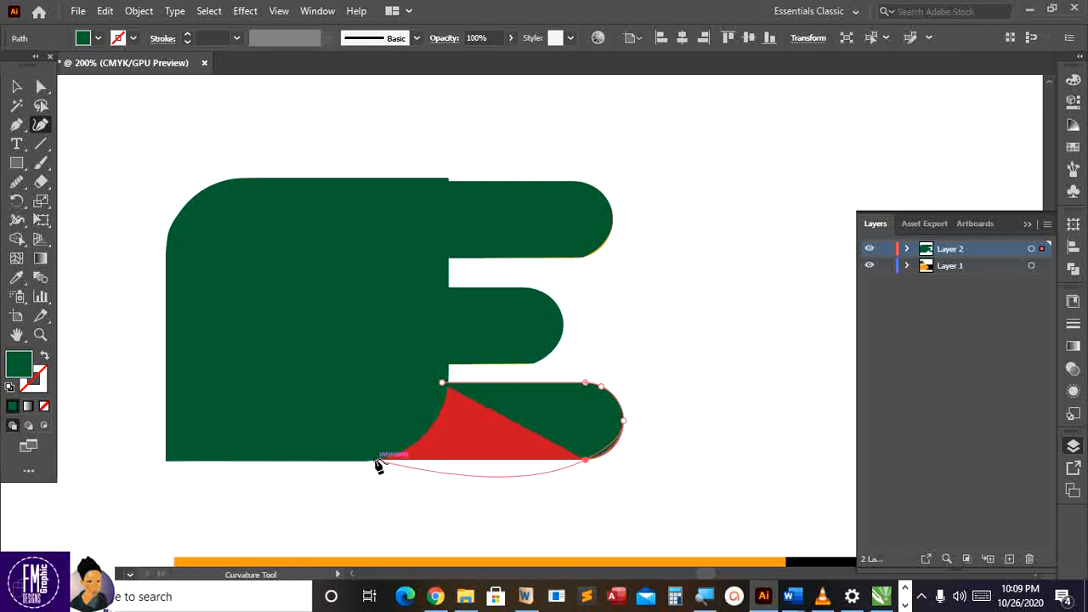
{"action": "double_click", "coordinate": [585, 460]}
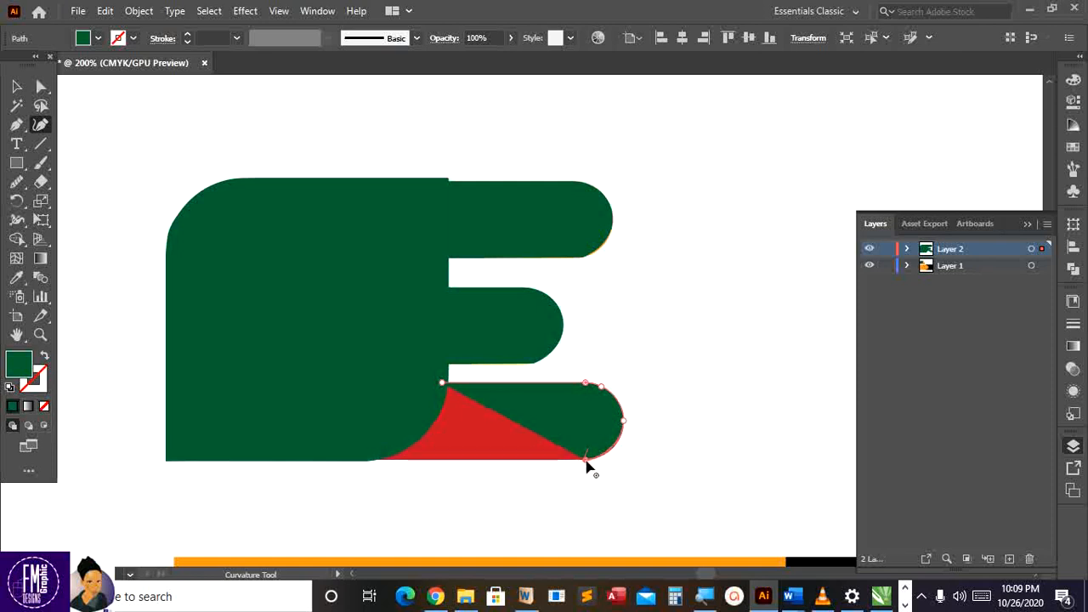
{"action": "left_click", "coordinate": [349, 460]}
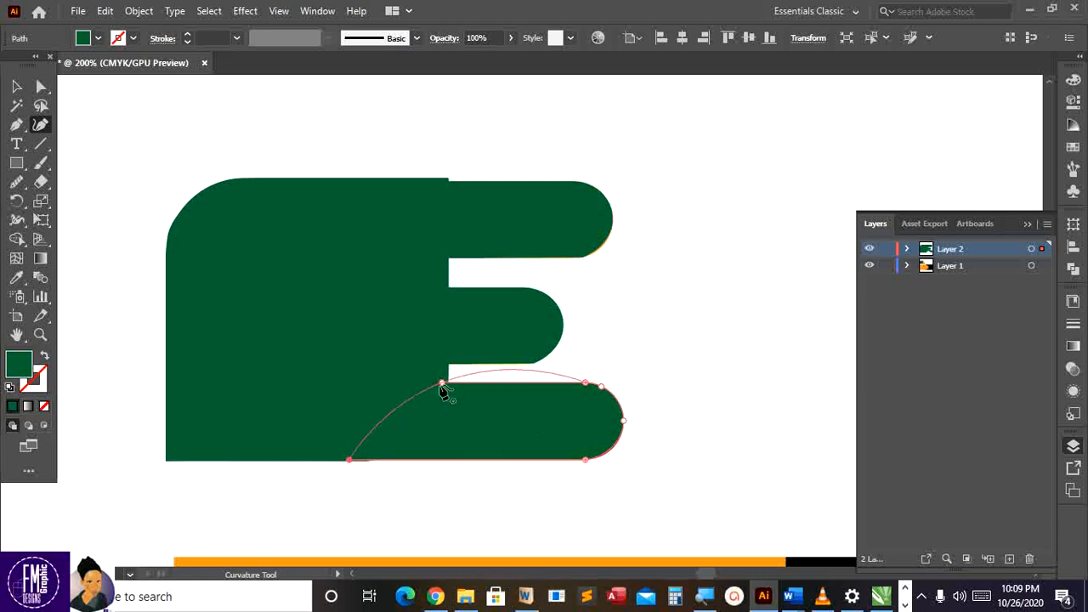
{"action": "left_click", "coordinate": [372, 437]}
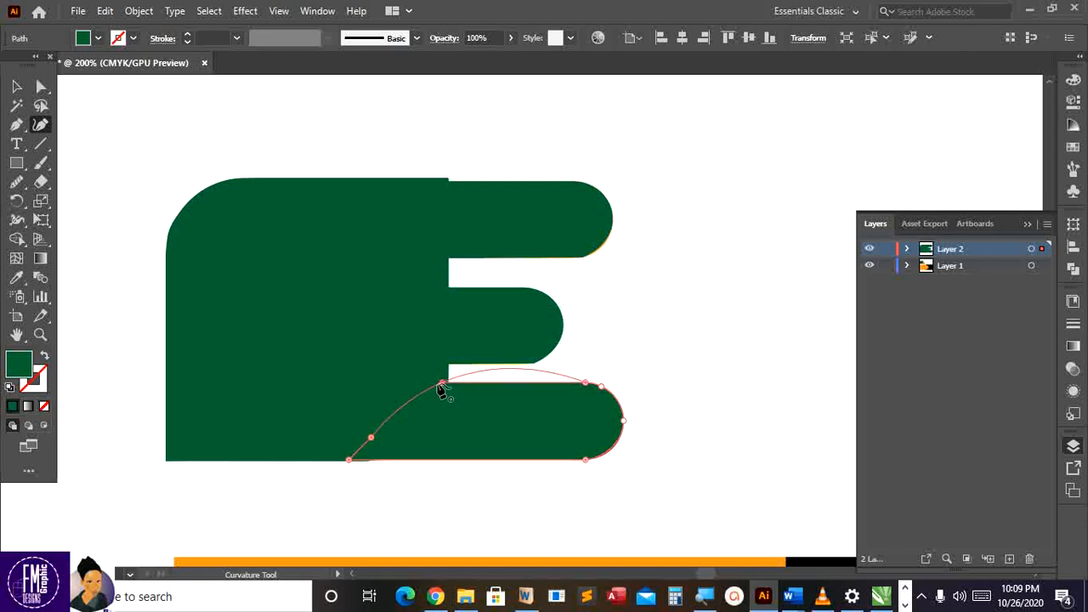
{"action": "double_click", "coordinate": [442, 384]}
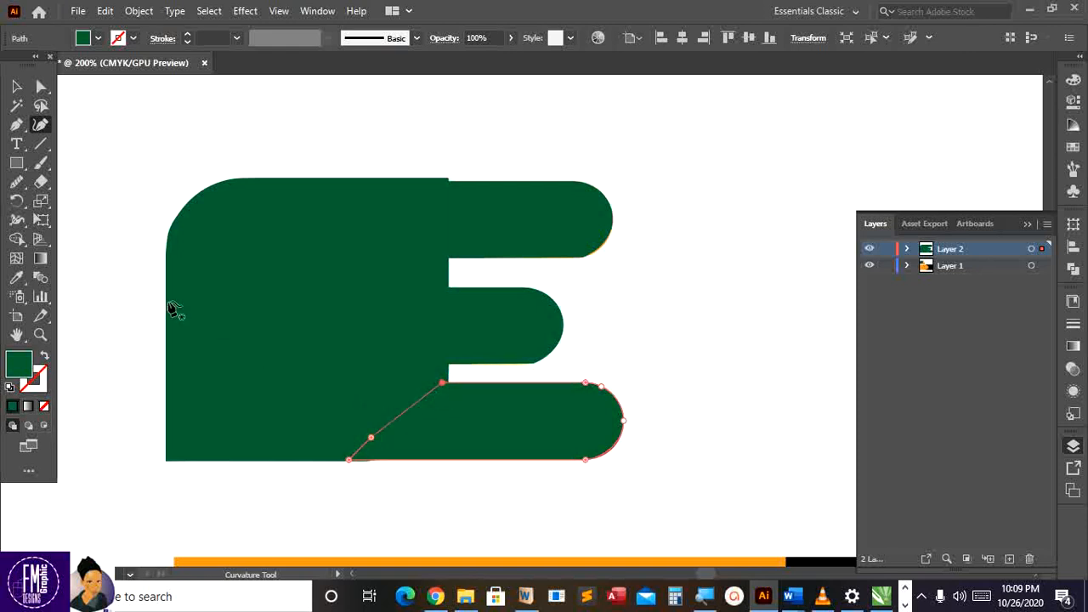
{"action": "left_click", "coordinate": [17, 86]}
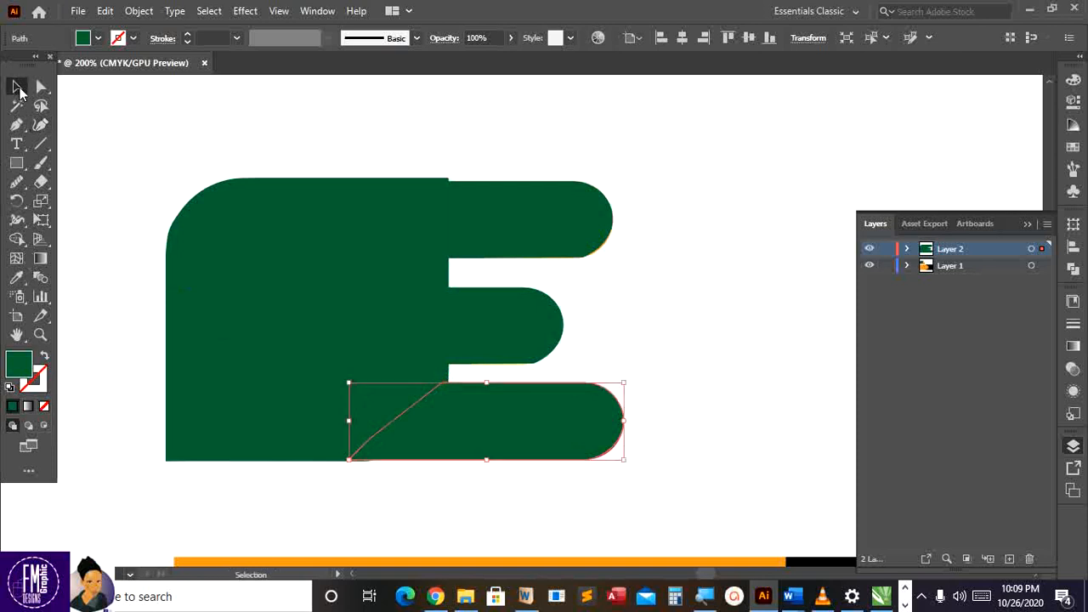
Toggle Layer 1 and Layer 2 visibility to compare the tracing, leaving Layer 1 hidden
{"action": "scroll", "coordinate": [642, 362], "scroll_direction": "down", "scroll_amount": 2}
{"action": "left_click", "coordinate": [645, 360]}
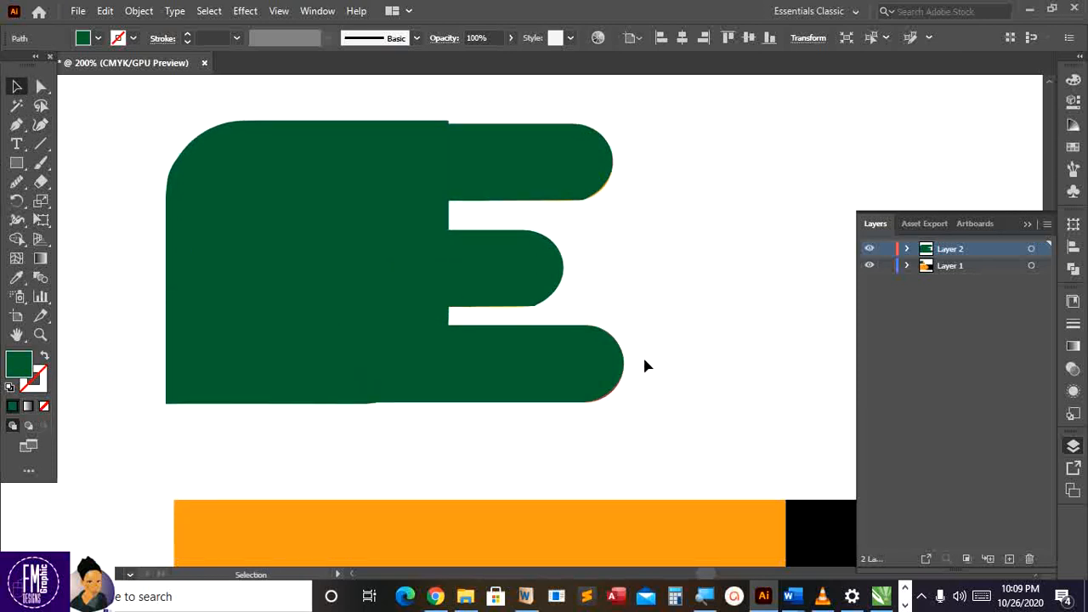
{"action": "scroll", "coordinate": [645, 365], "scroll_direction": "up", "scroll_amount": 1}
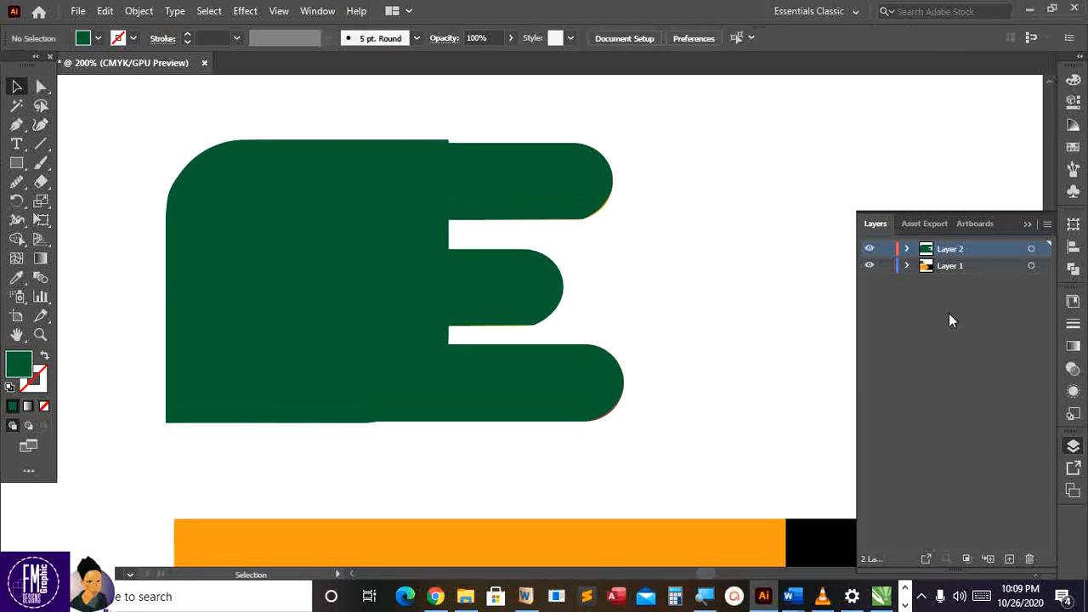
{"action": "left_click", "coordinate": [869, 266]}
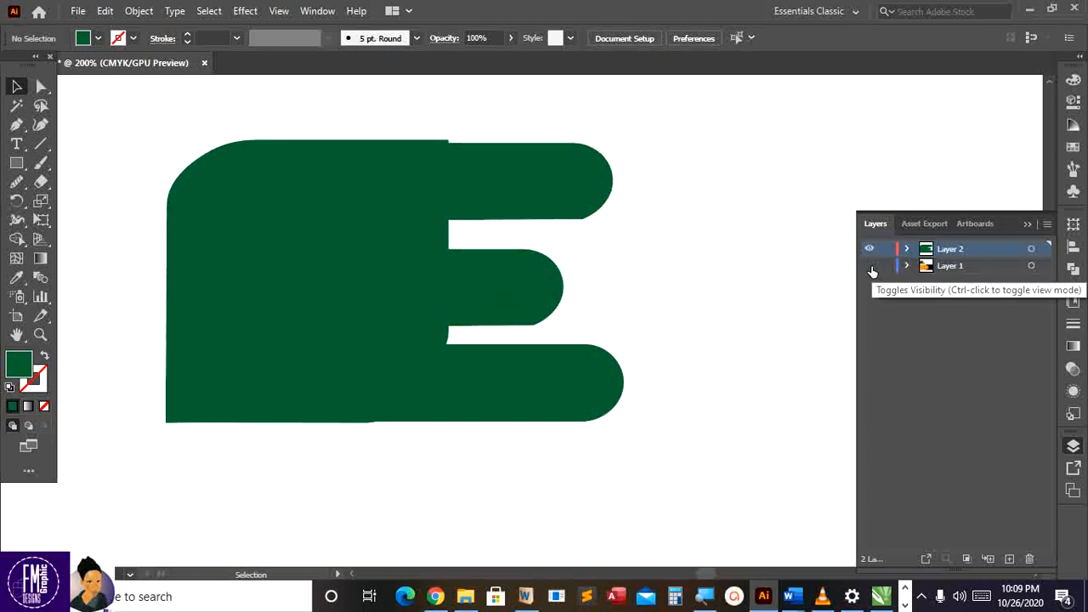
{"action": "left_click", "coordinate": [869, 266]}
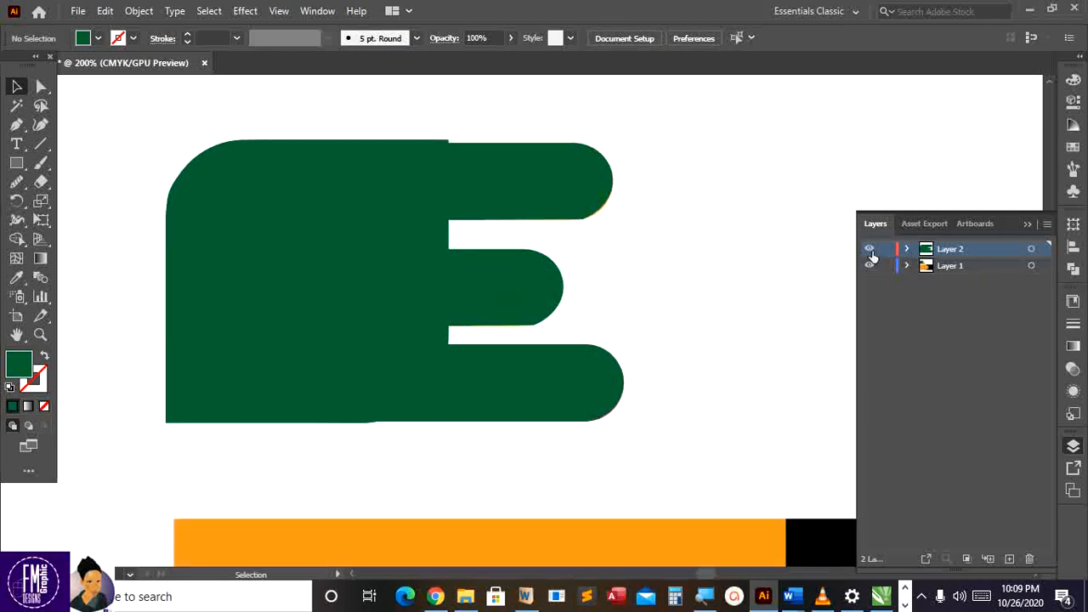
{"action": "left_click", "coordinate": [868, 249]}
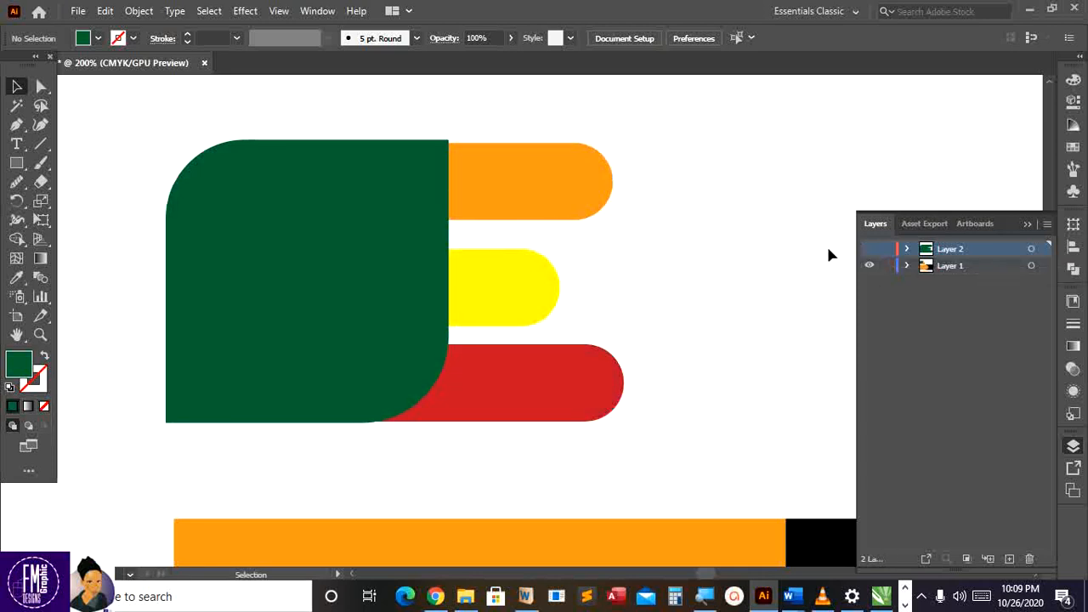
{"action": "left_click", "coordinate": [869, 266]}
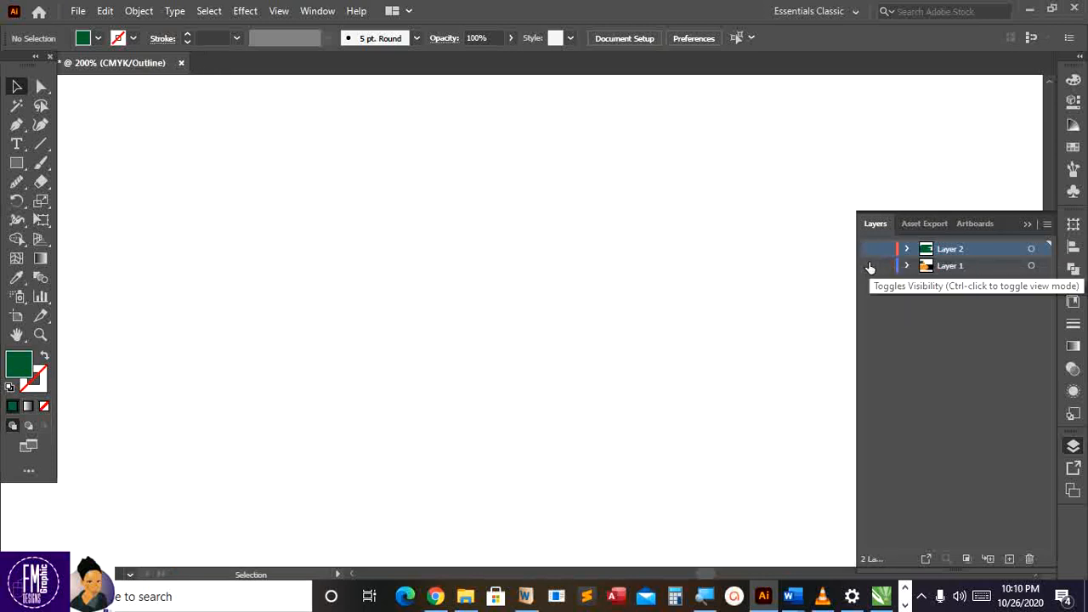
{"action": "left_click", "coordinate": [870, 266]}
{"action": "left_click", "coordinate": [869, 249]}
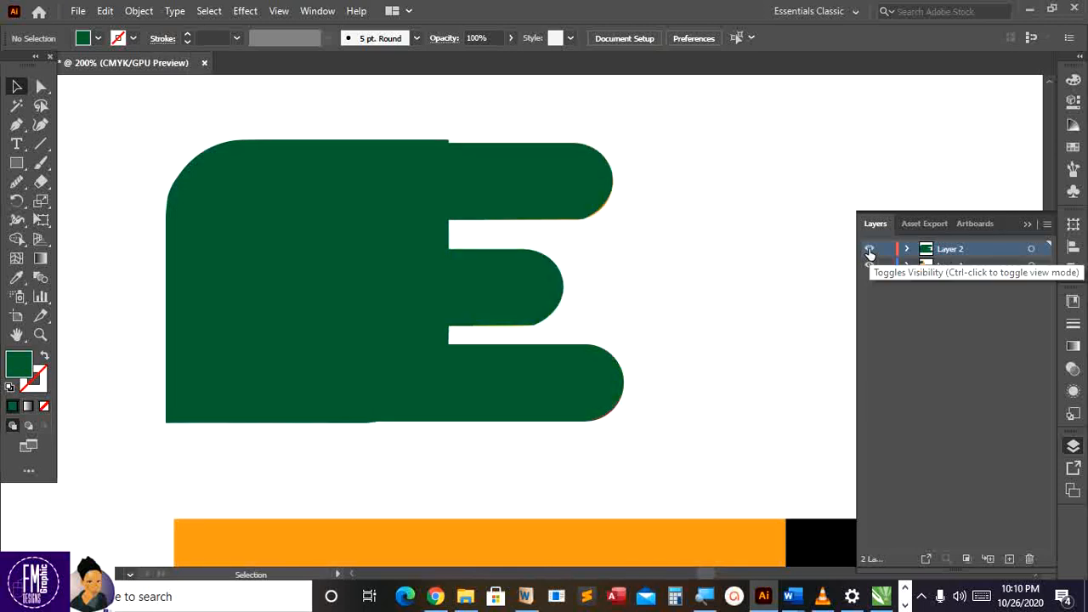
{"action": "left_click", "coordinate": [869, 251]}
{"action": "left_click", "coordinate": [868, 251]}
{"action": "left_click", "coordinate": [868, 267]}
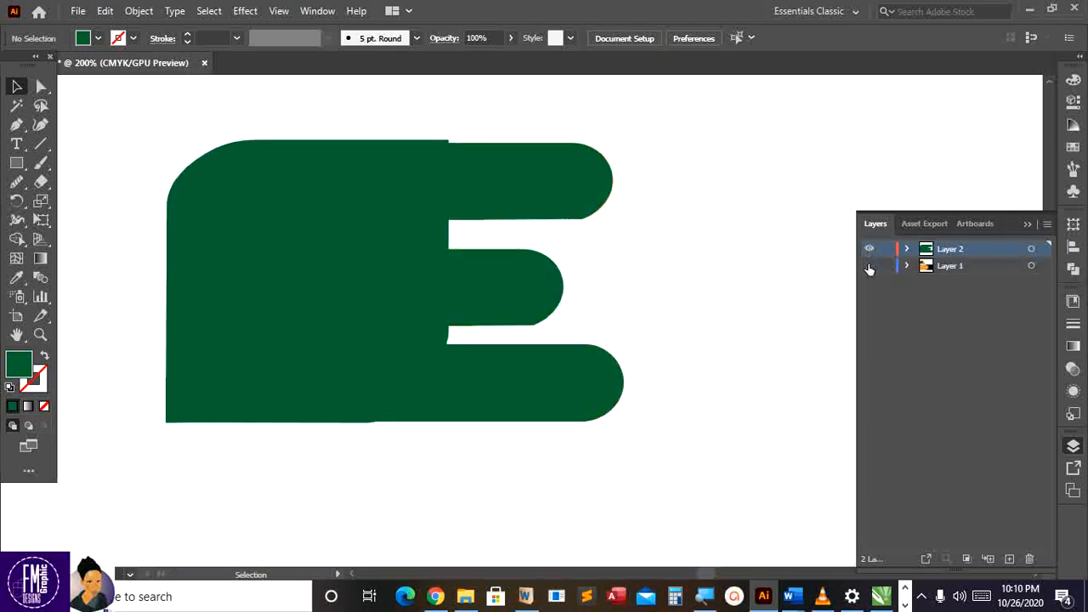
{"action": "left_click", "coordinate": [609, 197]}
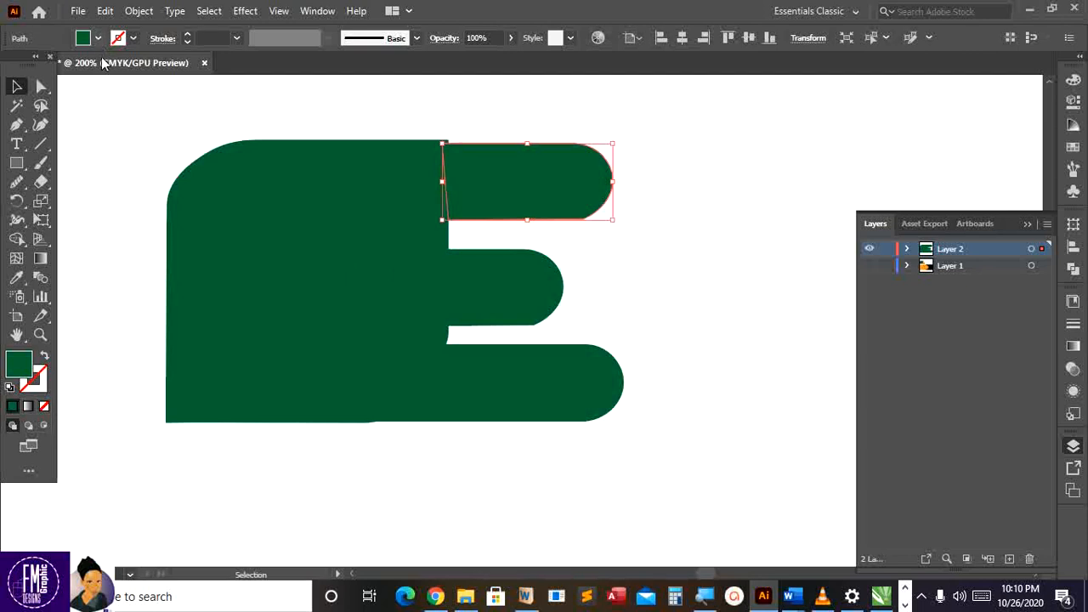
Fill the top bar orange-red and the middle bar orange
{"action": "left_click", "coordinate": [97, 37]}
{"action": "left_click", "coordinate": [133, 65]}
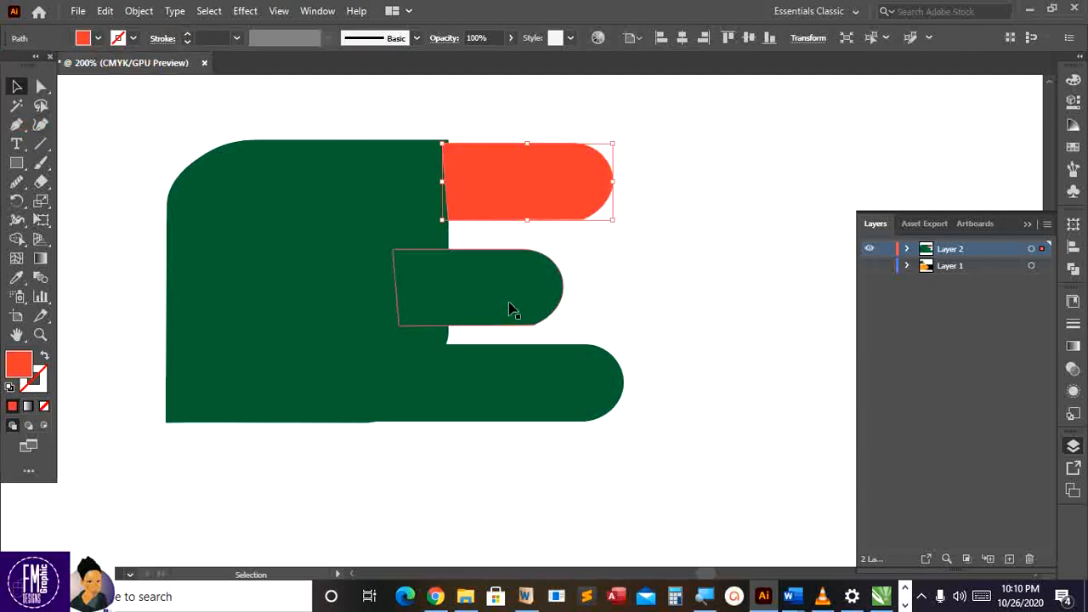
{"action": "left_click", "coordinate": [484, 298]}
{"action": "left_click", "coordinate": [98, 38]}
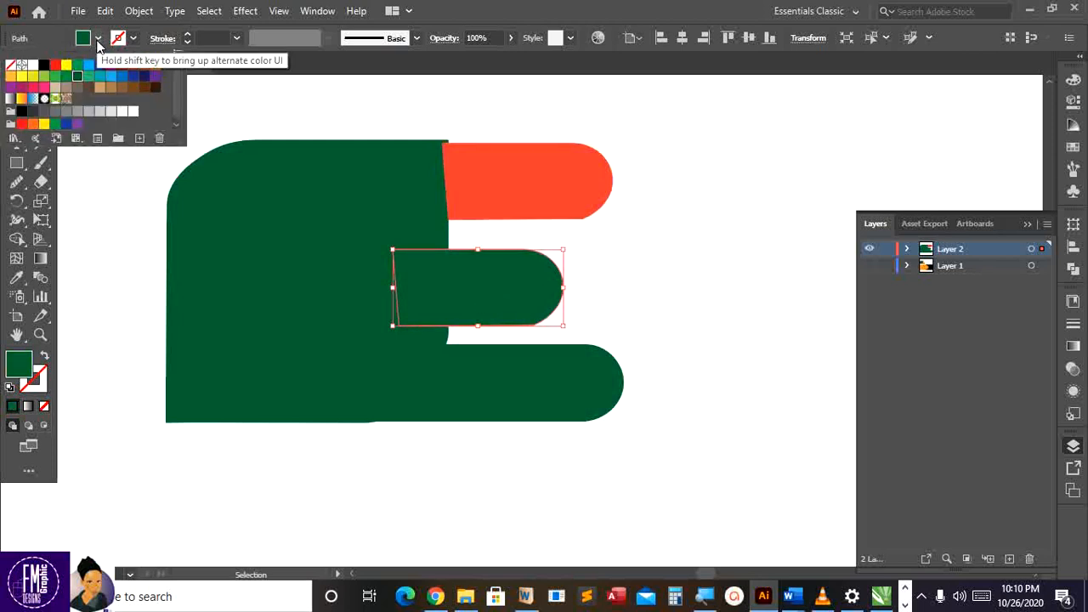
{"action": "left_click", "coordinate": [143, 66]}
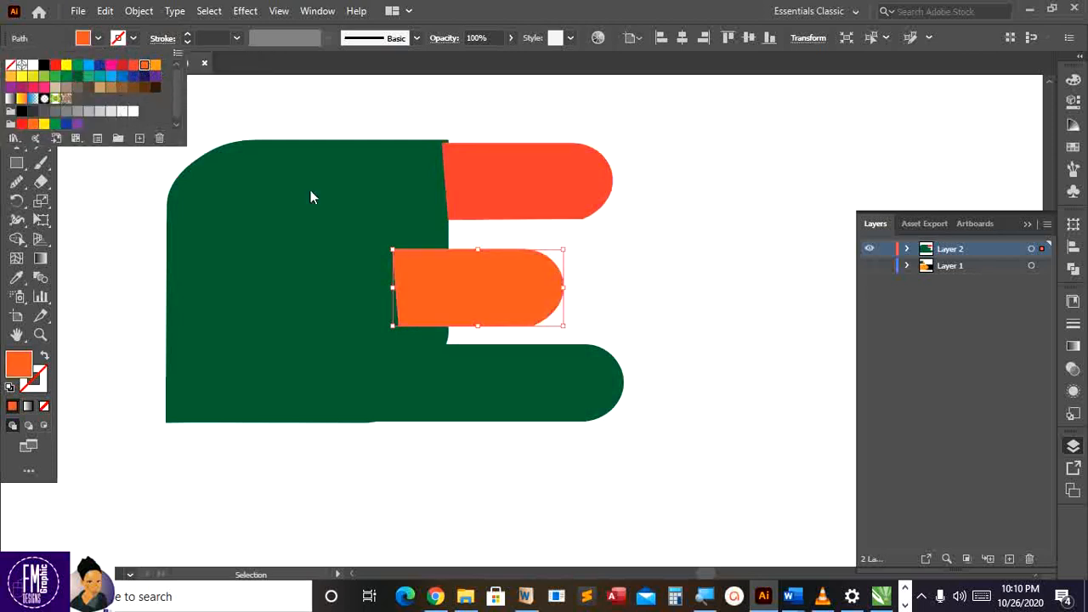
Change the middle bar to yellow-orange and fill the bottom bar yellow-orange too
{"action": "left_click", "coordinate": [493, 372]}
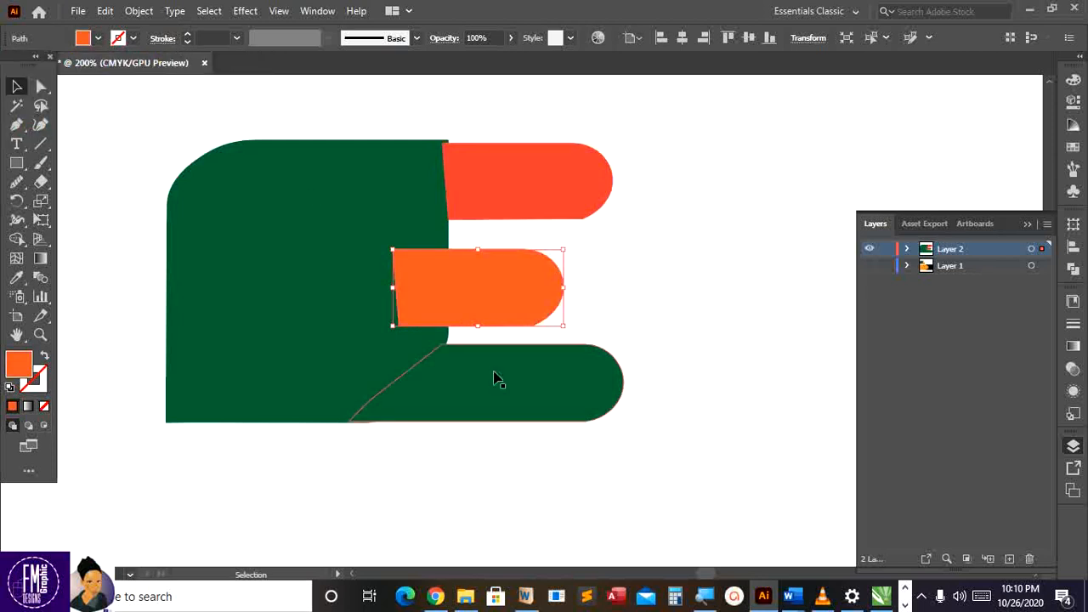
{"action": "left_click", "coordinate": [98, 38]}
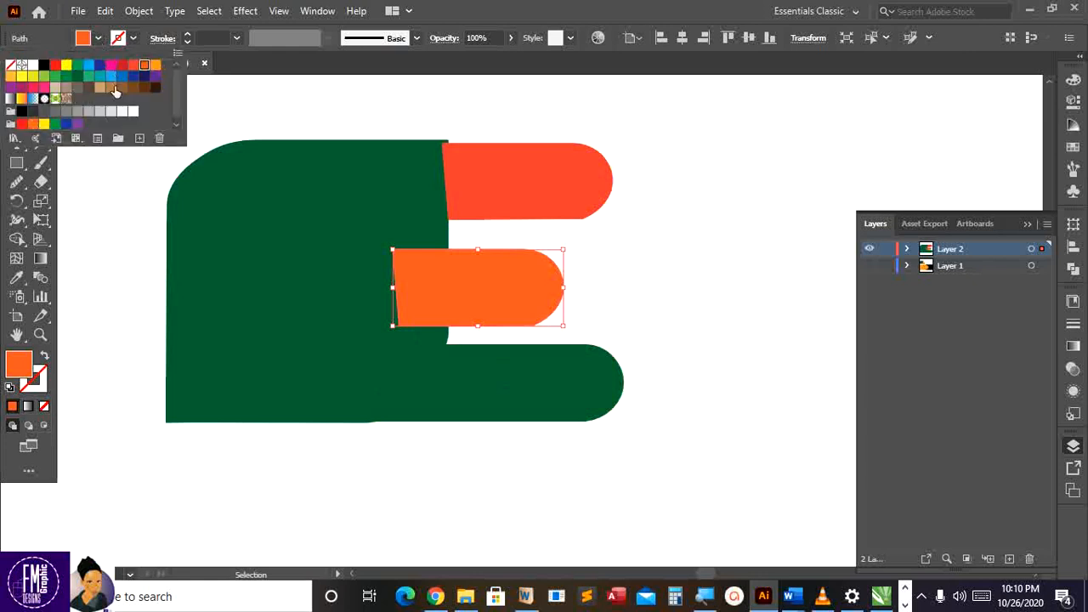
{"action": "left_click", "coordinate": [153, 66]}
{"action": "left_click", "coordinate": [464, 361]}
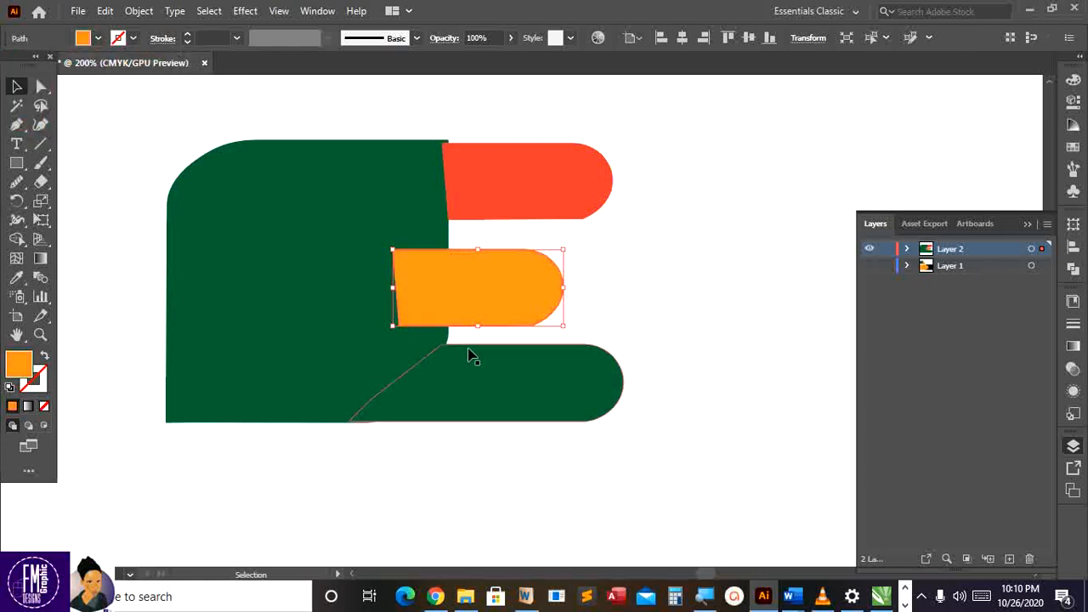
{"action": "left_click", "coordinate": [467, 357]}
{"action": "left_click", "coordinate": [98, 38]}
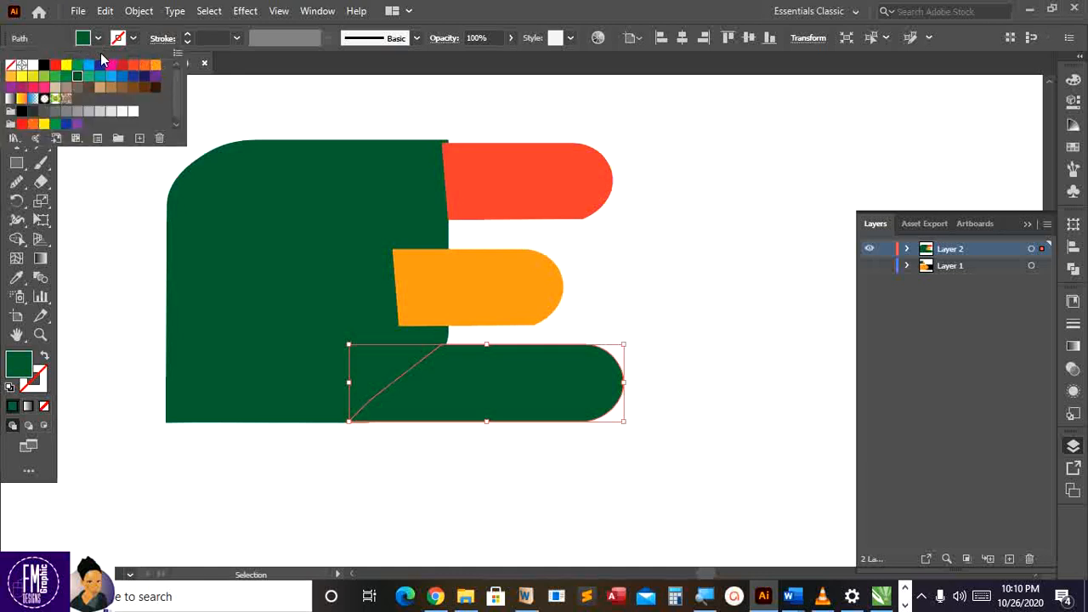
{"action": "left_click", "coordinate": [154, 65]}
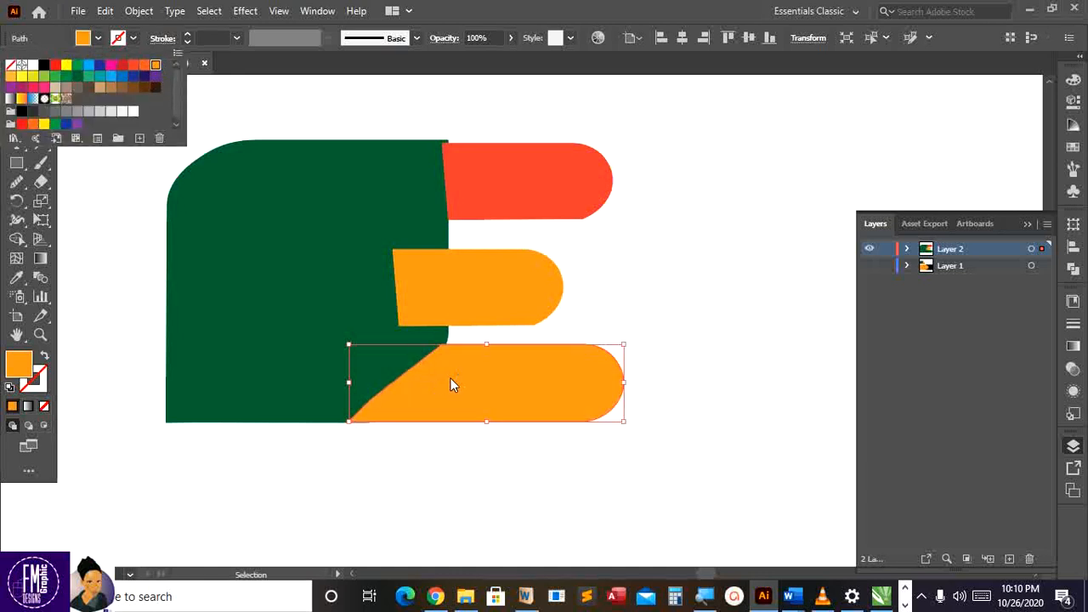
Shift-select the middle and top bars along with the bottom bar
{"action": "left_click", "coordinate": [477, 306]}
{"action": "left_click", "coordinate": [478, 306], "text": "shift"}
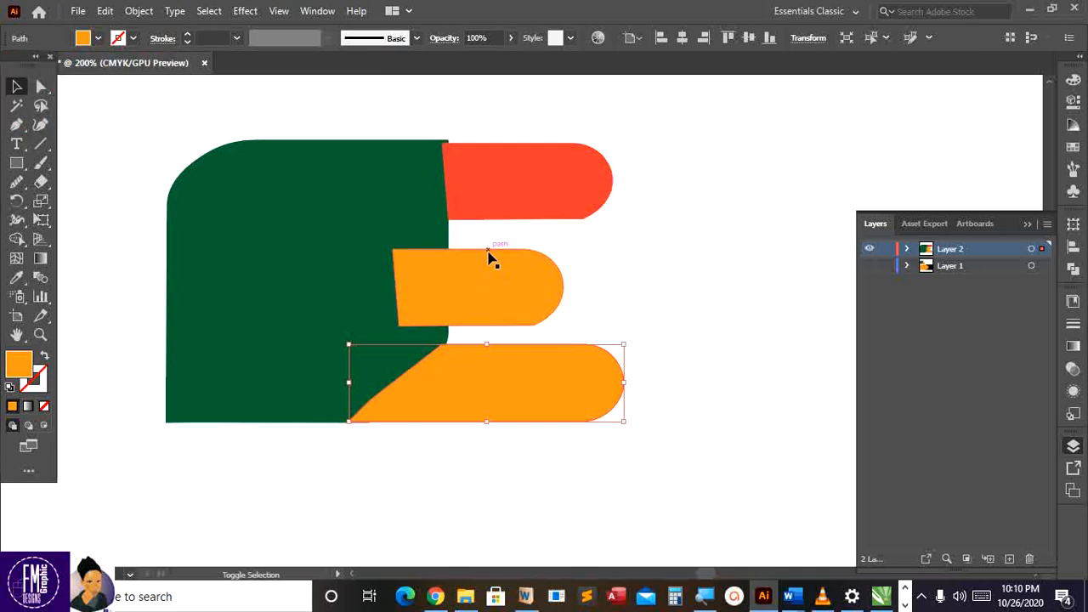
{"action": "left_click", "coordinate": [487, 152], "text": "shift"}
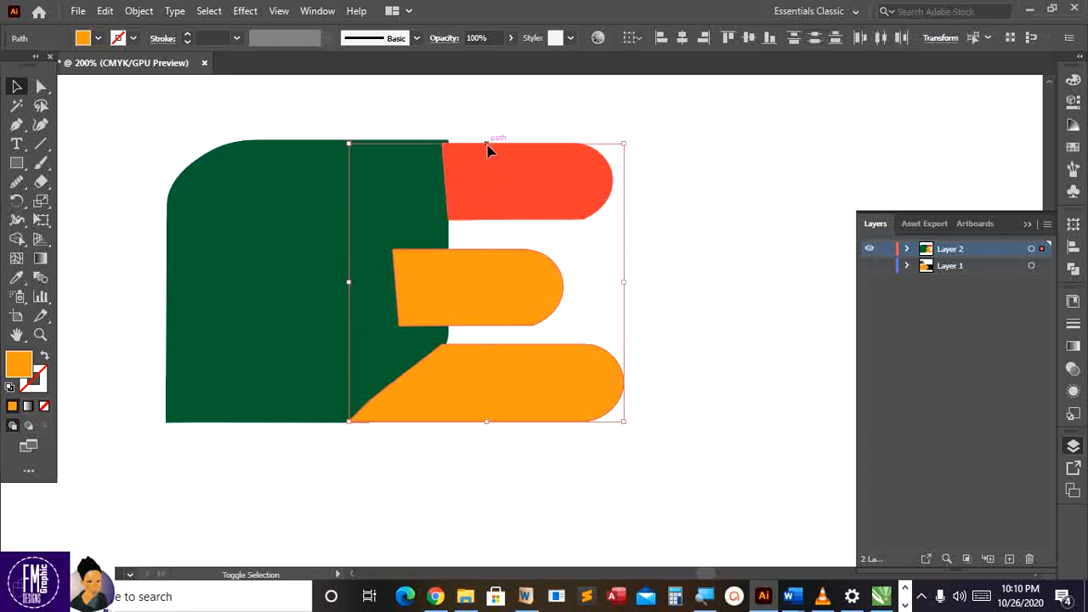
Send the traced bars backward behind the green shape with Arrange > Send Backward
{"action": "right_click", "coordinate": [490, 162]}
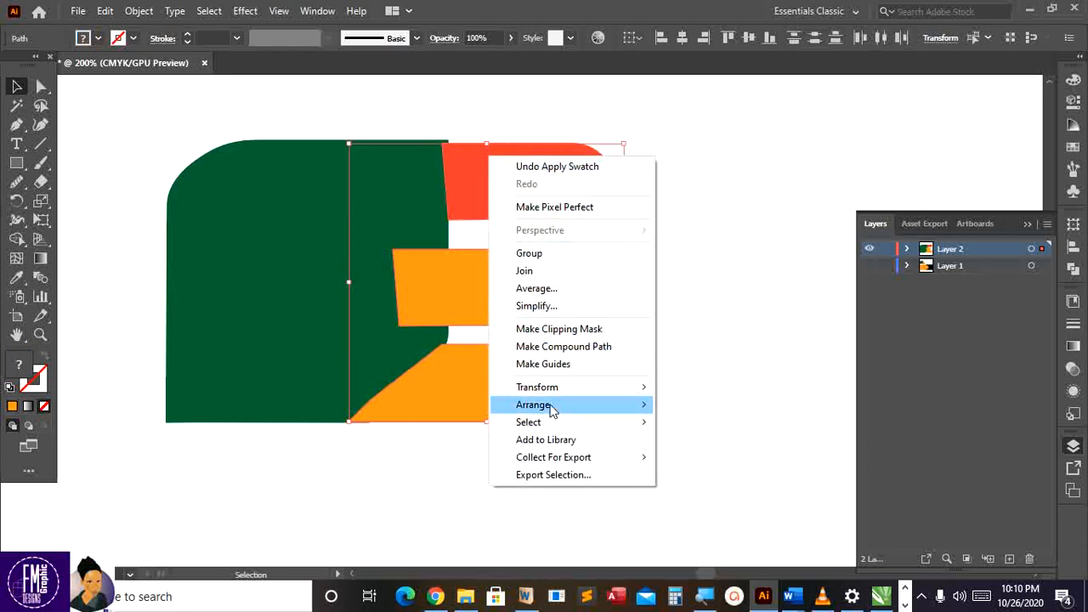
{"action": "mouse_move", "coordinate": [552, 411]}
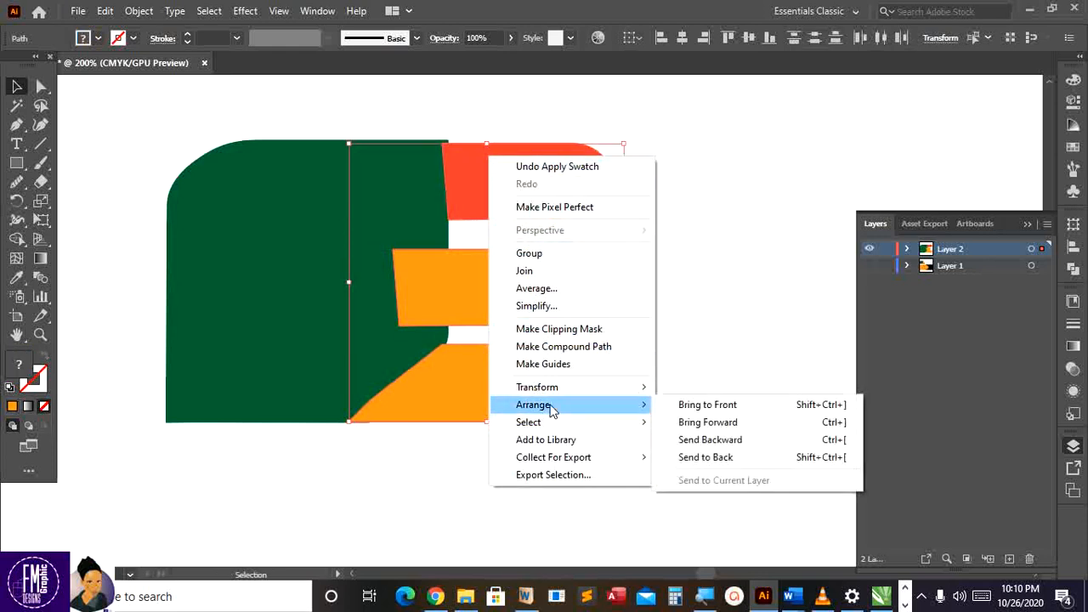
{"action": "left_click", "coordinate": [731, 441]}
{"action": "left_click", "coordinate": [704, 402]}
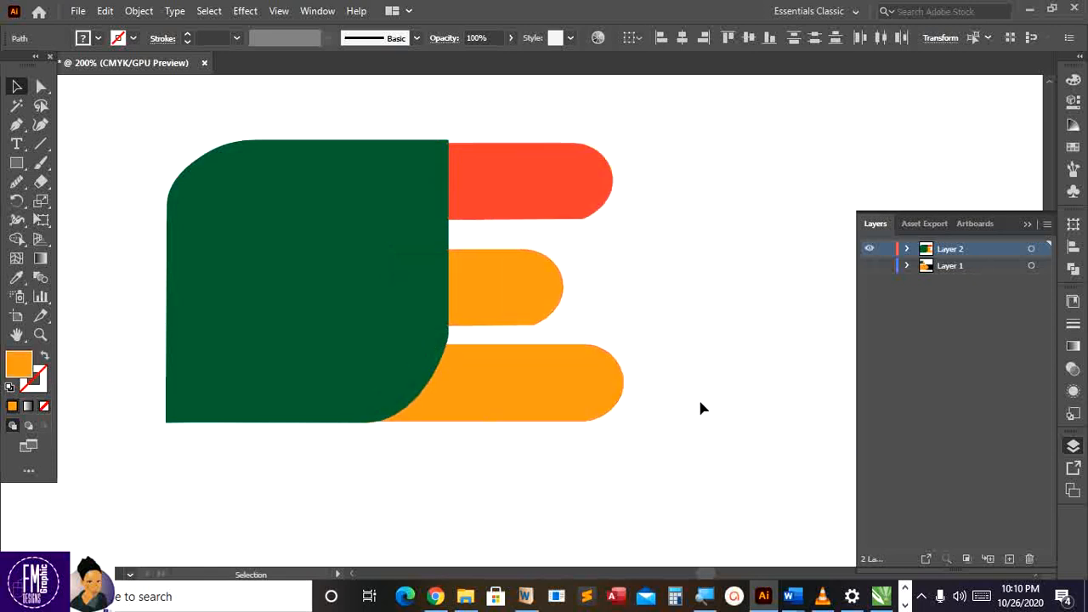
Fill the bottom bar dark blue
{"action": "left_click", "coordinate": [576, 359]}
{"action": "left_click", "coordinate": [98, 39]}
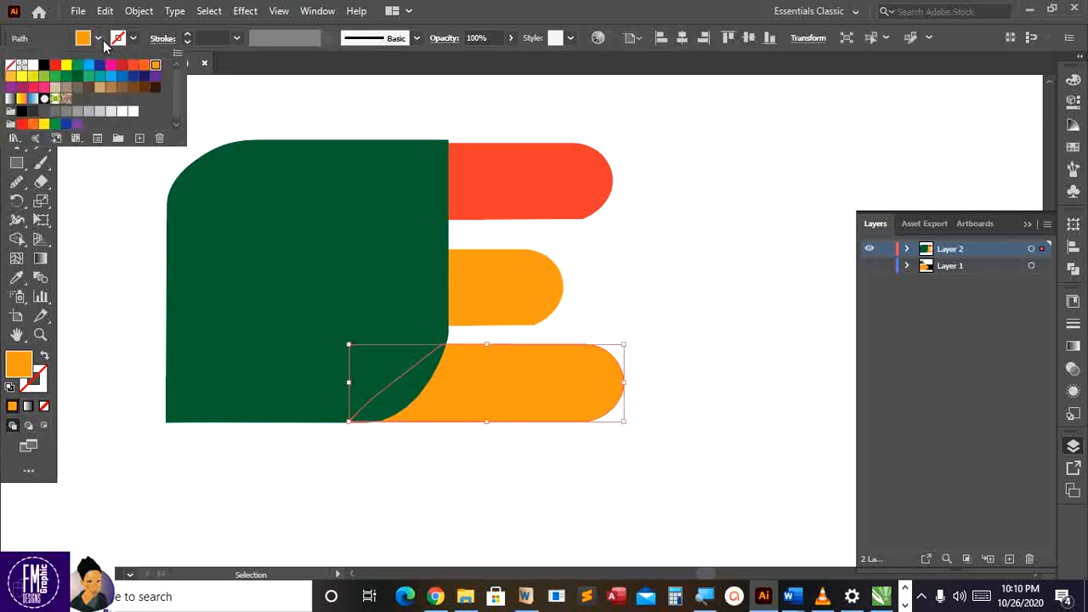
{"action": "left_click", "coordinate": [100, 64]}
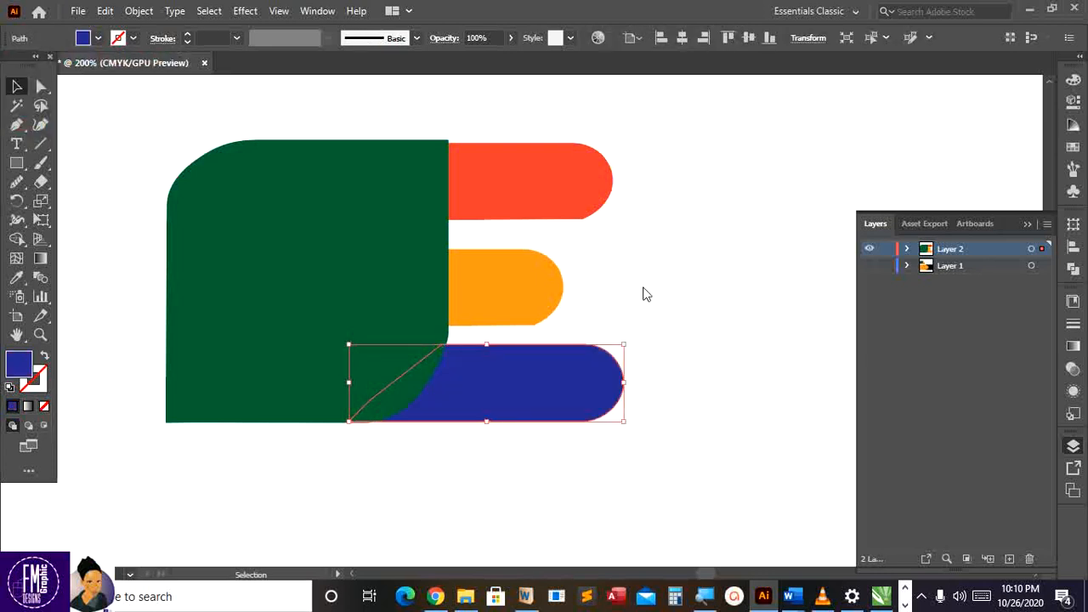
Fit the artboard in the window and make Layer 1's artwork visible again
{"action": "scroll", "coordinate": [637, 295], "scroll_direction": "down", "scroll_amount": 6}
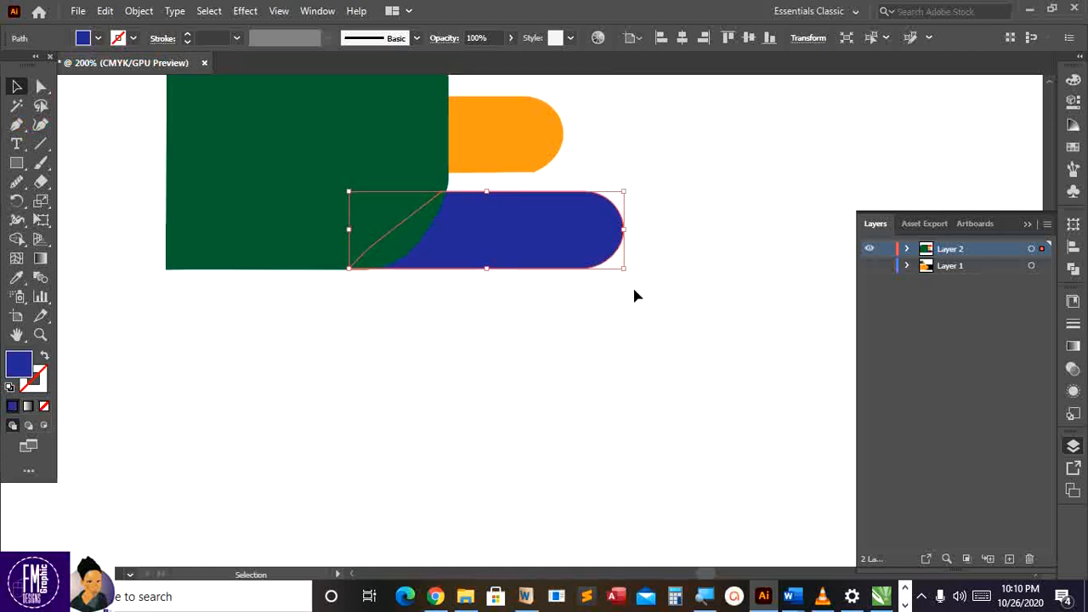
{"action": "scroll", "coordinate": [631, 290], "scroll_direction": "down", "scroll_amount": 3}
{"action": "key", "text": "ctrl+minus"}
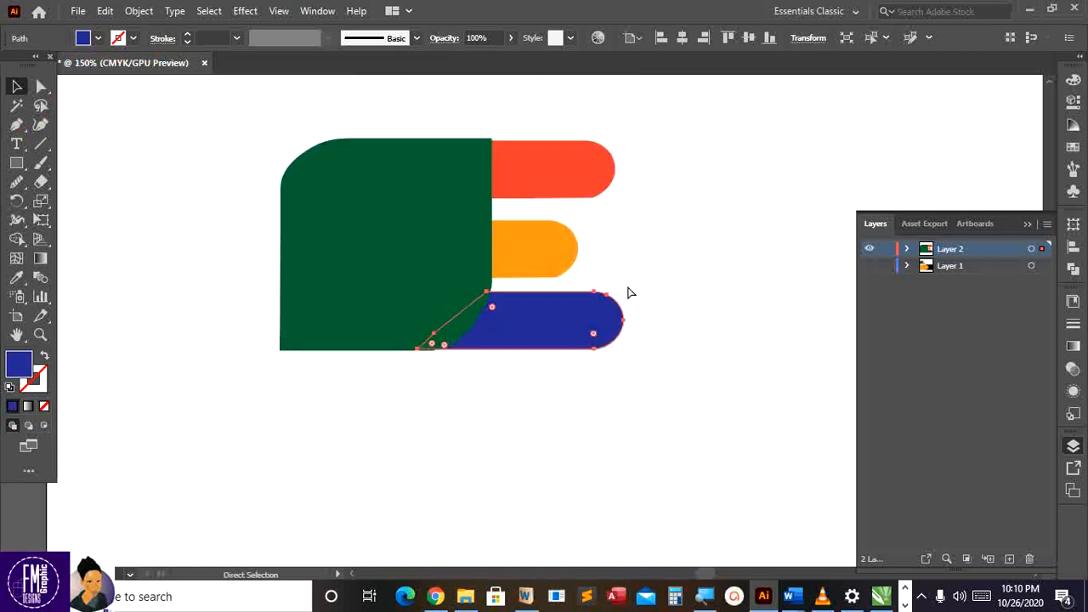
{"action": "key", "text": "ctrl+minus"}
{"action": "key", "text": "ctrl+minus"}
{"action": "key", "text": "ctrl+minus"}
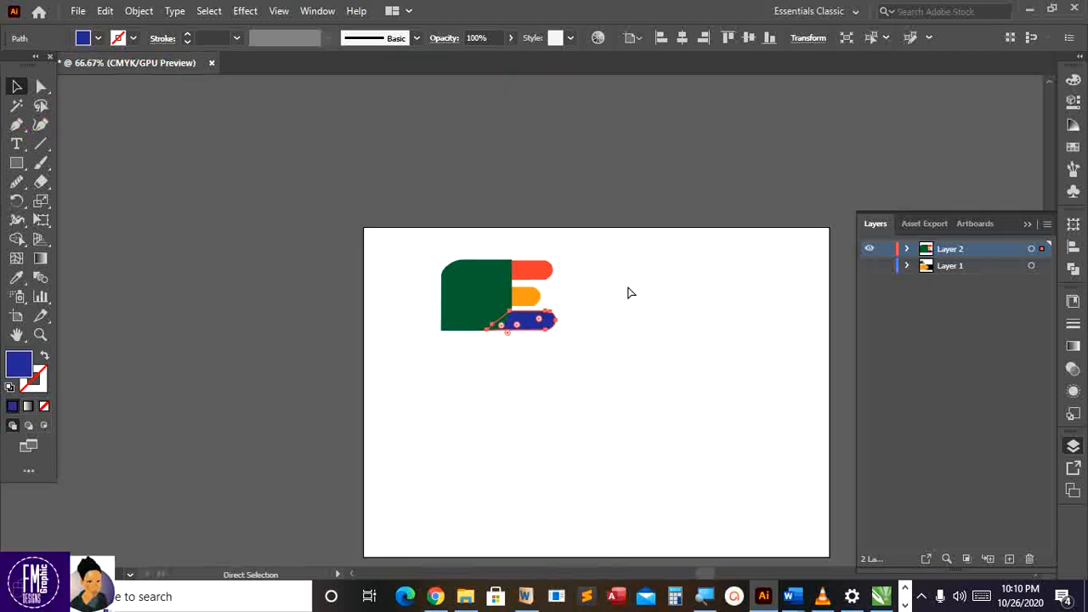
{"action": "key", "text": "ctrl+0"}
{"action": "key", "text": "v"}
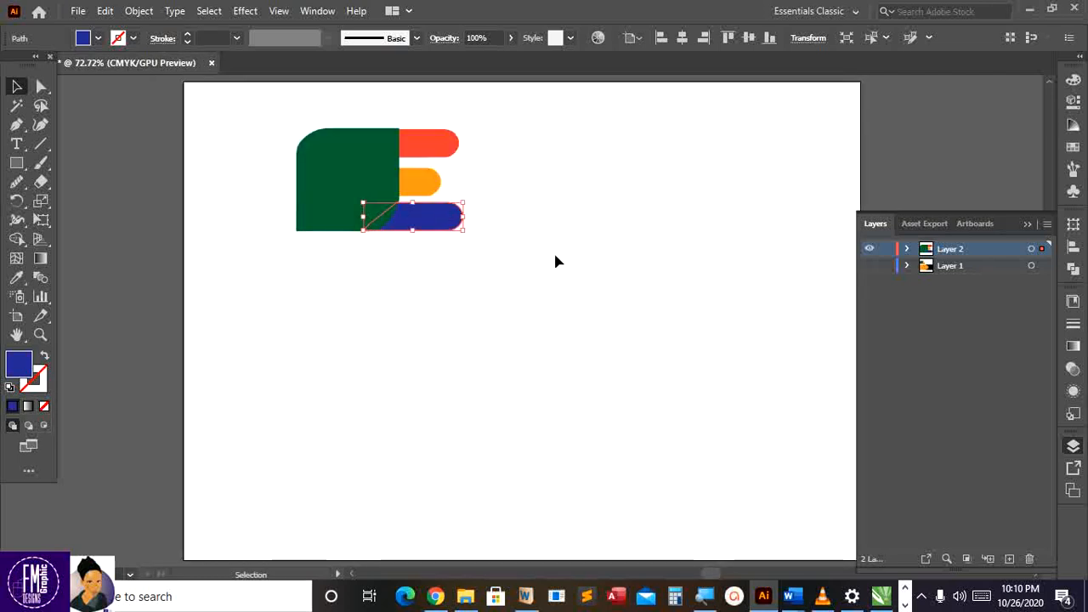
{"action": "scroll", "coordinate": [640, 292], "scroll_direction": "down", "scroll_amount": 3}
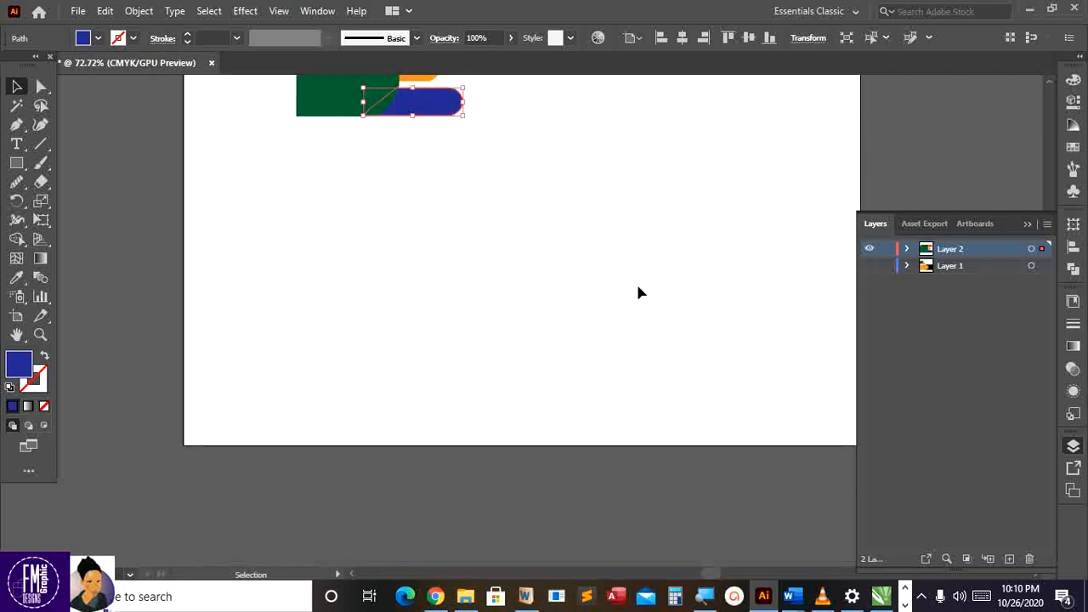
{"action": "left_click", "coordinate": [872, 266]}
{"action": "scroll", "coordinate": [746, 226], "scroll_direction": "up", "scroll_amount": 1}
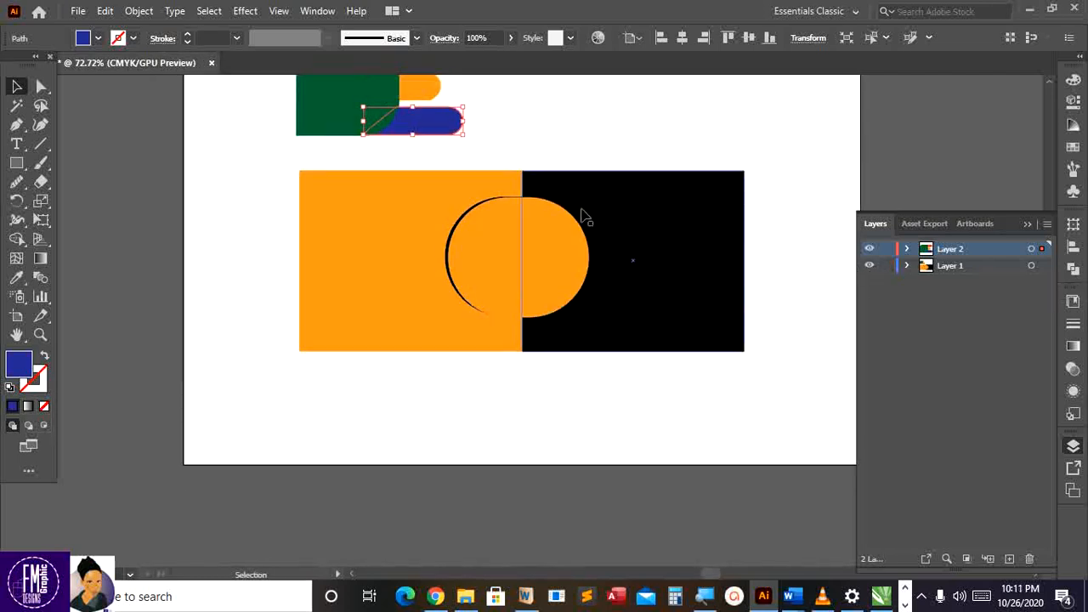
Undo the accidental moves of the black and orange rectangles on Layer 1
{"action": "left_click", "coordinate": [573, 253]}
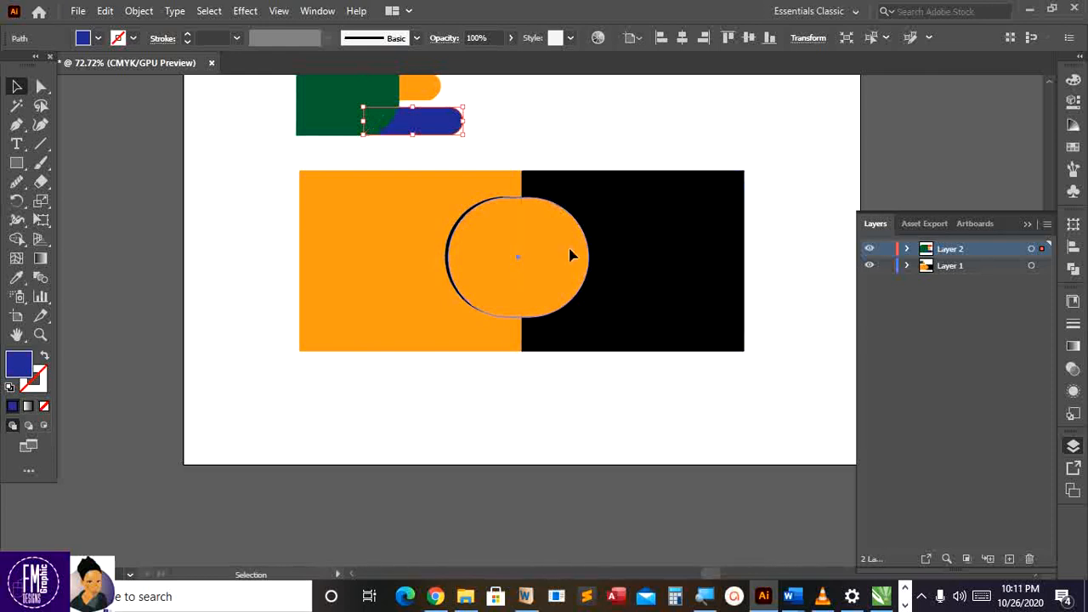
{"action": "left_click", "coordinate": [627, 161]}
{"action": "left_click_drag", "start_coordinate": [626, 200], "coordinate": [729, 165]}
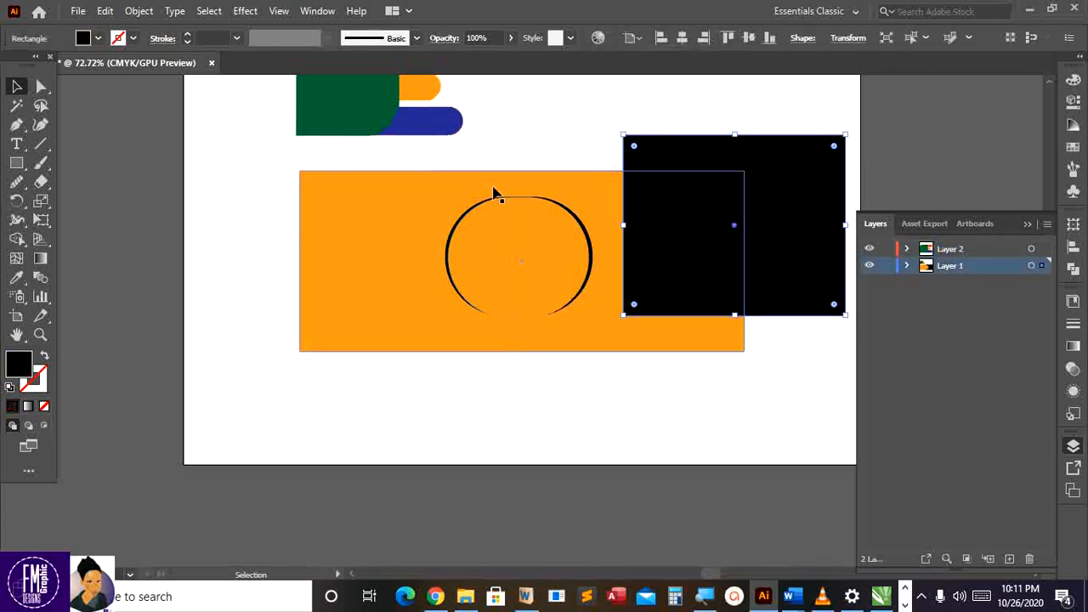
{"action": "left_click_drag", "start_coordinate": [494, 194], "coordinate": [541, 77]}
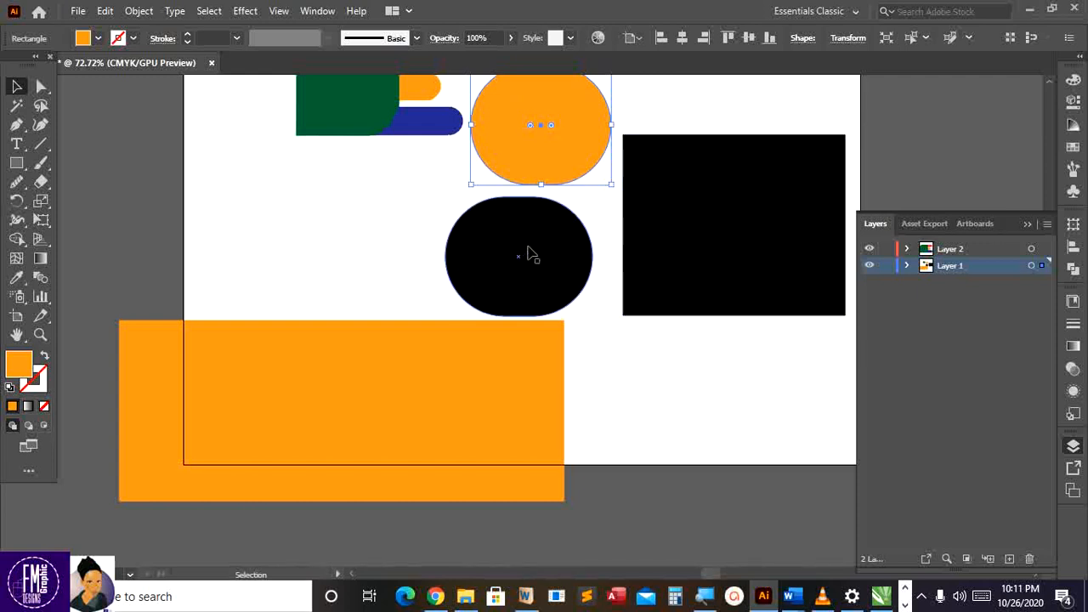
{"action": "key", "text": "ctrl+z"}
{"action": "key", "text": "ctrl+z"}
{"action": "key", "text": "ctrl+z"}
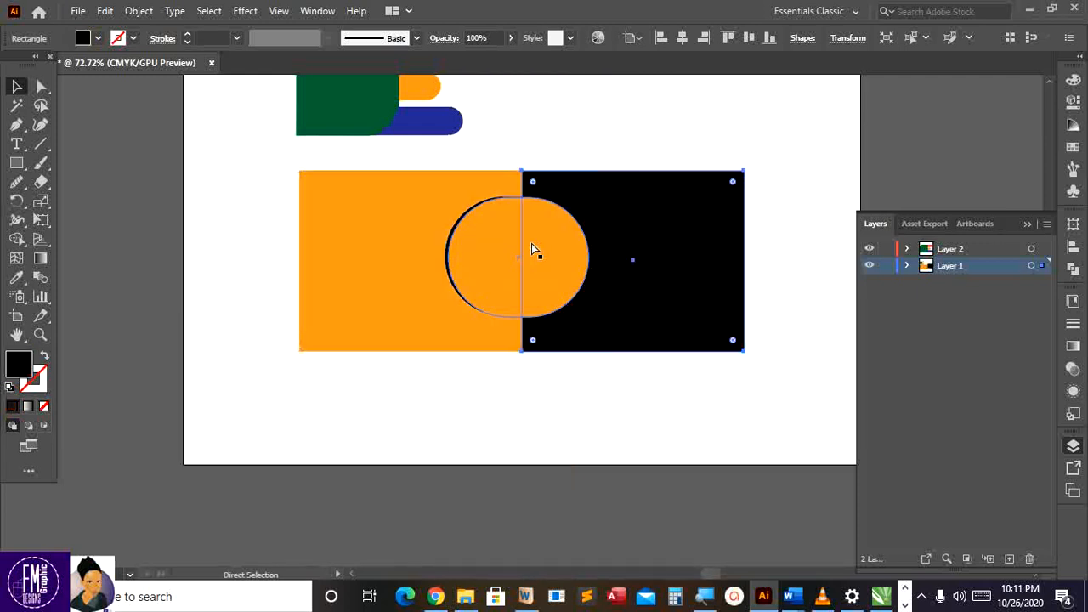
{"action": "left_click", "coordinate": [535, 134]}
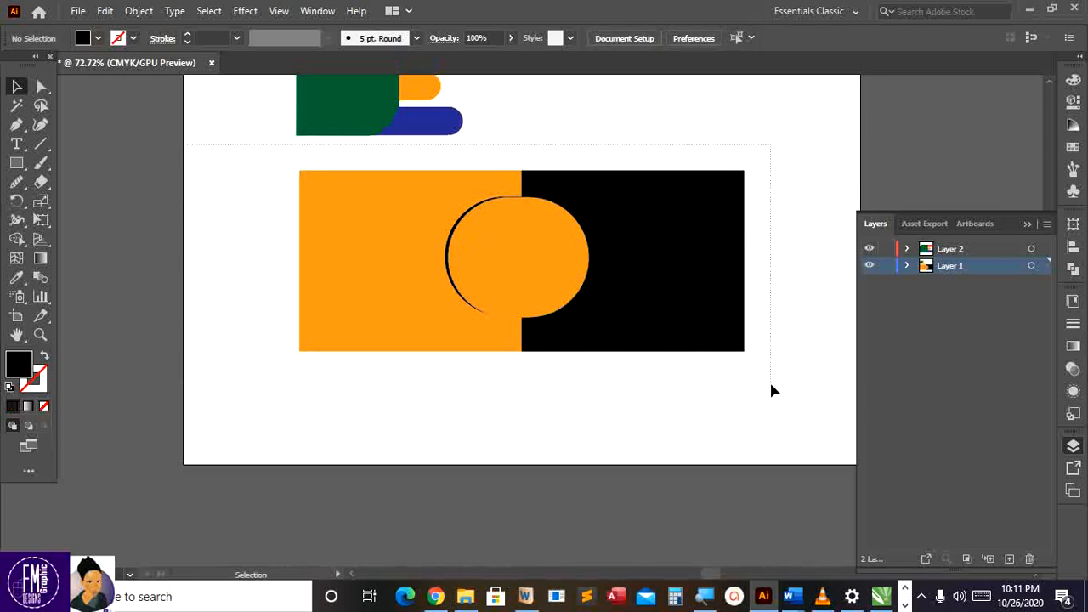
Lock the orange rectangle, black rectangle and circle via Object > Lock > Selection, then add a new layer
{"action": "left_click_drag", "start_coordinate": [771, 385], "coordinate": [768, 395]}
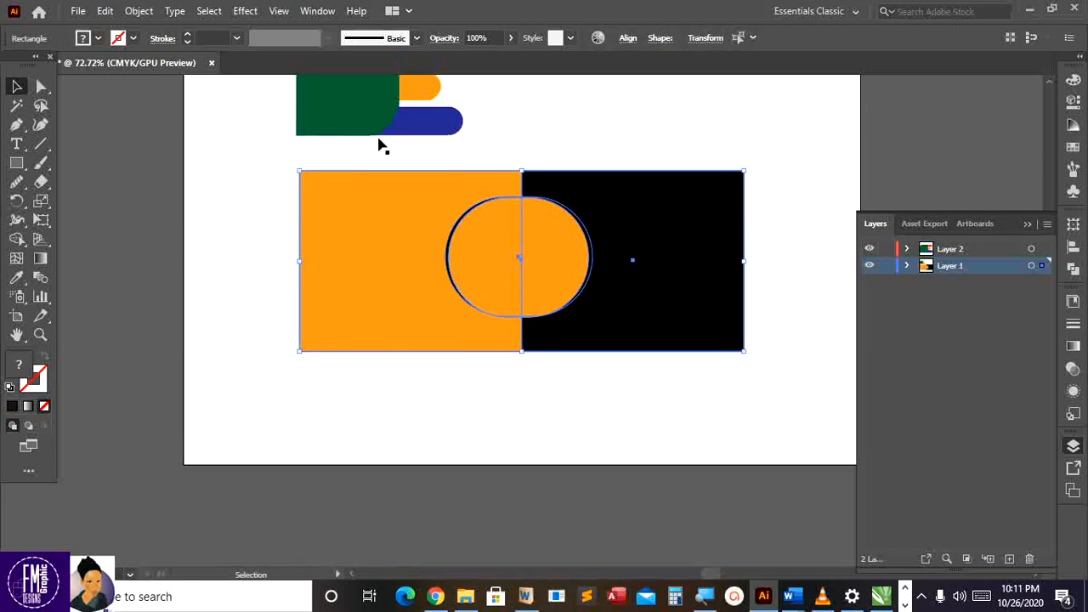
{"action": "left_click", "coordinate": [139, 11]}
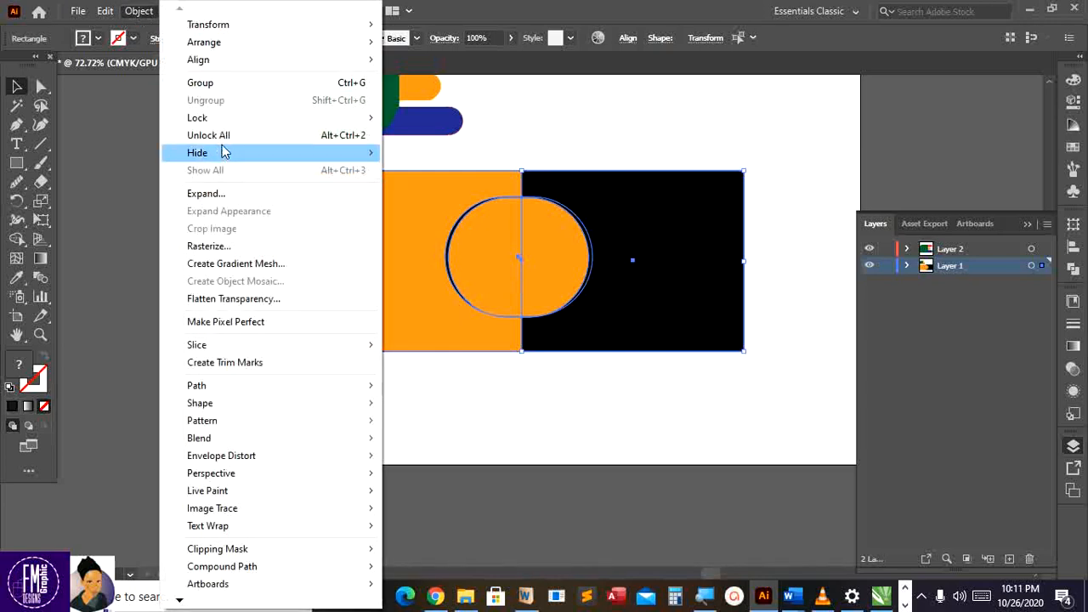
{"action": "mouse_move", "coordinate": [219, 122]}
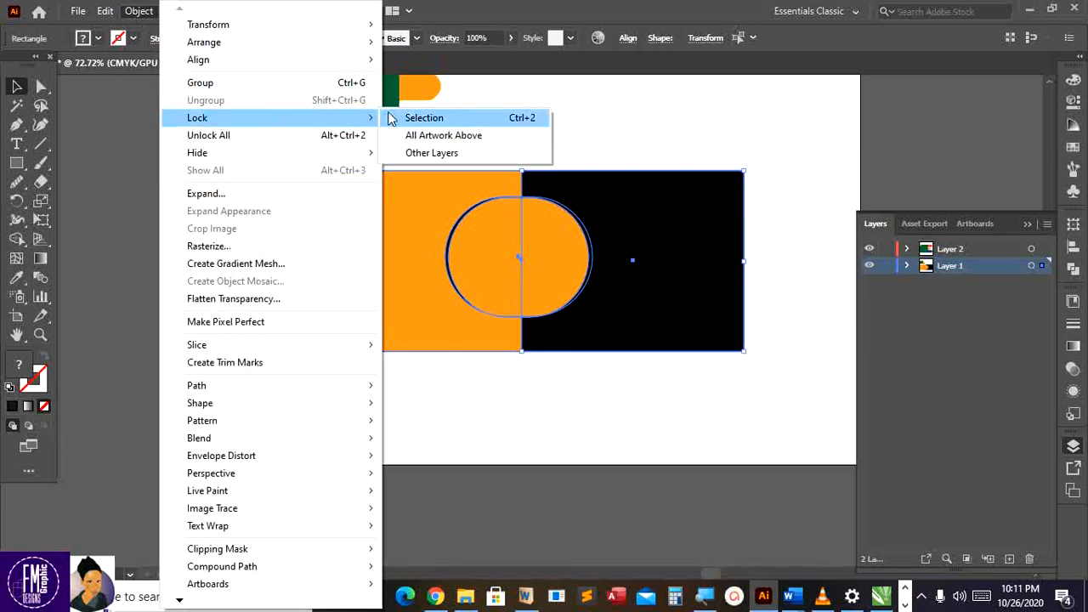
{"action": "left_click", "coordinate": [423, 117]}
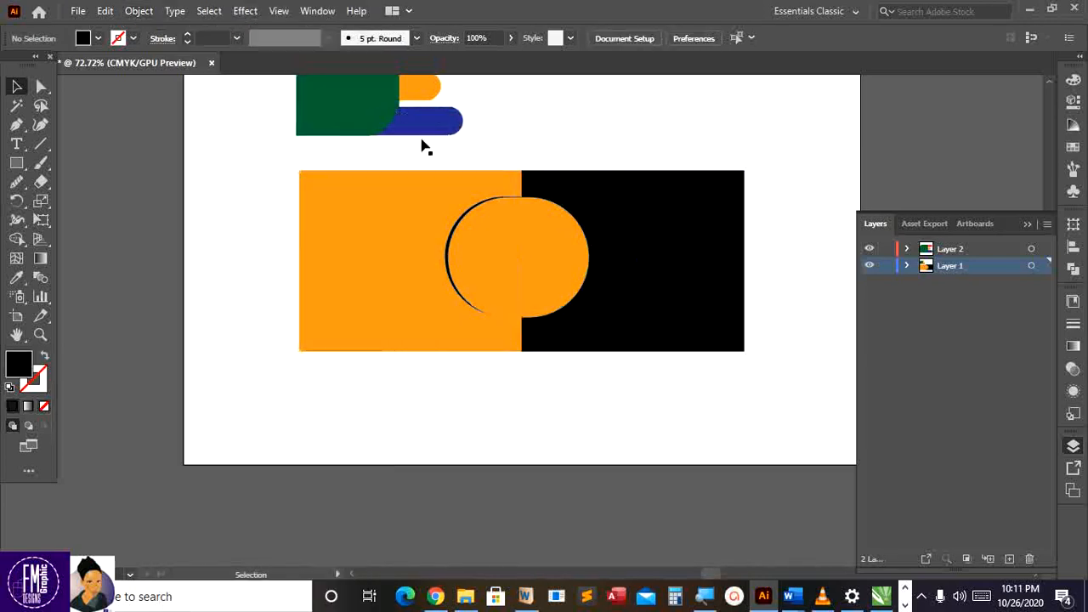
{"action": "left_click", "coordinate": [963, 251]}
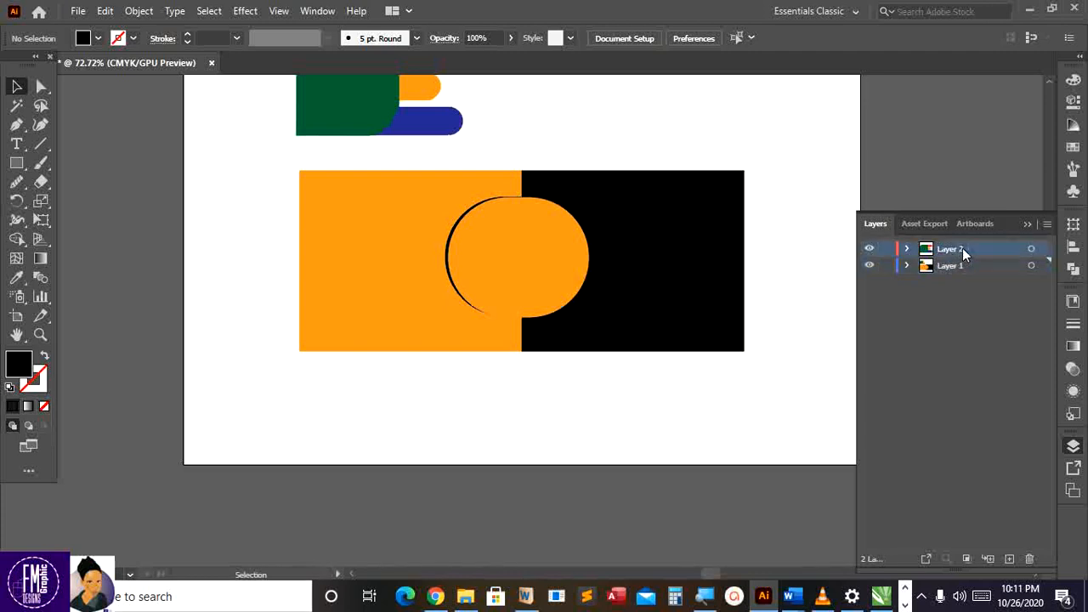
{"action": "left_click", "coordinate": [1008, 558]}
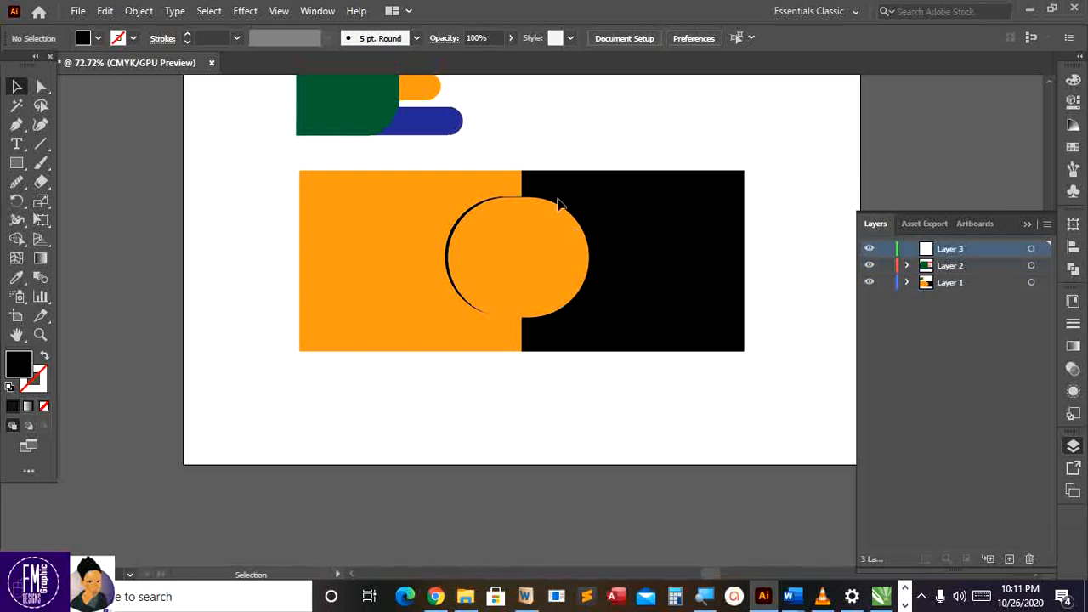
At 100% zoom, Pen-trace from the rectangle's top-left corner to the circle's top with no fill
{"action": "key", "text": "ctrl+1"}
{"action": "scroll", "coordinate": [789, 182], "scroll_direction": "up", "scroll_amount": 3}
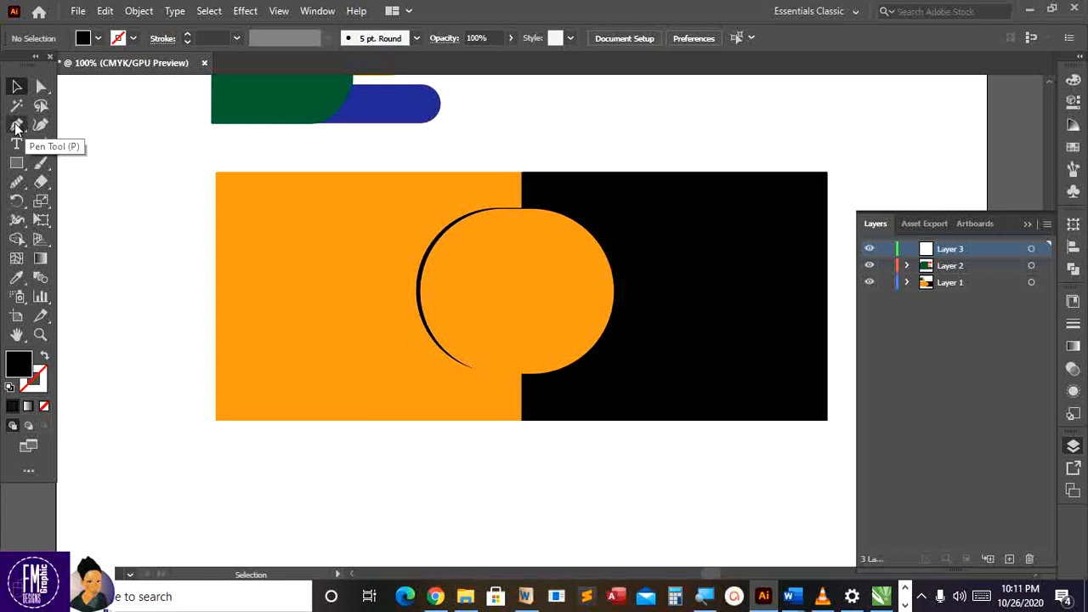
{"action": "left_click", "coordinate": [16, 126]}
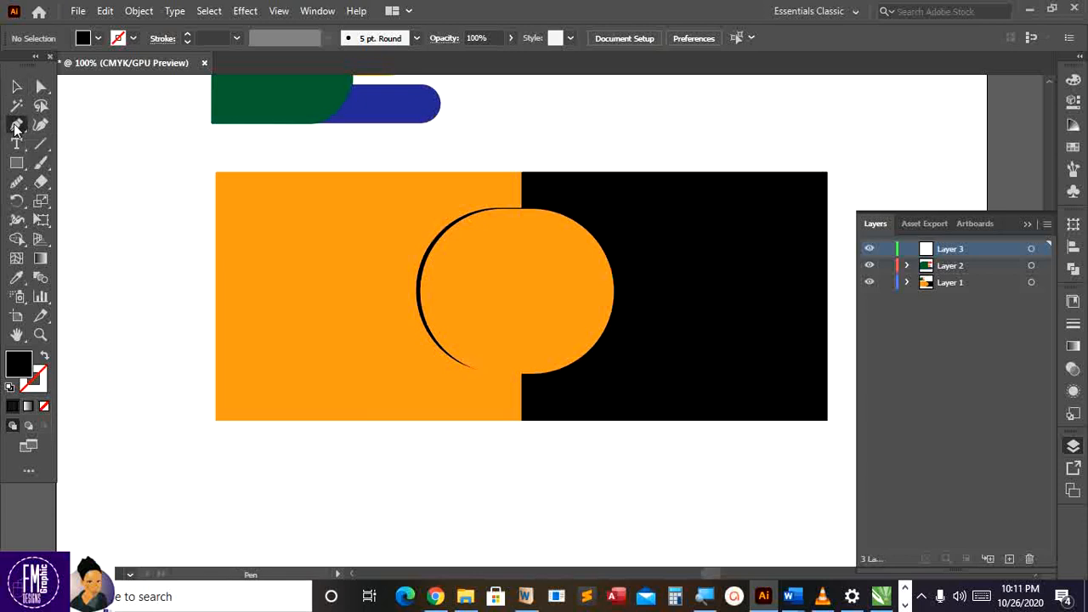
{"action": "left_click", "coordinate": [217, 175]}
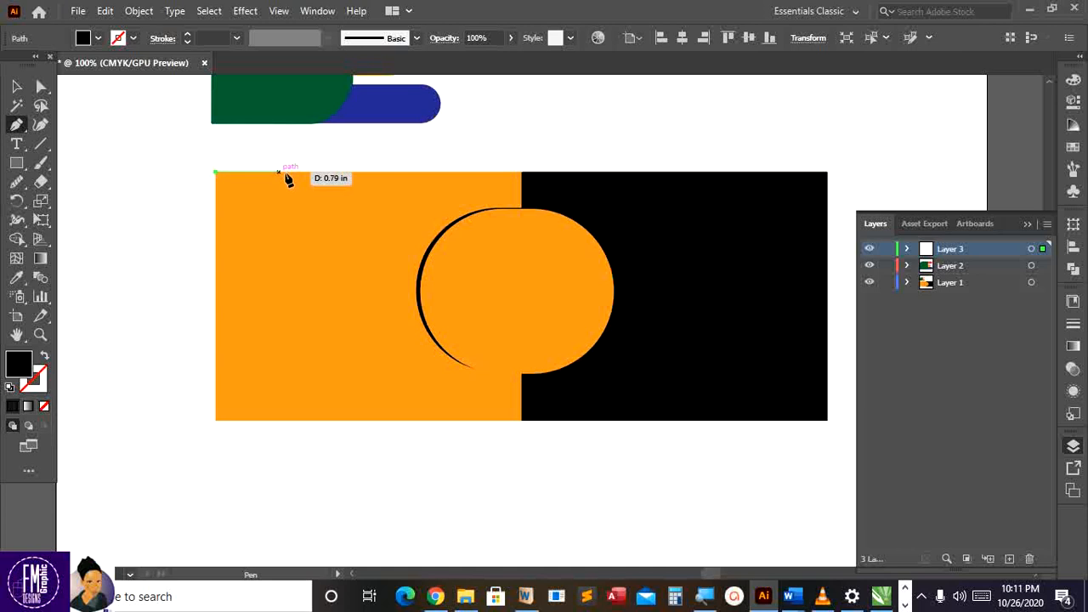
{"action": "left_click", "coordinate": [521, 174]}
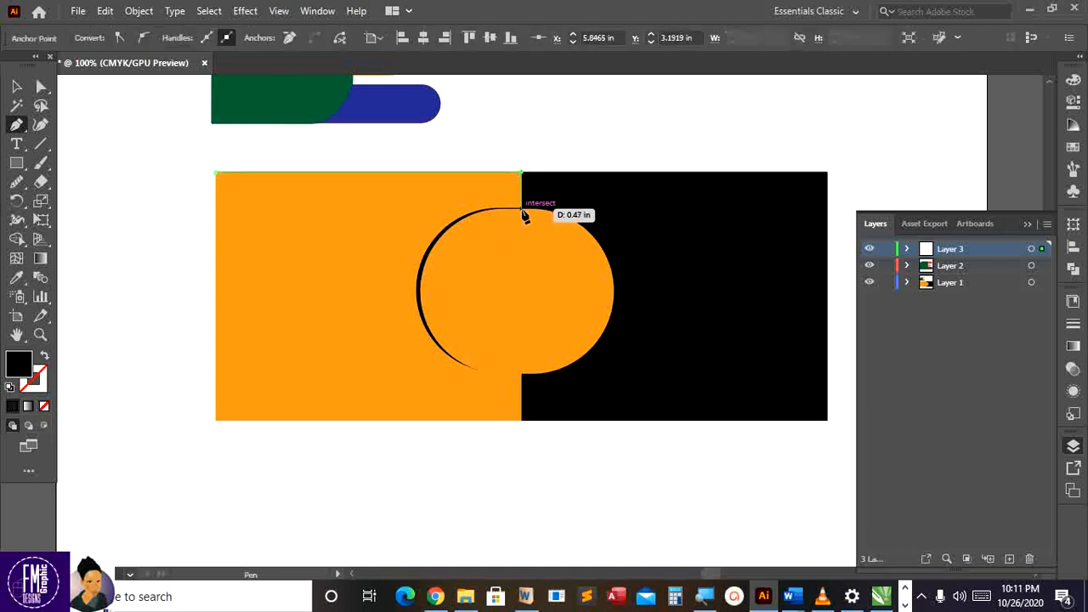
{"action": "left_click", "coordinate": [521, 209]}
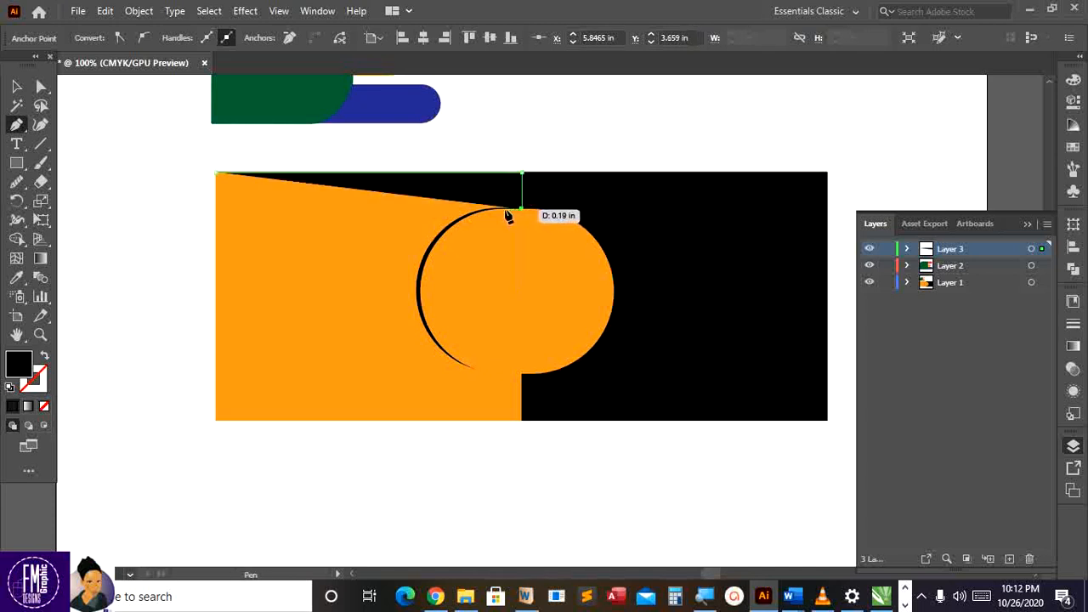
{"action": "left_click", "coordinate": [45, 358]}
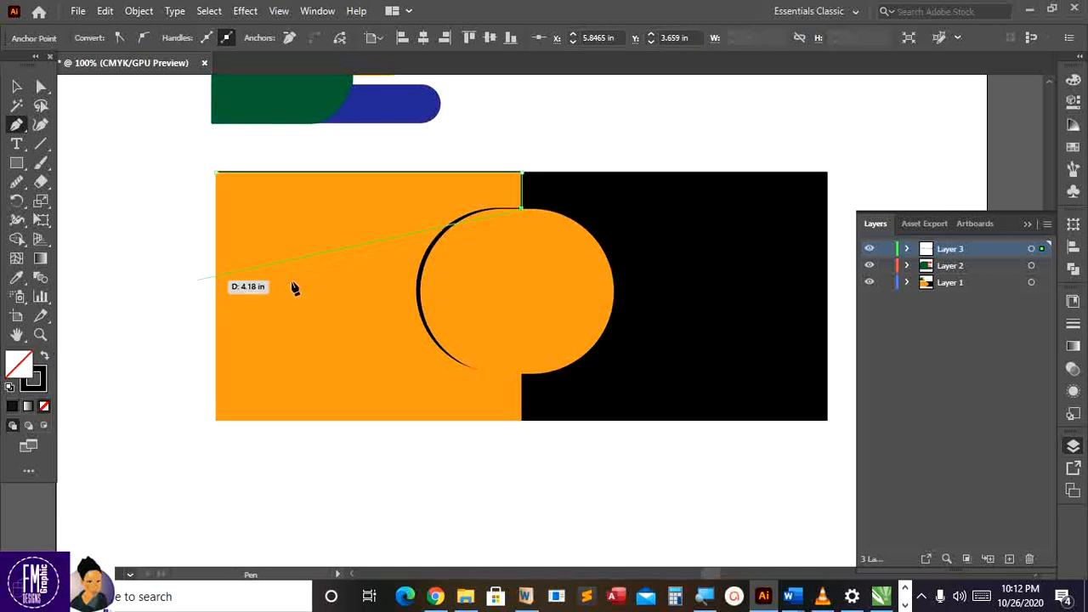
{"action": "left_click", "coordinate": [492, 210]}
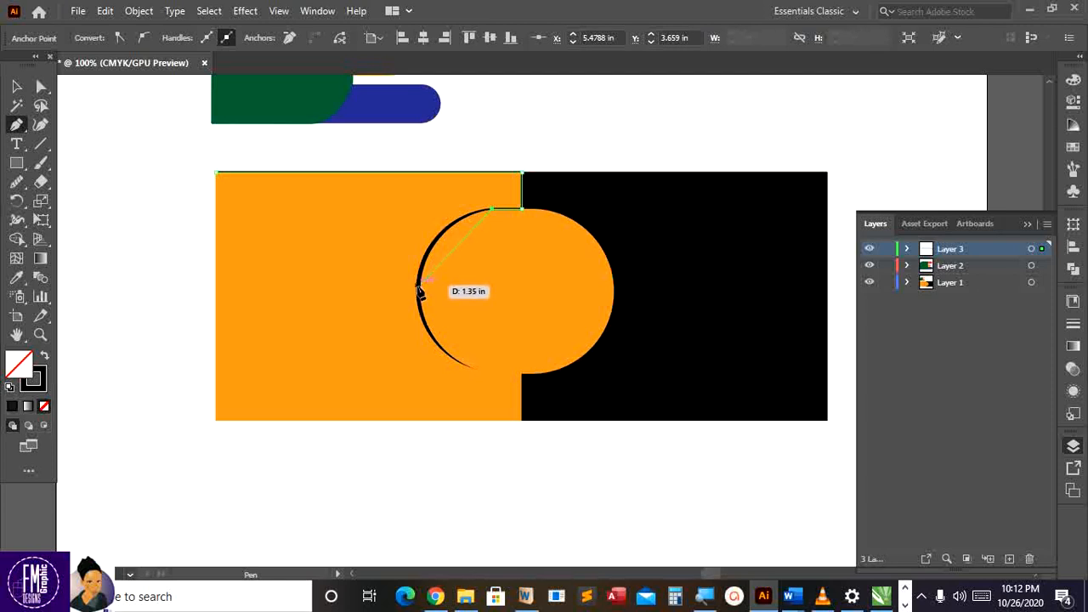
Continue the path with curved anchors around the circle's left side and bottom
{"action": "key", "text": "Escape"}
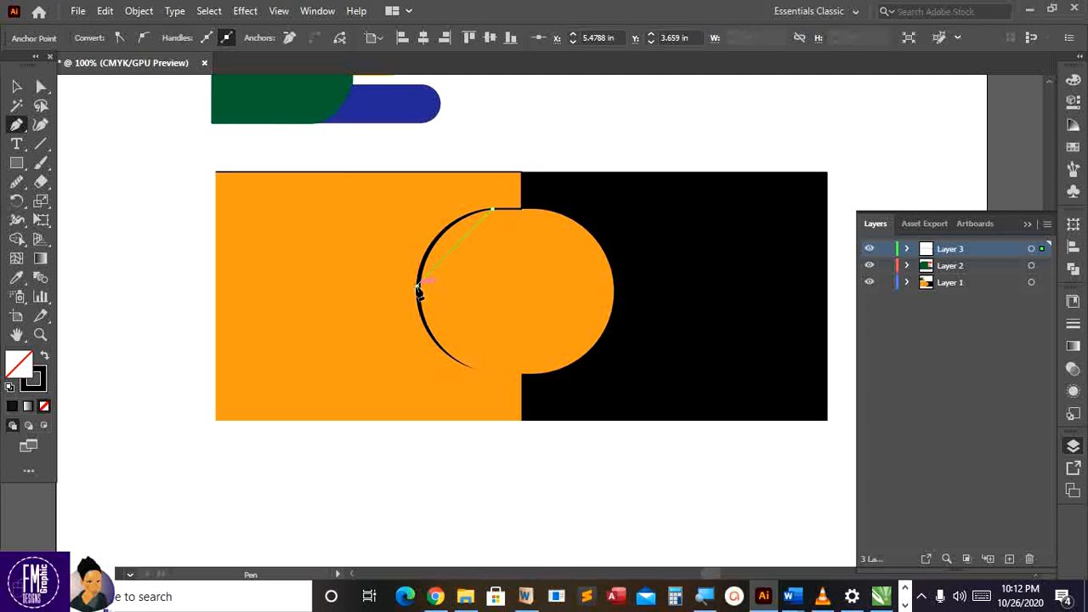
{"action": "left_click_drag", "start_coordinate": [417, 287], "coordinate": [408, 365]}
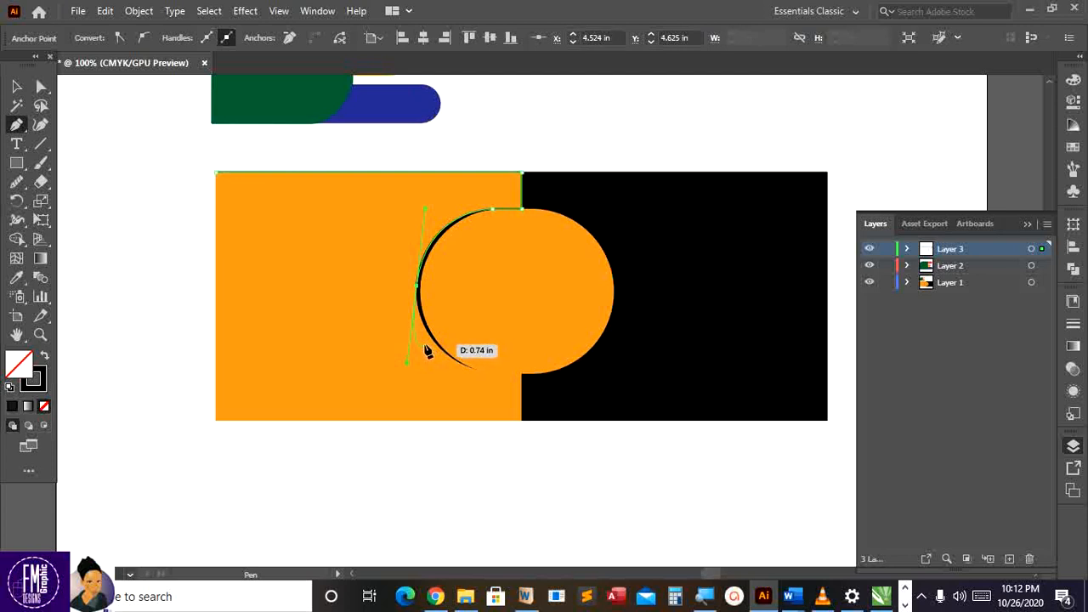
{"action": "left_click", "coordinate": [418, 288]}
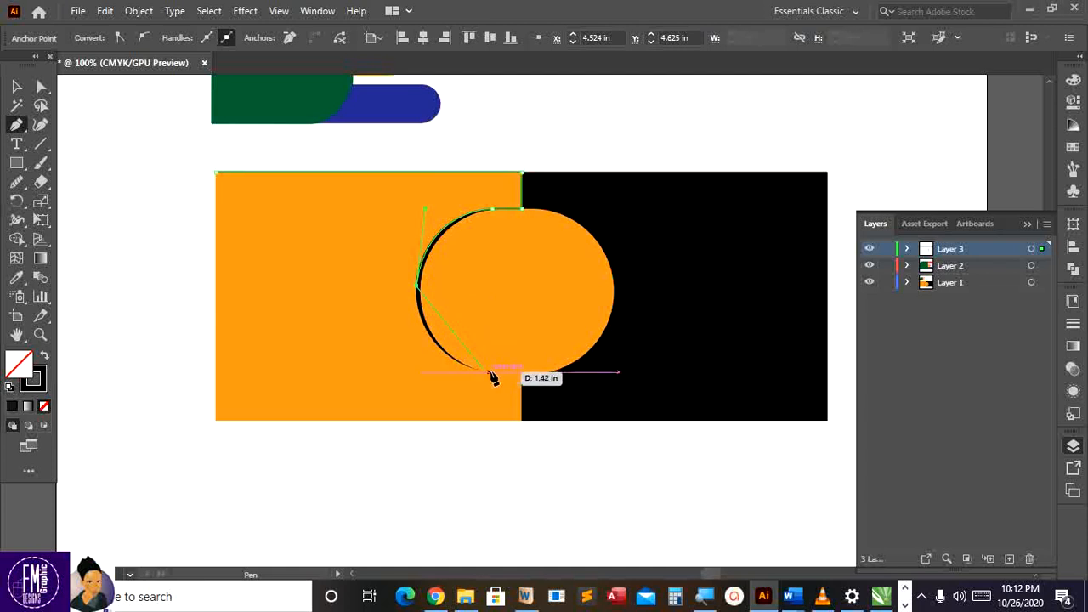
{"action": "left_click", "coordinate": [480, 369]}
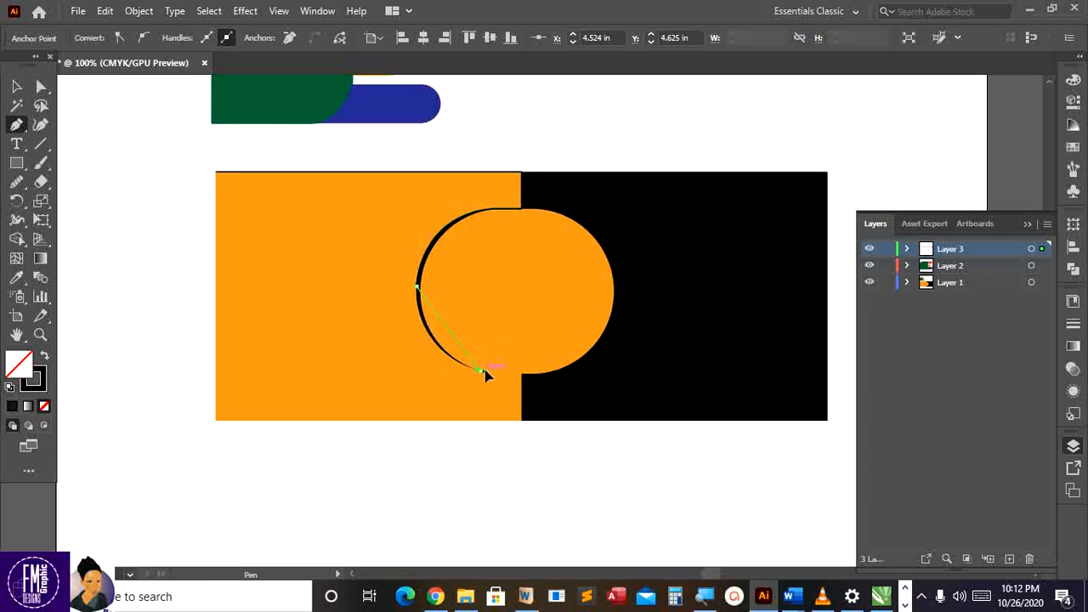
{"action": "left_click_drag", "start_coordinate": [507, 372], "coordinate": [545, 388]}
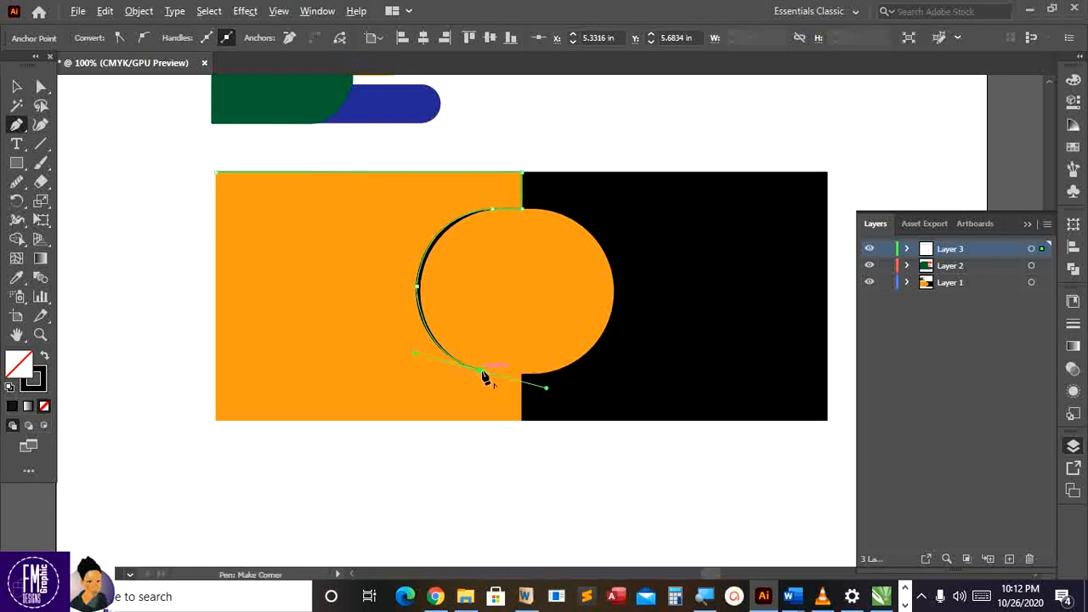
{"action": "left_click", "coordinate": [481, 371]}
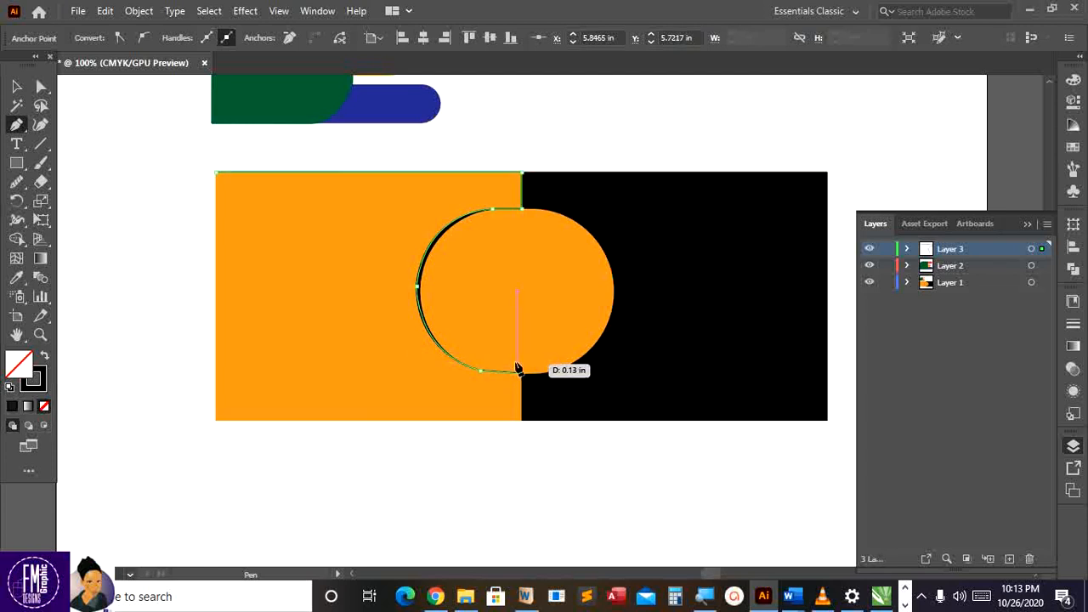
Run the path down to the rectangle's bottom corners and close it at the top-left corner
{"action": "left_click", "coordinate": [521, 372]}
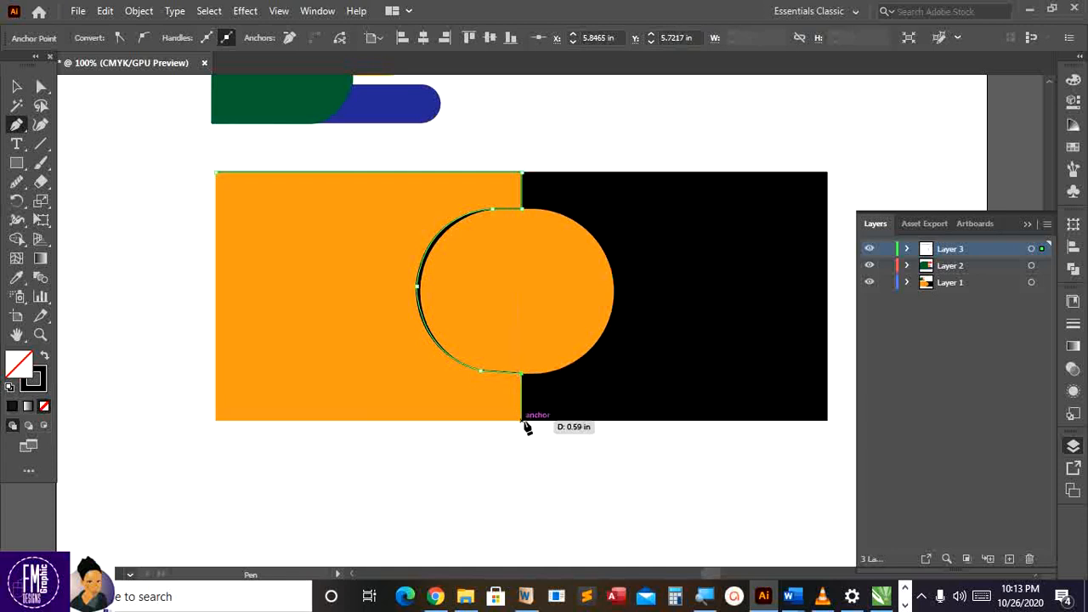
{"action": "left_click", "coordinate": [522, 420]}
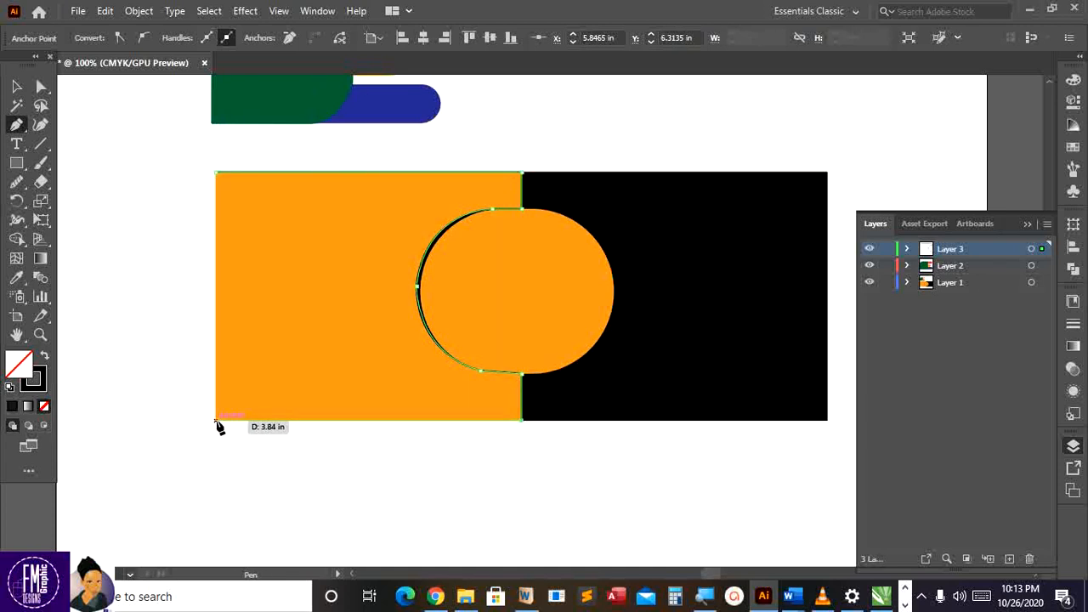
{"action": "left_click", "coordinate": [217, 420]}
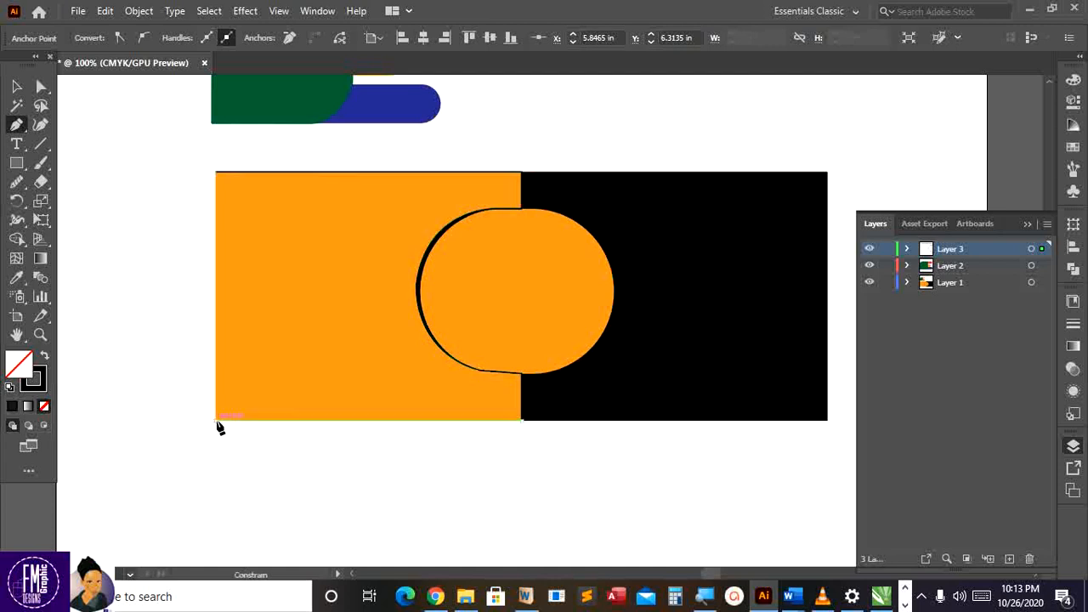
{"action": "left_click", "coordinate": [217, 174]}
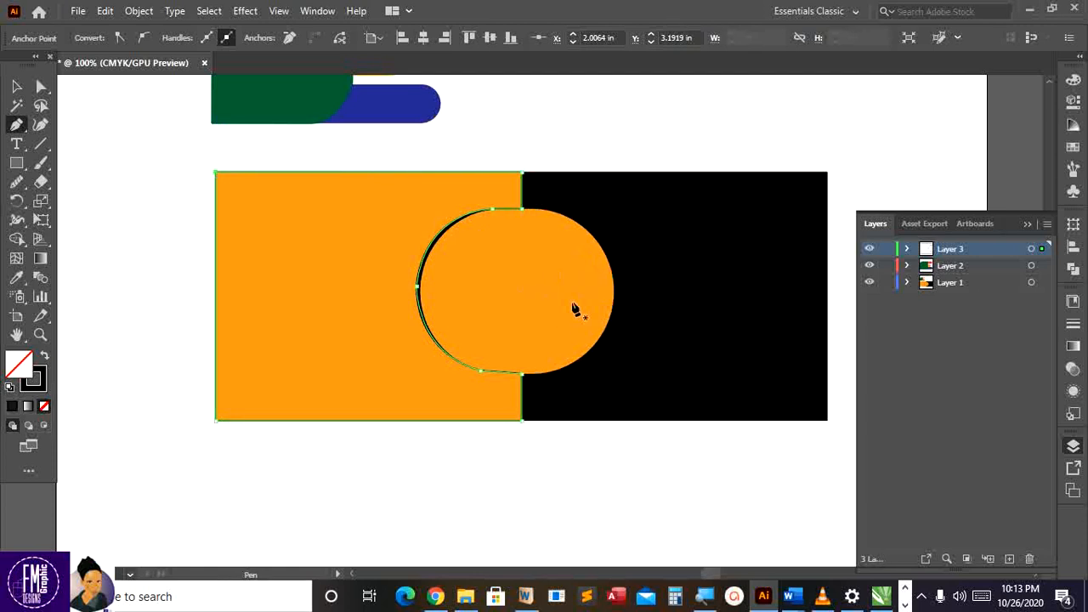
{"action": "left_click", "coordinate": [17, 86]}
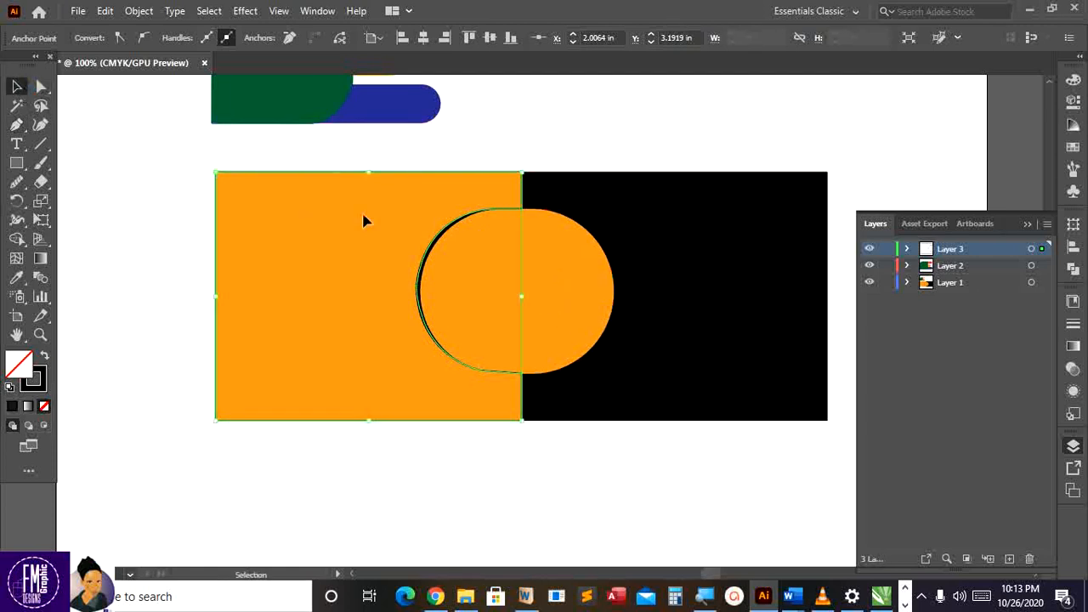
{"action": "key", "text": "ctrl+shift+a"}
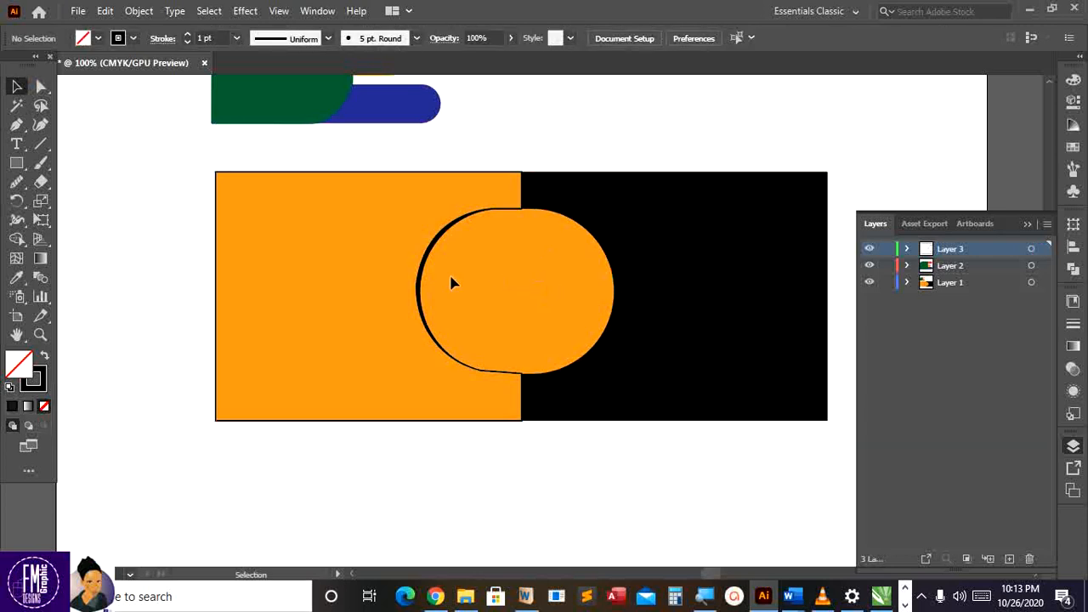
{"action": "left_click", "coordinate": [17, 125]}
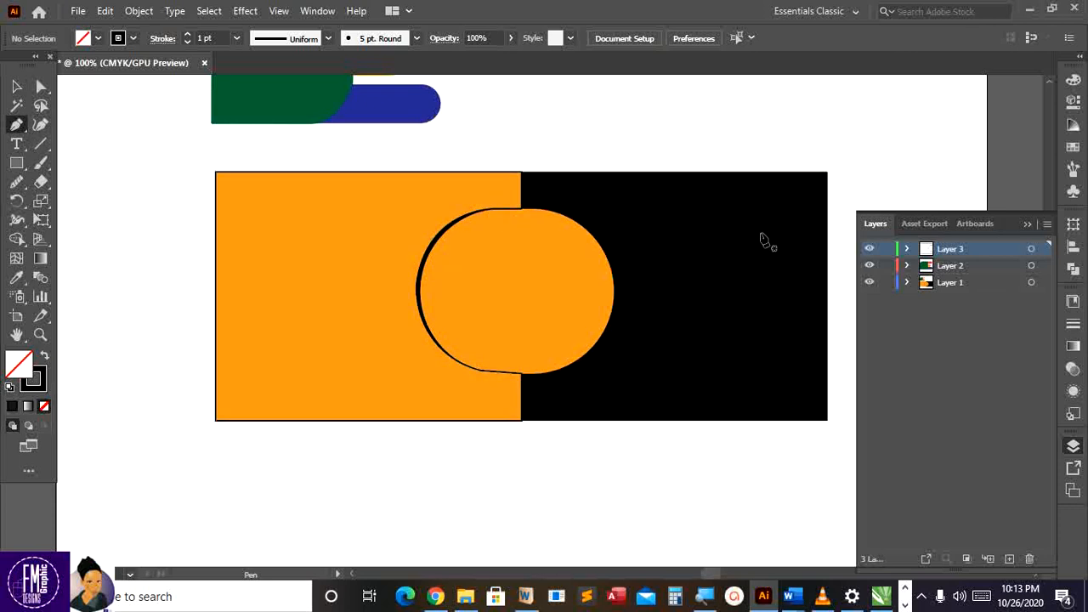
{"action": "left_click", "coordinate": [906, 250]}
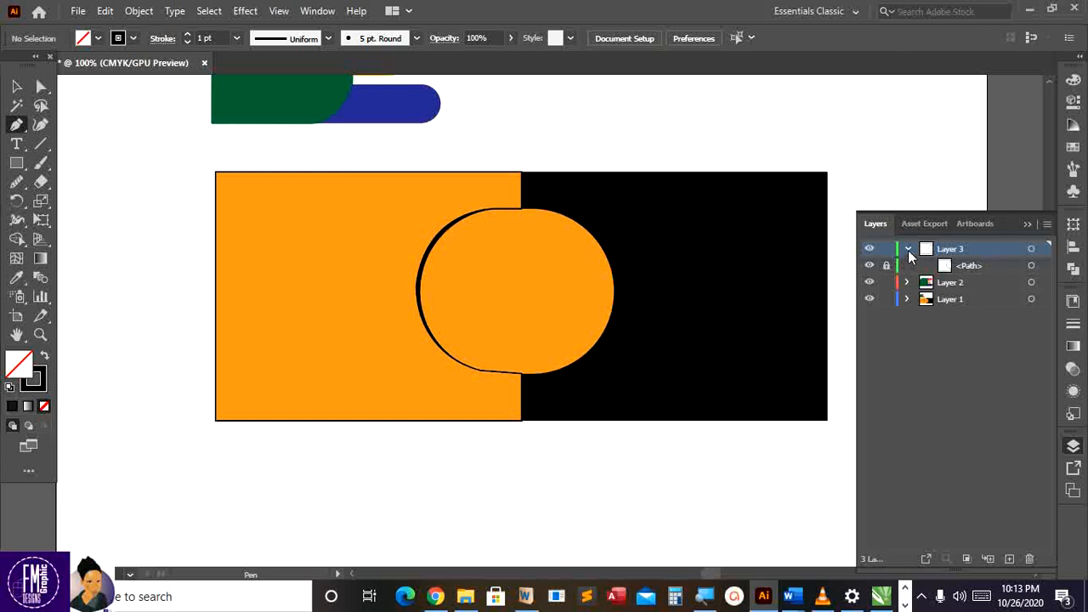
{"action": "left_click", "coordinate": [908, 250]}
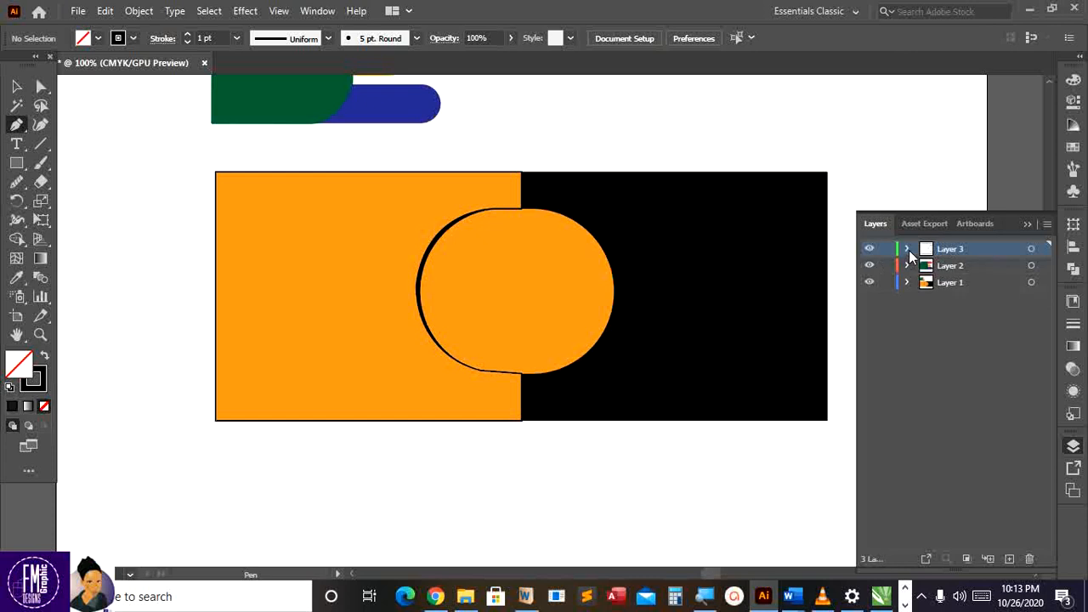
Start a new Pen path along the circle's top and curve it around the right side
{"action": "left_click", "coordinate": [485, 208]}
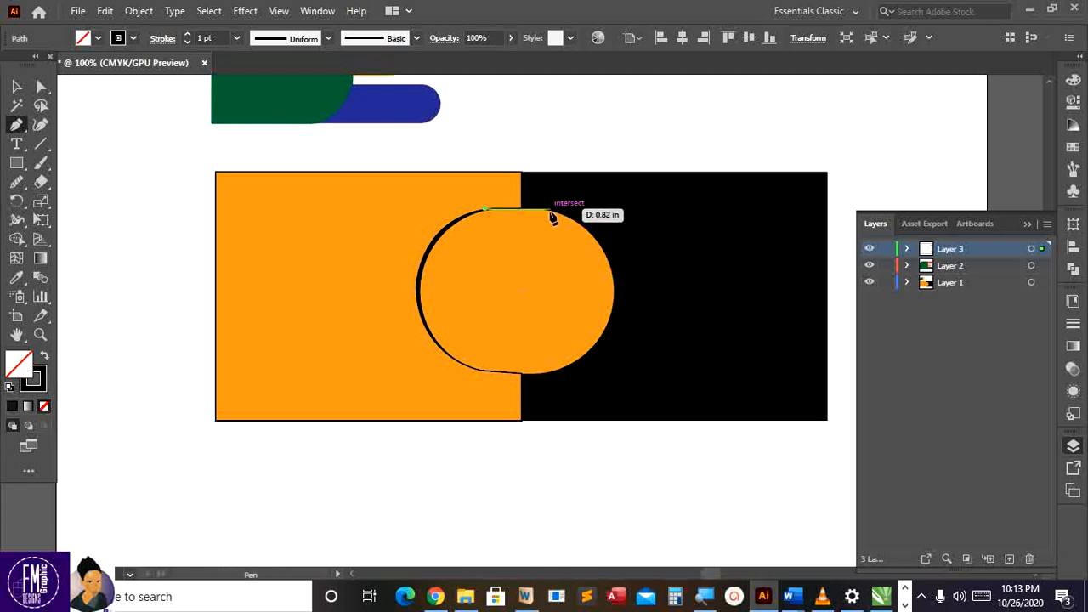
{"action": "left_click", "coordinate": [547, 209]}
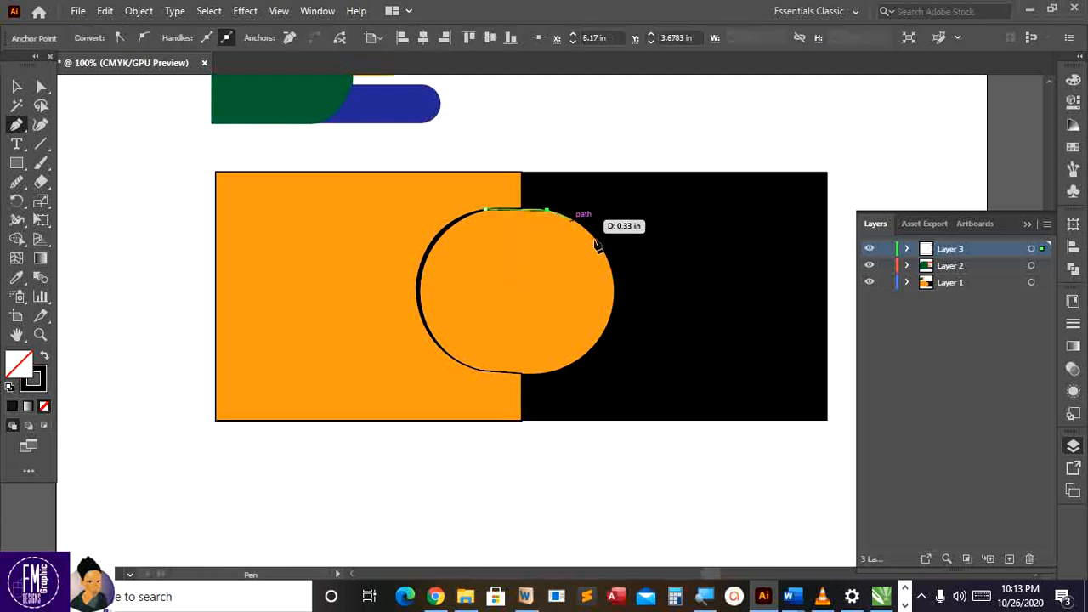
{"action": "left_click", "coordinate": [611, 303]}
{"action": "left_click_drag", "start_coordinate": [614, 319], "coordinate": [618, 401]}
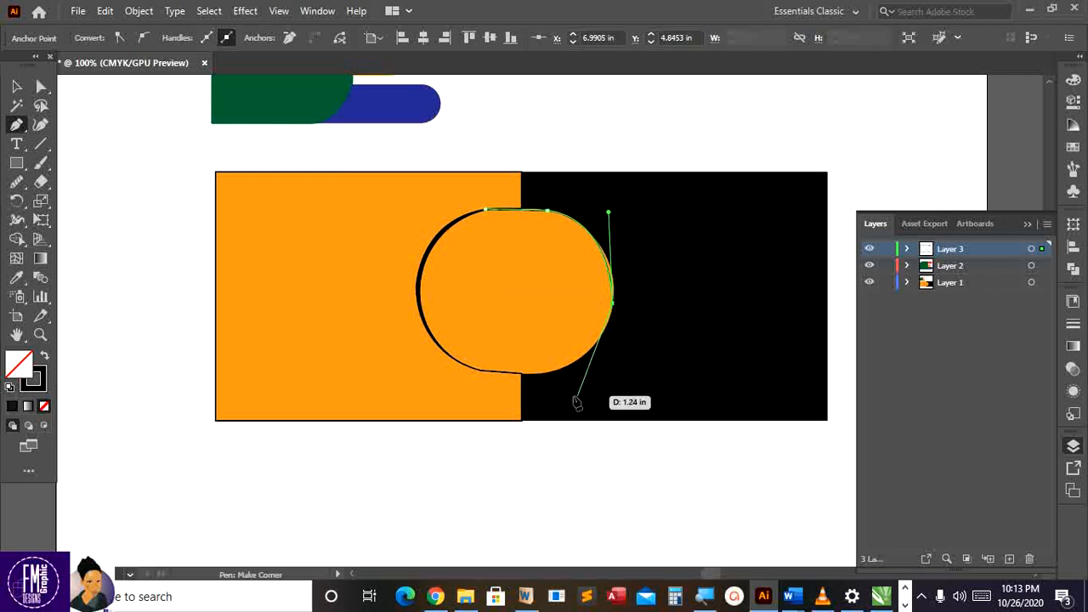
Curve the path around the circle's bottom and up its left side, adjusting a left-arc point
{"action": "left_click_drag", "start_coordinate": [546, 372], "coordinate": [479, 374]}
{"action": "left_click", "coordinate": [546, 374]}
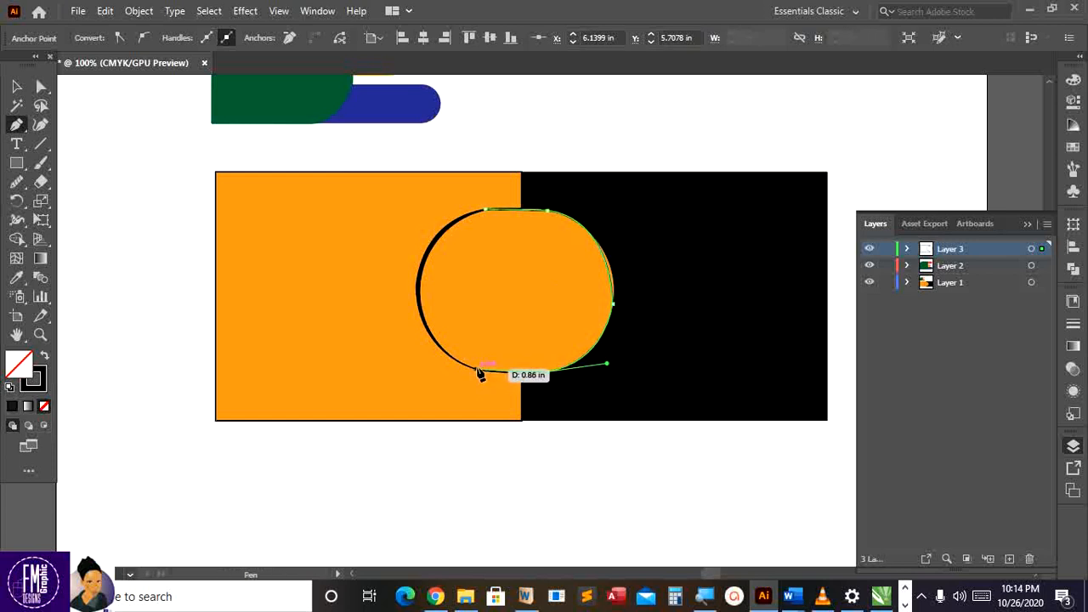
{"action": "left_click", "coordinate": [478, 370]}
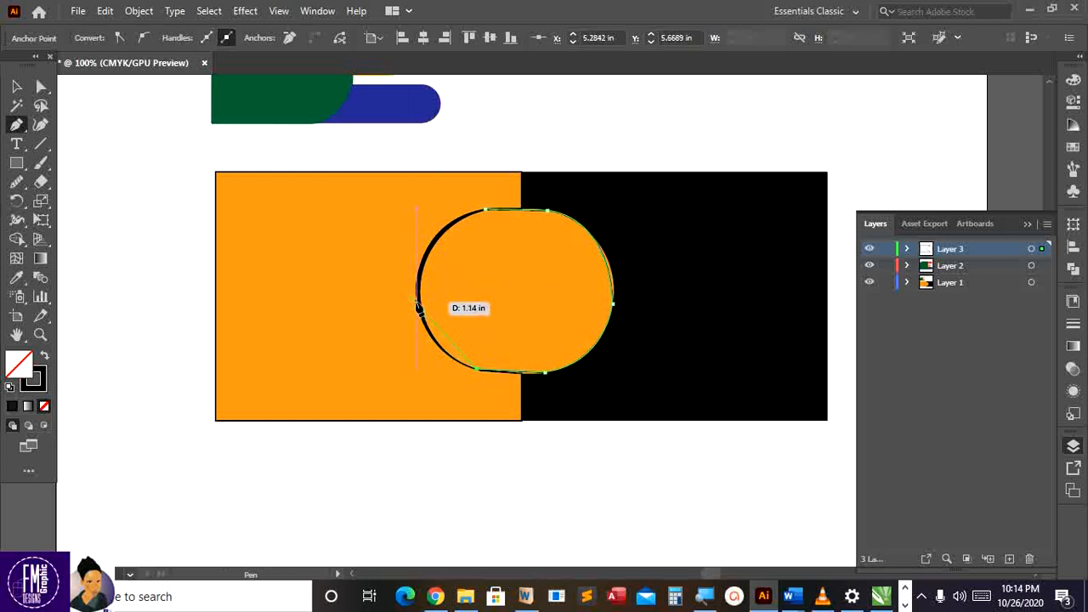
{"action": "left_click_drag", "start_coordinate": [418, 301], "coordinate": [408, 272]}
{"action": "key", "text": "ctrl"}
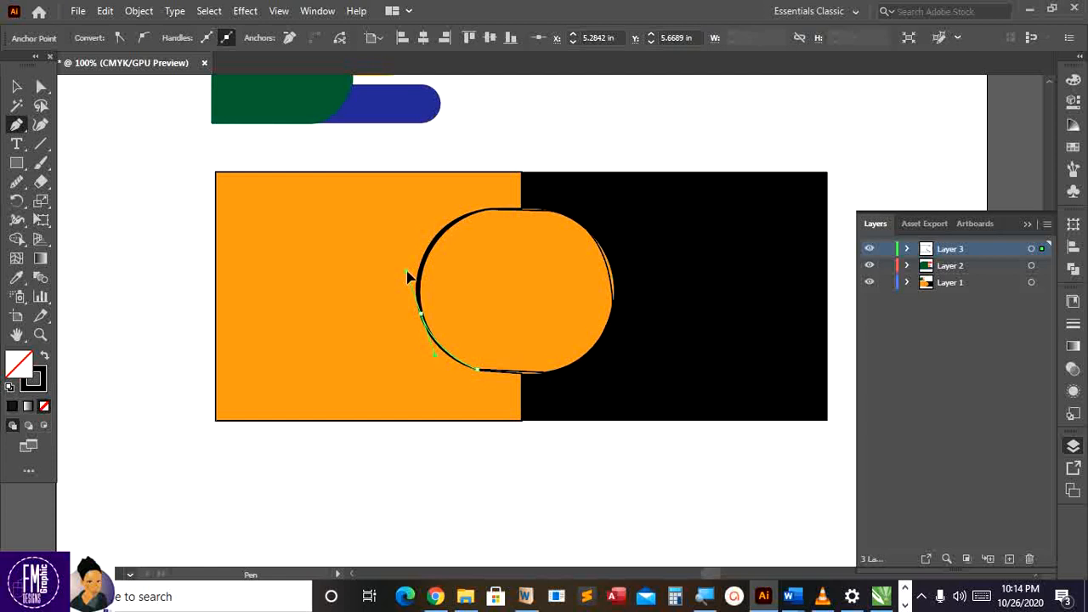
{"action": "left_click_drag", "start_coordinate": [407, 276], "coordinate": [572, 179]}
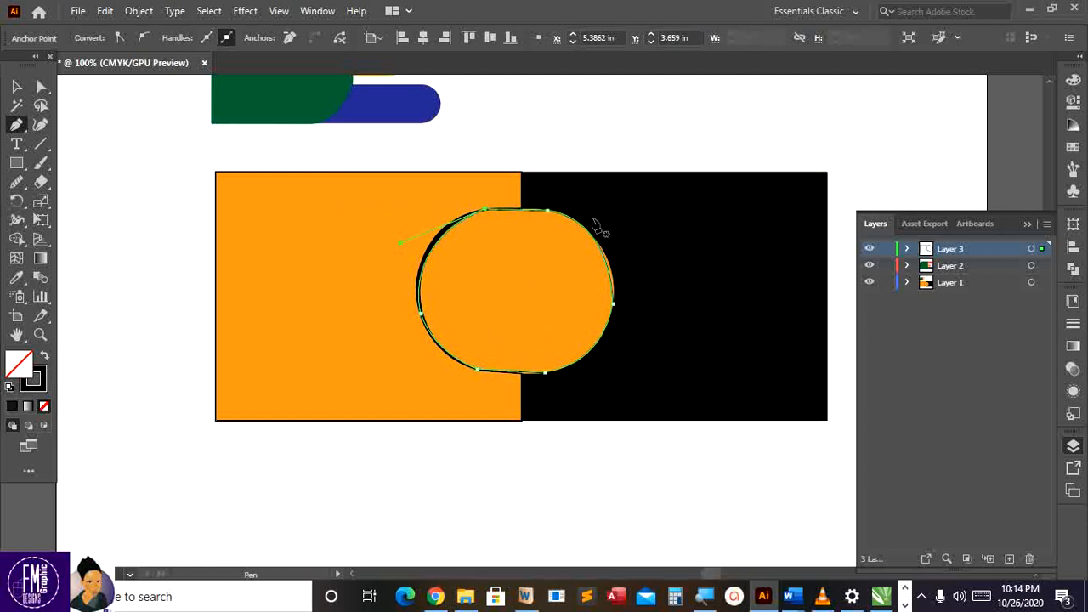
{"action": "scroll", "coordinate": [595, 225], "scroll_direction": "up", "scroll_amount": 1}
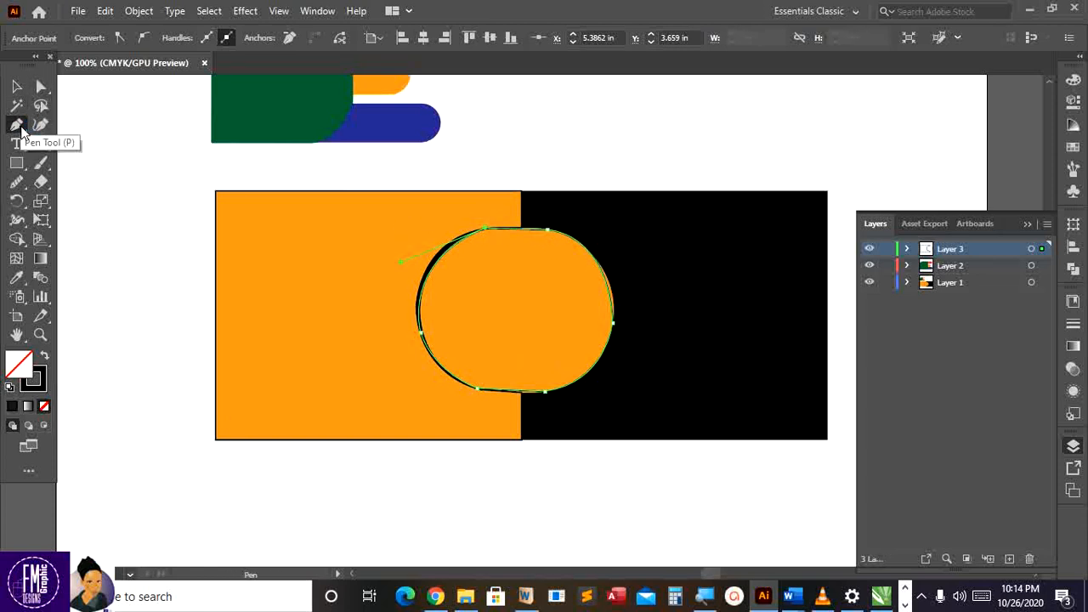
Use the Anchor Point tool to reshape the traced circle's top-left, lower-left and left curves
{"action": "left_click", "coordinate": [17, 125]}
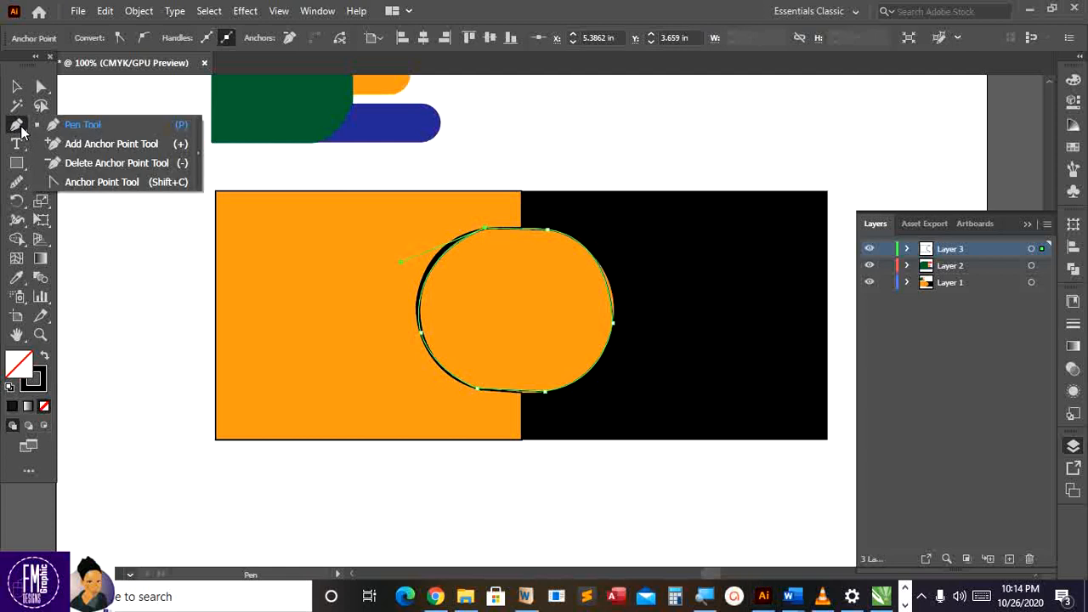
{"action": "left_click", "coordinate": [102, 182]}
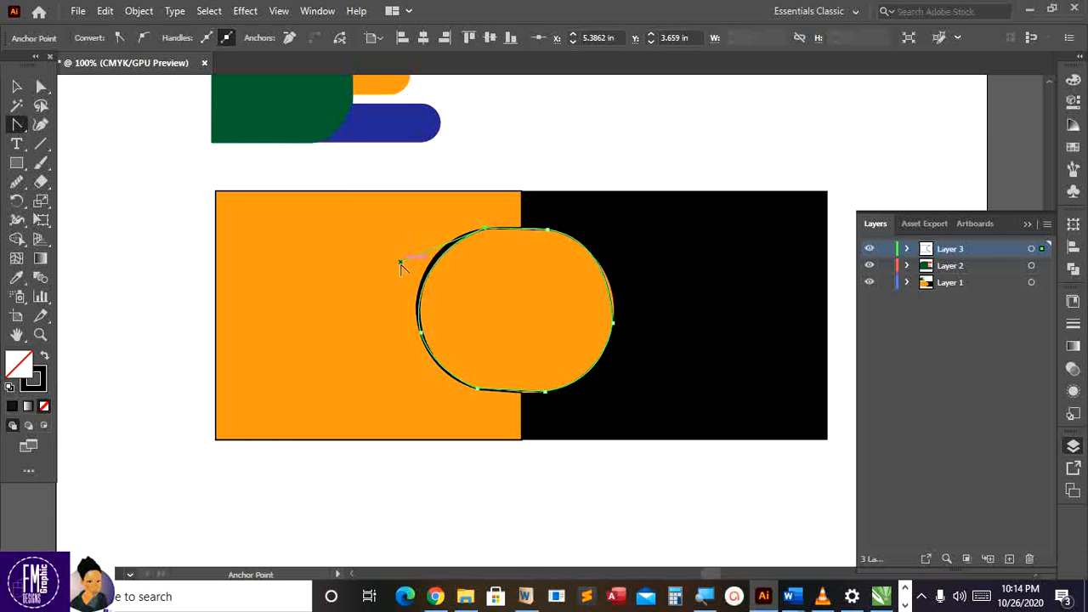
{"action": "left_click_drag", "start_coordinate": [400, 263], "coordinate": [398, 267]}
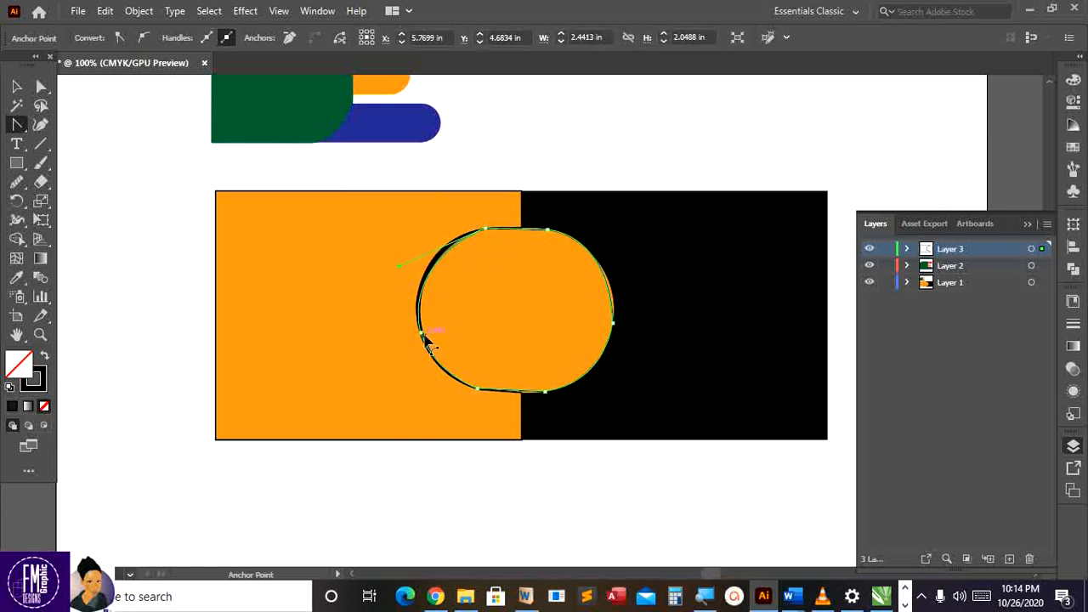
{"action": "left_click_drag", "start_coordinate": [420, 335], "coordinate": [429, 273]}
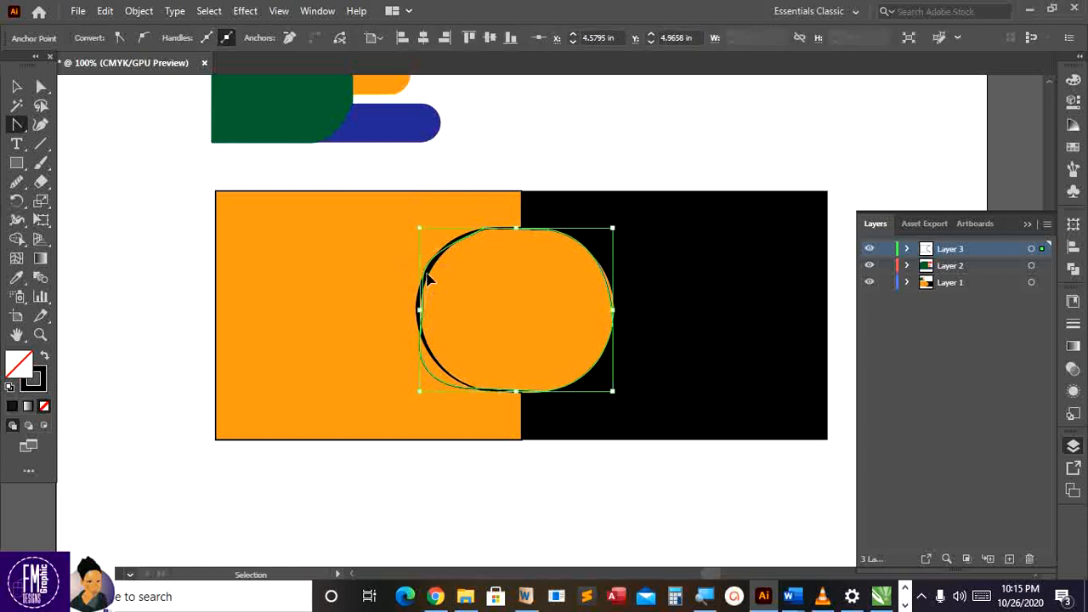
{"action": "key", "text": "ctrl+z"}
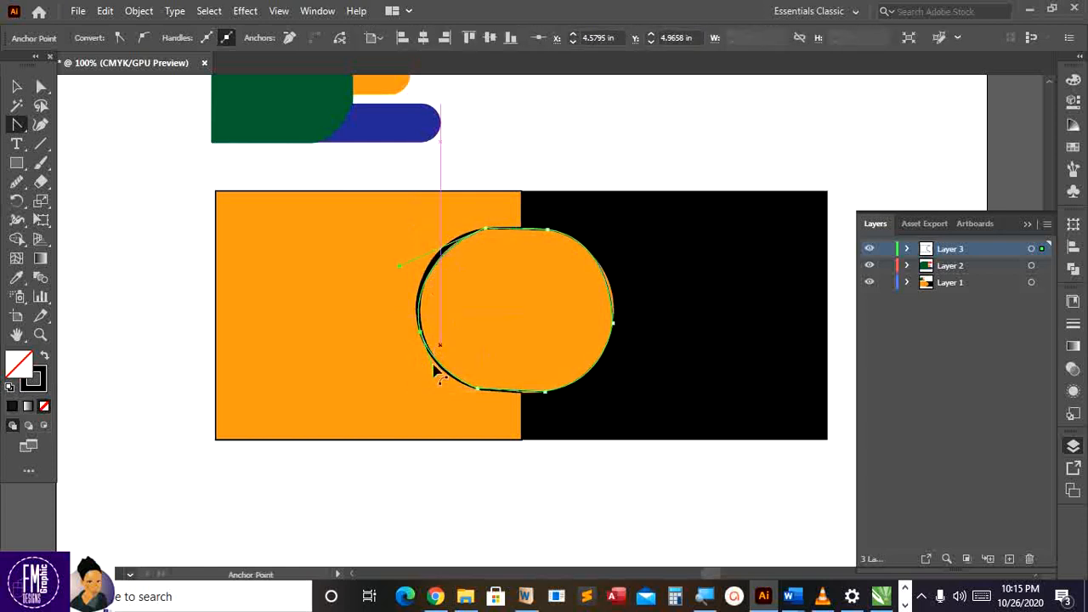
{"action": "left_click_drag", "start_coordinate": [436, 378], "coordinate": [436, 373]}
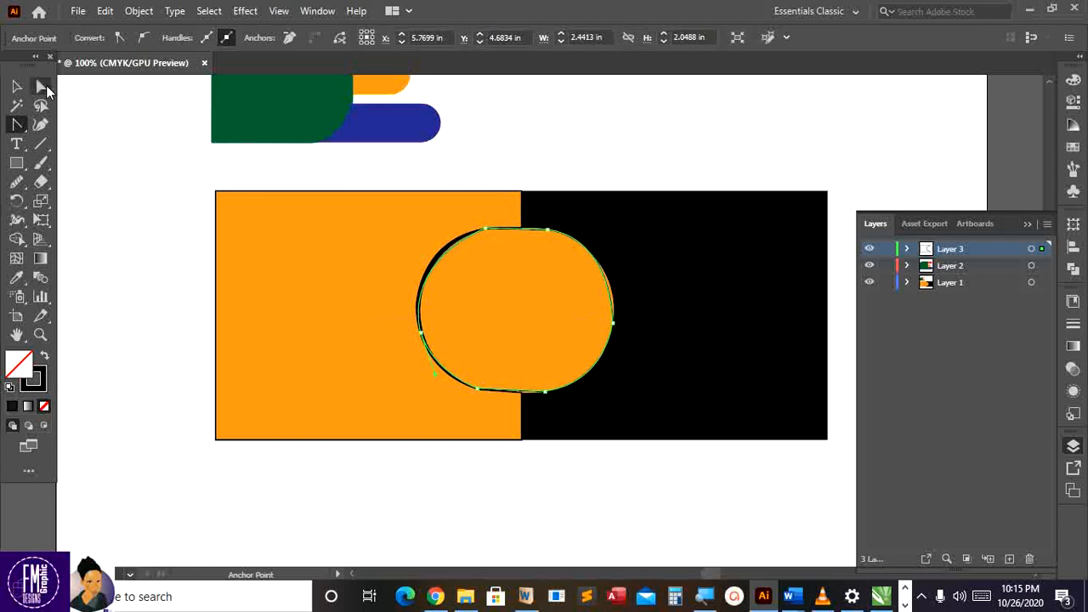
With Direct Selection, nudge the right anchor and adjust its upper and lower handles to fit the circle
{"action": "left_click", "coordinate": [43, 86]}
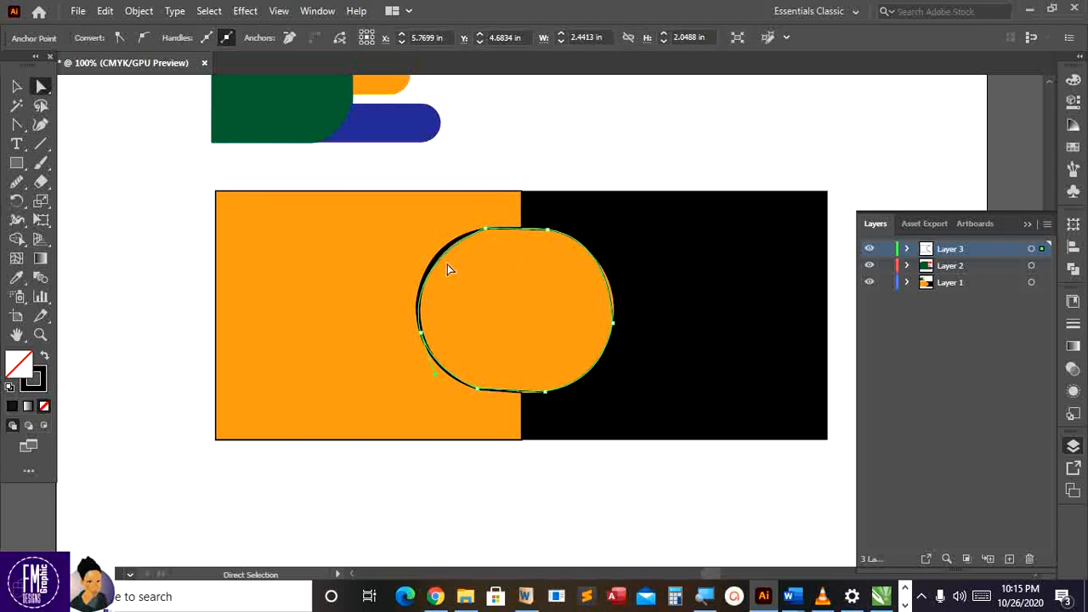
{"action": "left_click_drag", "start_coordinate": [612, 325], "coordinate": [602, 321]}
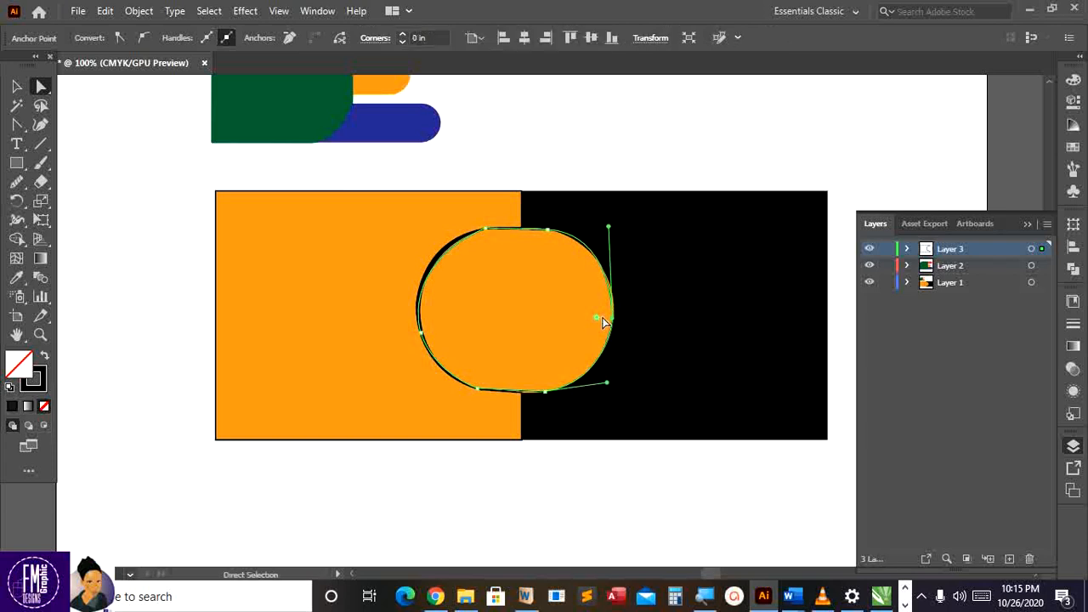
{"action": "key", "text": "Down"}
{"action": "key", "text": "Down"}
{"action": "key", "text": "Down"}
{"action": "key", "text": "Down"}
{"action": "left_click_drag", "start_coordinate": [607, 230], "coordinate": [603, 229]}
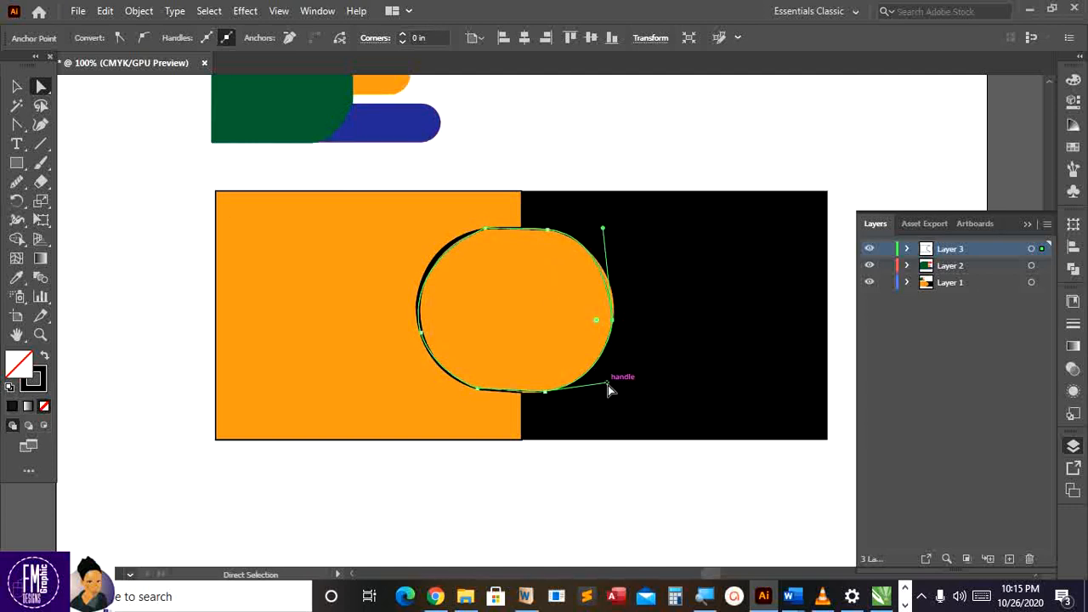
{"action": "left_click_drag", "start_coordinate": [607, 385], "coordinate": [605, 372]}
{"action": "left_click_drag", "start_coordinate": [612, 320], "coordinate": [614, 316]}
{"action": "left_click_drag", "start_coordinate": [604, 227], "coordinate": [601, 230]}
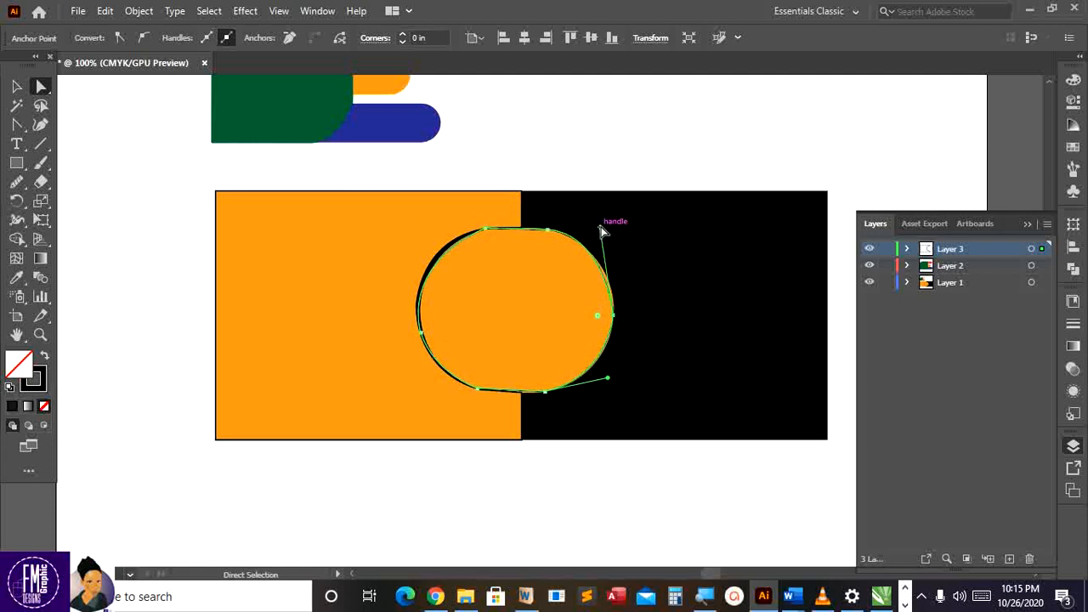
{"action": "left_click", "coordinate": [16, 86]}
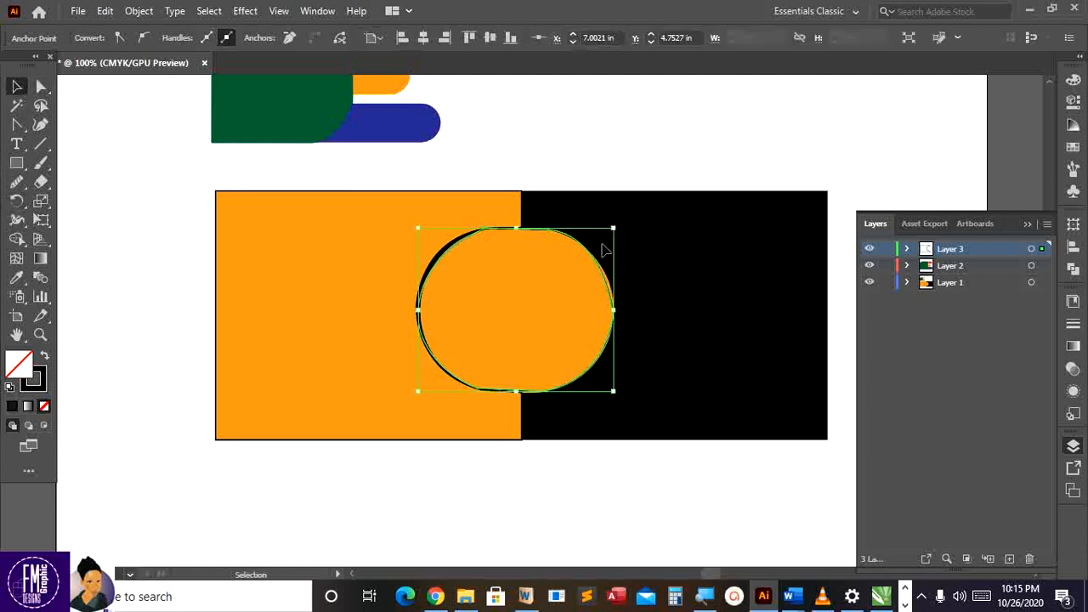
Hide Layer 1's reference artwork, expand Layer 3 and direct-select the traced rectangle path
{"action": "left_click", "coordinate": [871, 281], "text": "ctrl"}
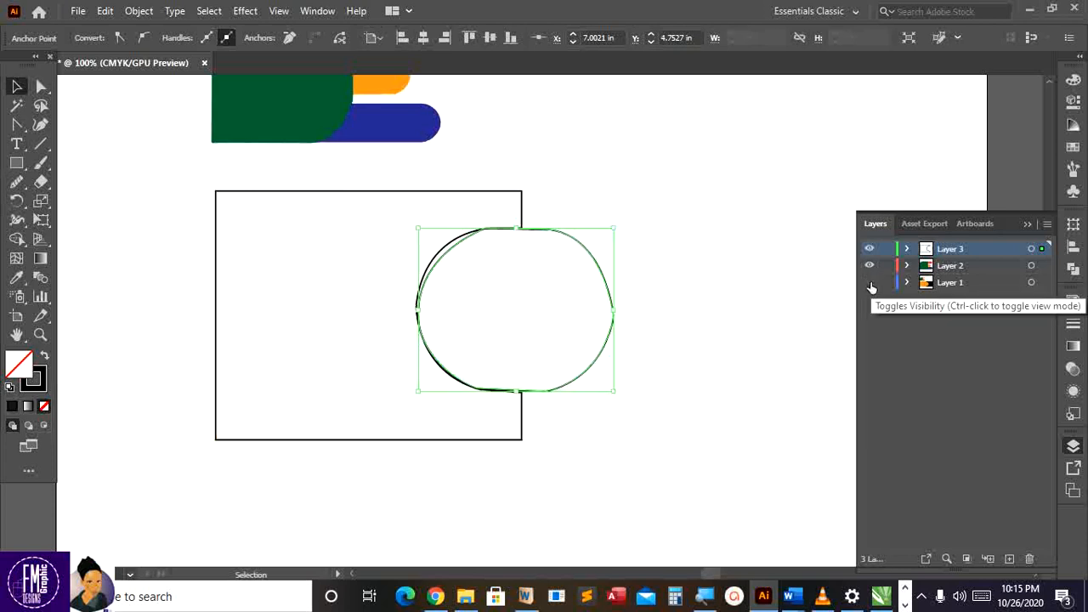
{"action": "left_click", "coordinate": [680, 316]}
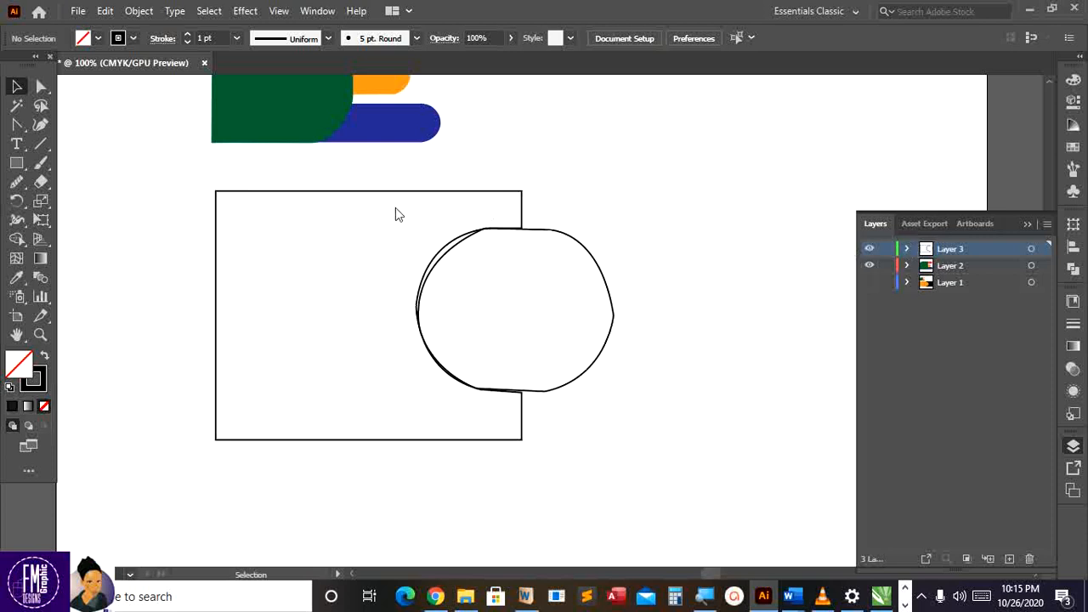
{"action": "left_click", "coordinate": [41, 87]}
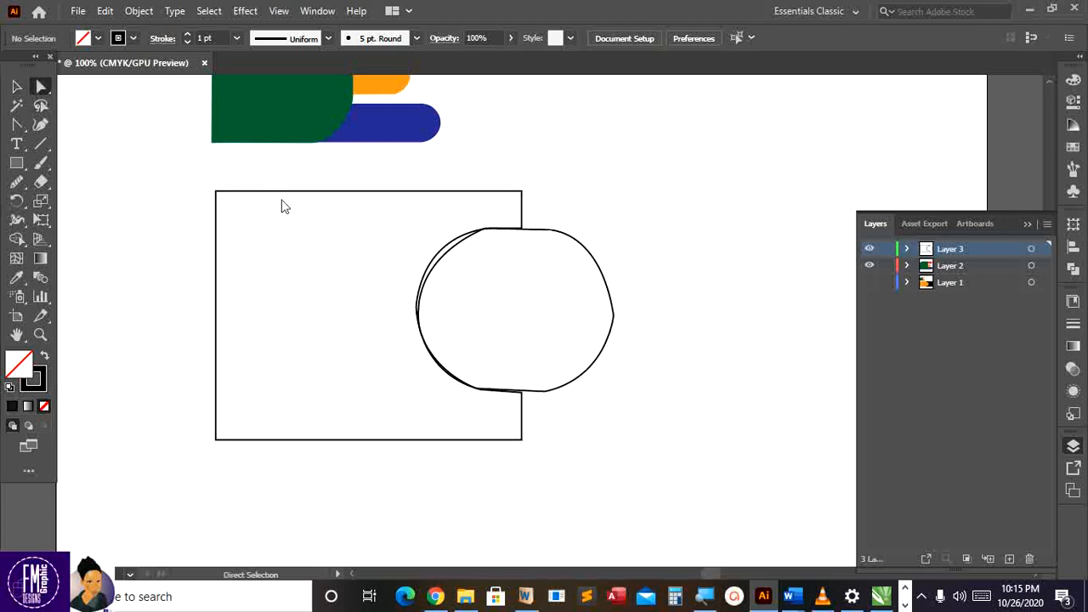
{"action": "left_click", "coordinate": [907, 249]}
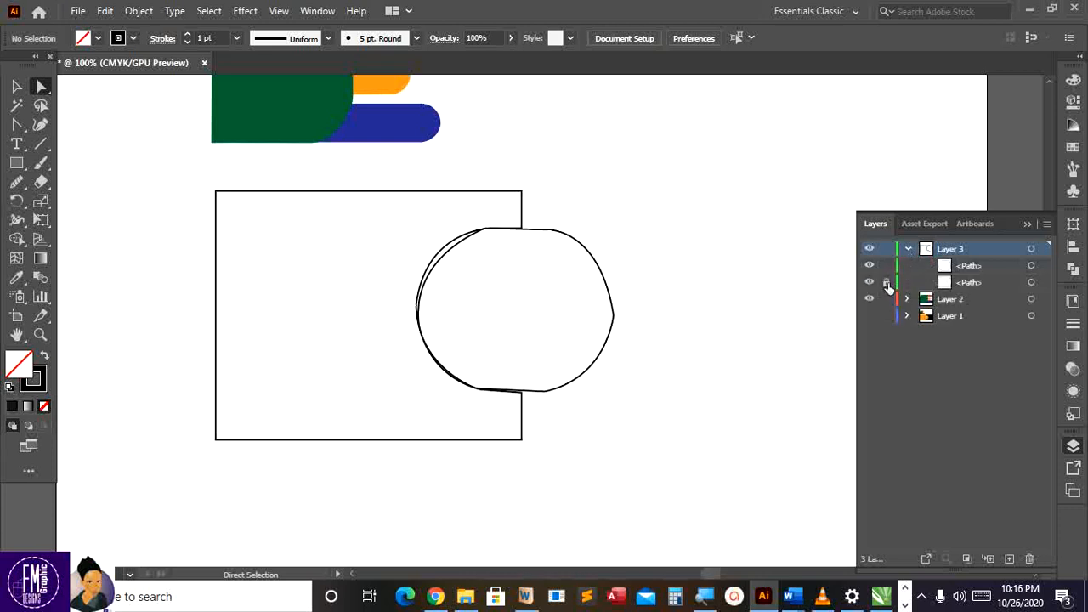
{"action": "left_click", "coordinate": [517, 196]}
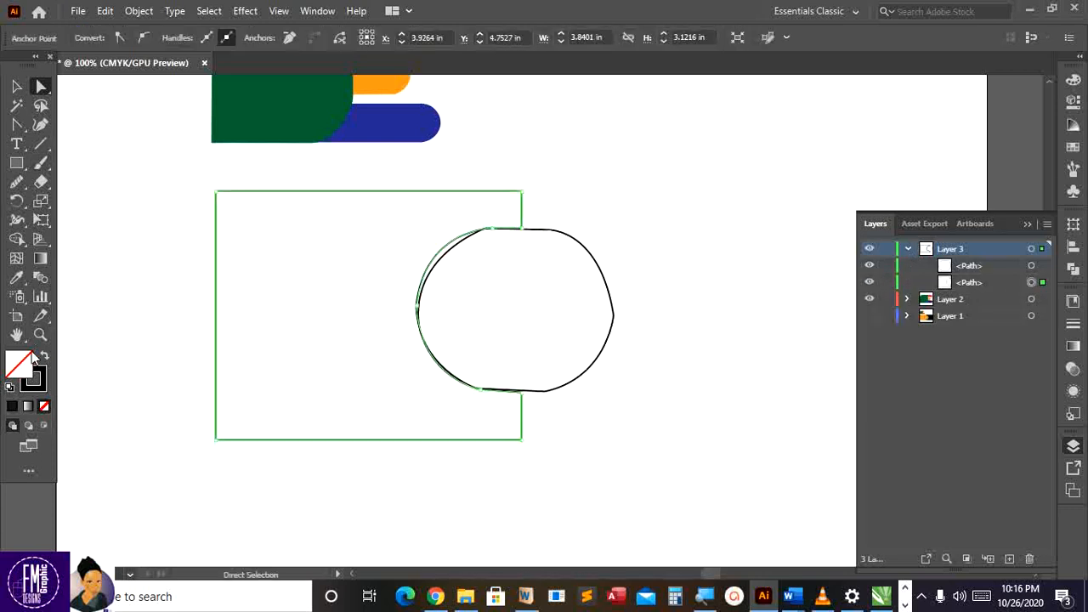
Fill the traced rectangle with orange
{"action": "double_click", "coordinate": [28, 361]}
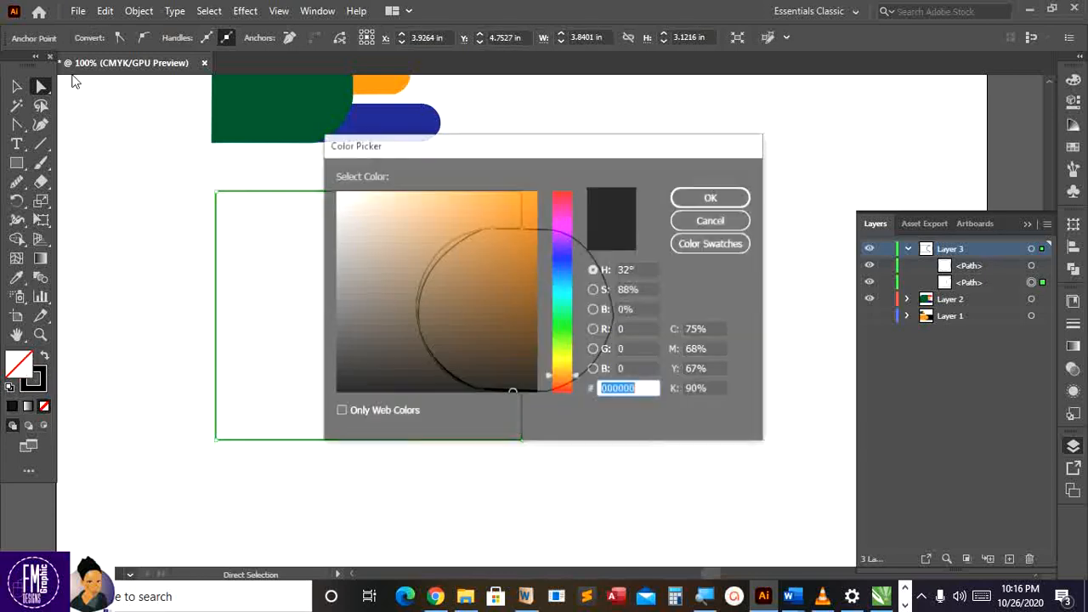
{"action": "type", "text": "AF681B"}
{"action": "left_click", "coordinate": [681, 200]}
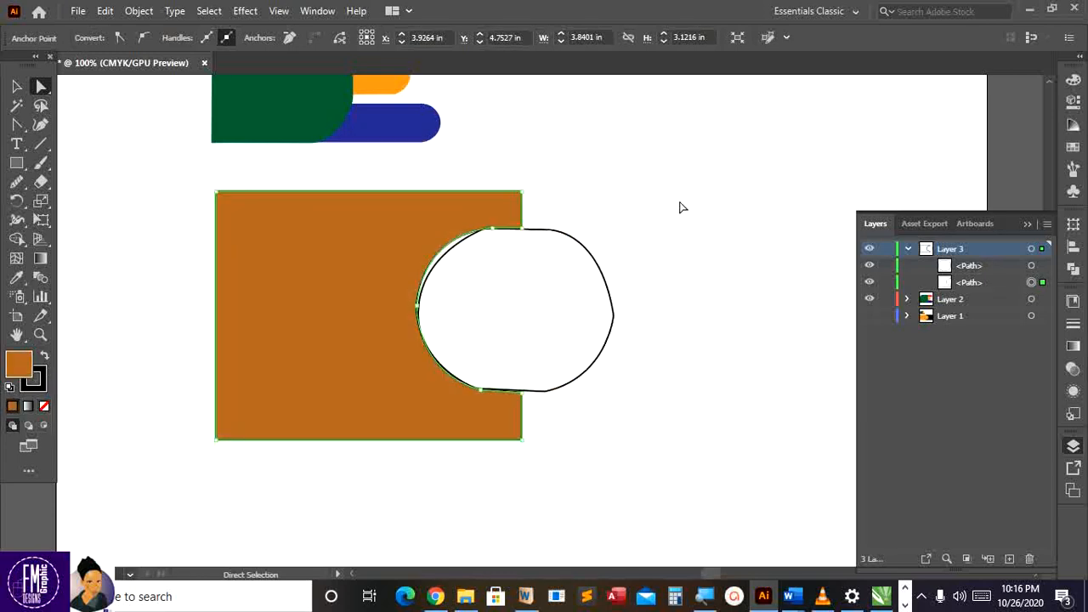
Fill the traced circle with near-black 0A0908
{"action": "left_click", "coordinate": [656, 235]}
{"action": "left_click", "coordinate": [575, 242]}
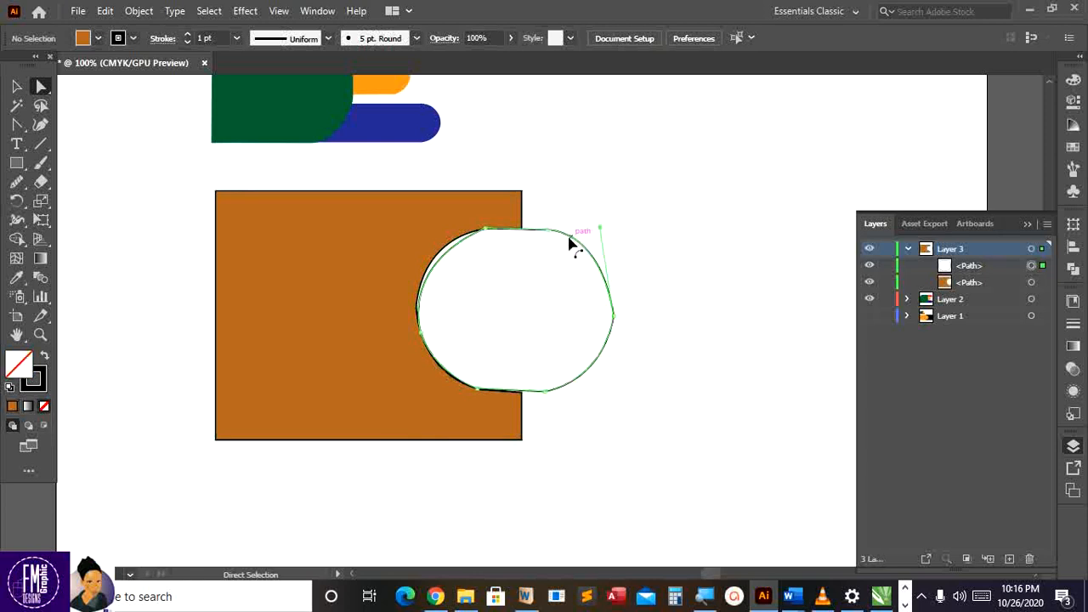
{"action": "double_click", "coordinate": [32, 374]}
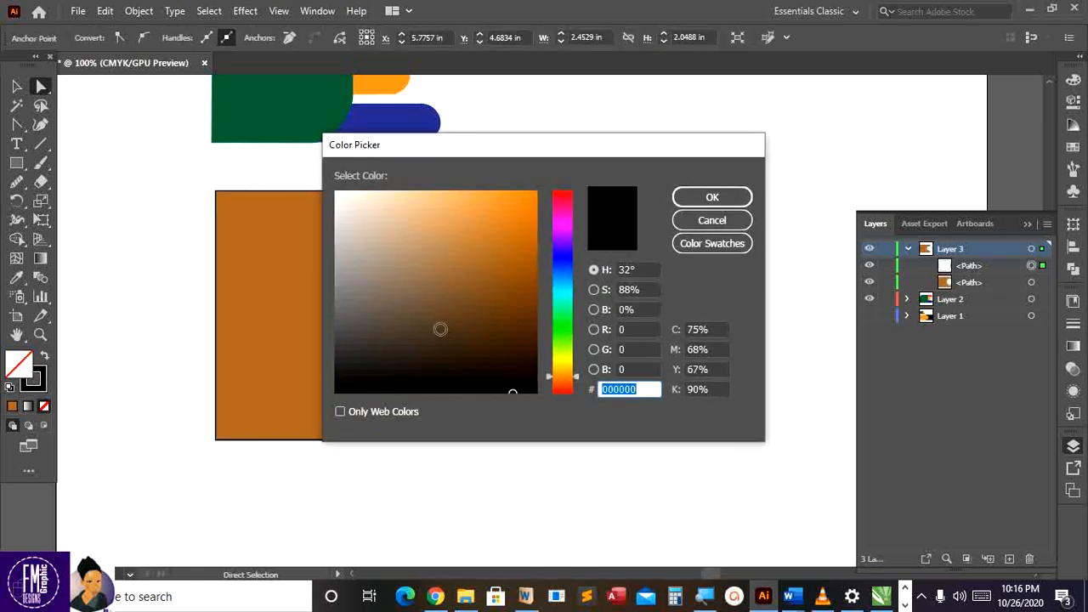
{"action": "left_click", "coordinate": [498, 316]}
{"action": "left_click", "coordinate": [366, 384]}
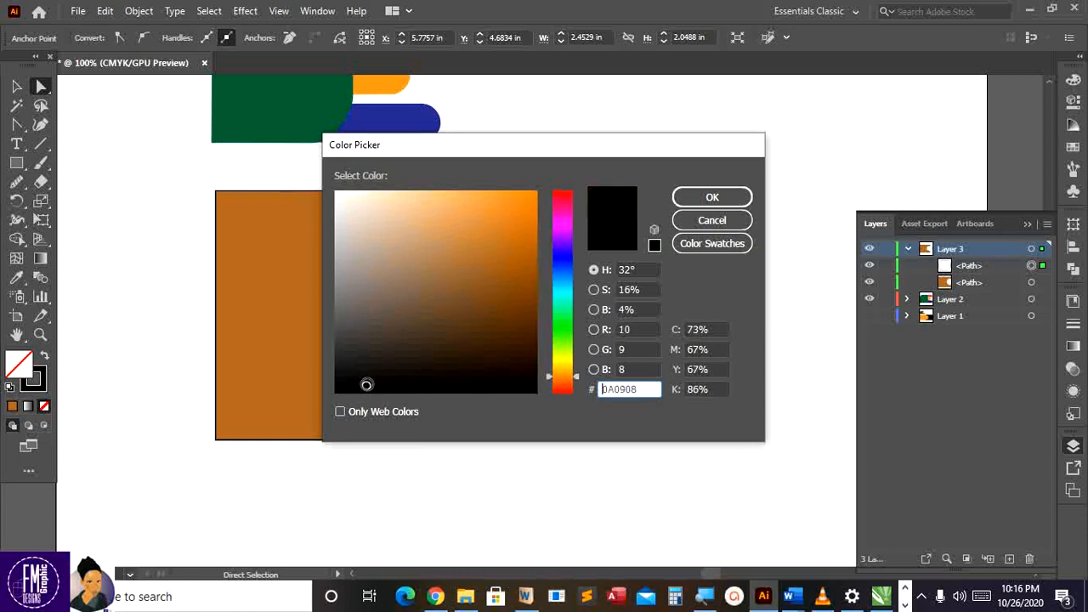
{"action": "left_click", "coordinate": [706, 195]}
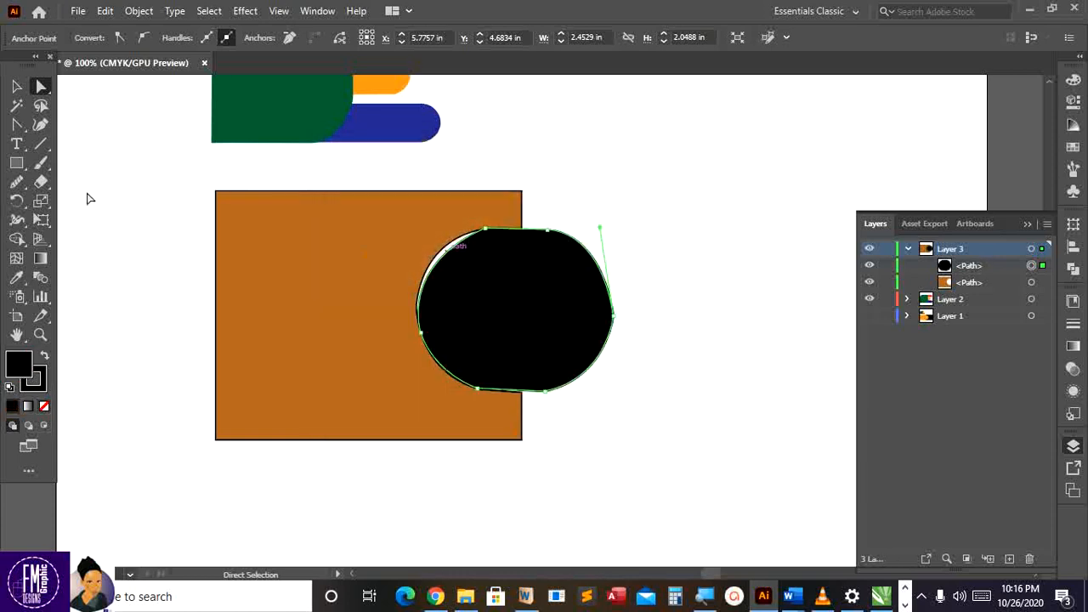
{"action": "left_click", "coordinate": [17, 87]}
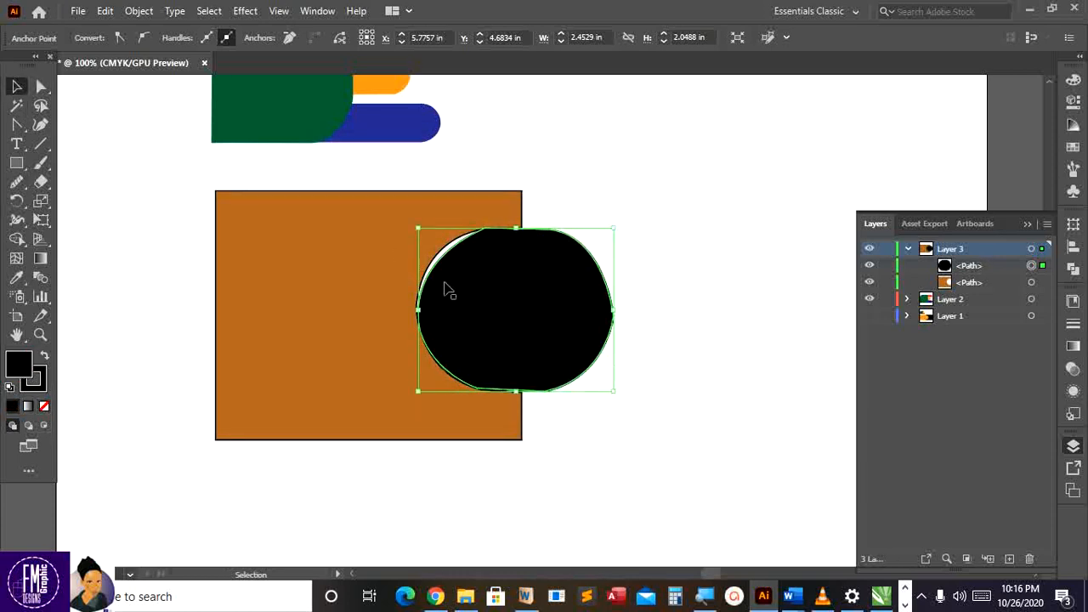
Enlarge the black circle slightly, nudge it up-left and send it behind the orange rectangle
{"action": "left_click_drag", "start_coordinate": [615, 394], "coordinate": [639, 408]}
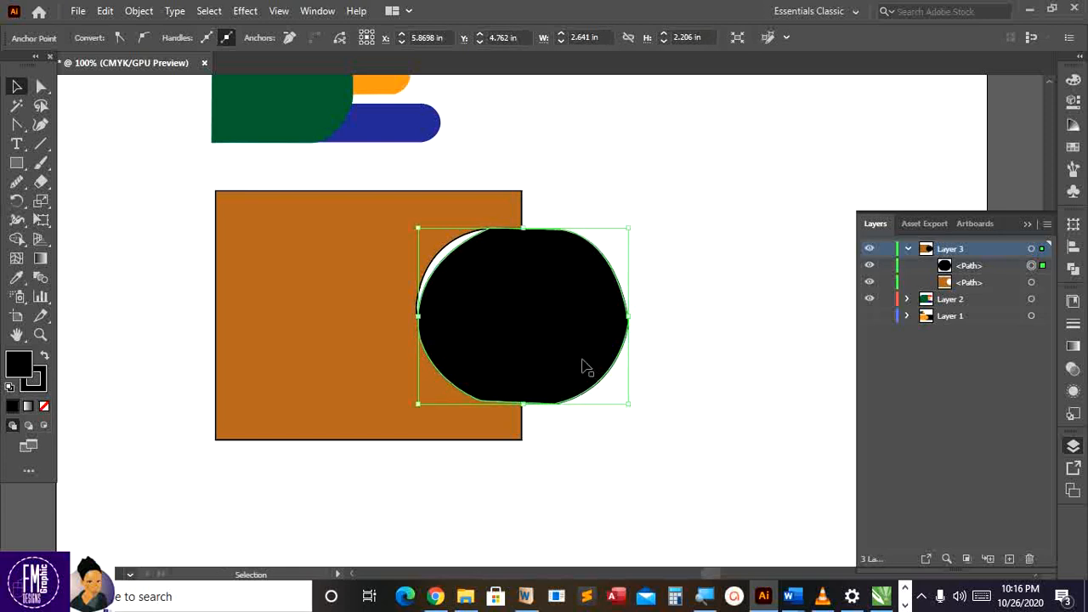
{"action": "left_click_drag", "start_coordinate": [583, 368], "coordinate": [574, 362]}
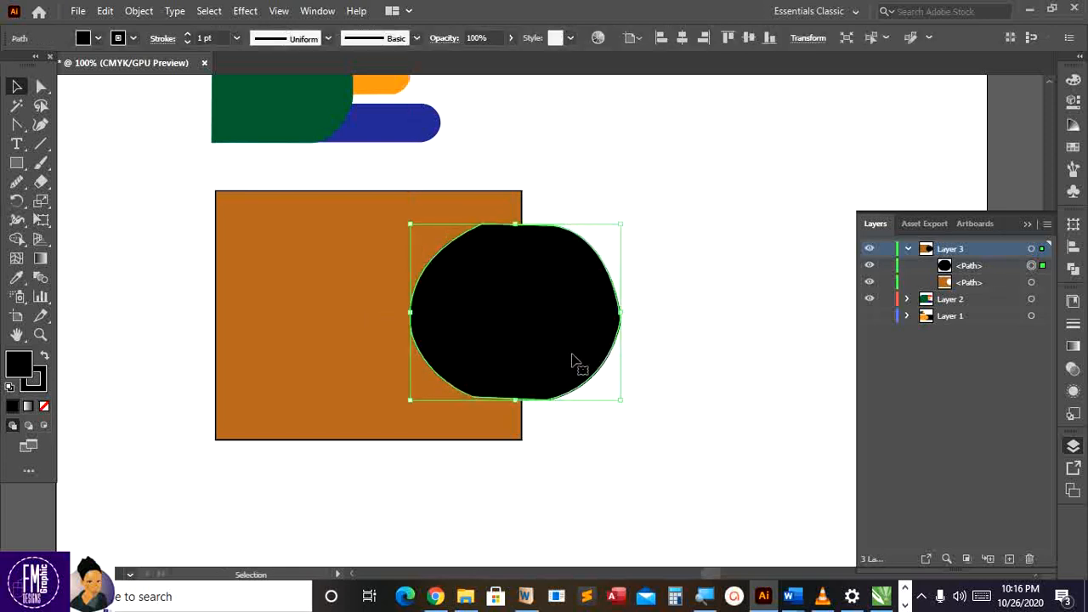
{"action": "right_click", "coordinate": [574, 361]}
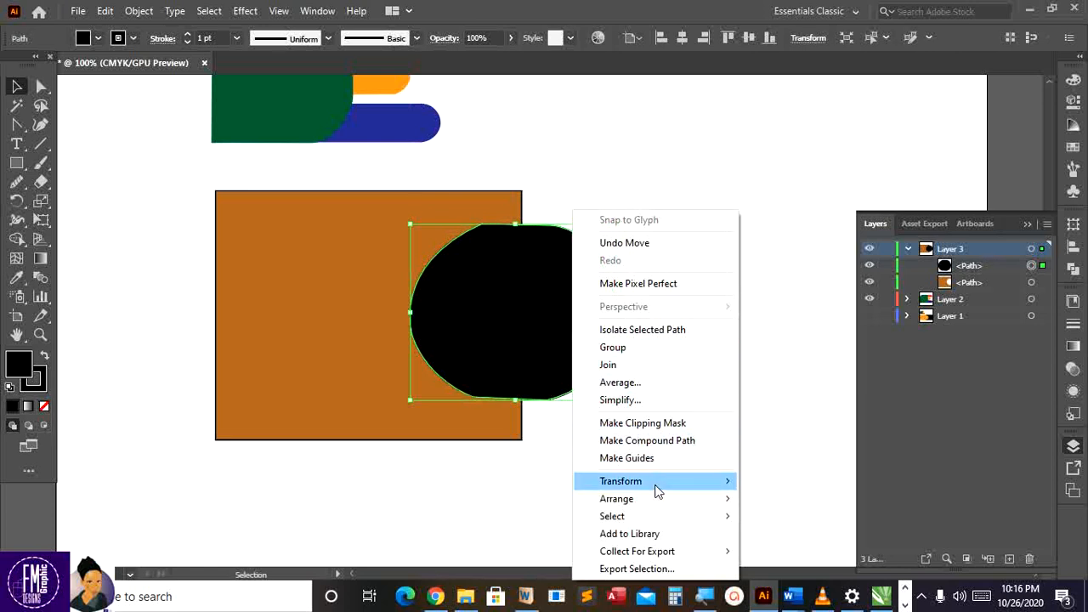
{"action": "mouse_move", "coordinate": [657, 496]}
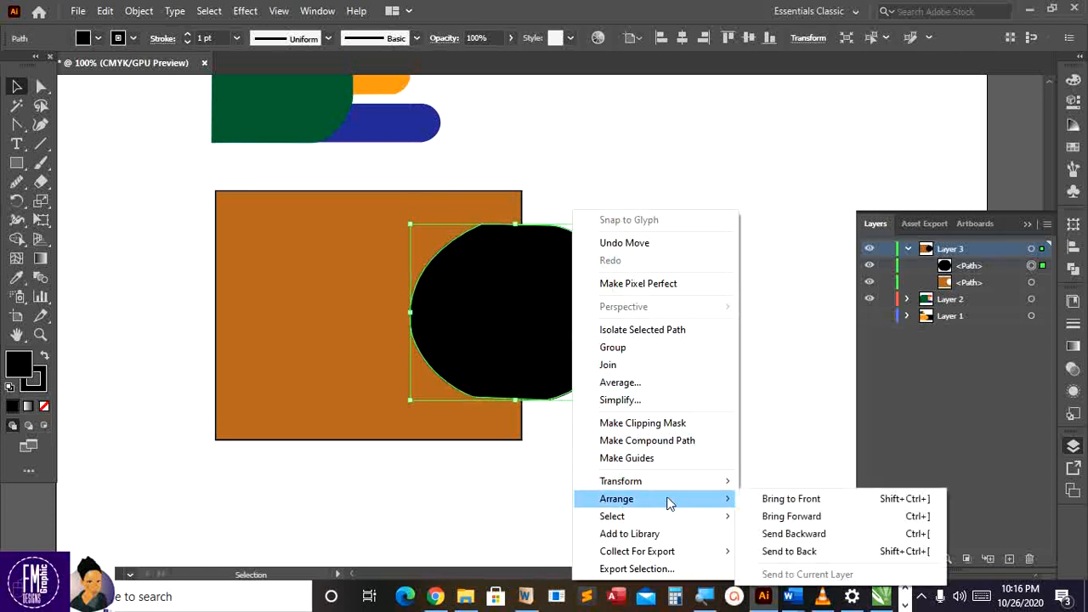
{"action": "left_click", "coordinate": [810, 534]}
{"action": "left_click", "coordinate": [701, 424]}
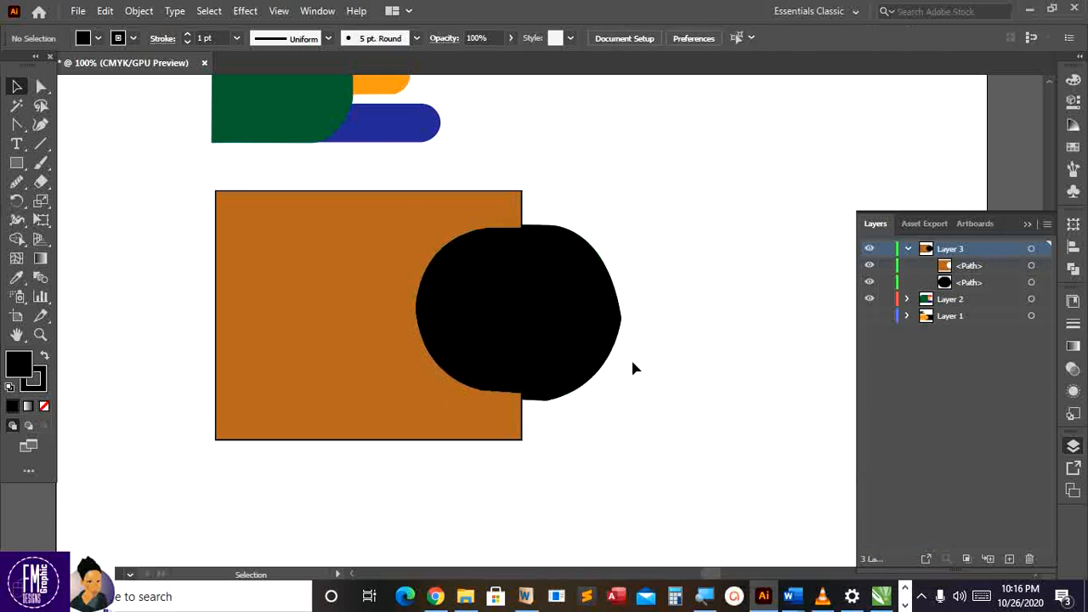
Select the black circle and orange rectangle together and copy them
{"action": "left_click", "coordinate": [563, 320]}
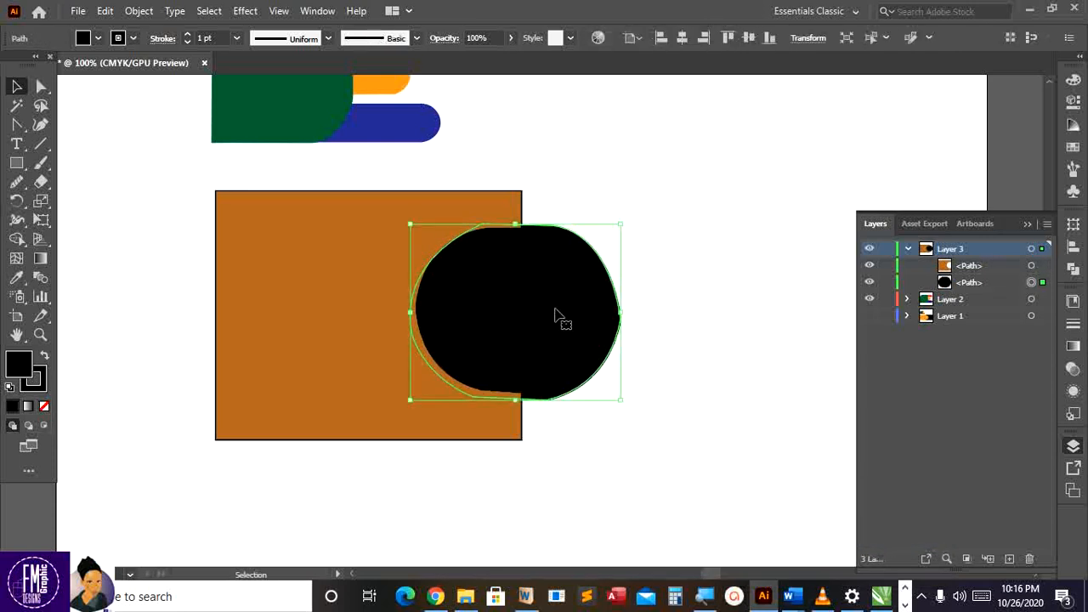
{"action": "left_click", "coordinate": [470, 210], "text": "shift"}
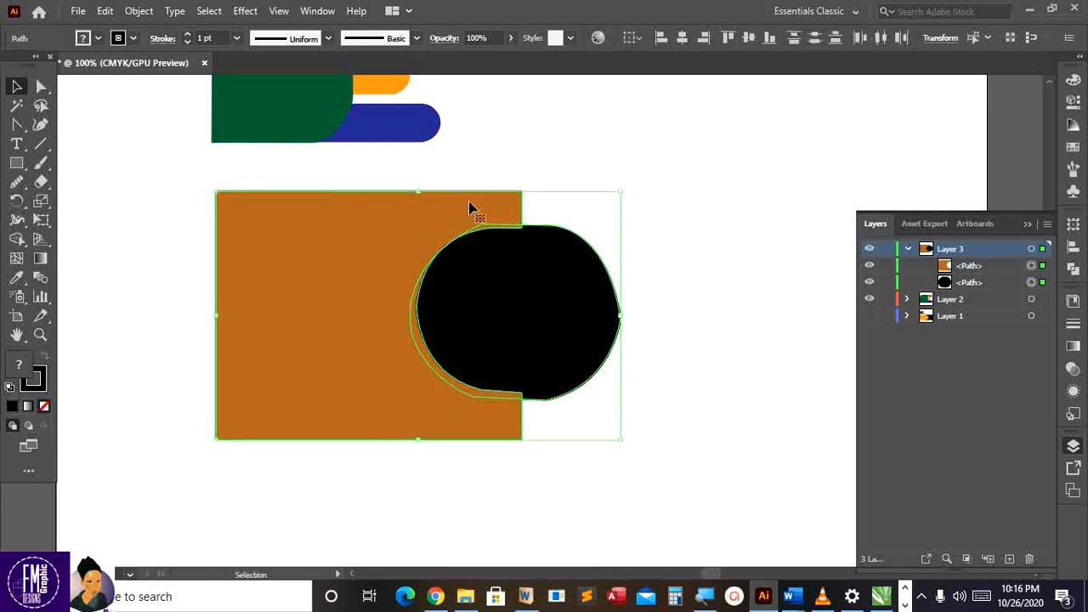
{"action": "right_click", "coordinate": [448, 219]}
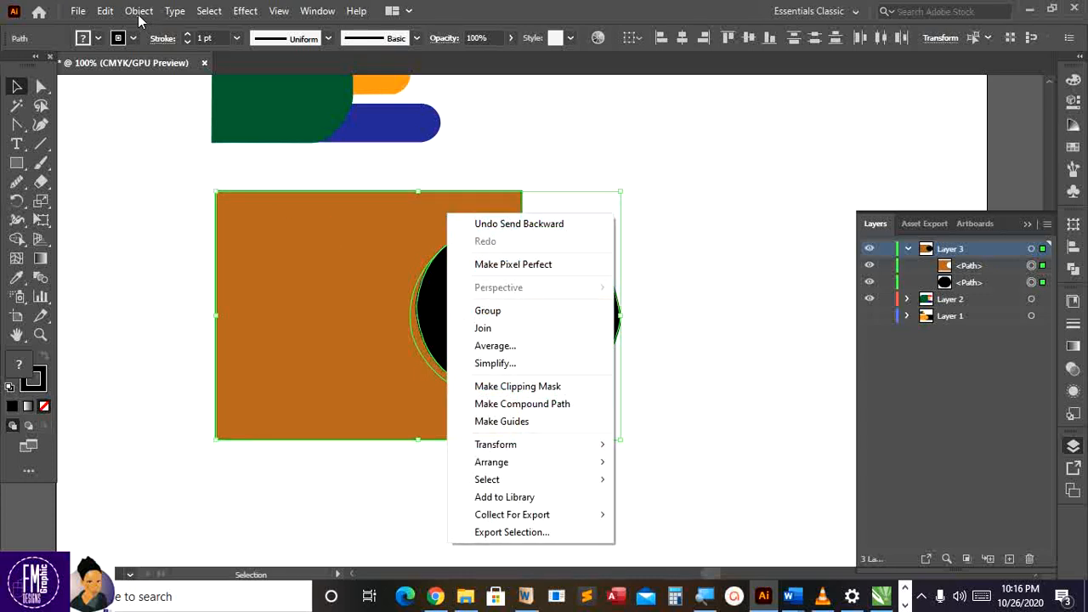
{"action": "left_click", "coordinate": [106, 11]}
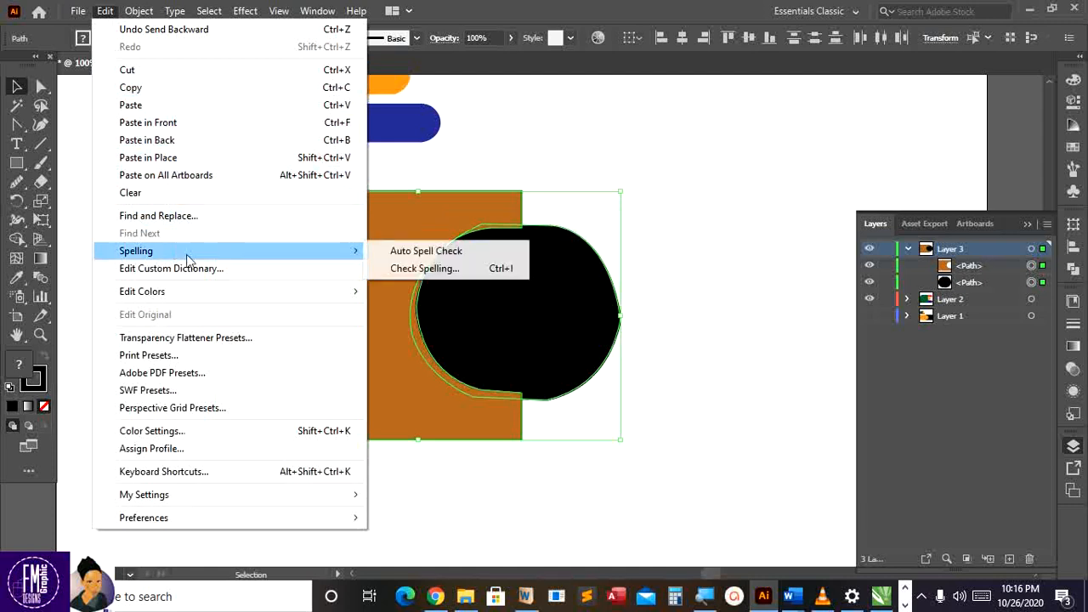
{"action": "left_click", "coordinate": [146, 89]}
{"action": "left_click", "coordinate": [105, 12]}
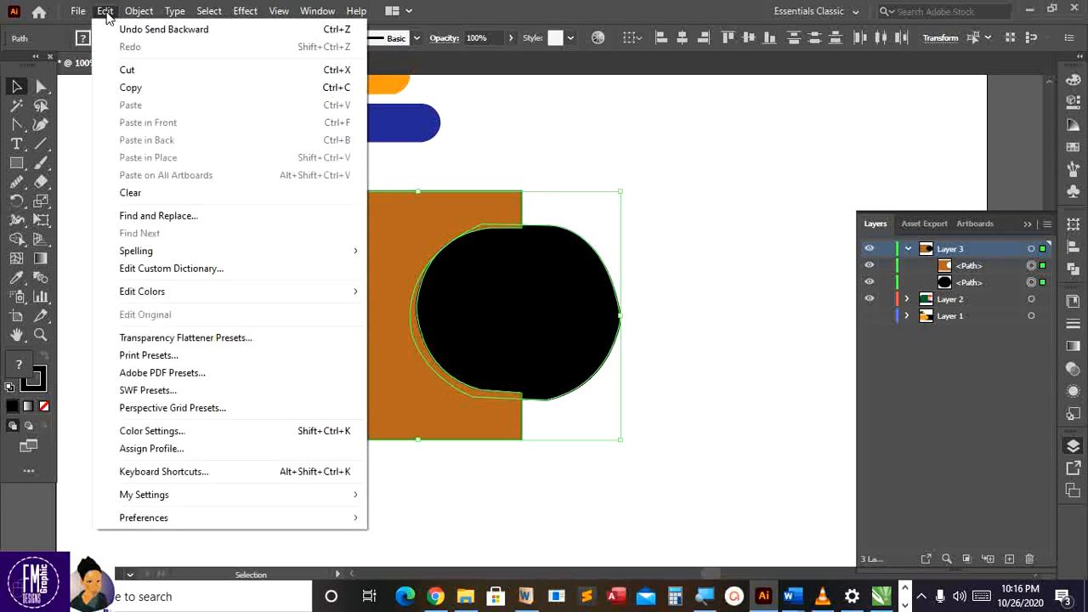
{"action": "mouse_move", "coordinate": [153, 250]}
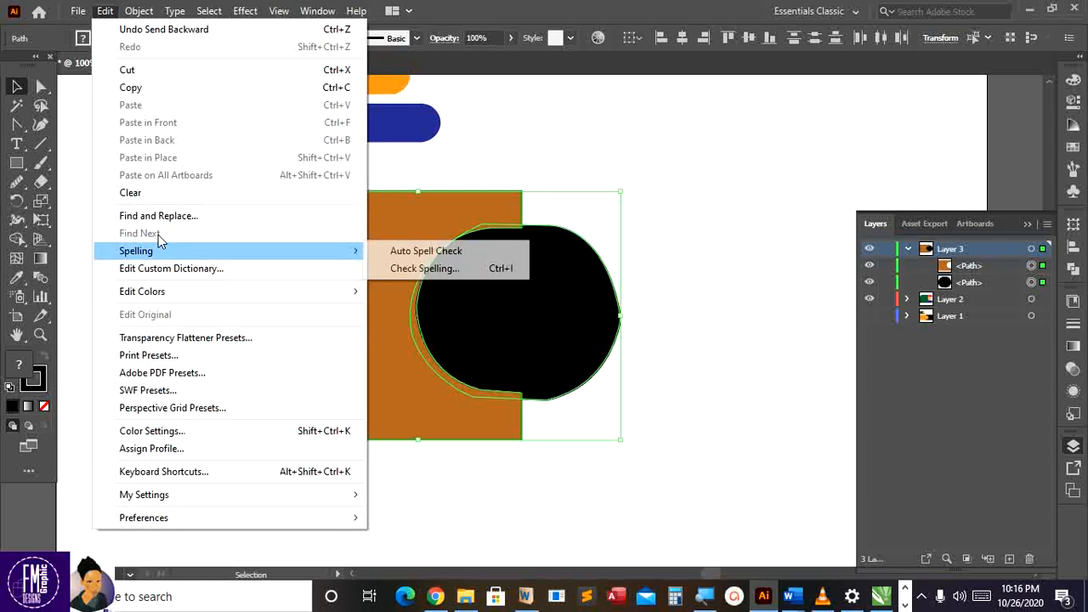
{"action": "left_click", "coordinate": [106, 13]}
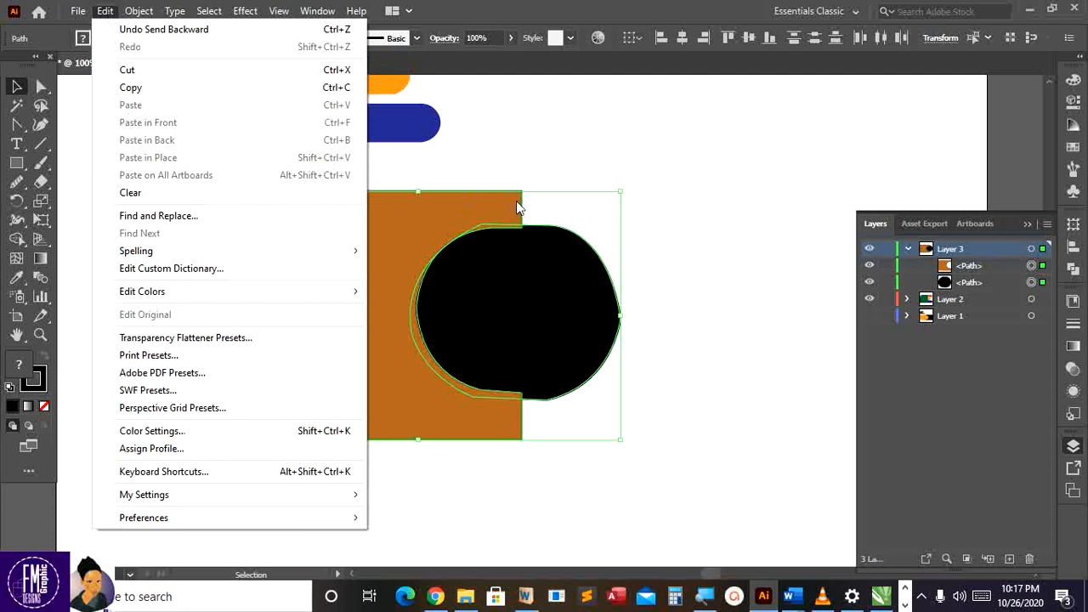
Try moving the orange rectangle right, undo it, and reselect both Layer 3 shapes
{"action": "left_click", "coordinate": [530, 169]}
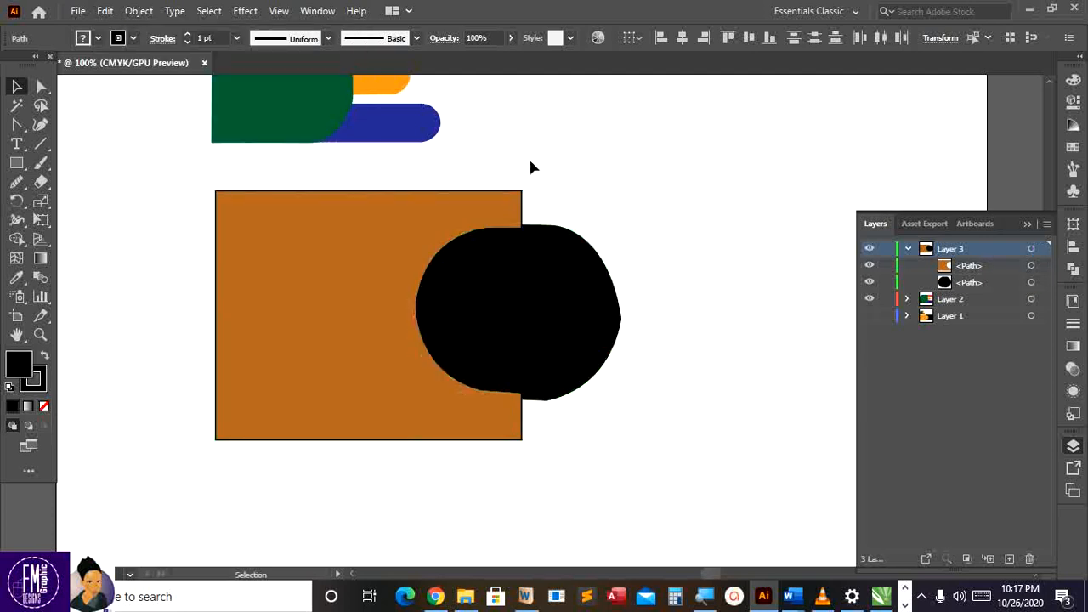
{"action": "left_click_drag", "start_coordinate": [505, 216], "coordinate": [689, 205]}
{"action": "key", "text": "ctrl+z"}
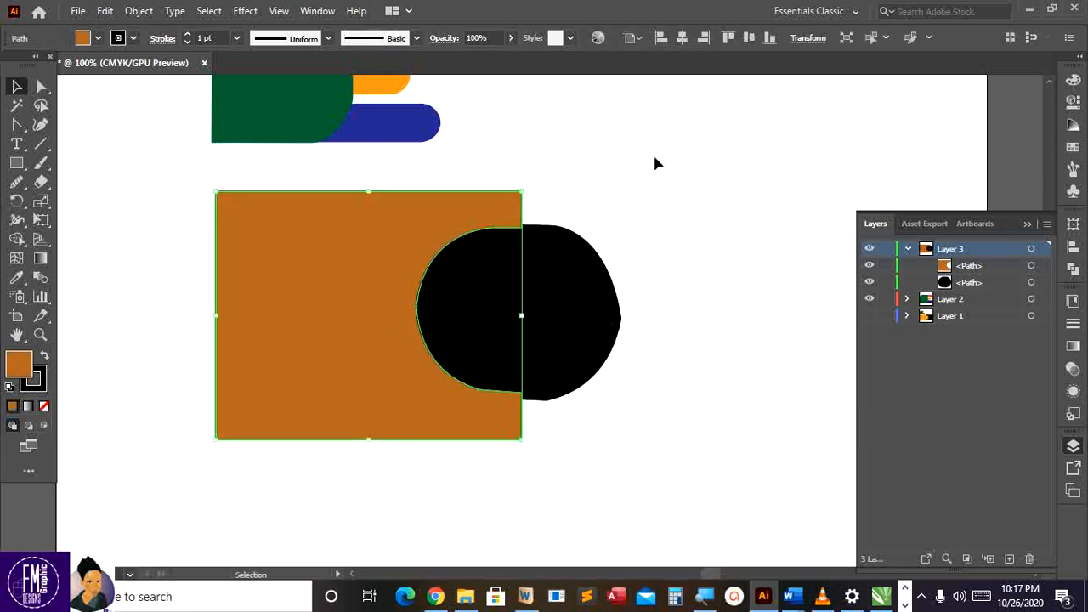
{"action": "left_click", "coordinate": [611, 378]}
{"action": "left_click_drag", "start_coordinate": [249, 490], "coordinate": [152, 490]}
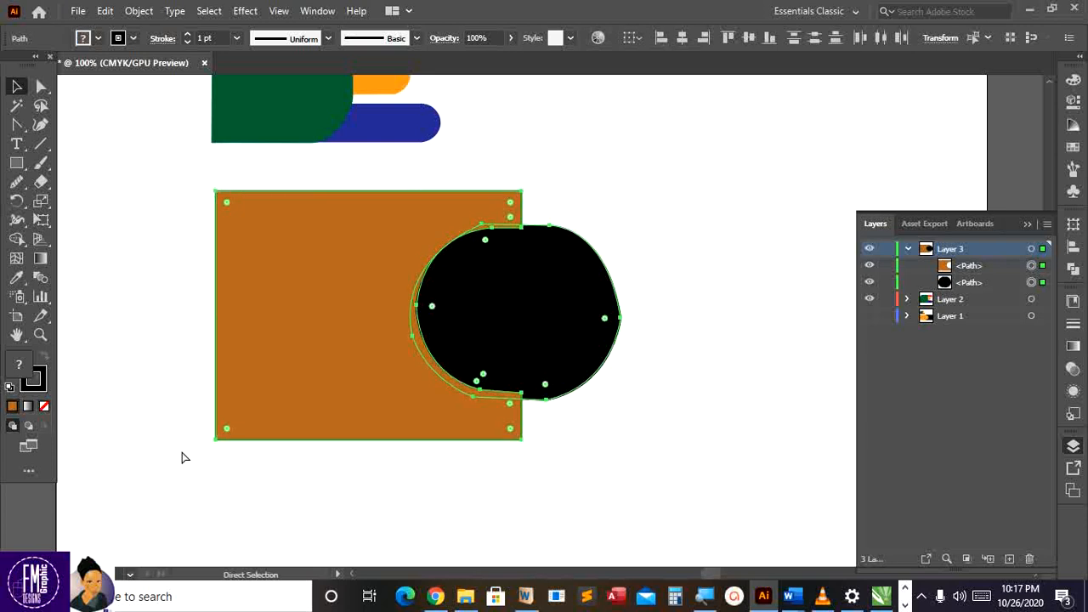
Paste the copied rectangle and black shape, rotate them 180° and align them right of the original
{"action": "key", "text": "ctrl+v"}
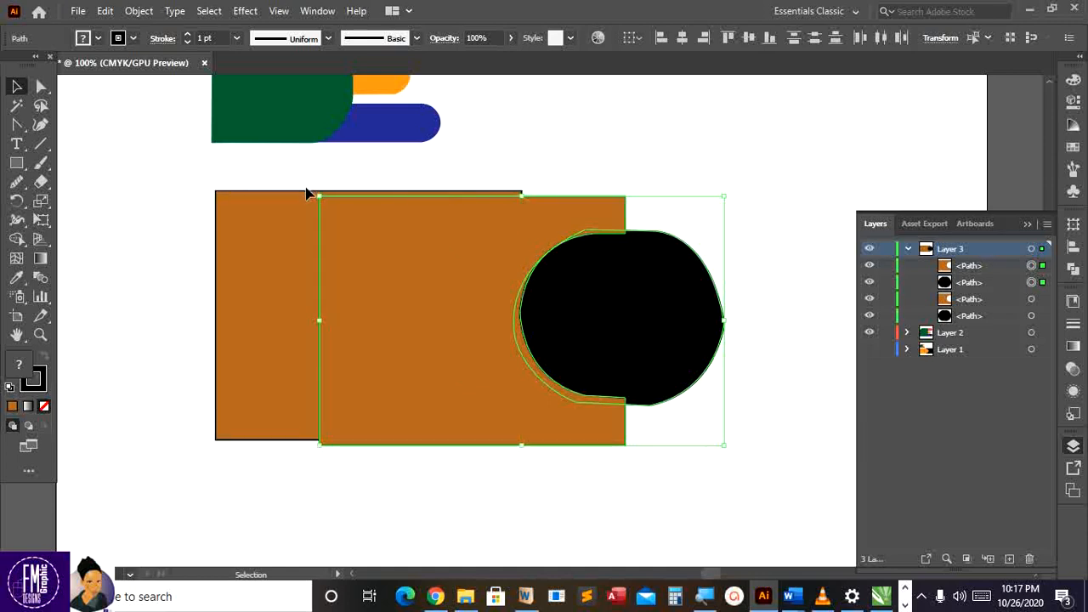
{"action": "left_click_drag", "start_coordinate": [308, 194], "coordinate": [702, 439]}
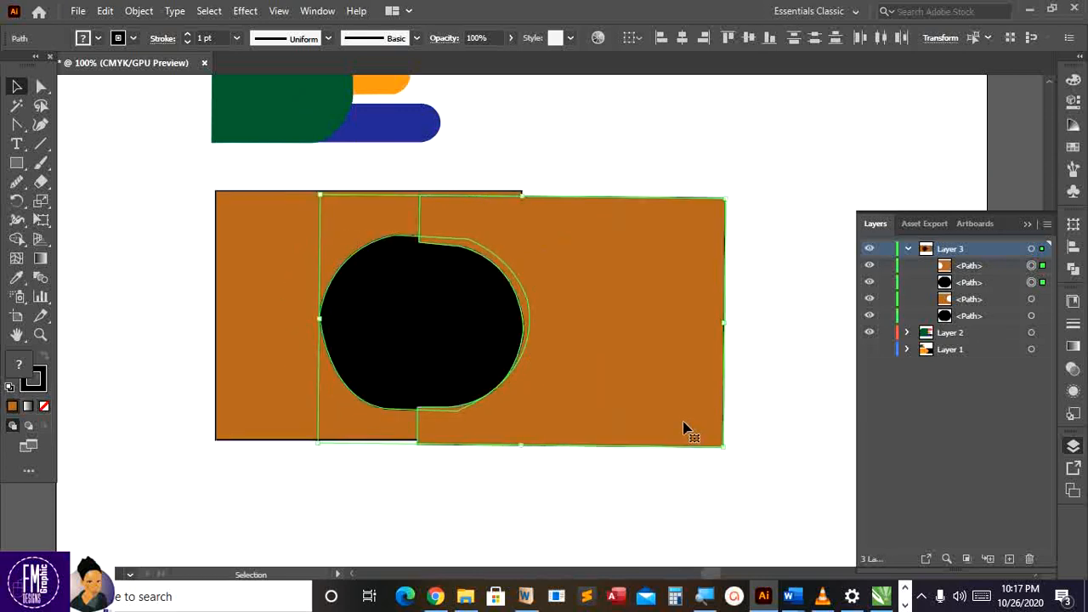
{"action": "left_click_drag", "start_coordinate": [618, 344], "coordinate": [727, 340]}
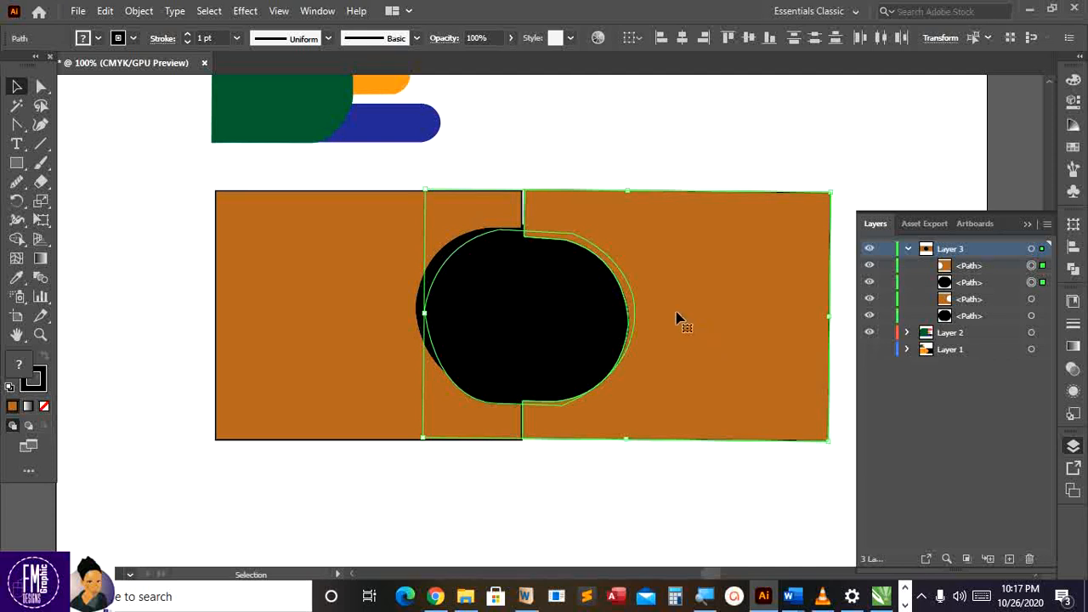
{"action": "key", "text": "Up"}
{"action": "key", "text": "Up"}
{"action": "key", "text": "Up"}
{"action": "key", "text": "Down"}
{"action": "key", "text": "Down"}
{"action": "key", "text": "Down"}
{"action": "key", "text": "Down"}
{"action": "key", "text": "Down"}
{"action": "key", "text": "Down"}
{"action": "key", "text": "Down"}
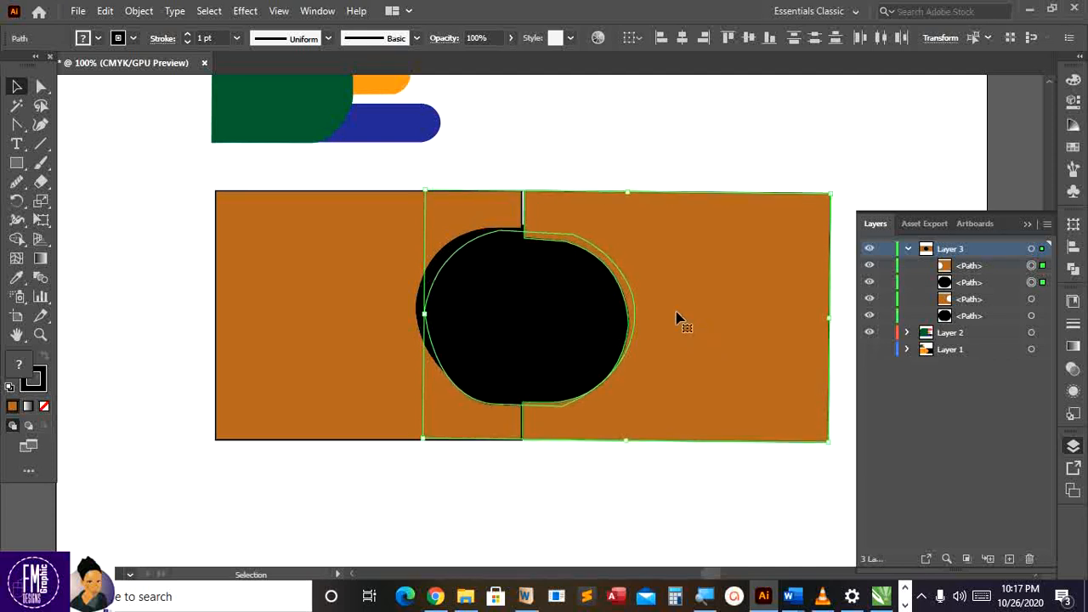
{"action": "key", "text": "Up"}
{"action": "key", "text": "Up"}
{"action": "key", "text": "Up"}
{"action": "left_click", "coordinate": [534, 129]}
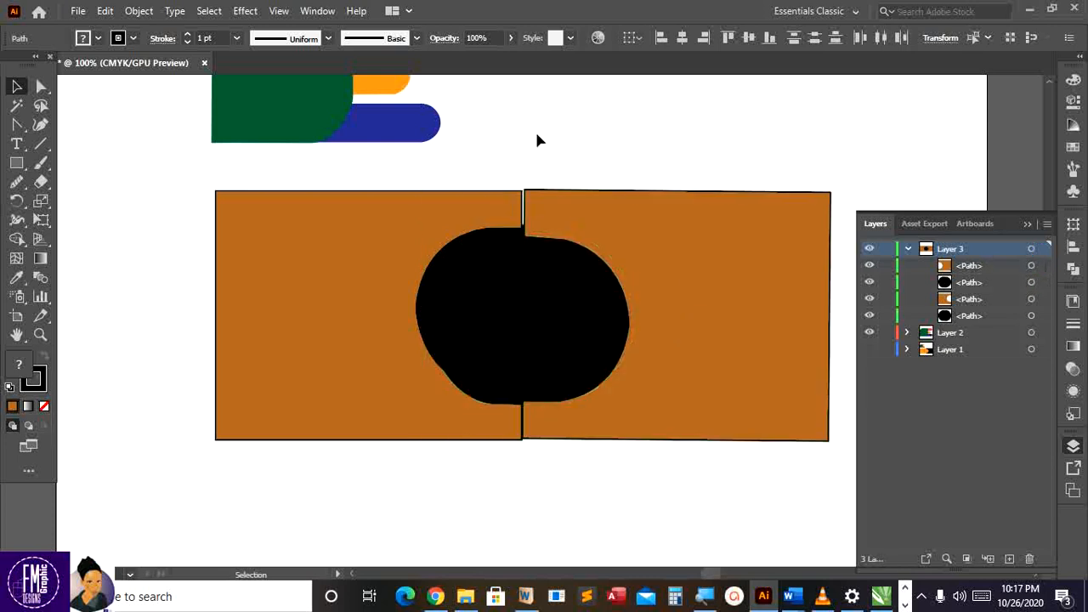
Delete the extra black shape and adjust the right orange rectangle to close the gap
{"action": "left_click", "coordinate": [540, 316]}
{"action": "key", "text": "Delete"}
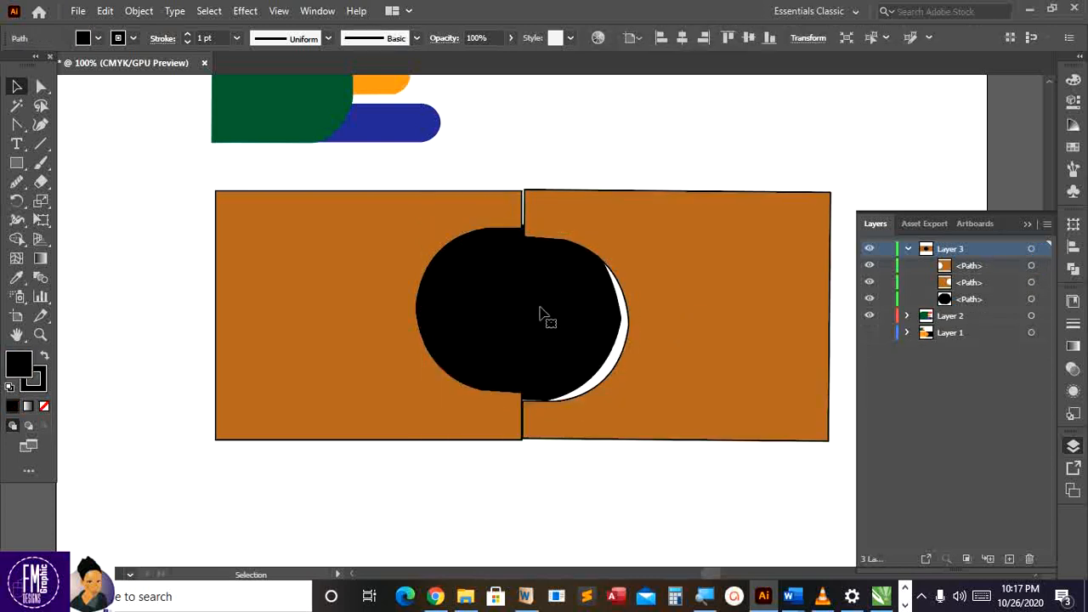
{"action": "left_click_drag", "start_coordinate": [608, 247], "coordinate": [602, 239]}
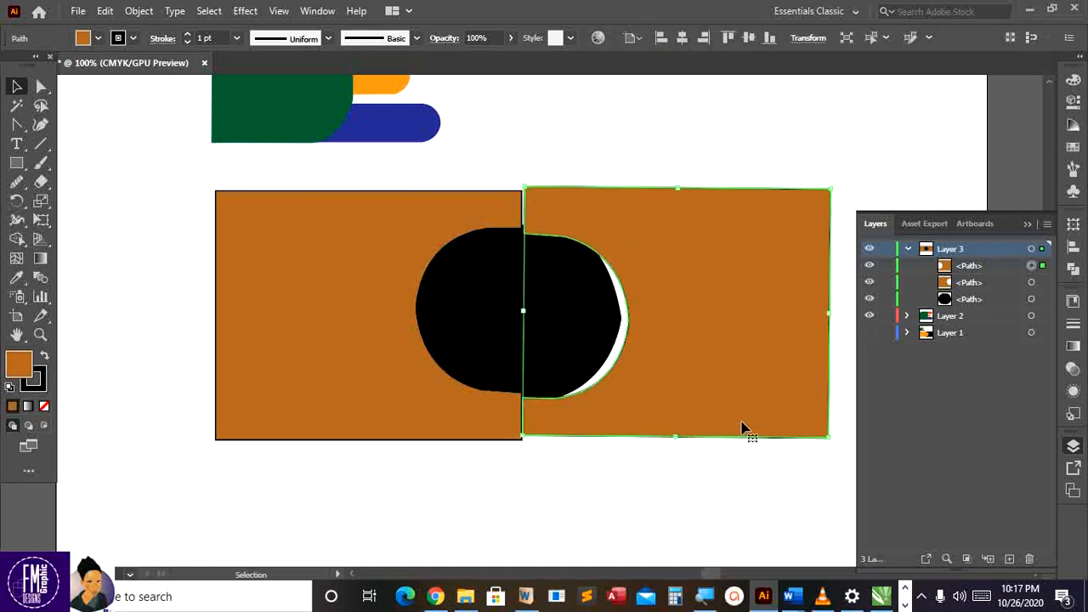
{"action": "left_click_drag", "start_coordinate": [741, 430], "coordinate": [736, 433]}
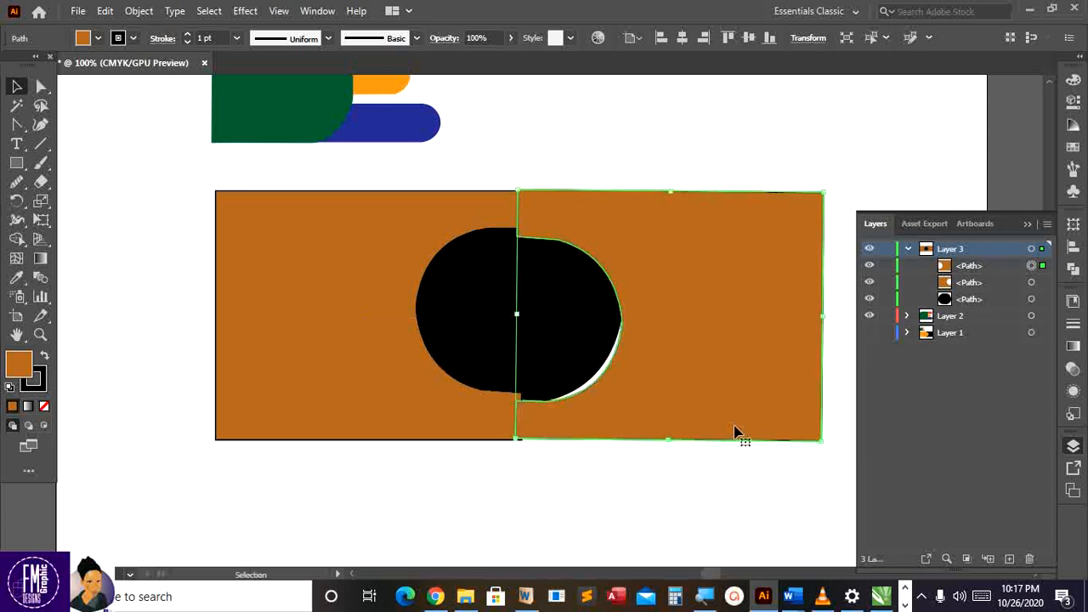
{"action": "left_click", "coordinate": [689, 462]}
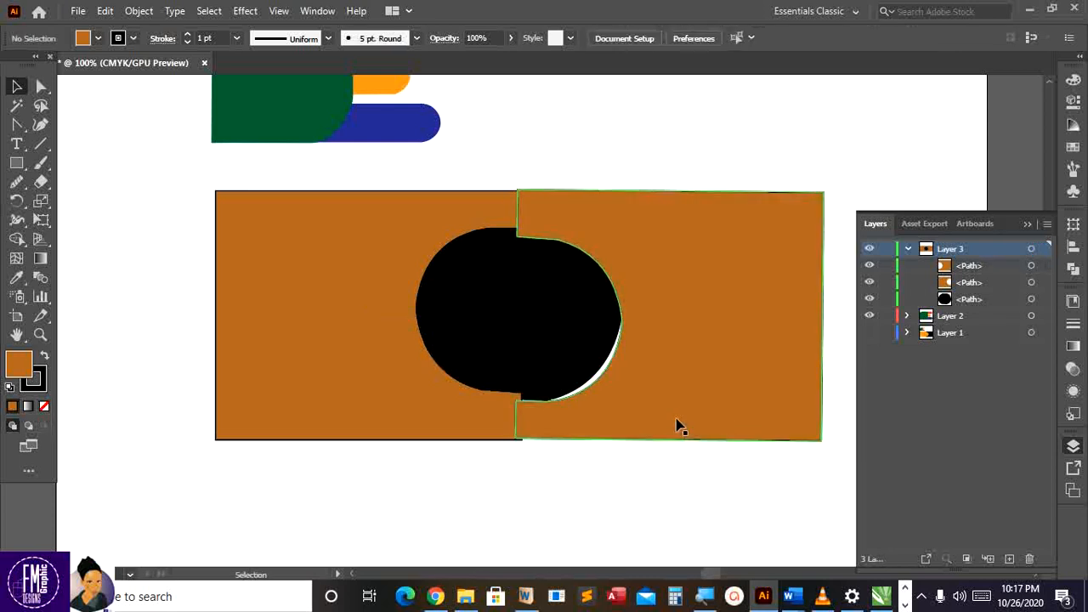
{"action": "left_click", "coordinate": [678, 427]}
{"action": "key", "text": "Down"}
{"action": "key", "text": "Down"}
{"action": "key", "text": "Down"}
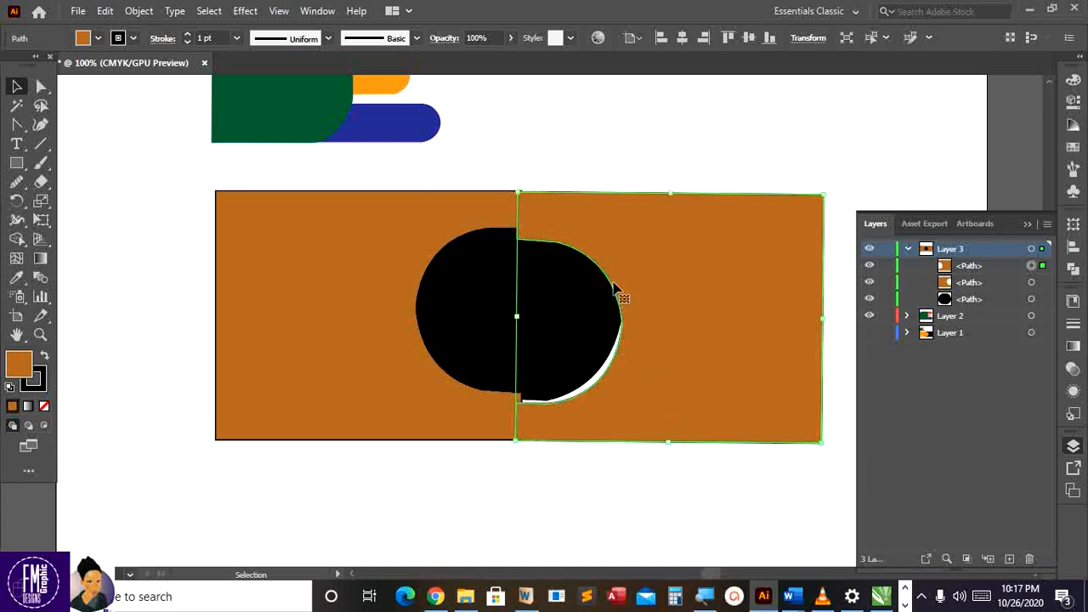
Bring the black circle to the front of both rectangles
{"action": "left_click", "coordinate": [592, 313]}
{"action": "key", "text": "a"}
{"action": "key", "text": "v"}
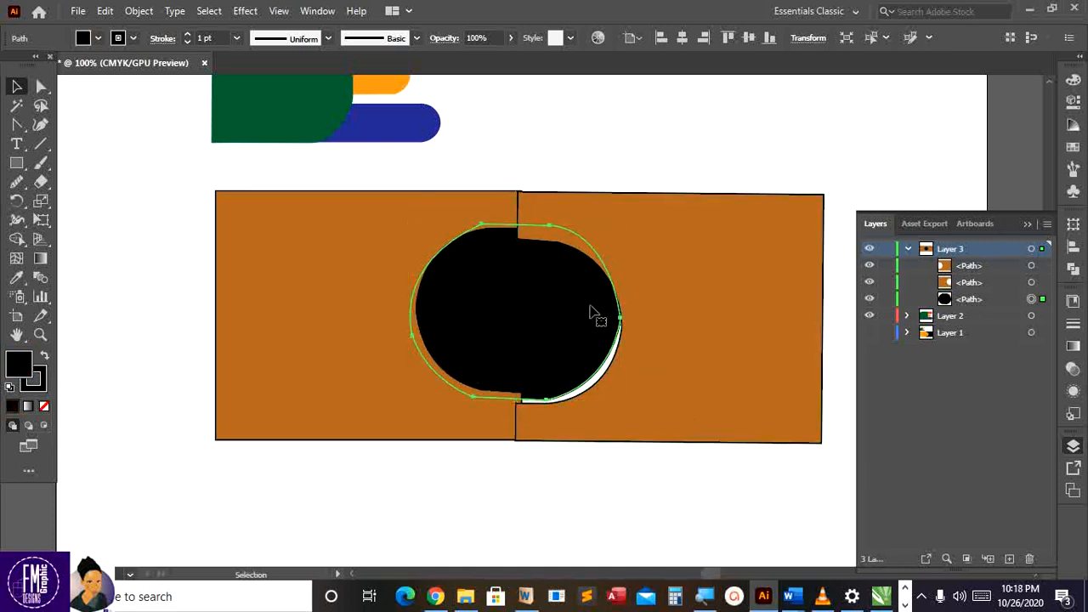
{"action": "key", "text": "a"}
{"action": "key", "text": "ctrl+shift+bracketright"}
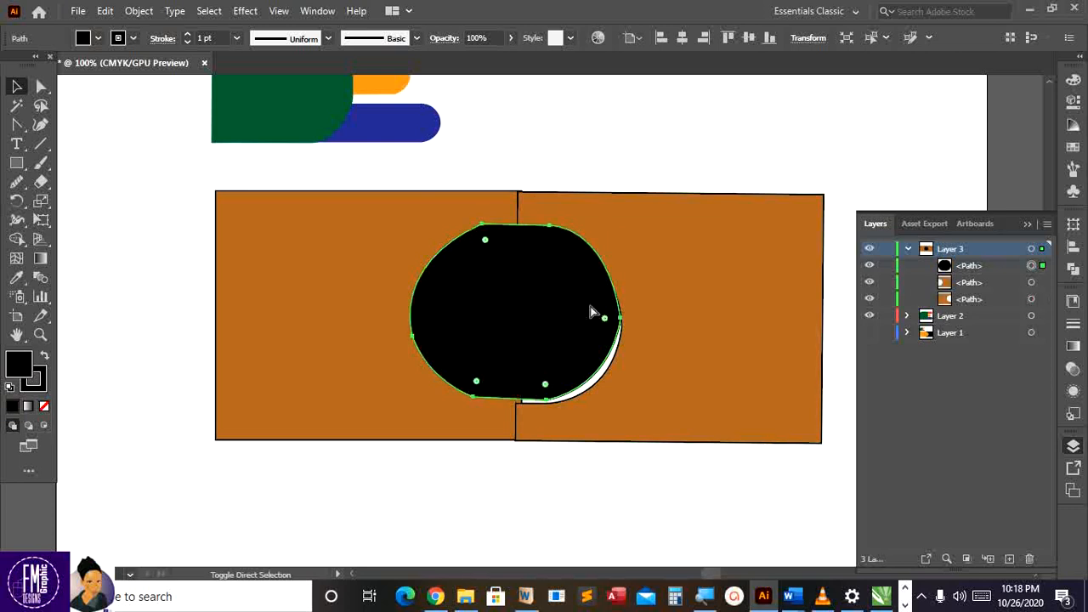
{"action": "key", "text": "v"}
Enlarge the black circle slightly and make an offset copy of it
{"action": "left_click", "coordinate": [665, 351]}
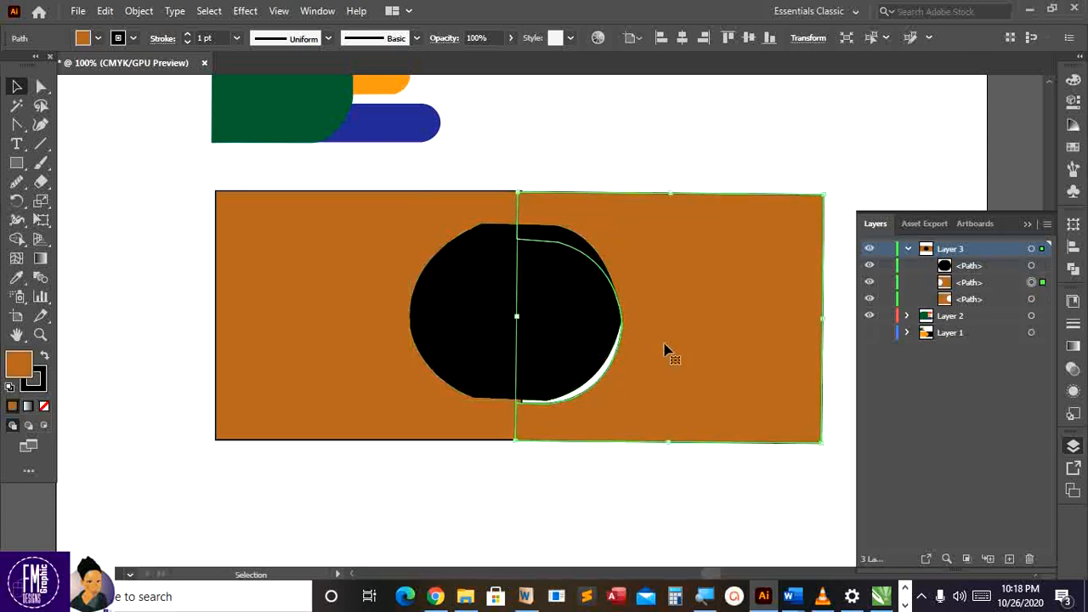
{"action": "left_click", "coordinate": [617, 393]}
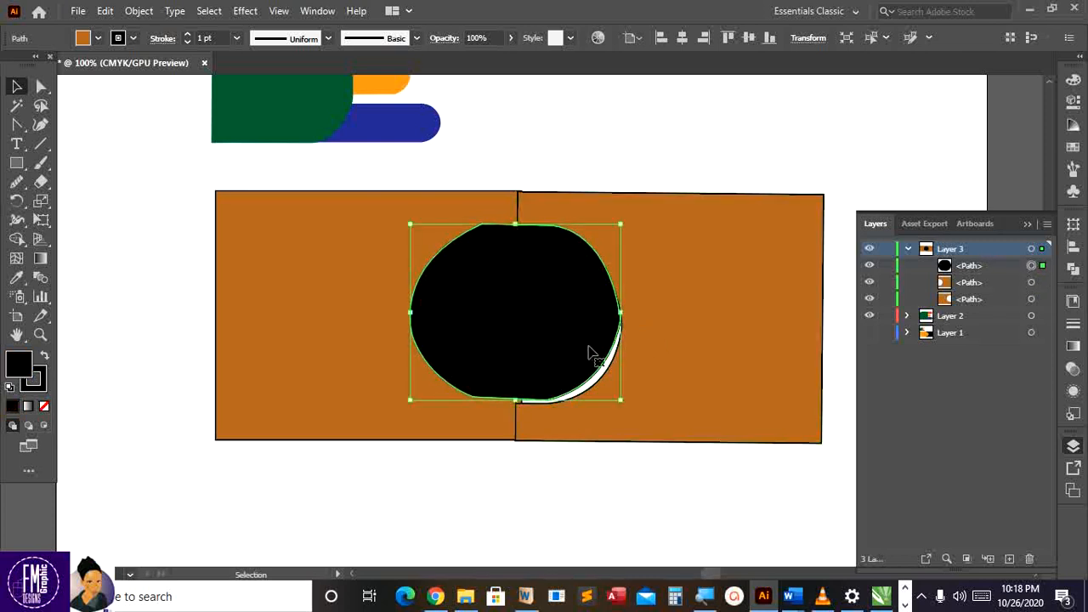
{"action": "left_click_drag", "start_coordinate": [621, 405], "coordinate": [629, 412]}
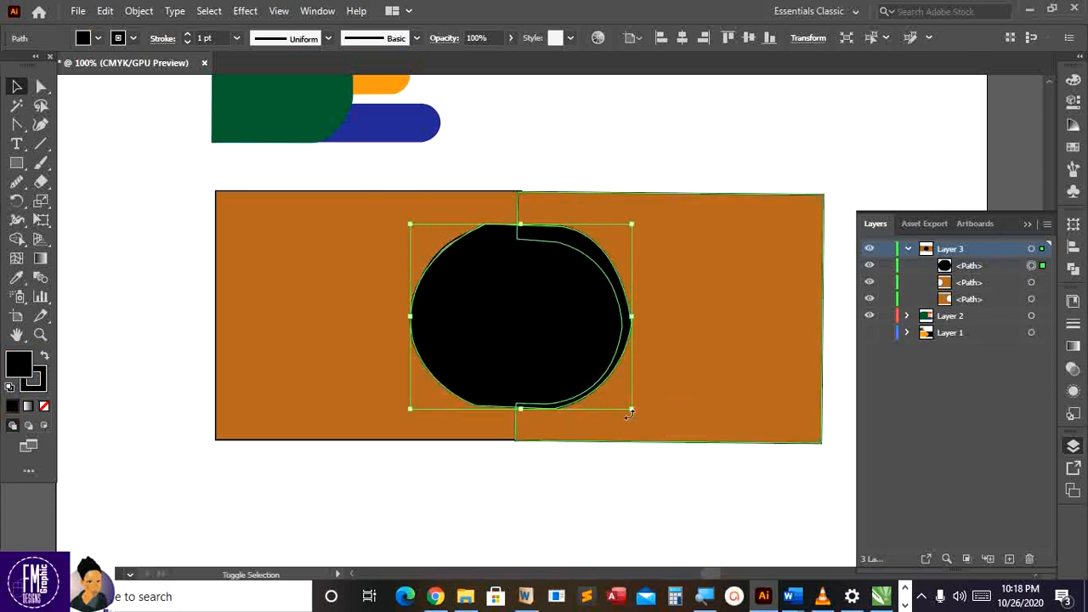
{"action": "key", "text": "a"}
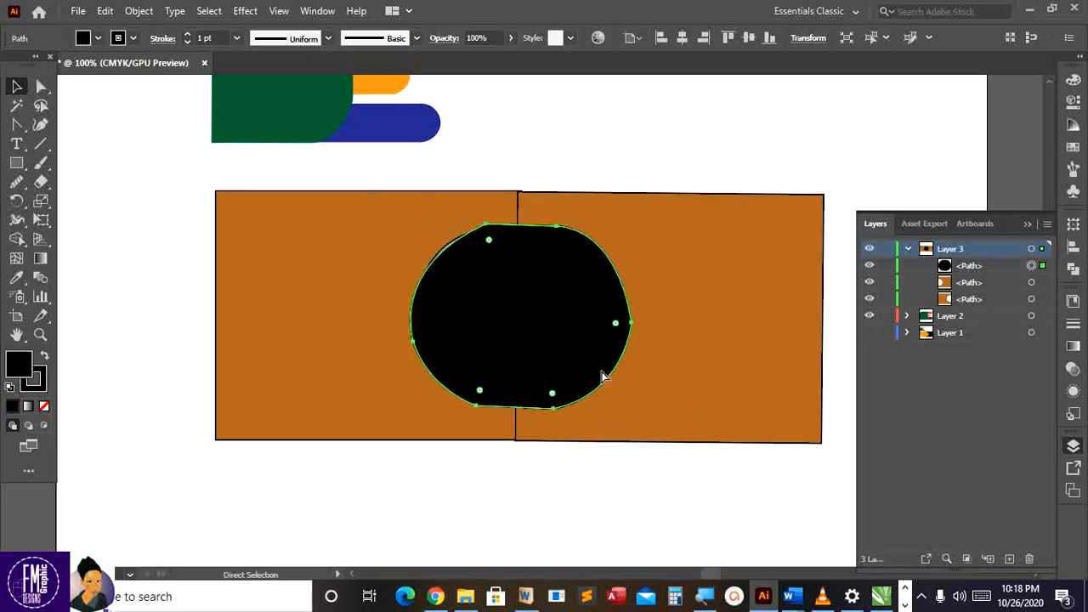
{"action": "key", "text": "ctrl"}
{"action": "key", "text": "ctrl"}
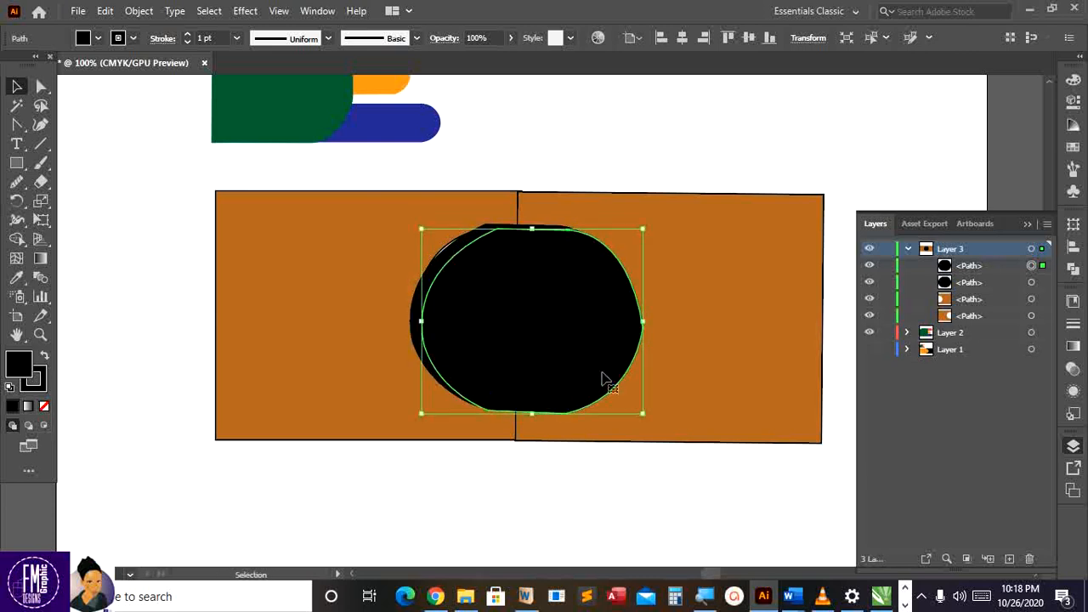
{"action": "left_click_drag", "start_coordinate": [601, 376], "coordinate": [598, 374]}
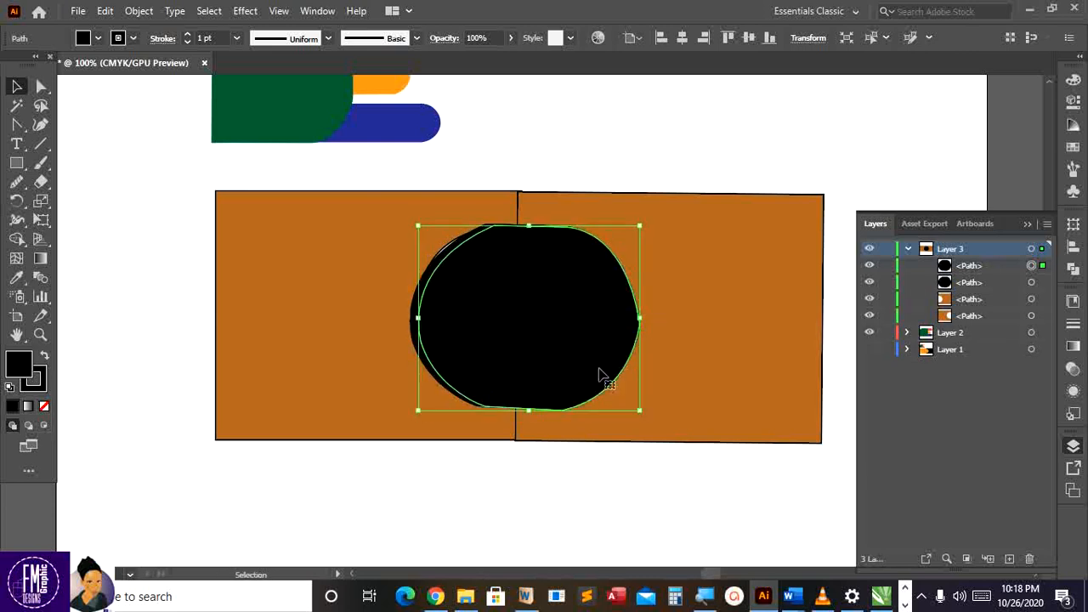
Fill the front circle copy with light peach FFC999, then direct-select it again
{"action": "double_click", "coordinate": [18, 364]}
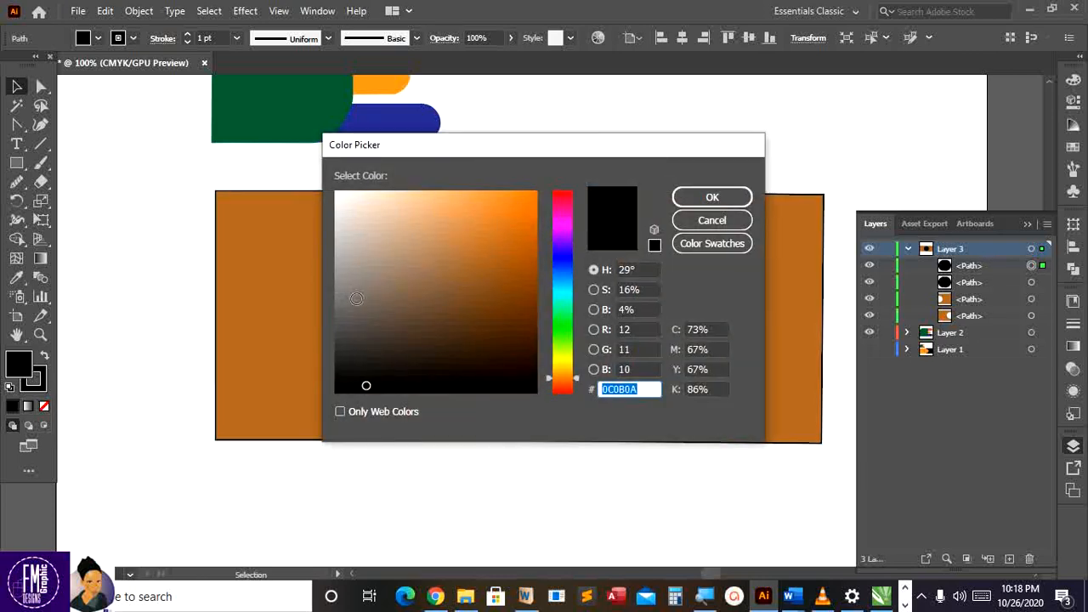
{"action": "left_click_drag", "start_coordinate": [402, 288], "coordinate": [417, 192]}
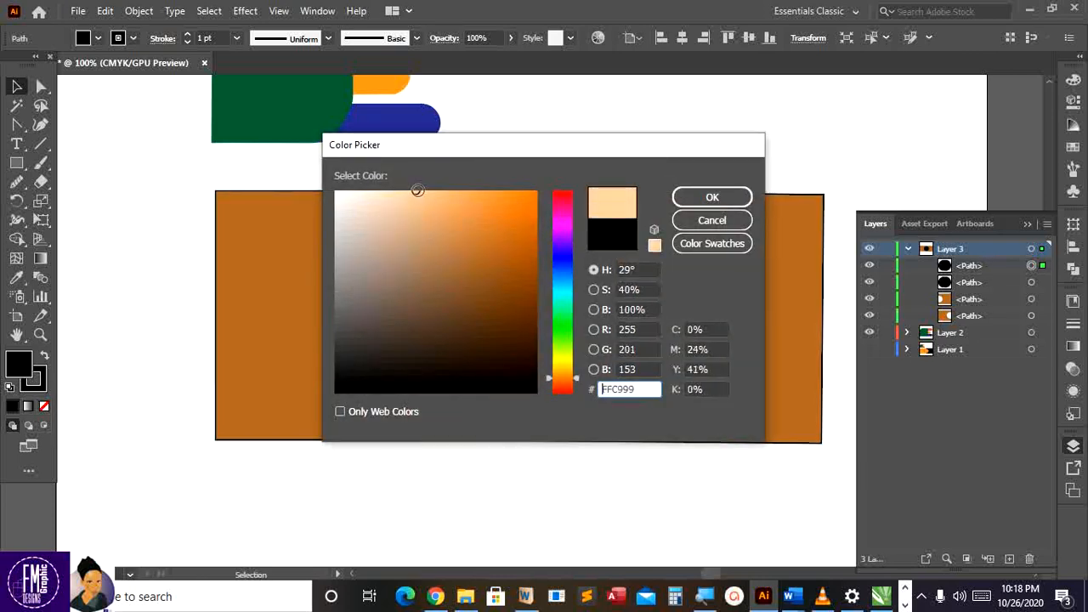
{"action": "left_click", "coordinate": [708, 196]}
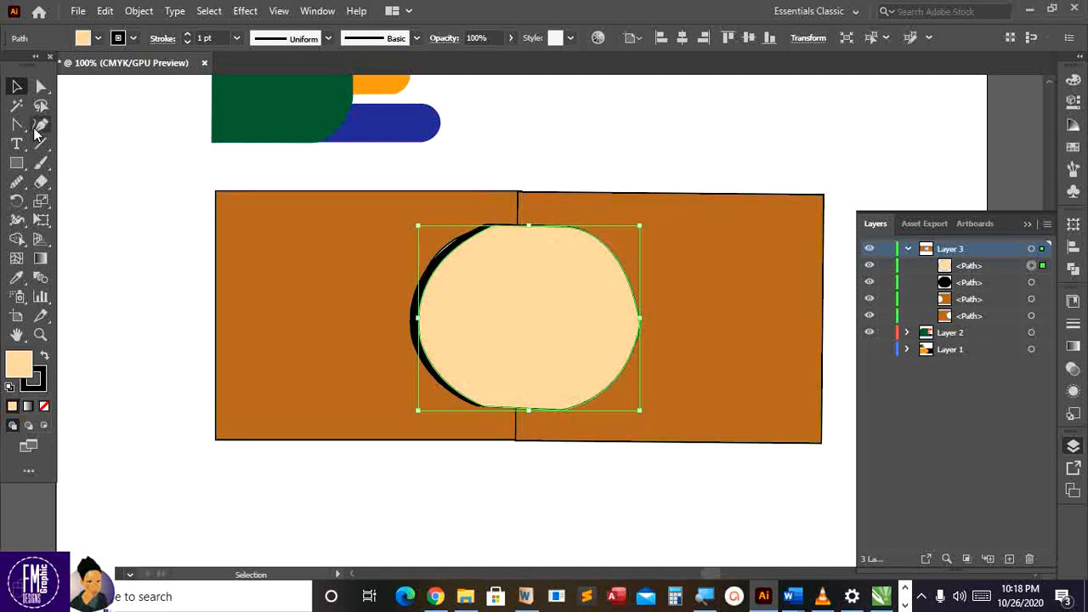
{"action": "left_click", "coordinate": [41, 85]}
{"action": "left_click", "coordinate": [206, 243]}
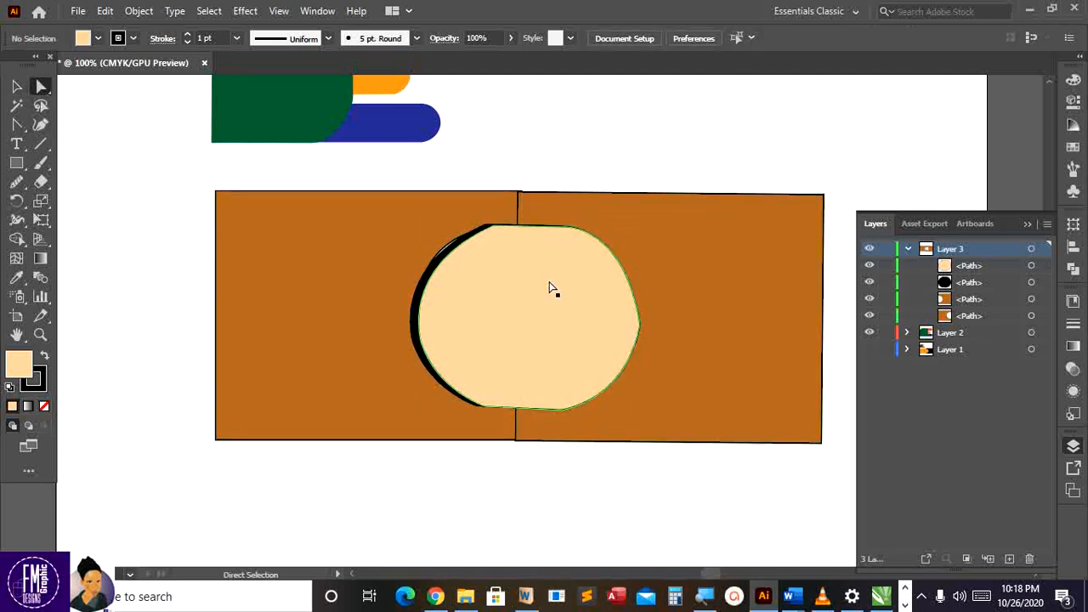
{"action": "left_click", "coordinate": [451, 245]}
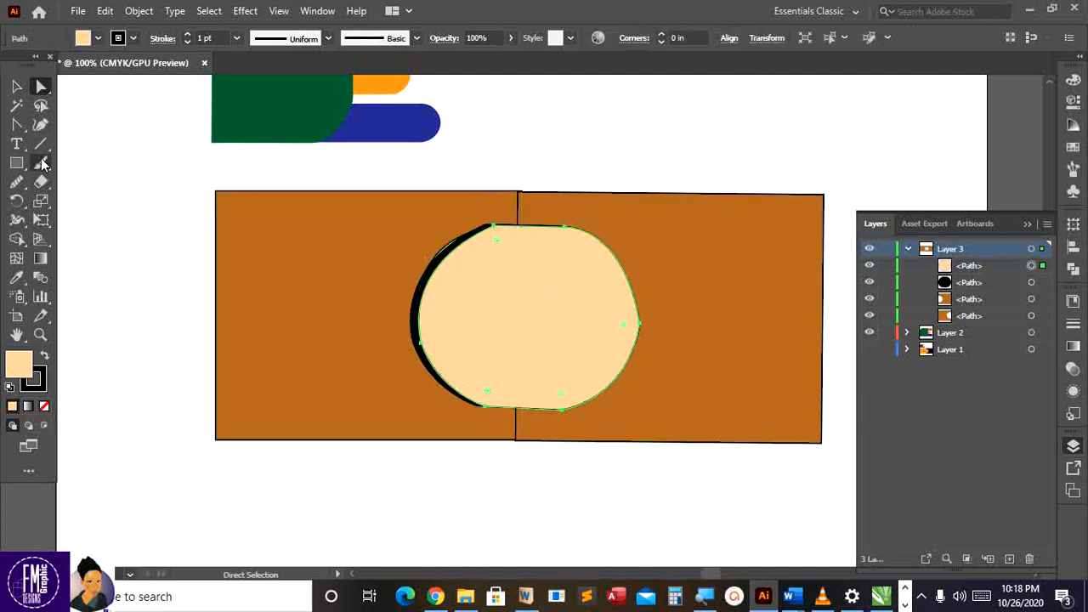
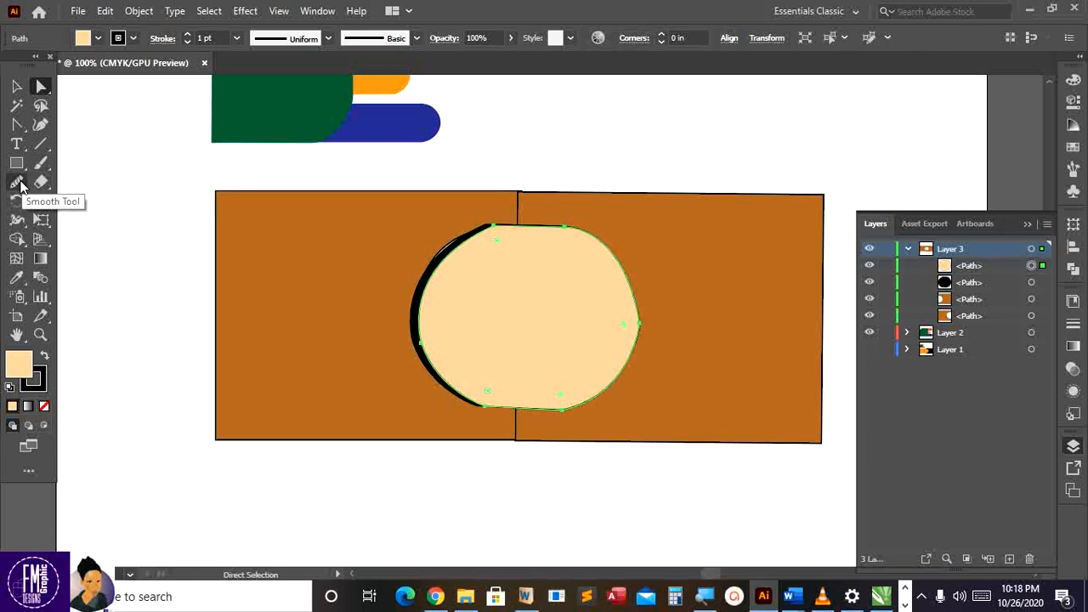
Run the Smooth Tool around the cream oval's bottom, right, top and left edges until its outline is even
{"action": "left_click", "coordinate": [17, 182]}
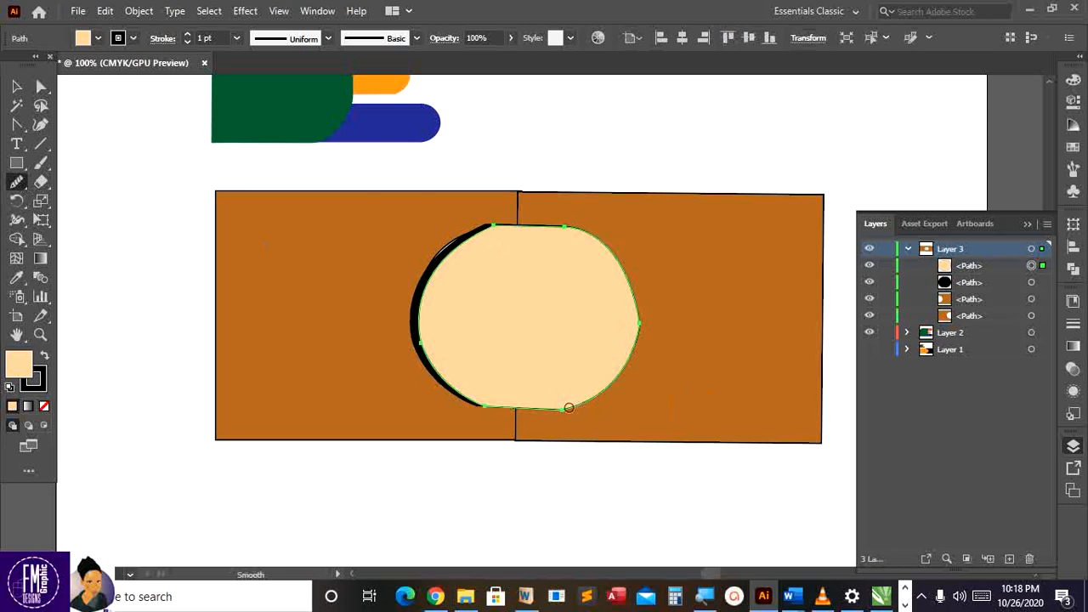
{"action": "left_click_drag", "start_coordinate": [568, 407], "coordinate": [484, 405]}
{"action": "left_click_drag", "start_coordinate": [631, 342], "coordinate": [630, 311]}
{"action": "mouse_move", "coordinate": [625, 271]}
{"action": "left_mouse_down"}
{"action": "mouse_move", "coordinate": [572, 229]}
{"action": "mouse_move", "coordinate": [485, 223]}
{"action": "mouse_move", "coordinate": [470, 229]}
{"action": "mouse_move", "coordinate": [496, 227]}
{"action": "mouse_move", "coordinate": [461, 238]}
{"action": "mouse_move", "coordinate": [442, 370]}
{"action": "mouse_move", "coordinate": [473, 405]}
{"action": "mouse_move", "coordinate": [510, 419]}
{"action": "left_mouse_up"}
{"action": "mouse_move", "coordinate": [455, 393]}
{"action": "left_mouse_down"}
{"action": "mouse_move", "coordinate": [515, 420]}
{"action": "mouse_move", "coordinate": [555, 406]}
{"action": "left_mouse_up"}
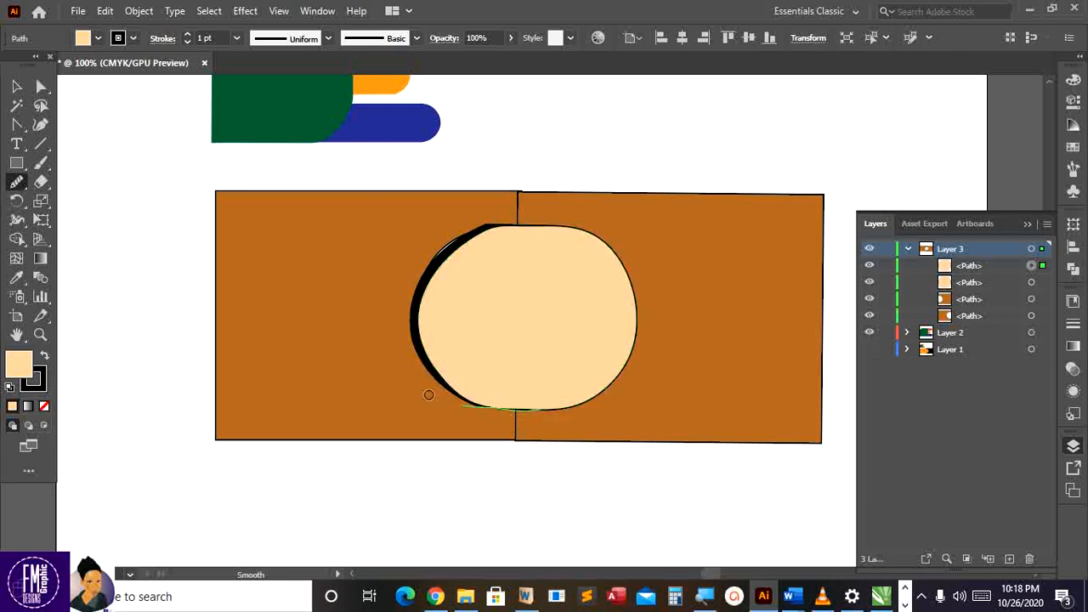
{"action": "mouse_move", "coordinate": [522, 227]}
{"action": "left_mouse_down"}
{"action": "mouse_move", "coordinate": [472, 238]}
{"action": "mouse_move", "coordinate": [554, 223]}
{"action": "left_mouse_up"}
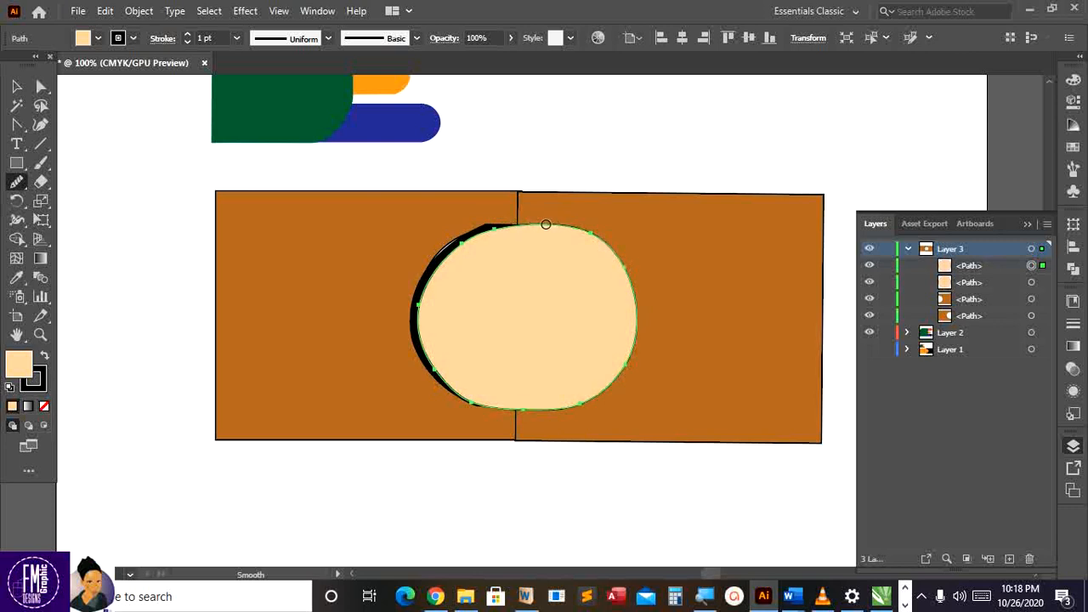
{"action": "left_click_drag", "start_coordinate": [478, 233], "coordinate": [449, 252]}
{"action": "left_click_drag", "start_coordinate": [600, 388], "coordinate": [558, 402]}
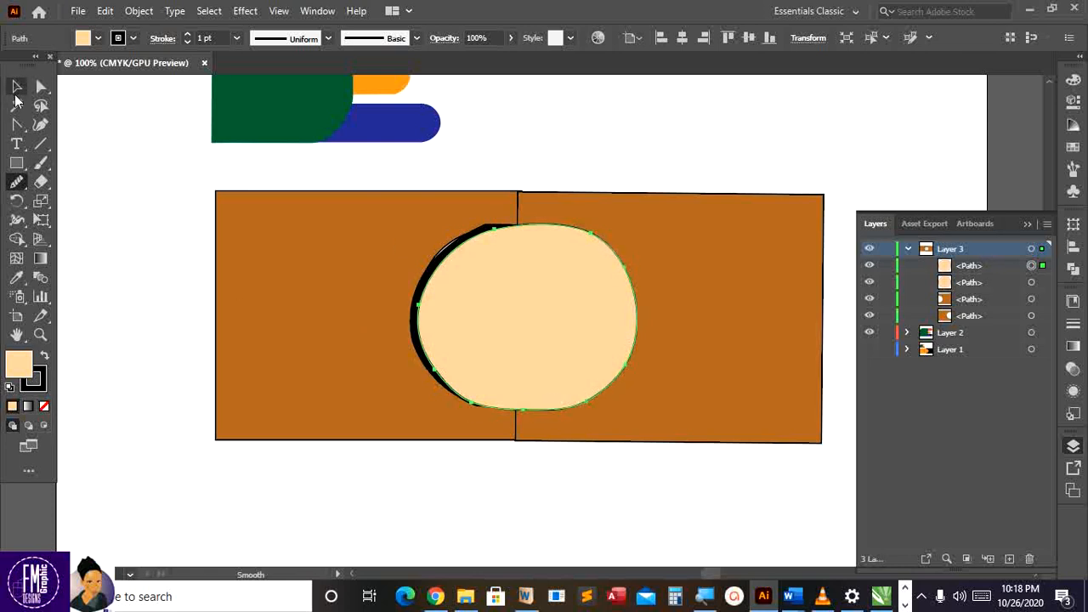
Nudge the right brown rectangle slightly left so it meets the left one
{"action": "left_click", "coordinate": [17, 89]}
{"action": "left_click", "coordinate": [754, 266]}
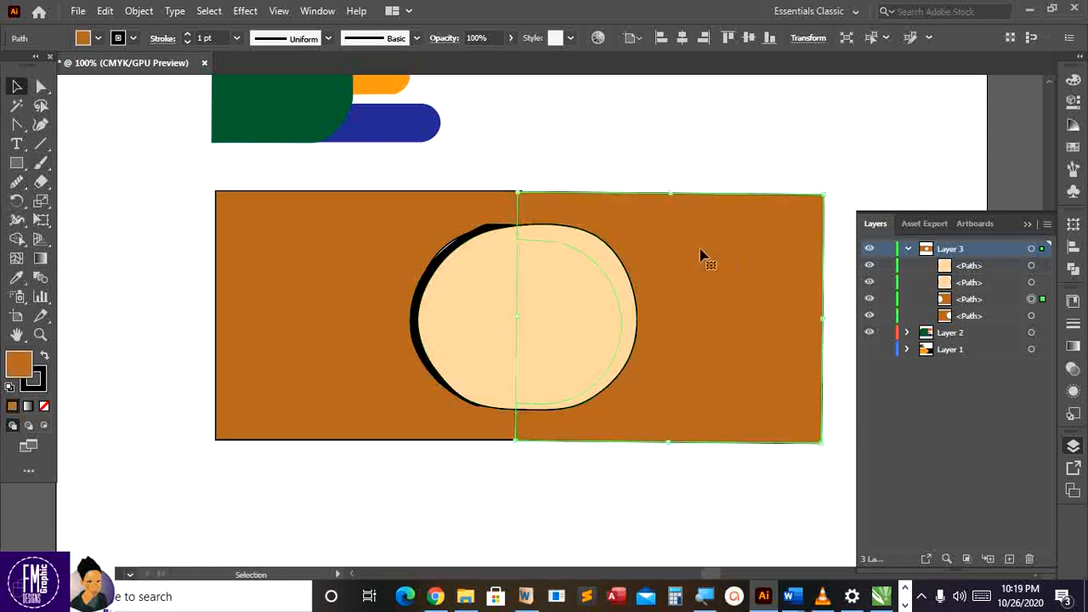
{"action": "key", "text": "Left"}
{"action": "key", "text": "Left"}
{"action": "key", "text": "Left"}
{"action": "key", "text": "Left"}
{"action": "key", "text": "Left"}
{"action": "key", "text": "Left"}
{"action": "key", "text": "Left"}
{"action": "key", "text": "Left"}
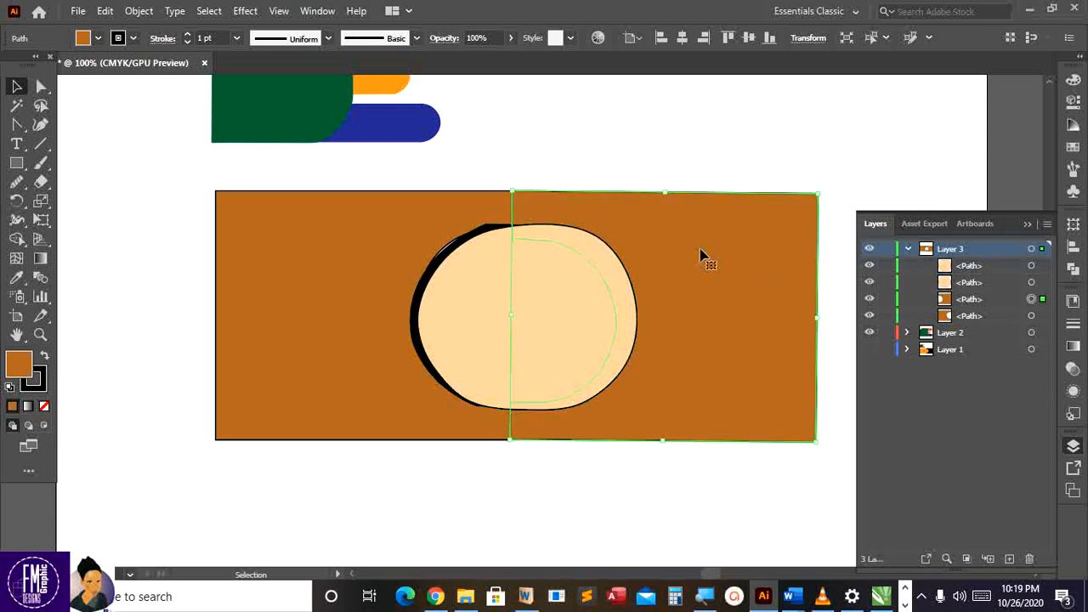
Set the stroke to None on both brown rectangles, then deselect
{"action": "left_click", "coordinate": [44, 376]}
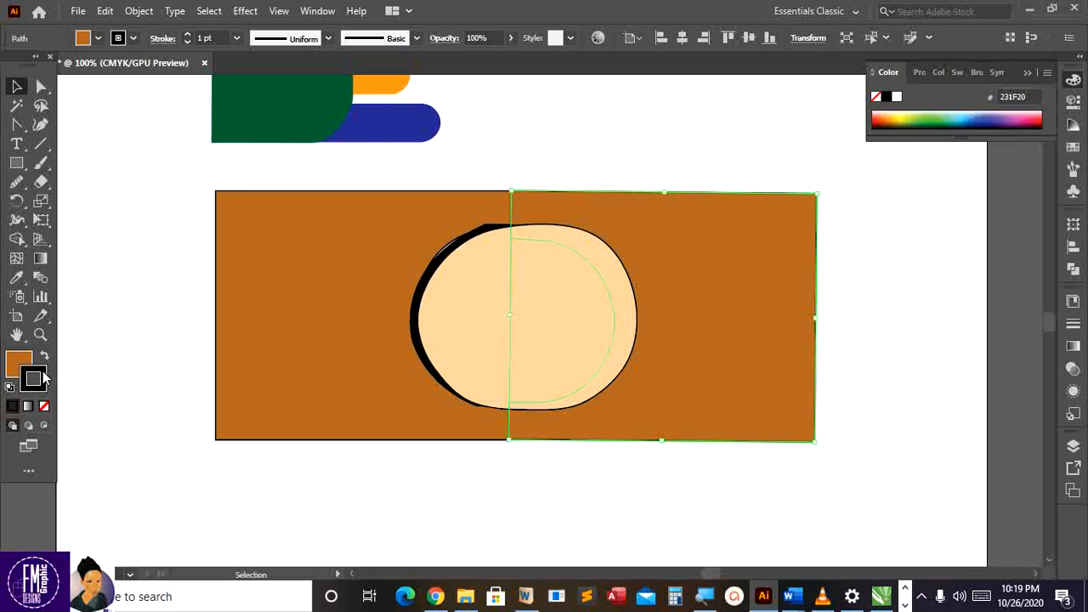
{"action": "left_click", "coordinate": [45, 407]}
{"action": "left_click", "coordinate": [291, 292]}
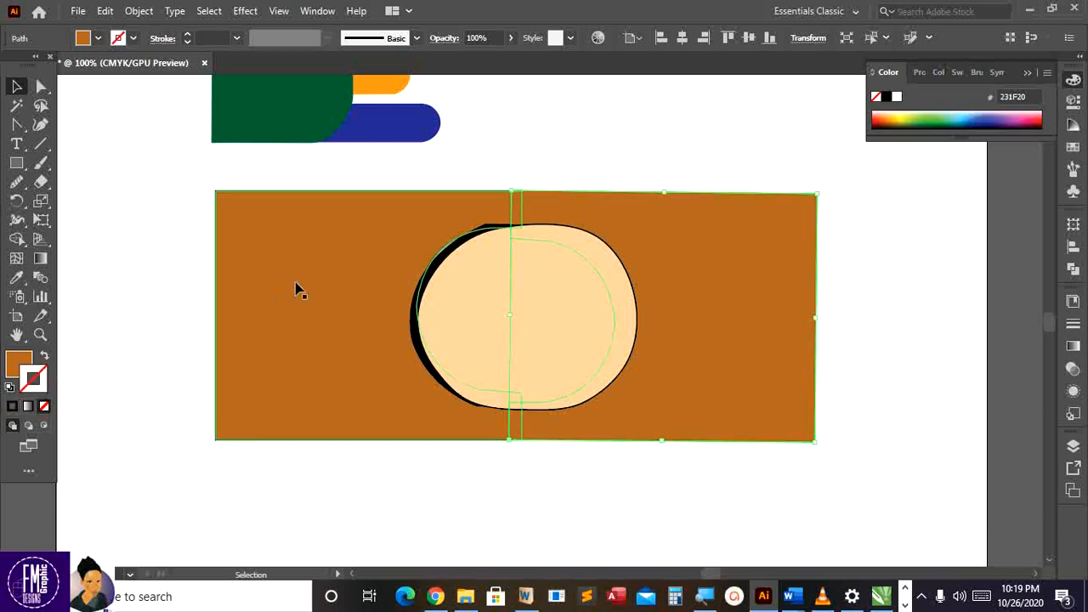
{"action": "left_click", "coordinate": [46, 408]}
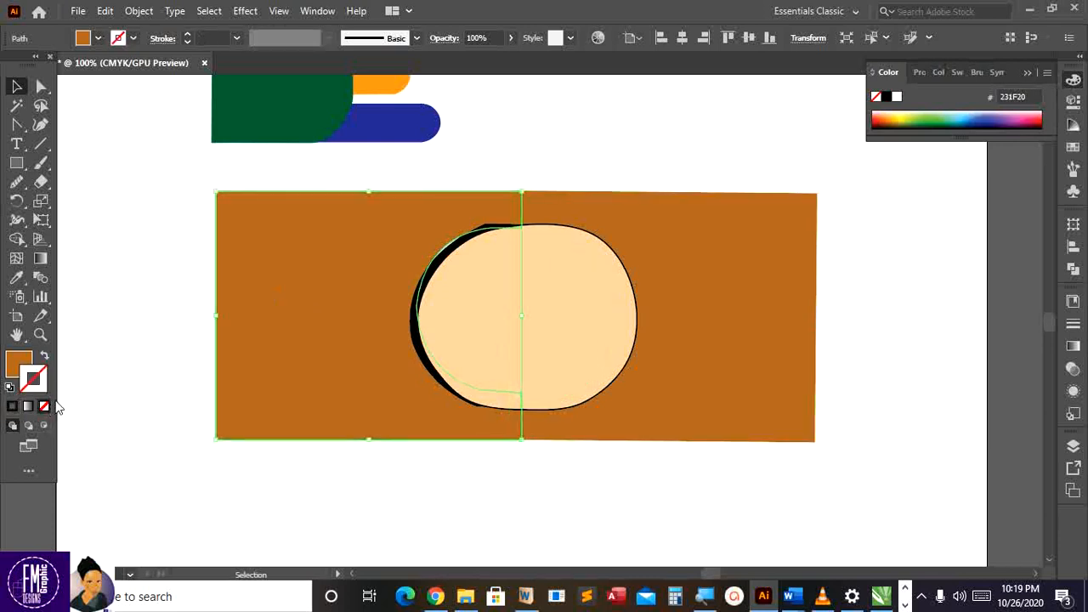
{"action": "left_click", "coordinate": [159, 324]}
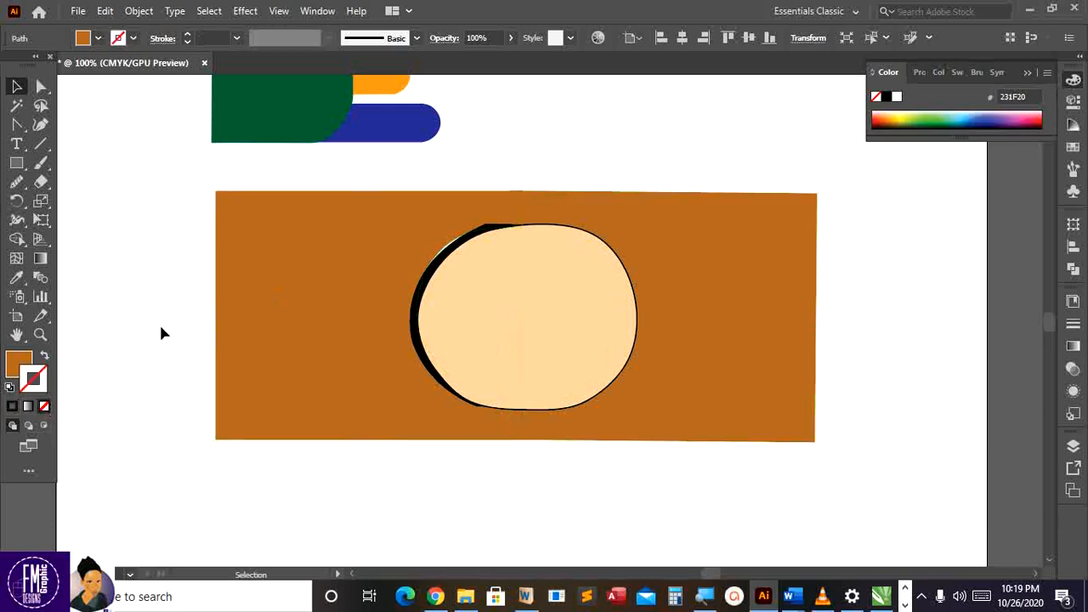
Delete the black crescent and enlarge the cream oval from its top-left corner
{"action": "left_click", "coordinate": [475, 238]}
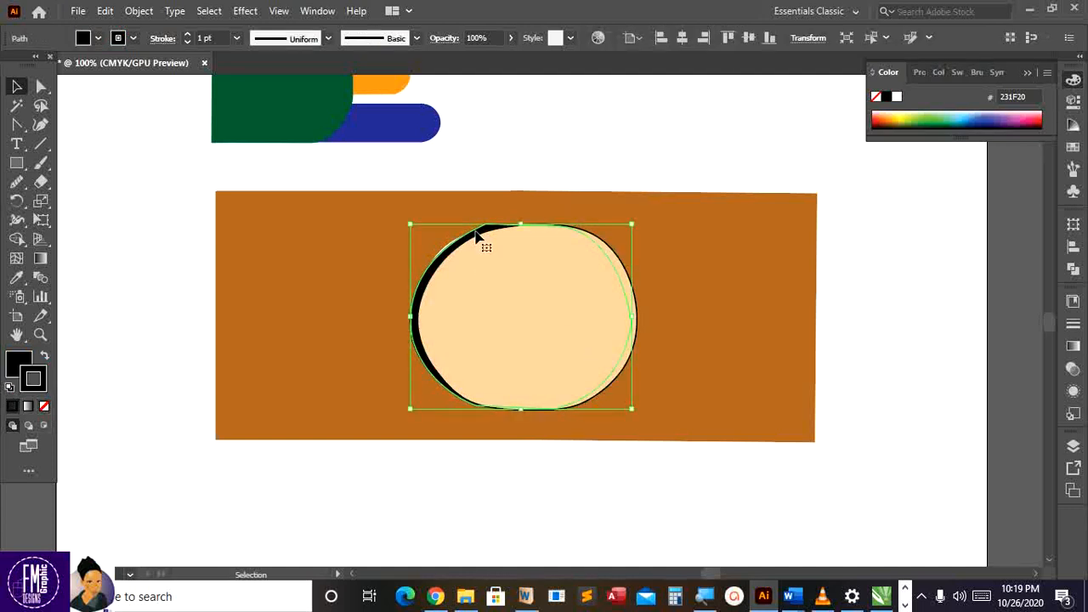
{"action": "key", "text": "Delete"}
{"action": "left_click", "coordinate": [481, 264]}
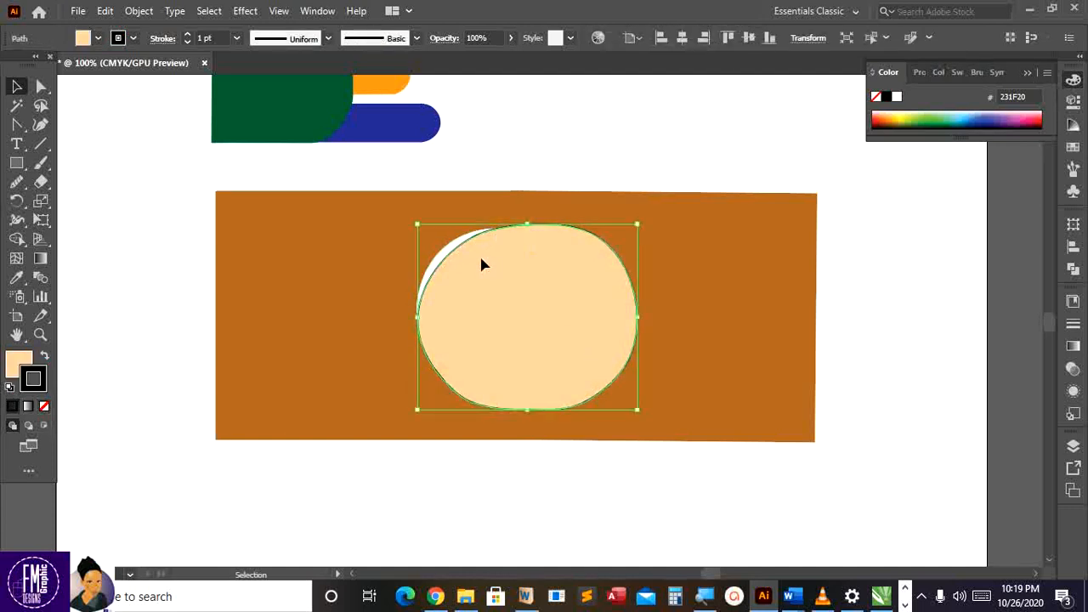
{"action": "left_click_drag", "start_coordinate": [416, 225], "coordinate": [400, 217]}
Shift the cream oval slightly right and up, and remove the outline from the oval behind
{"action": "key", "text": "a"}
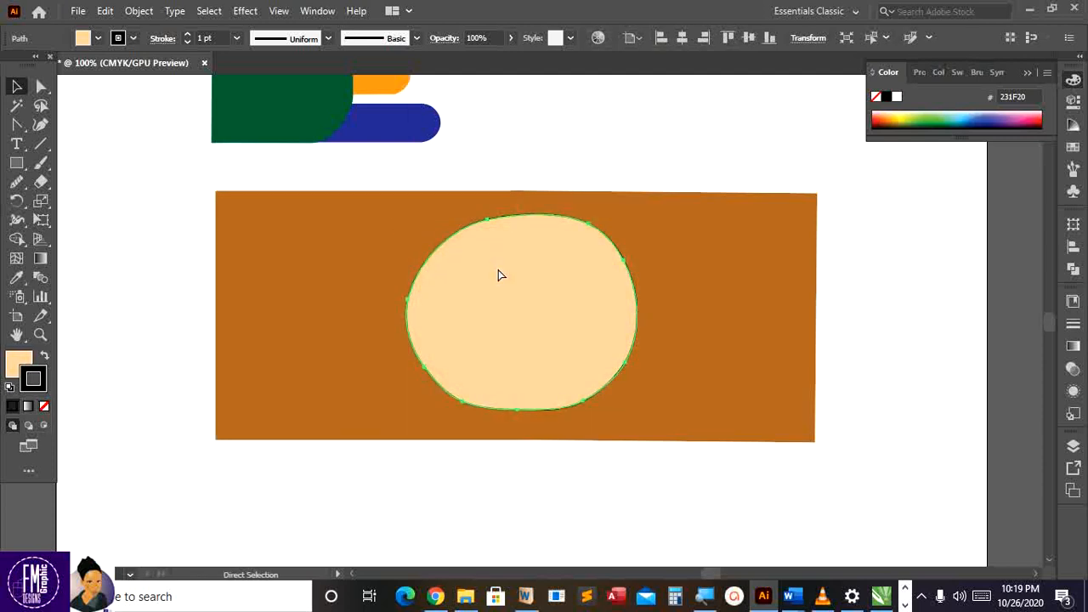
{"action": "key", "text": "v"}
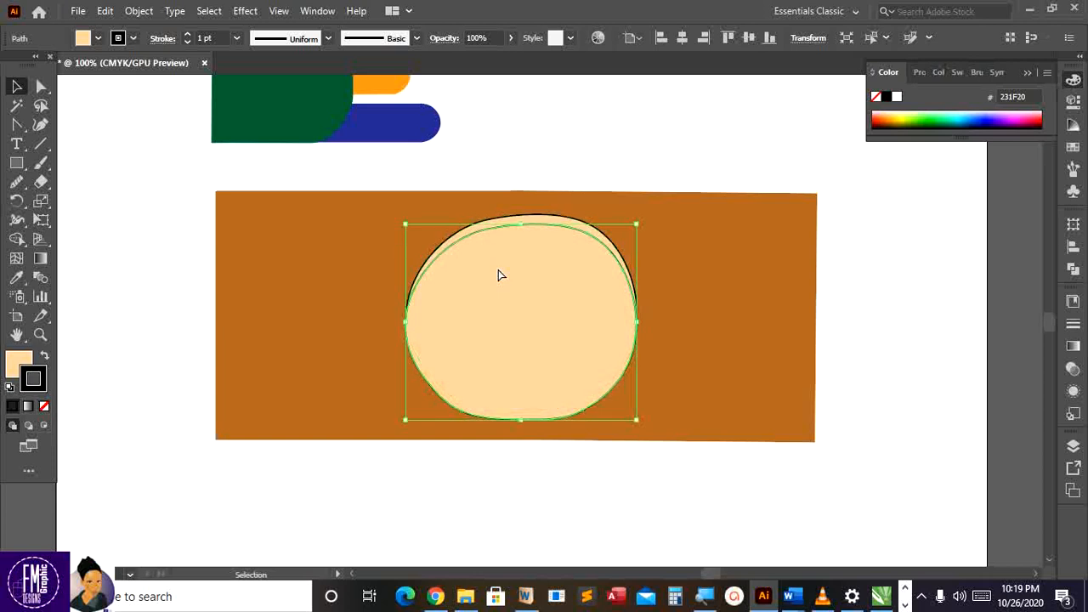
{"action": "left_click_drag", "start_coordinate": [508, 274], "coordinate": [516, 263]}
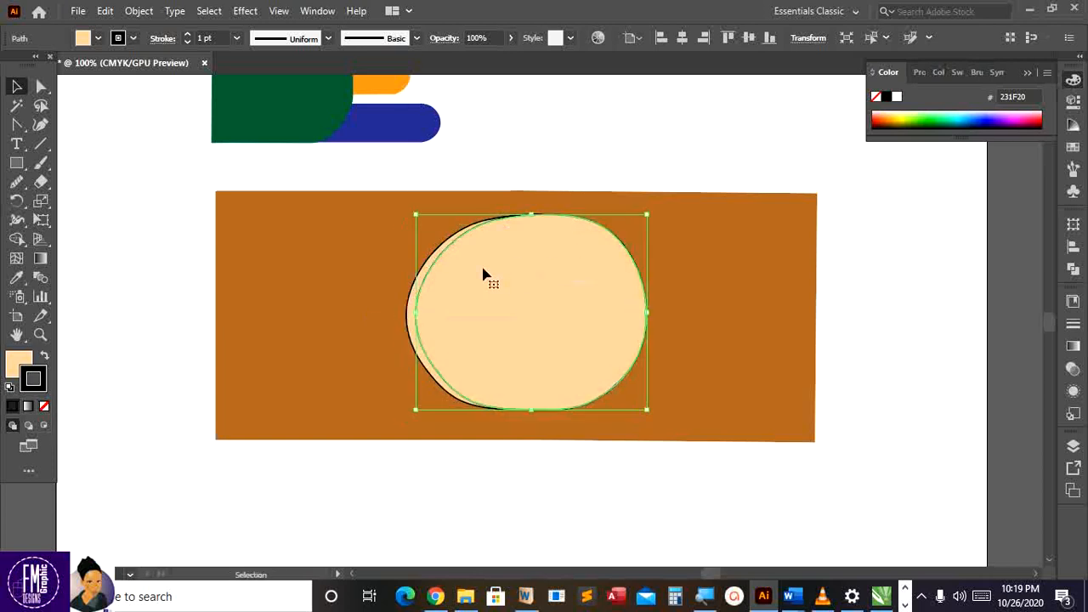
{"action": "left_click", "coordinate": [386, 332]}
{"action": "left_click", "coordinate": [408, 333]}
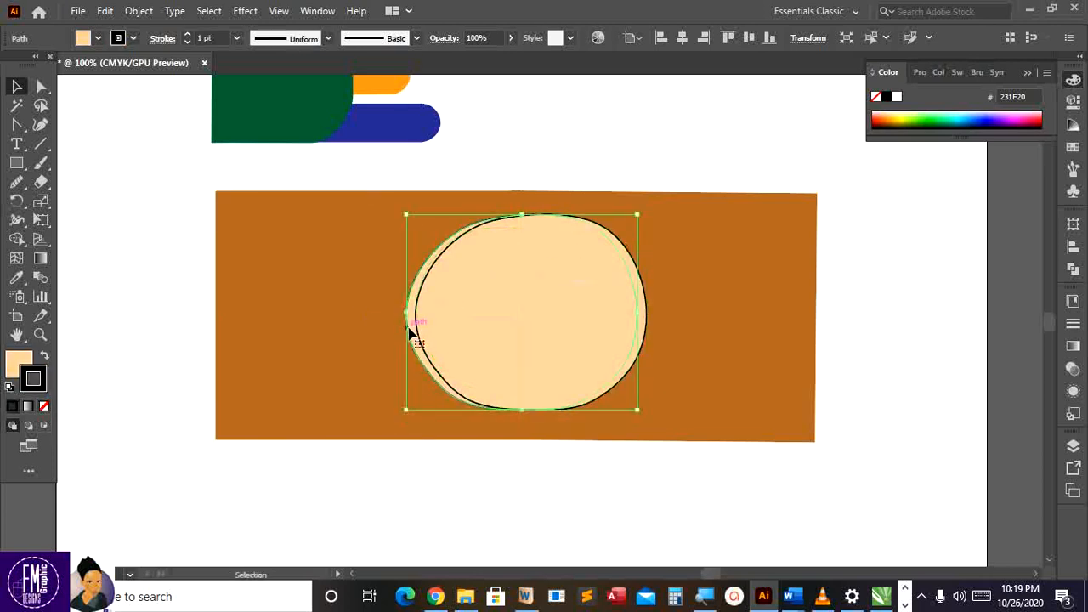
{"action": "left_click", "coordinate": [44, 407]}
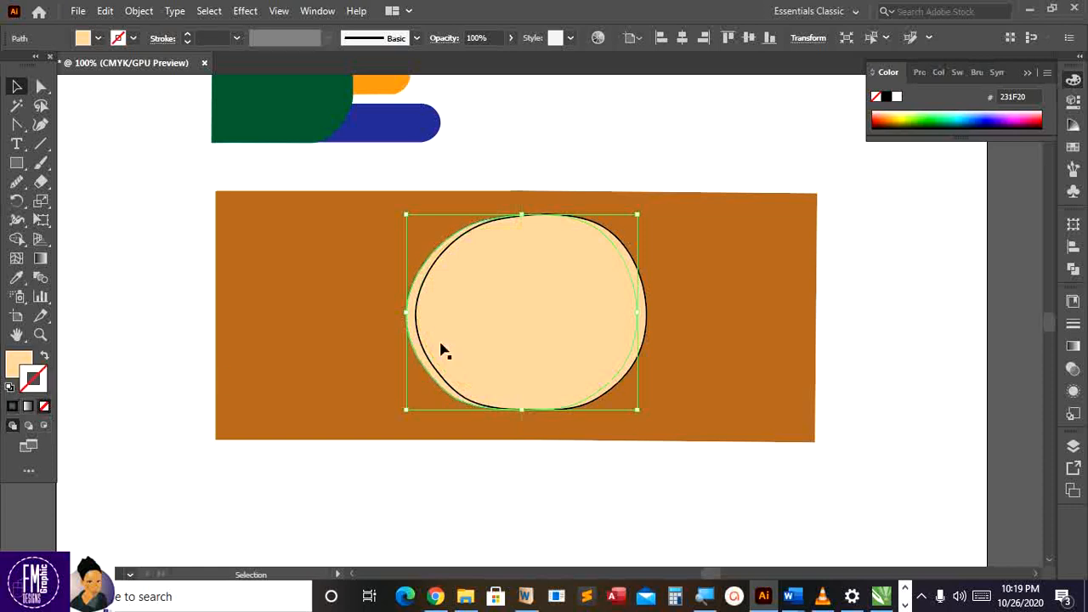
{"action": "left_click", "coordinate": [451, 340]}
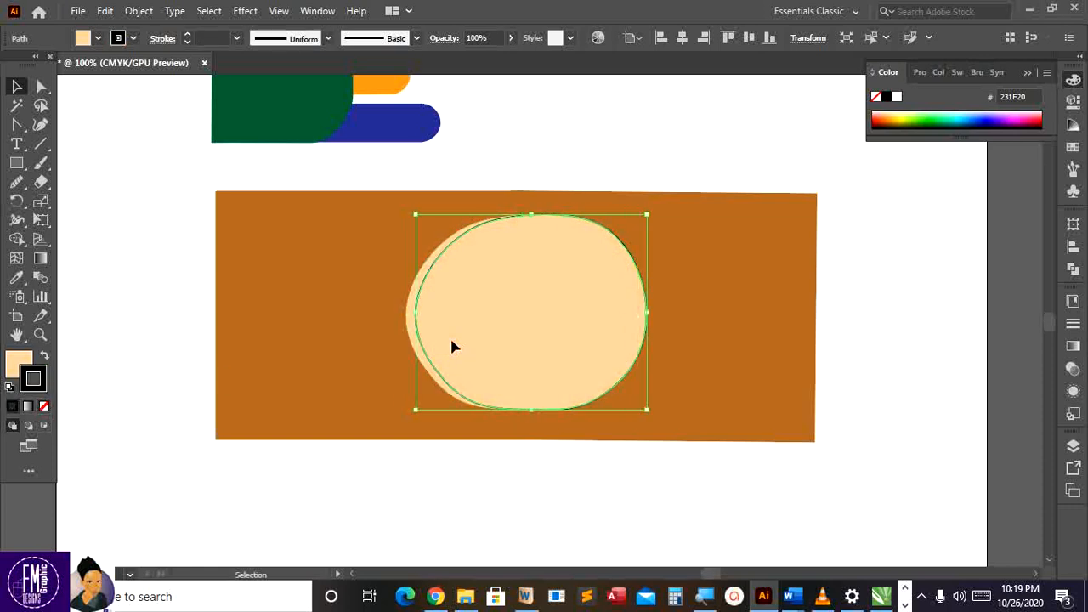
Fill the front face oval with yellow, nudge it left and down, and remove its outline
{"action": "left_click", "coordinate": [100, 38]}
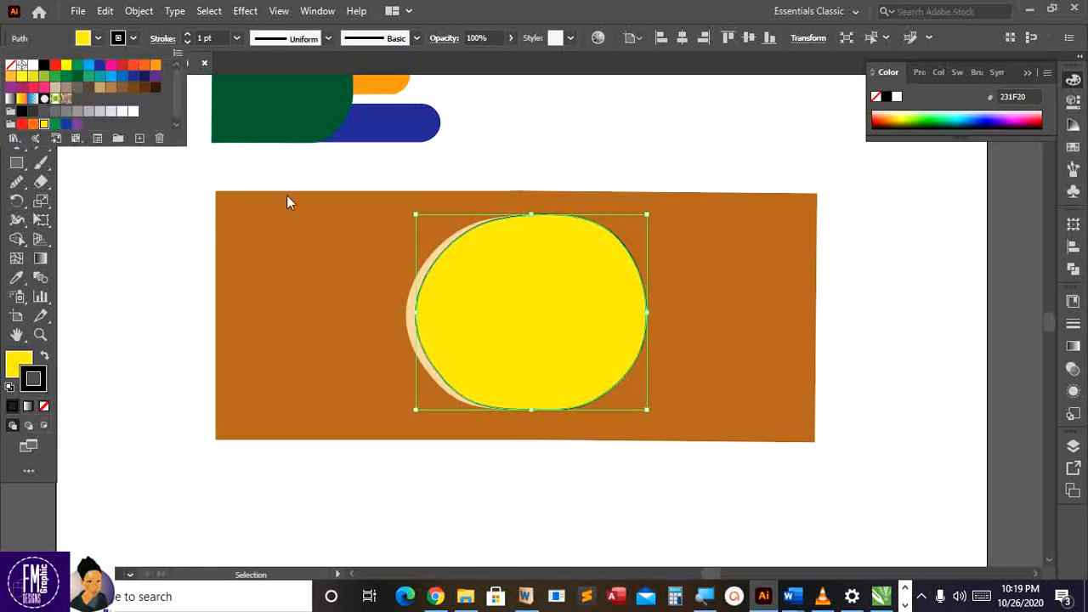
{"action": "left_click", "coordinate": [467, 286]}
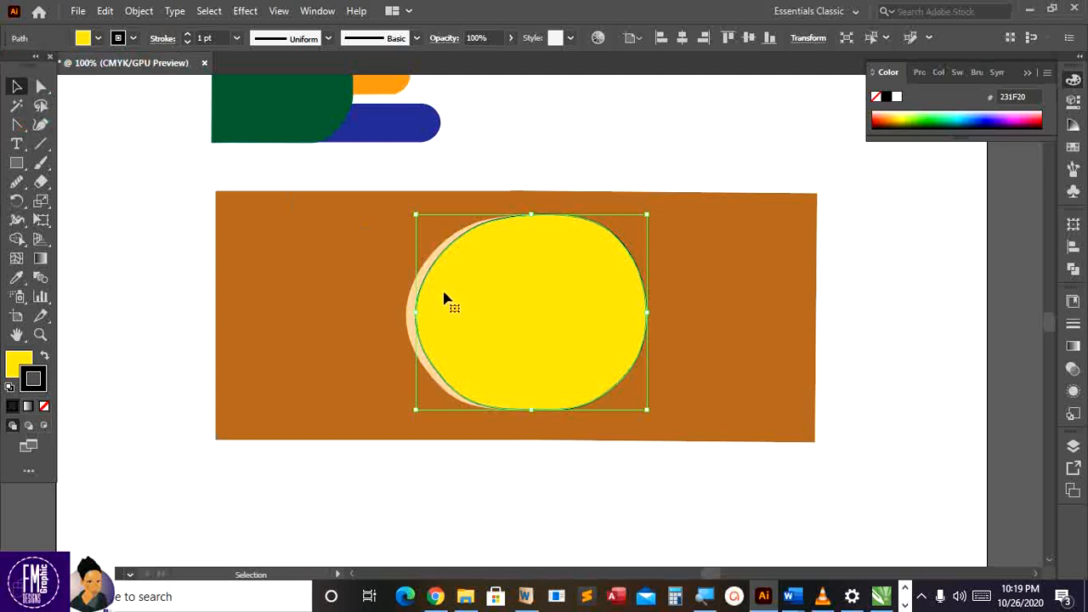
{"action": "key", "text": "Left"}
{"action": "key", "text": "Left"}
{"action": "key", "text": "Left"}
{"action": "key", "text": "Left"}
{"action": "key", "text": "Left"}
{"action": "key", "text": "Left"}
{"action": "key", "text": "Down"}
{"action": "key", "text": "Down"}
{"action": "key", "text": "Down"}
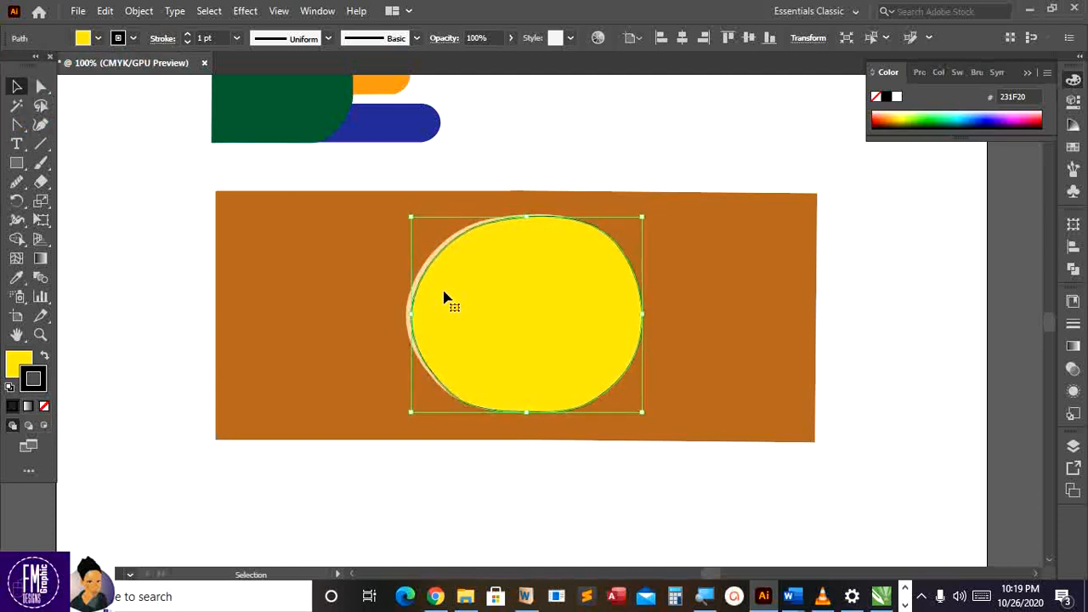
{"action": "left_click", "coordinate": [545, 207]}
{"action": "left_click", "coordinate": [617, 298]}
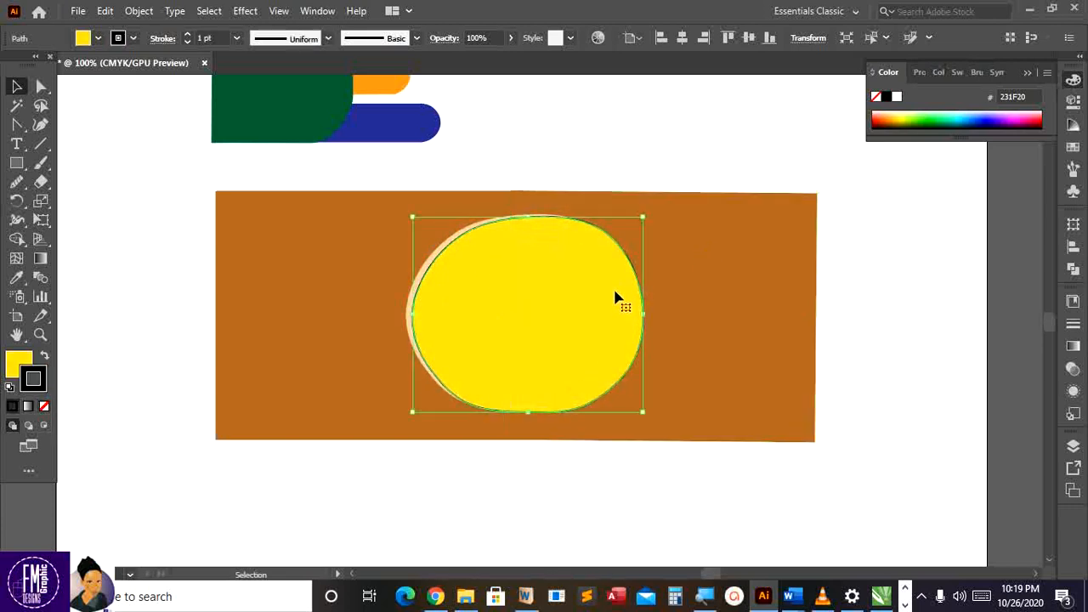
{"action": "left_click", "coordinate": [45, 406]}
Zoom out to 72.72% to see the whole brown band and yellow circle, then open File Explorer
{"action": "left_click", "coordinate": [322, 400]}
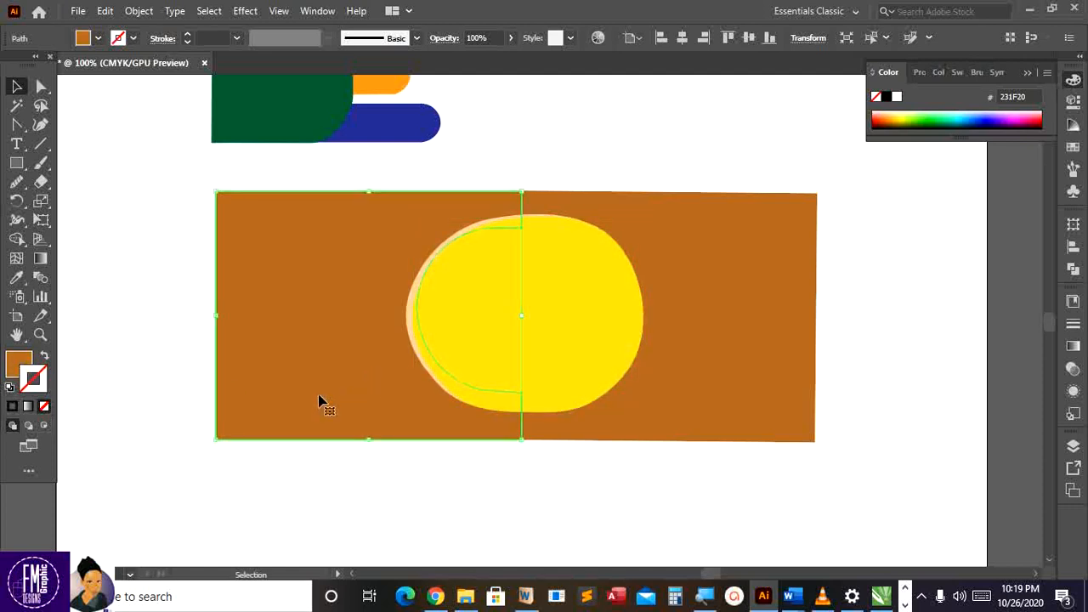
{"action": "scroll", "coordinate": [323, 396], "scroll_direction": "down", "scroll_amount": 2}
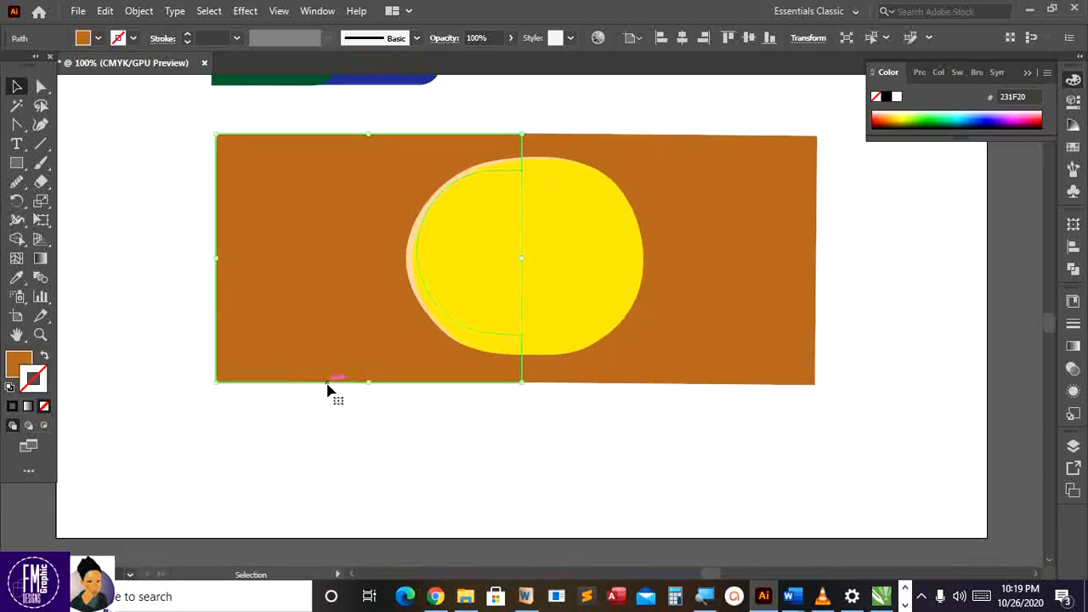
{"action": "scroll", "coordinate": [327, 389], "scroll_direction": "up", "scroll_amount": 3}
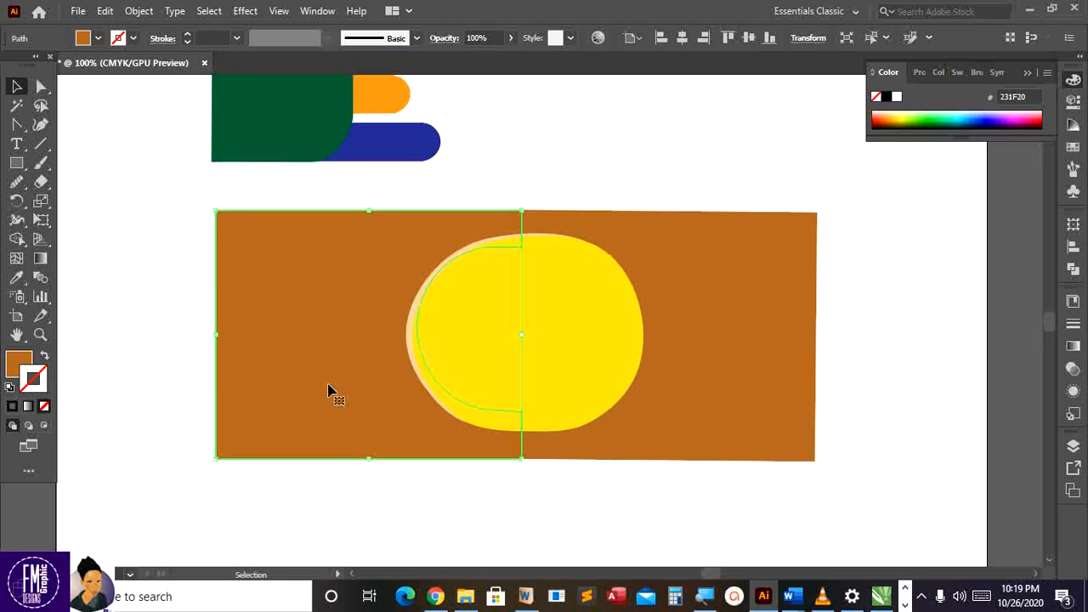
{"action": "scroll", "coordinate": [327, 382], "scroll_direction": "down", "scroll_amount": 10}
{"action": "scroll", "coordinate": [324, 368], "scroll_direction": "up", "scroll_amount": 5}
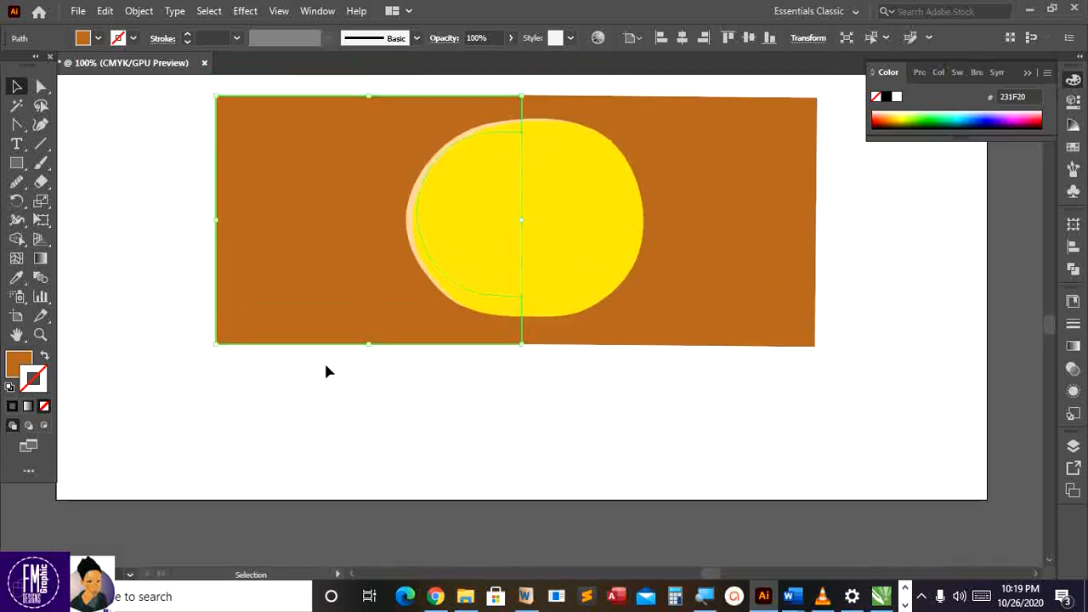
{"action": "key", "text": "a"}
{"action": "key", "text": "ctrl+minus"}
{"action": "key", "text": "v"}
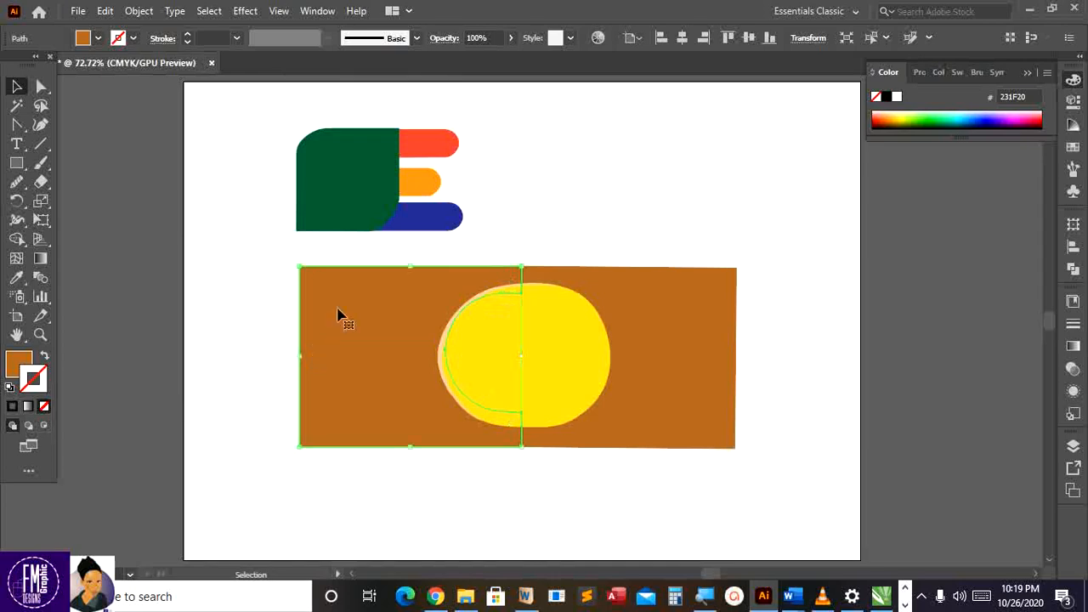
{"action": "scroll", "coordinate": [338, 315], "scroll_direction": "down", "scroll_amount": 3}
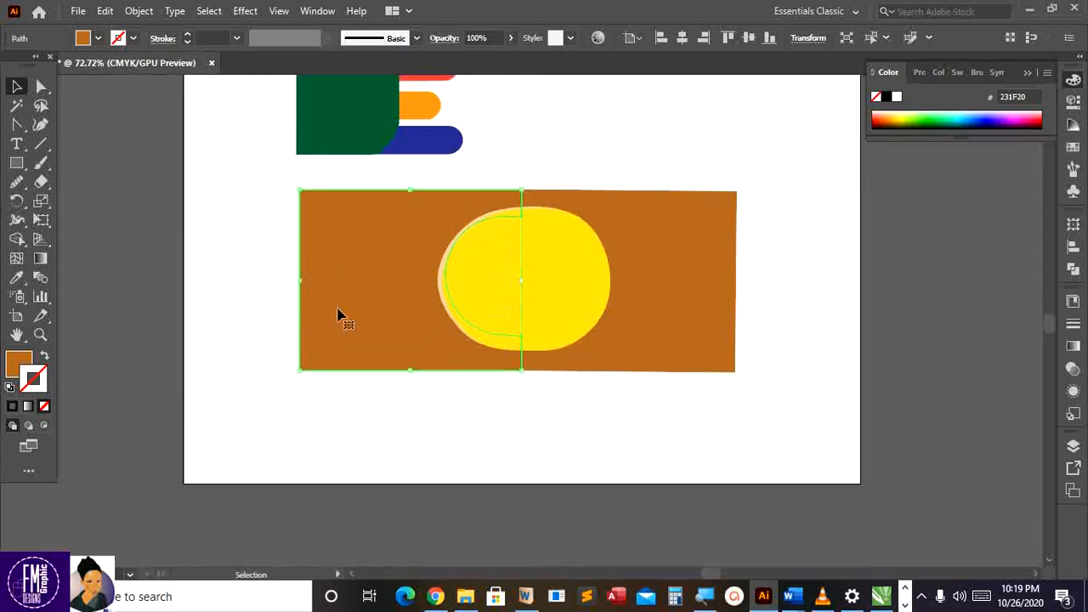
{"action": "left_click", "coordinate": [464, 596]}
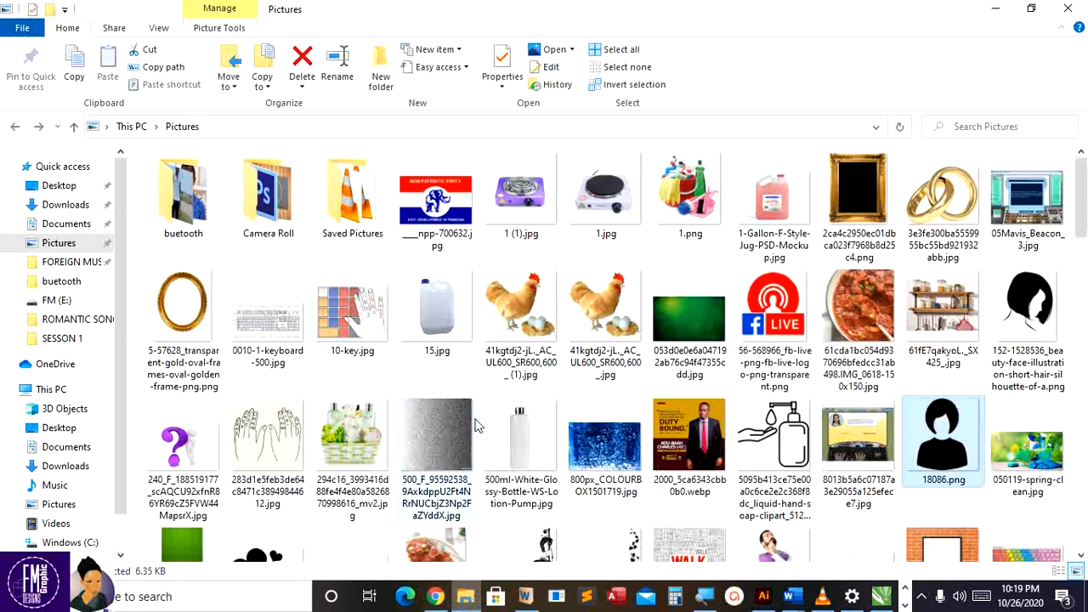
Copy 18086.png from the Pictures folder and return to the Illustrator document
{"action": "right_click", "coordinate": [932, 443]}
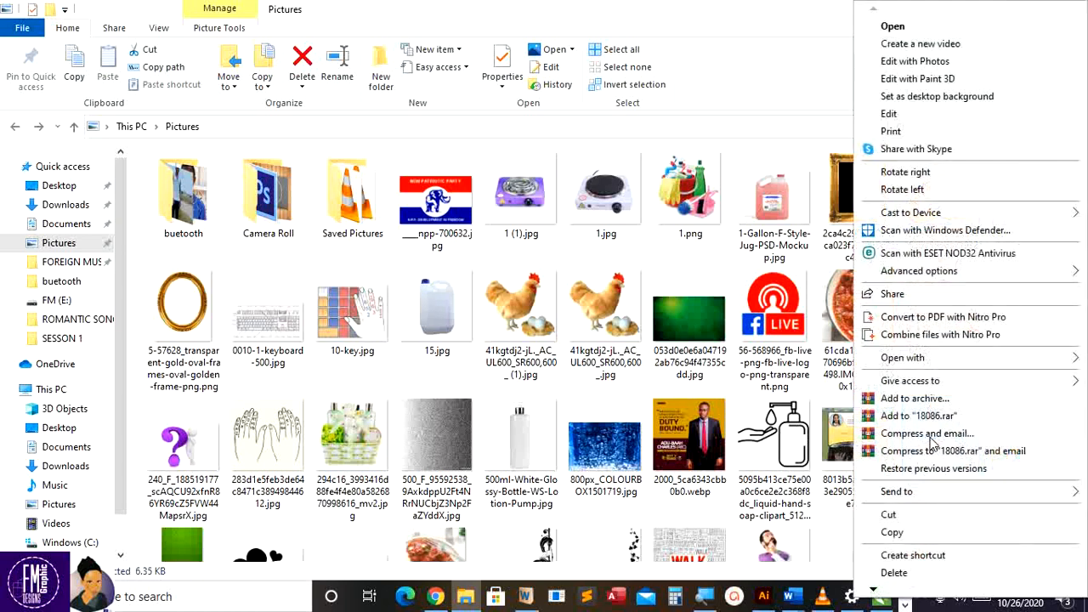
{"action": "left_click", "coordinate": [893, 532]}
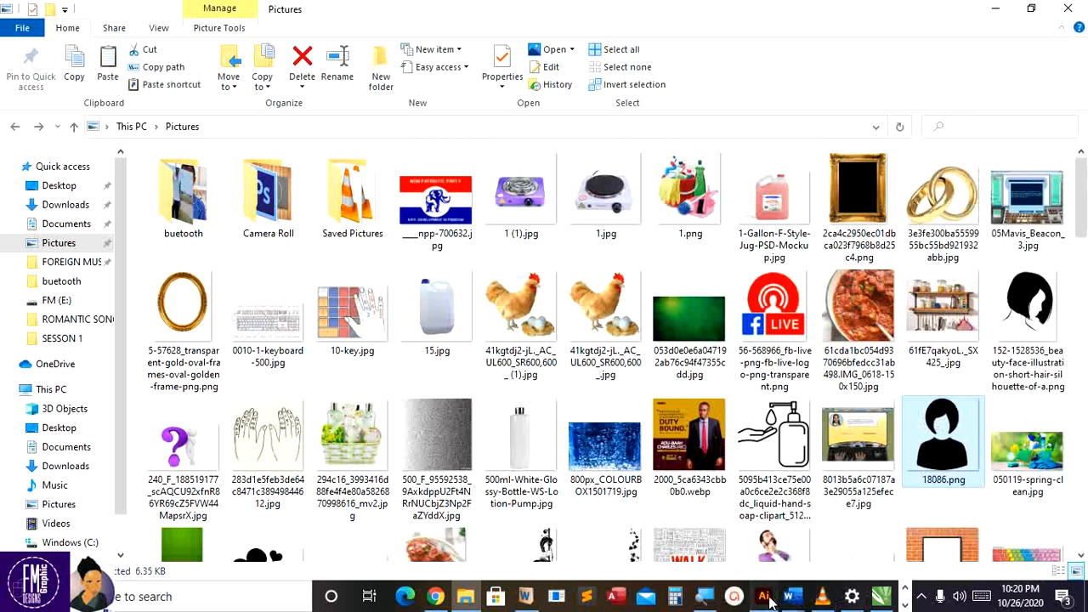
{"action": "left_click", "coordinate": [764, 597]}
{"action": "left_click", "coordinate": [235, 240]}
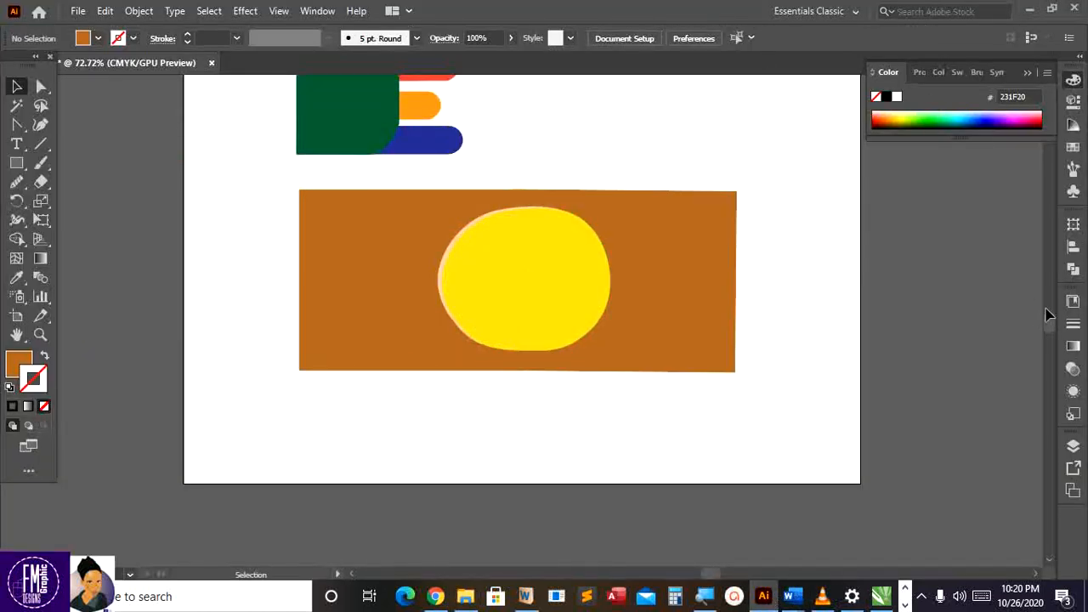
Add a new blank artboard from the Artboards panel
{"action": "left_click", "coordinate": [1074, 447]}
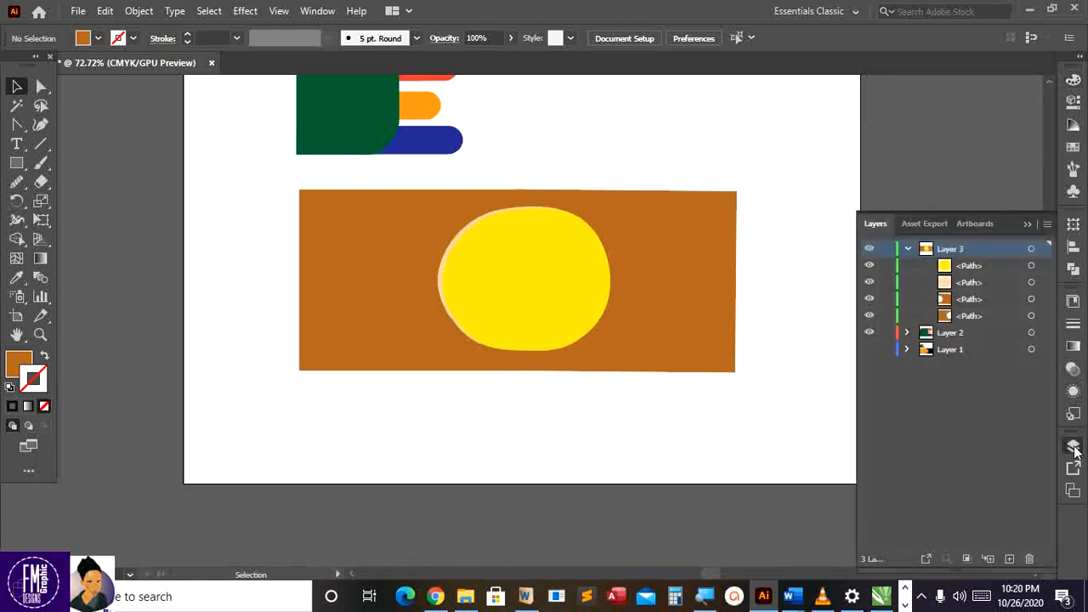
{"action": "left_click", "coordinate": [963, 223]}
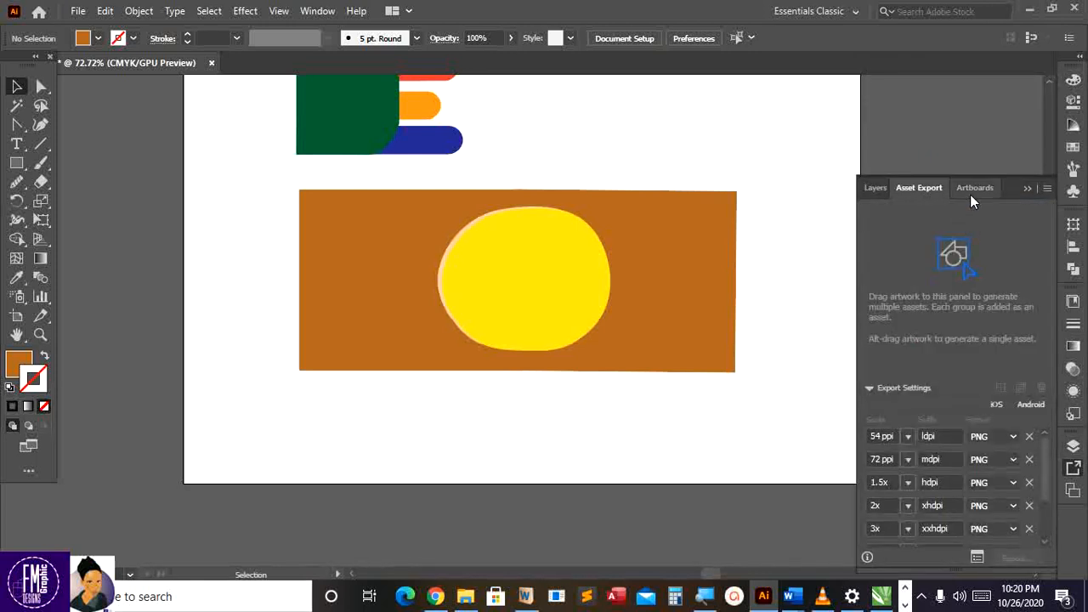
{"action": "left_click", "coordinate": [973, 189]}
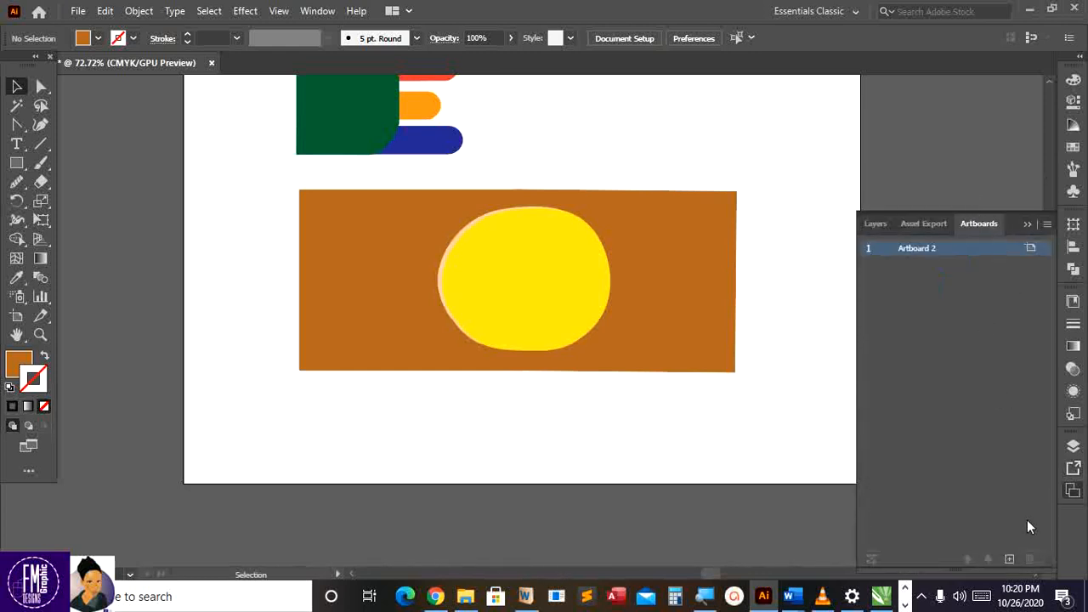
{"action": "left_click", "coordinate": [1010, 559]}
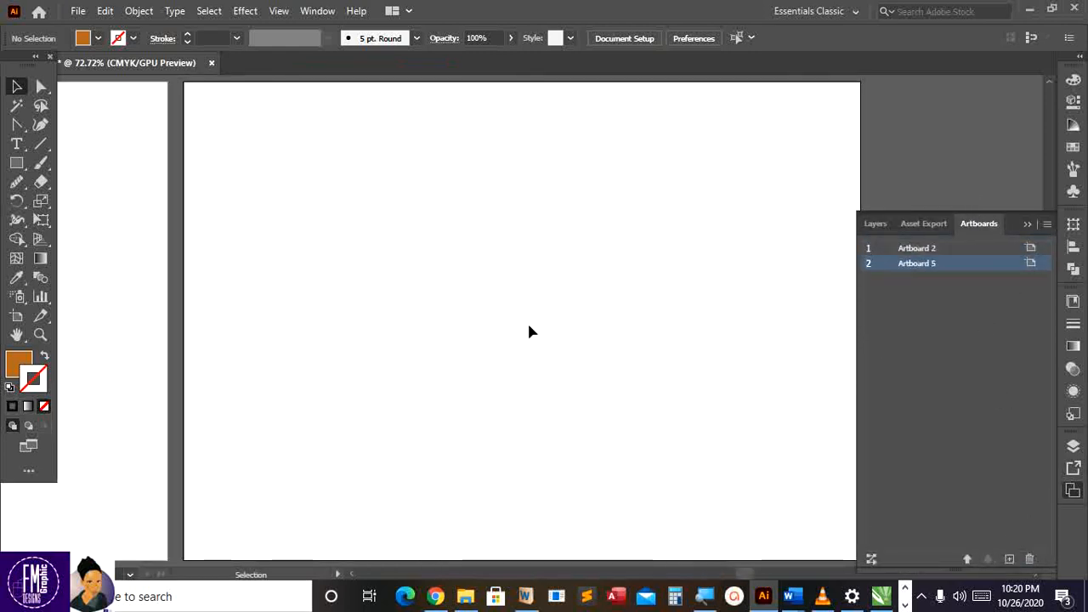
Paste the 18086.png silhouette and enlarge it to fill most of Artboard 5
{"action": "key", "text": "a"}
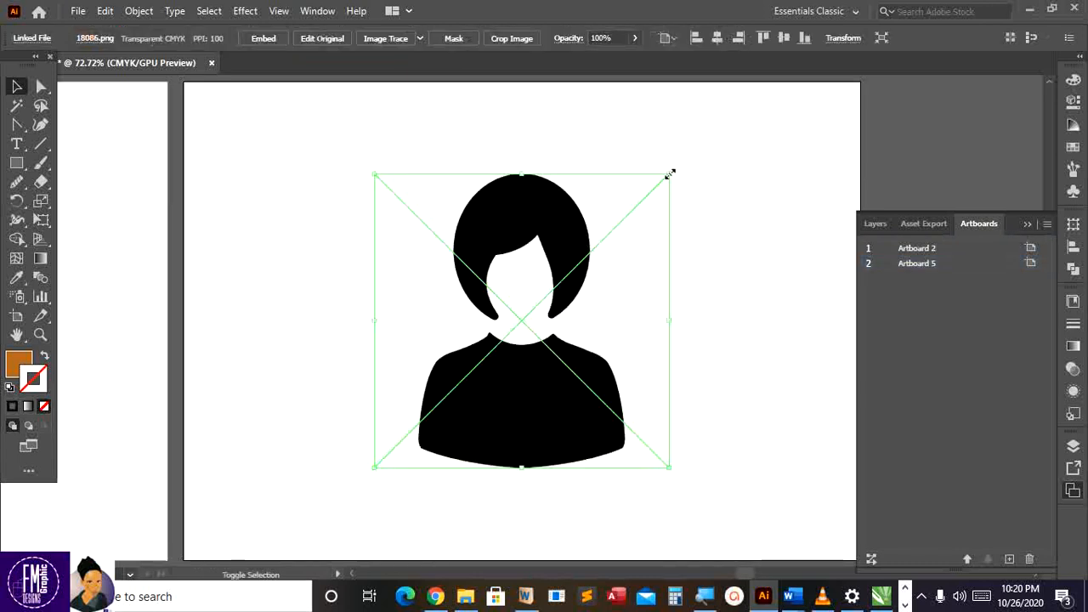
{"action": "left_click_drag", "start_coordinate": [669, 174], "coordinate": [733, 127]}
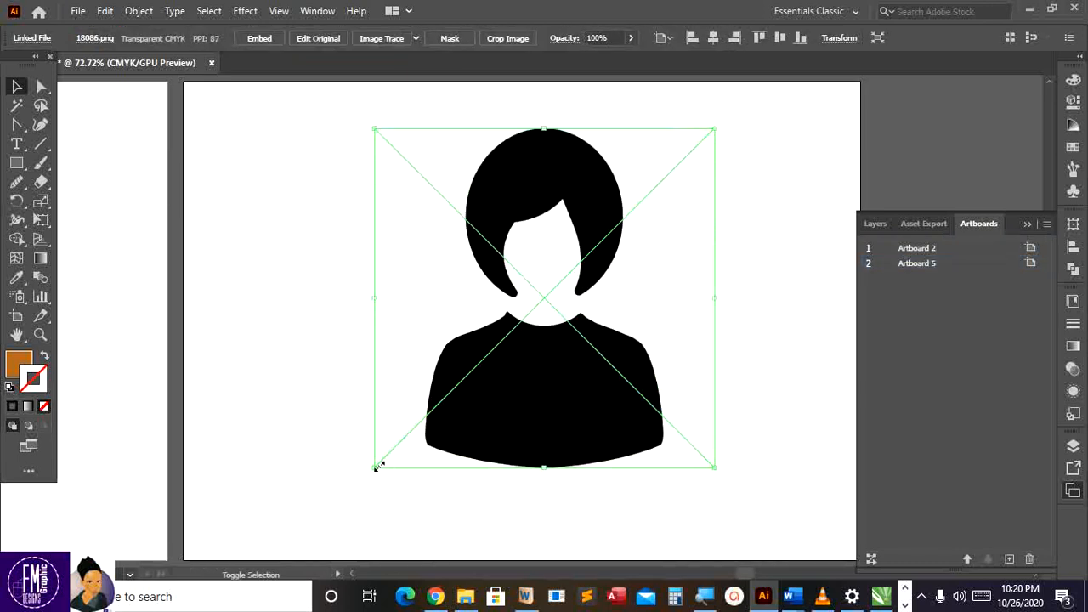
{"action": "left_click_drag", "start_coordinate": [375, 466], "coordinate": [286, 520]}
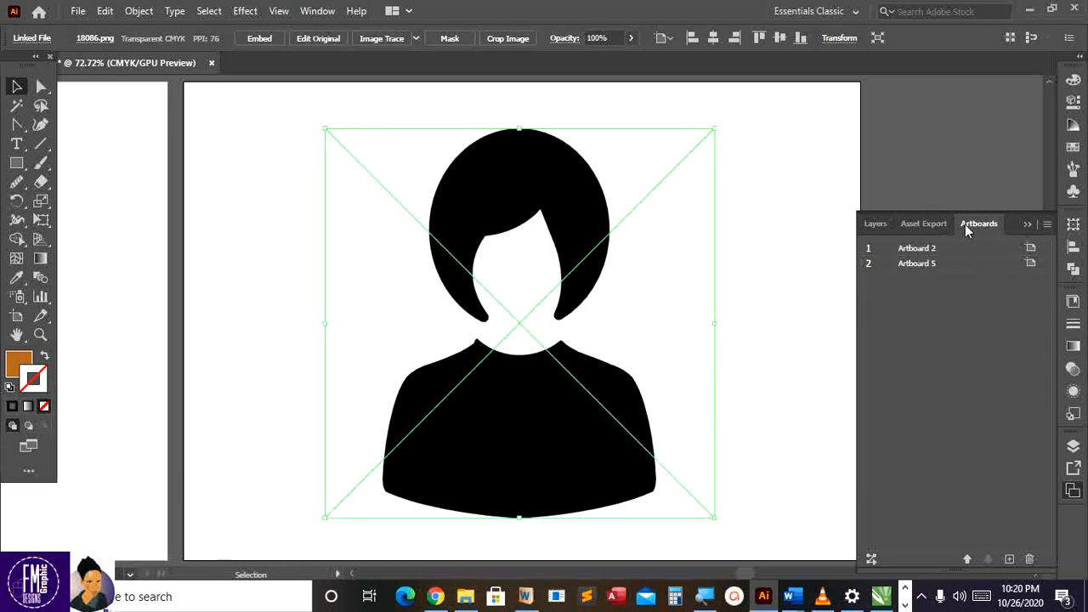
{"action": "left_click", "coordinate": [874, 225]}
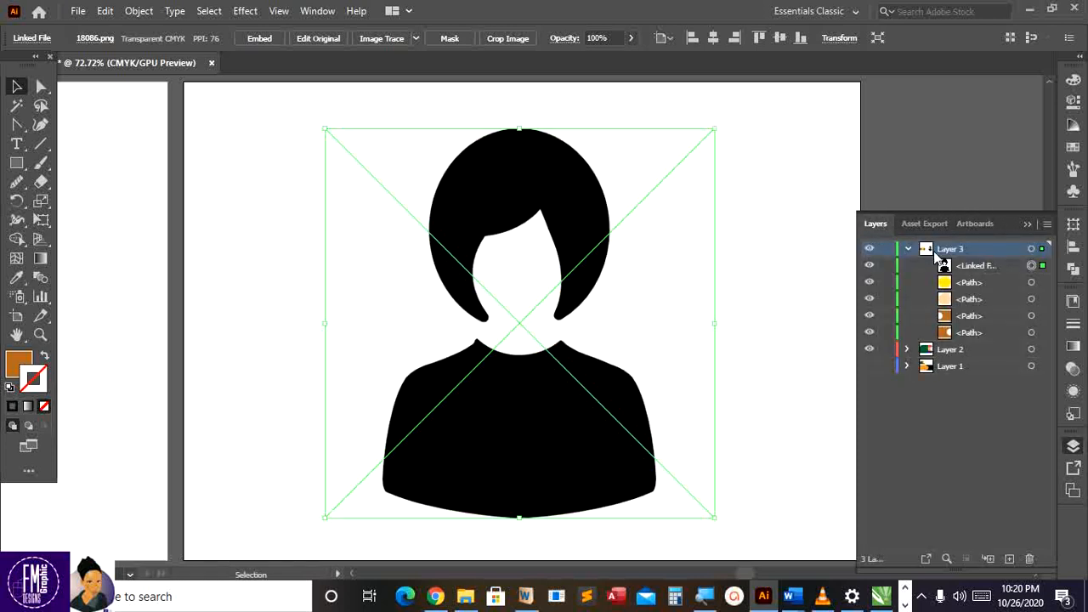
Lock the linked 18086.png image inside Layer 3
{"action": "left_click", "coordinate": [912, 266]}
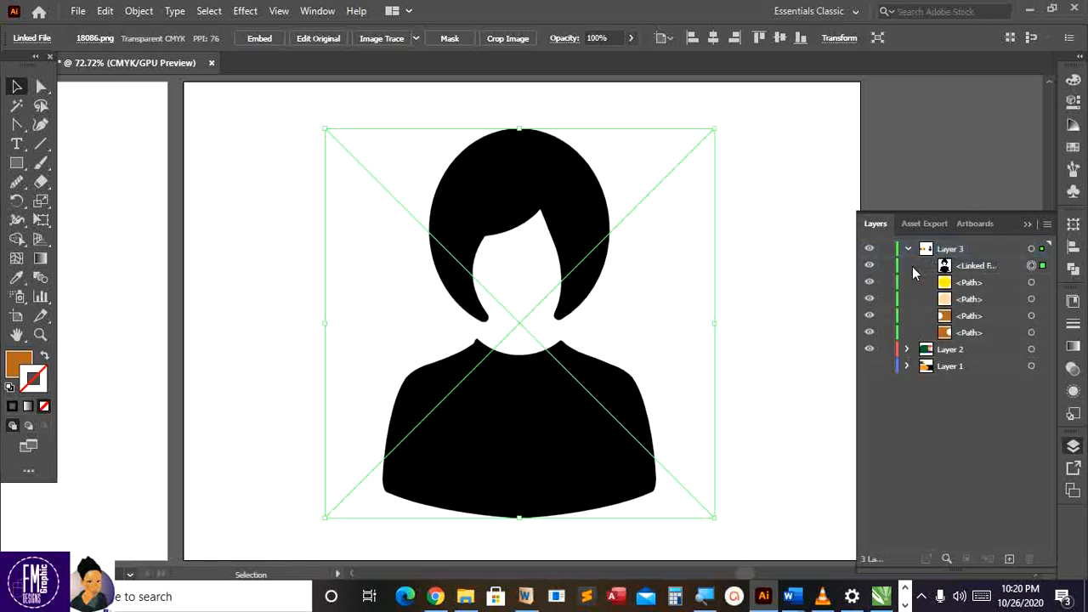
{"action": "left_click", "coordinate": [907, 249]}
{"action": "left_click", "coordinate": [906, 250]}
{"action": "left_click", "coordinate": [885, 266]}
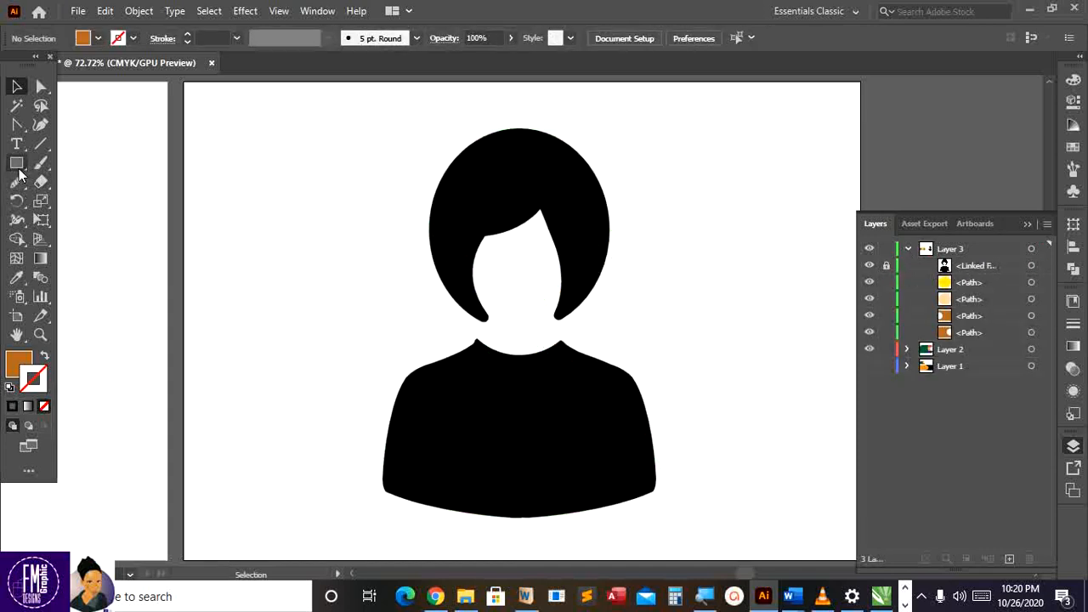
{"action": "key", "text": "p"}
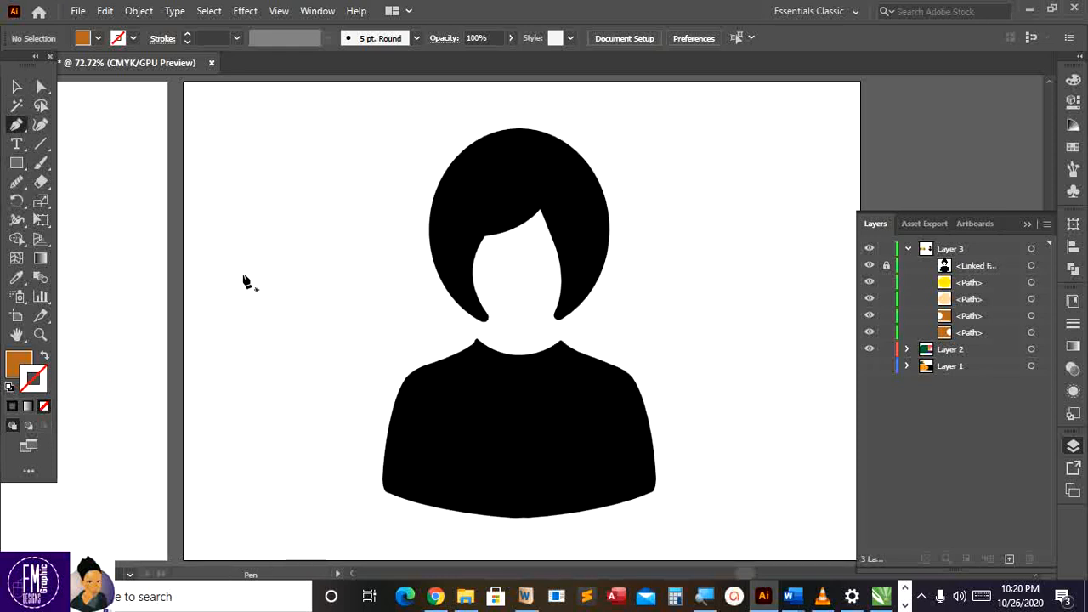
Start an unfilled pen path at the hair's lower left, curving up along the inner hairline
{"action": "scroll", "coordinate": [576, 230], "scroll_direction": "up", "scroll_amount": 2}
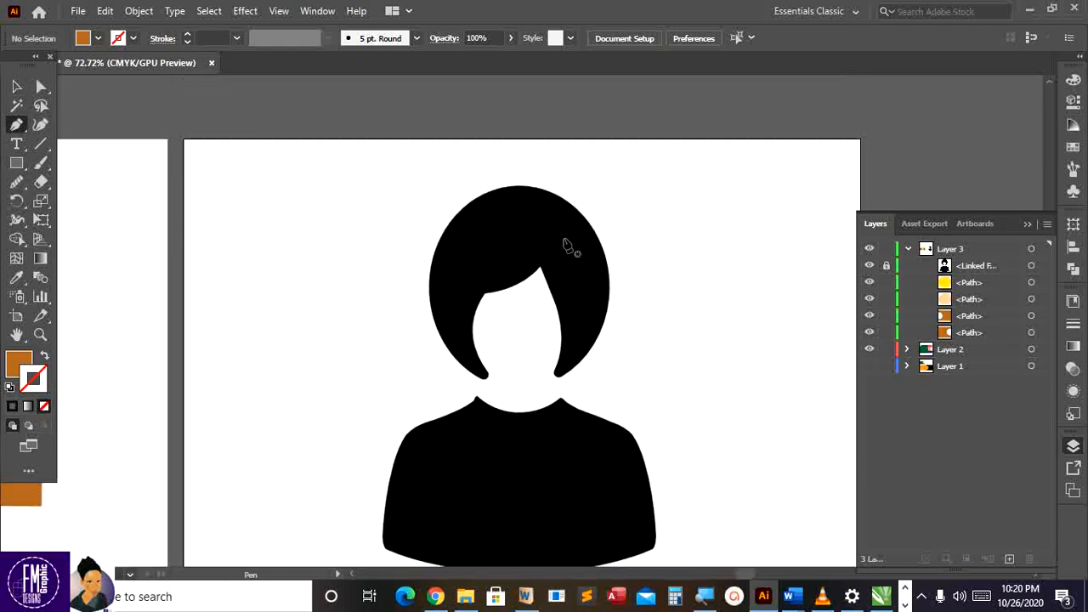
{"action": "left_click", "coordinate": [487, 372]}
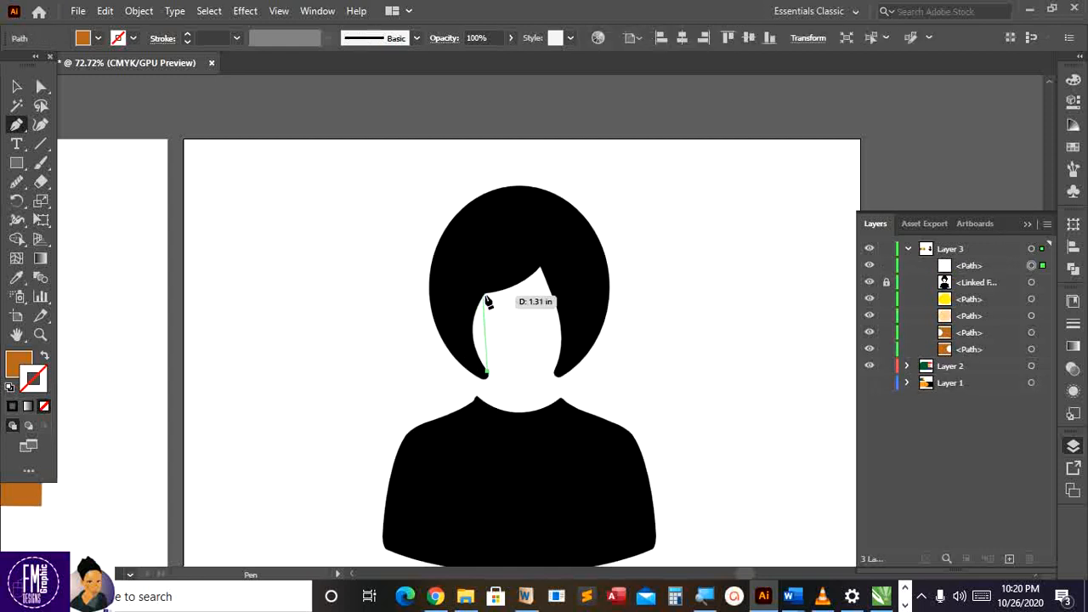
{"action": "left_click_drag", "start_coordinate": [483, 294], "coordinate": [508, 266]}
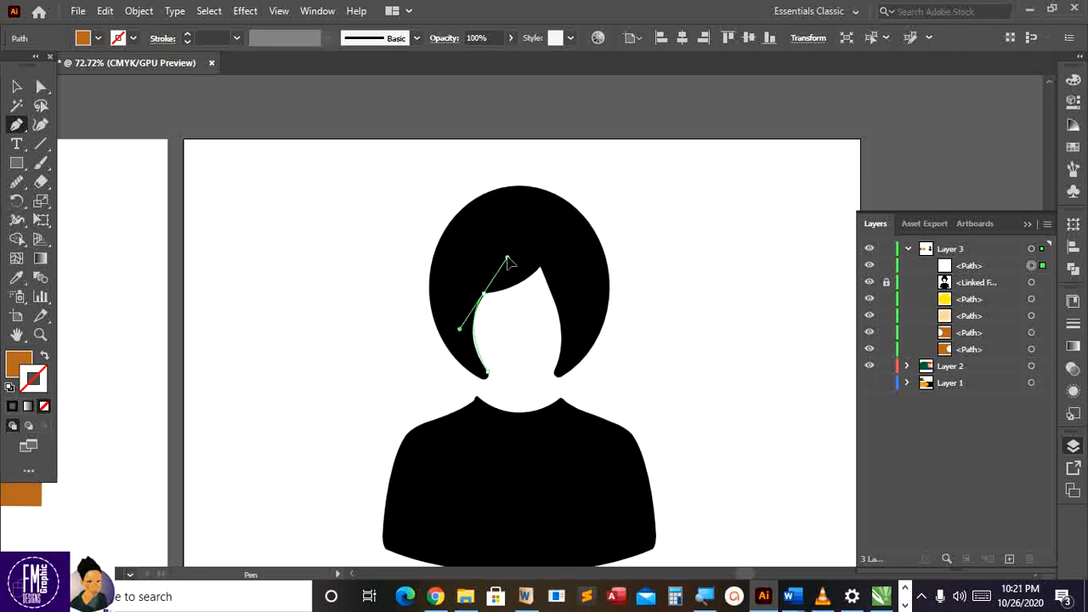
{"action": "left_click_drag", "start_coordinate": [507, 257], "coordinate": [507, 258]}
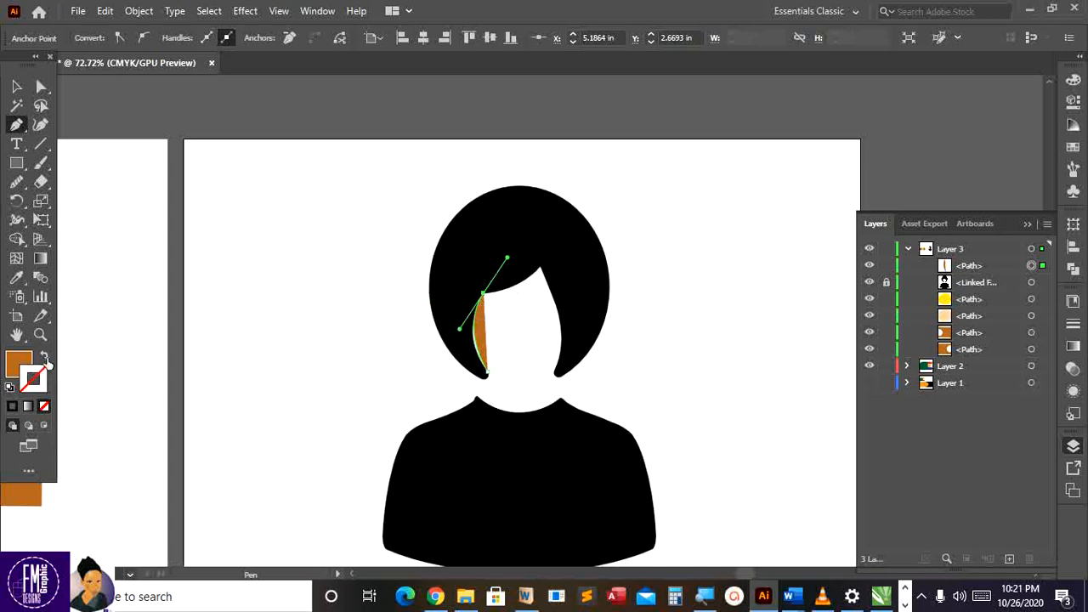
{"action": "left_click", "coordinate": [46, 360]}
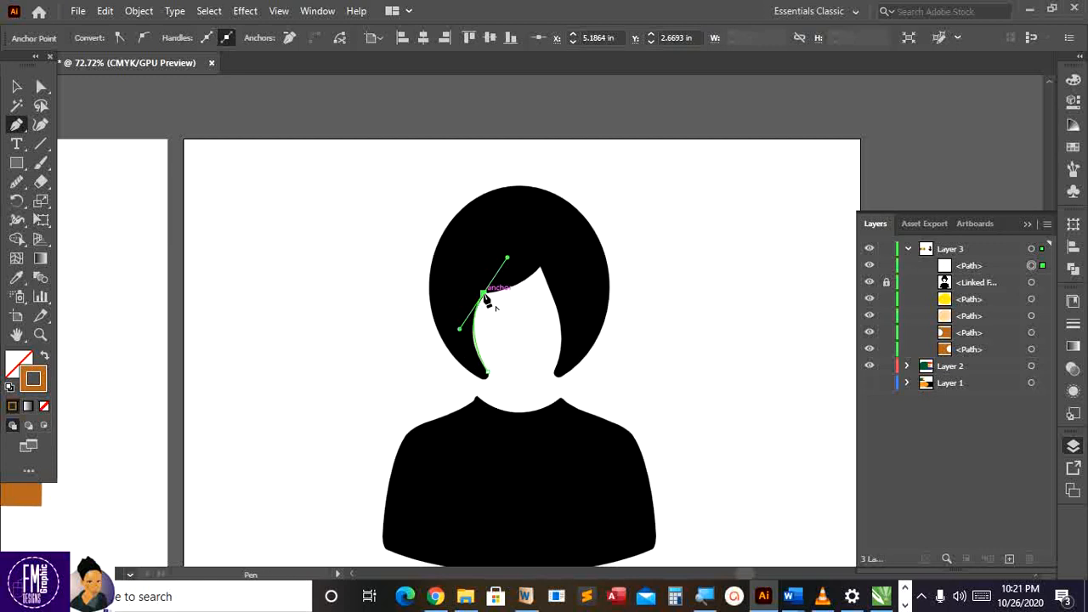
{"action": "left_click", "coordinate": [483, 295]}
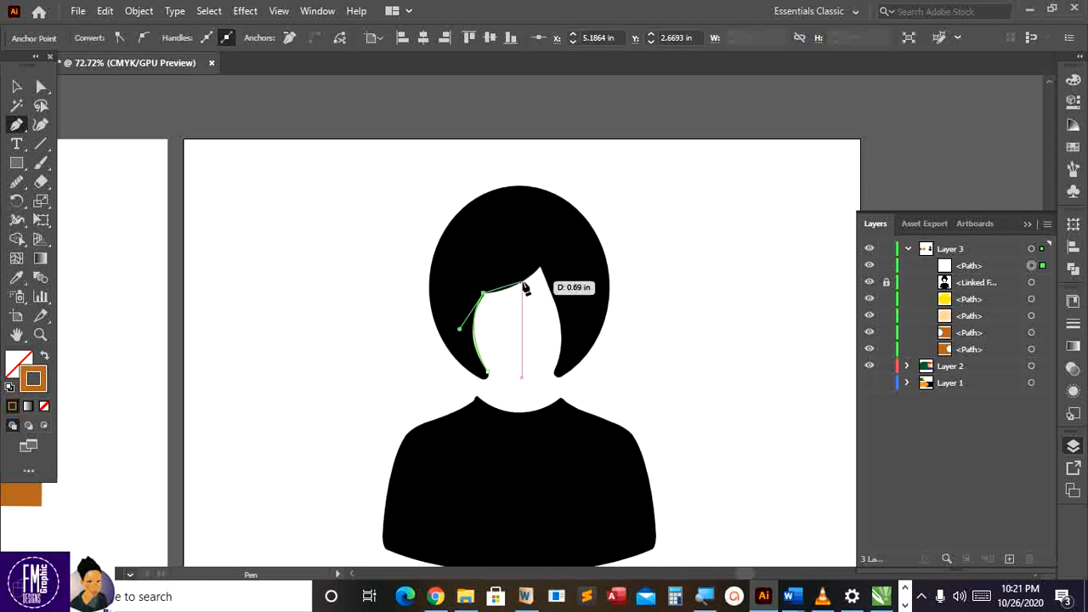
Add anchors along the fringe, parting and right side of the face to the lower right hair edge
{"action": "left_click", "coordinate": [527, 281]}
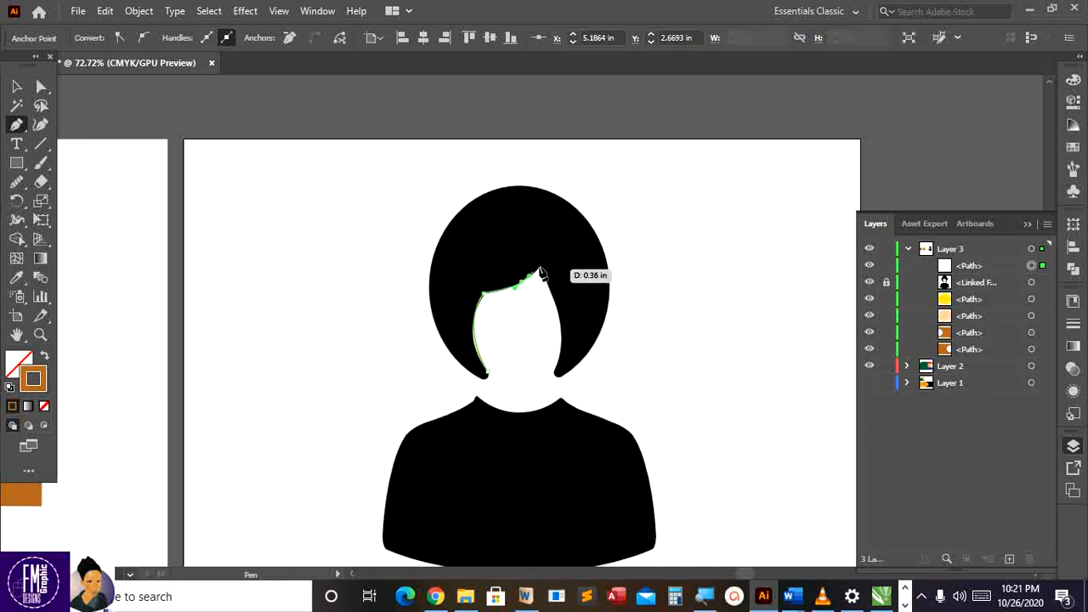
{"action": "left_click", "coordinate": [542, 269]}
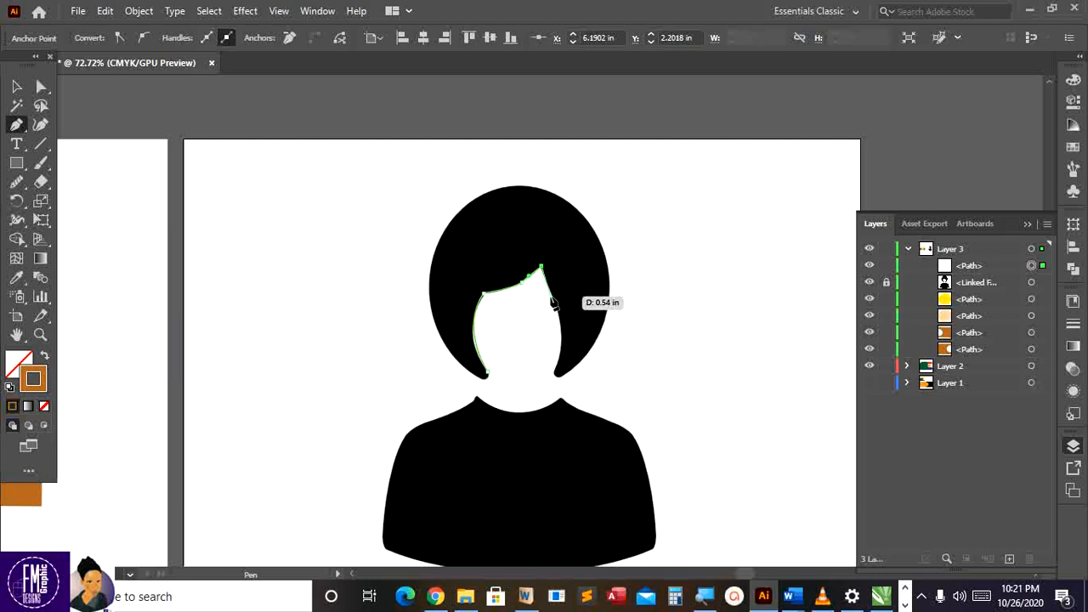
{"action": "left_click", "coordinate": [552, 297]}
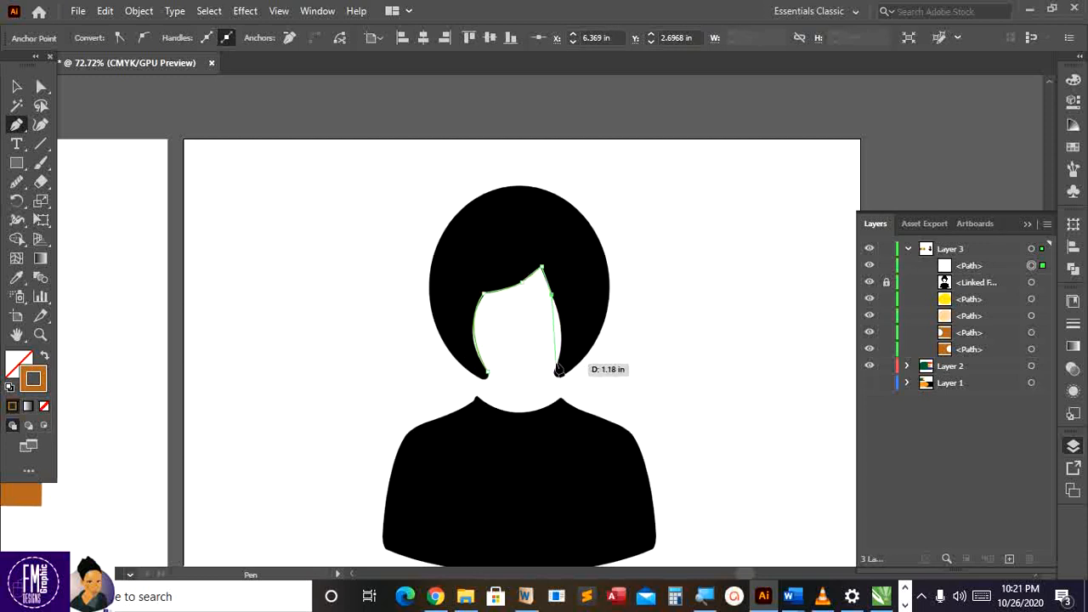
{"action": "left_click", "coordinate": [558, 368]}
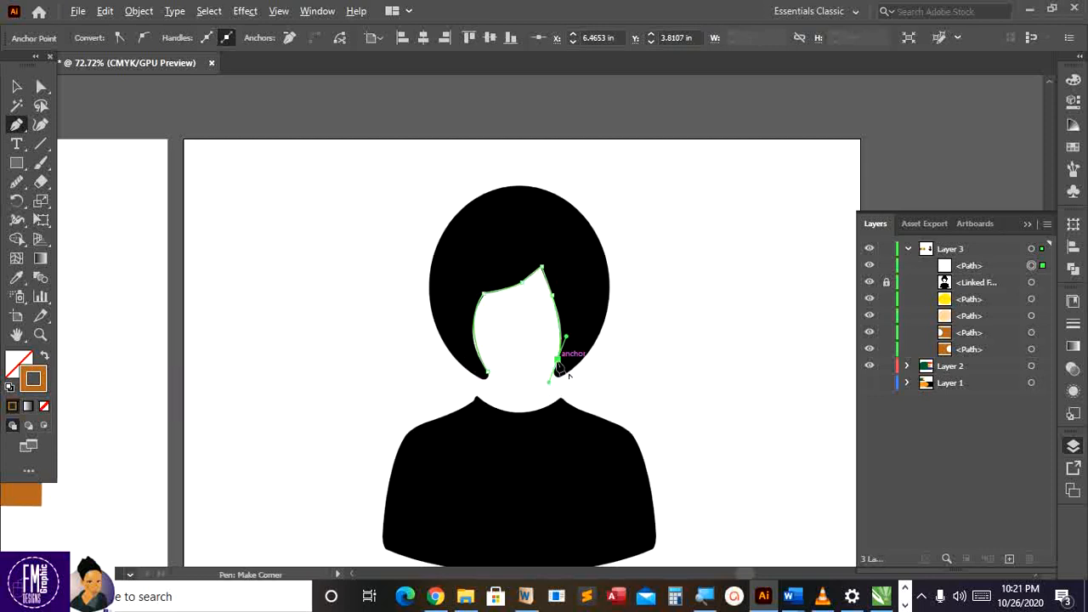
{"action": "left_click", "coordinate": [558, 368]}
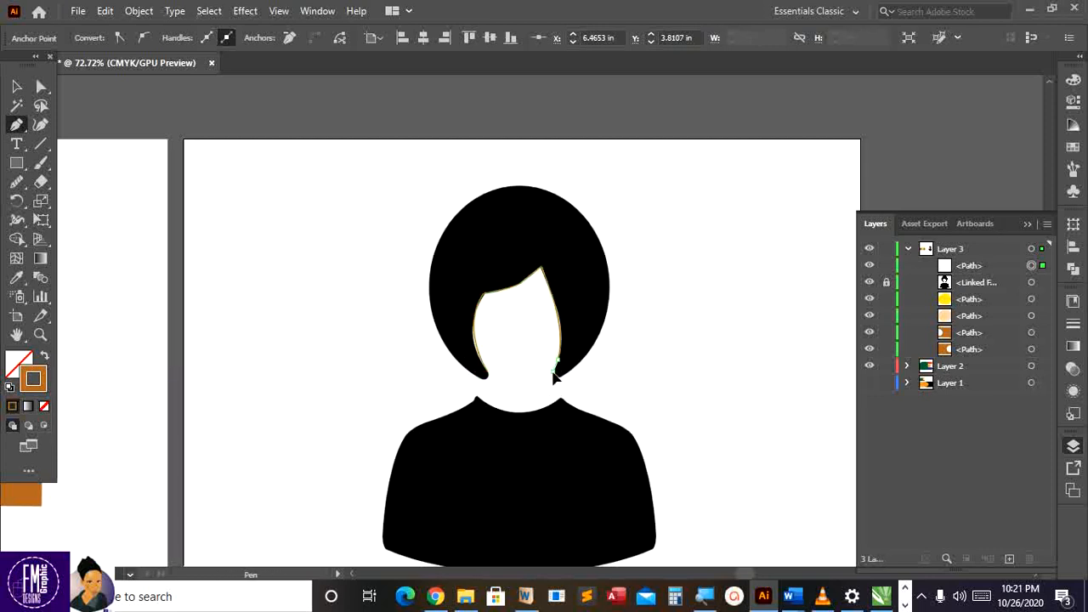
{"action": "left_click", "coordinate": [564, 378], "text": "ctrl"}
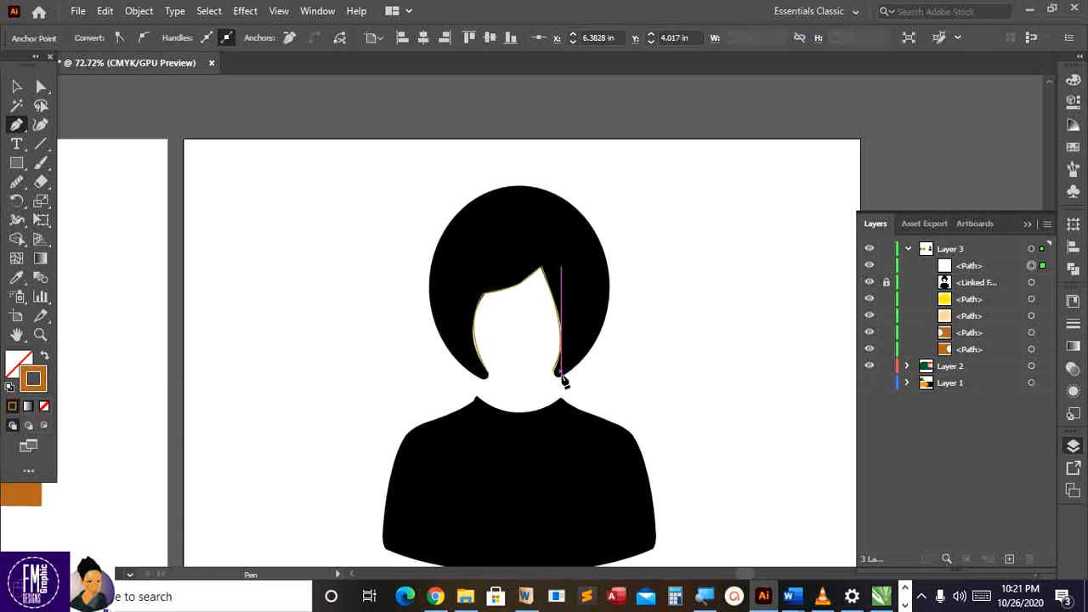
Resume the path and curve it up the face's right edge to the hair's upper right
{"action": "left_click", "coordinate": [561, 373]}
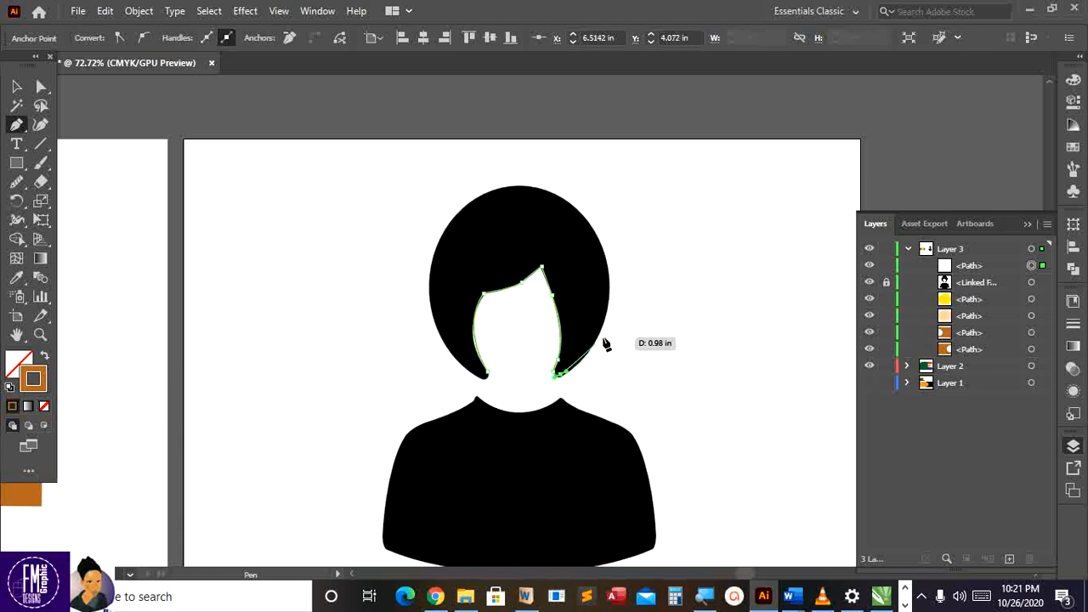
{"action": "left_click_drag", "start_coordinate": [603, 336], "coordinate": [616, 292]}
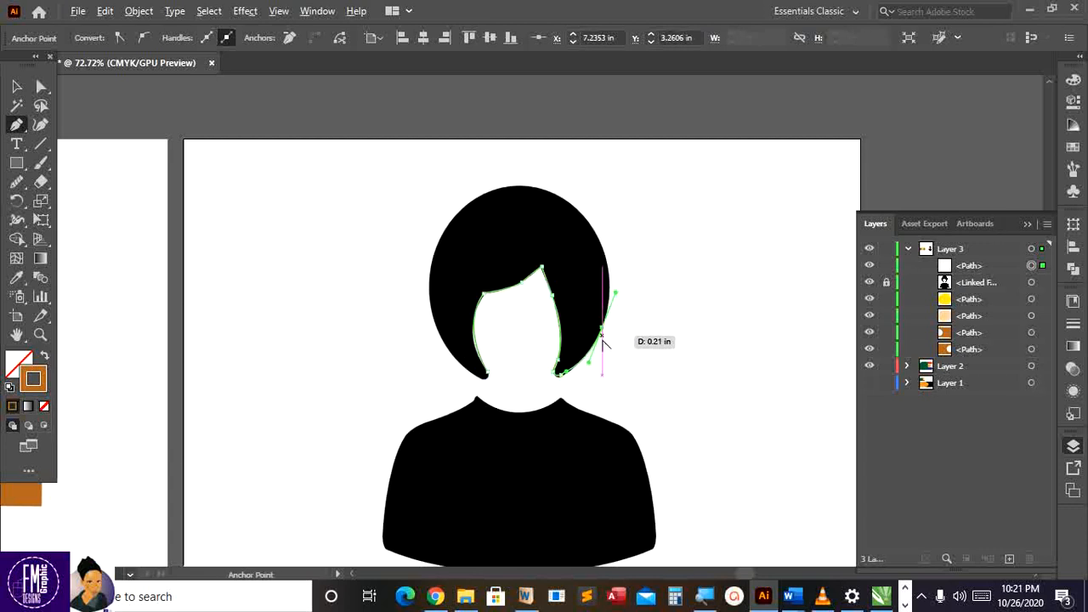
{"action": "left_click", "coordinate": [602, 329]}
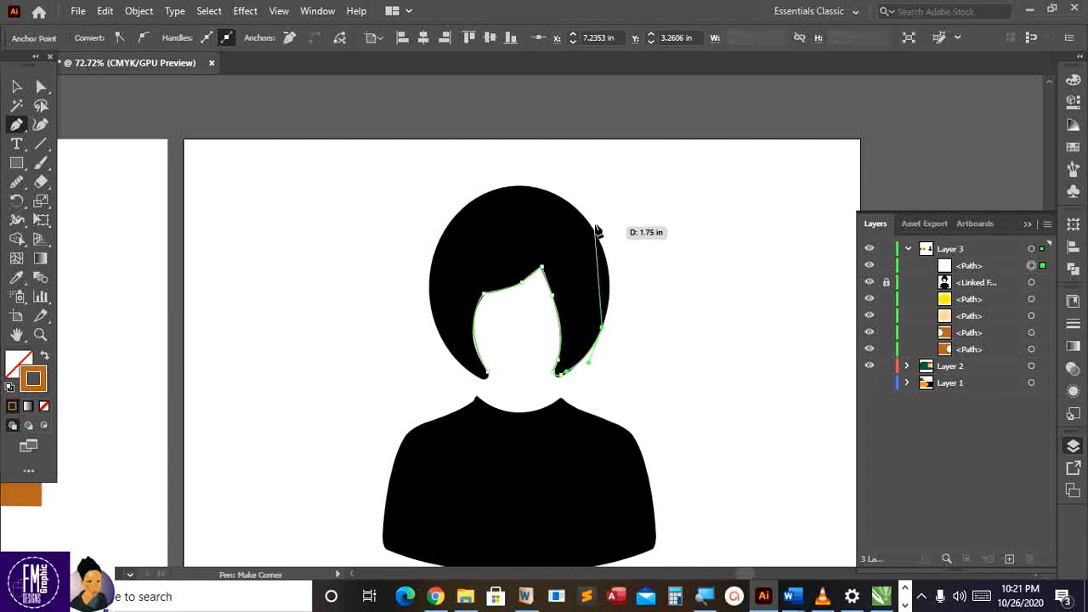
{"action": "left_click_drag", "start_coordinate": [594, 229], "coordinate": [562, 188]}
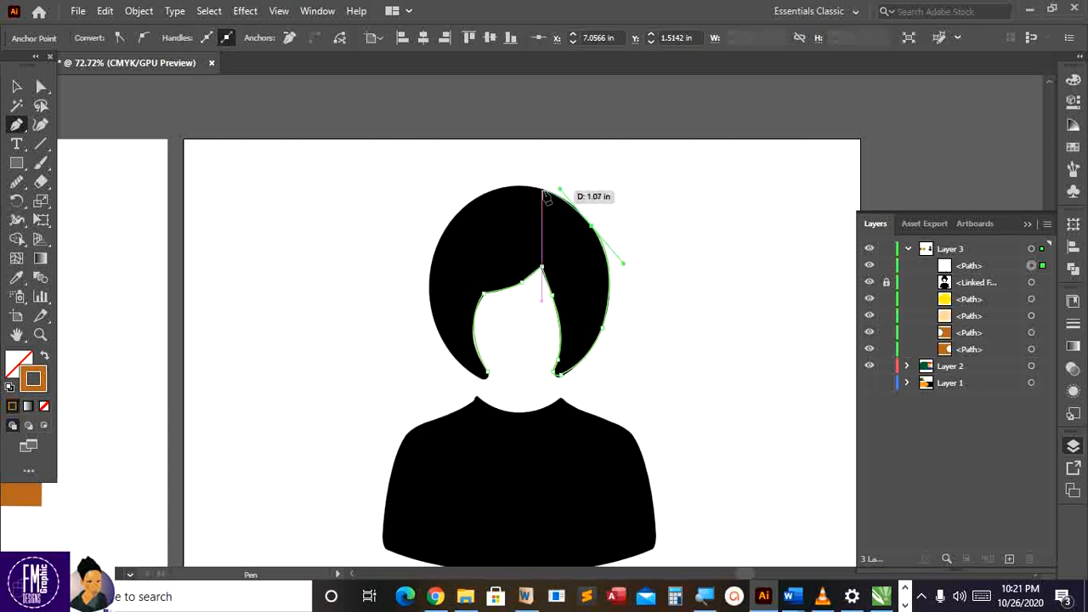
Continue the pen path across the hair's crown and down its left side
{"action": "left_click", "coordinate": [542, 192]}
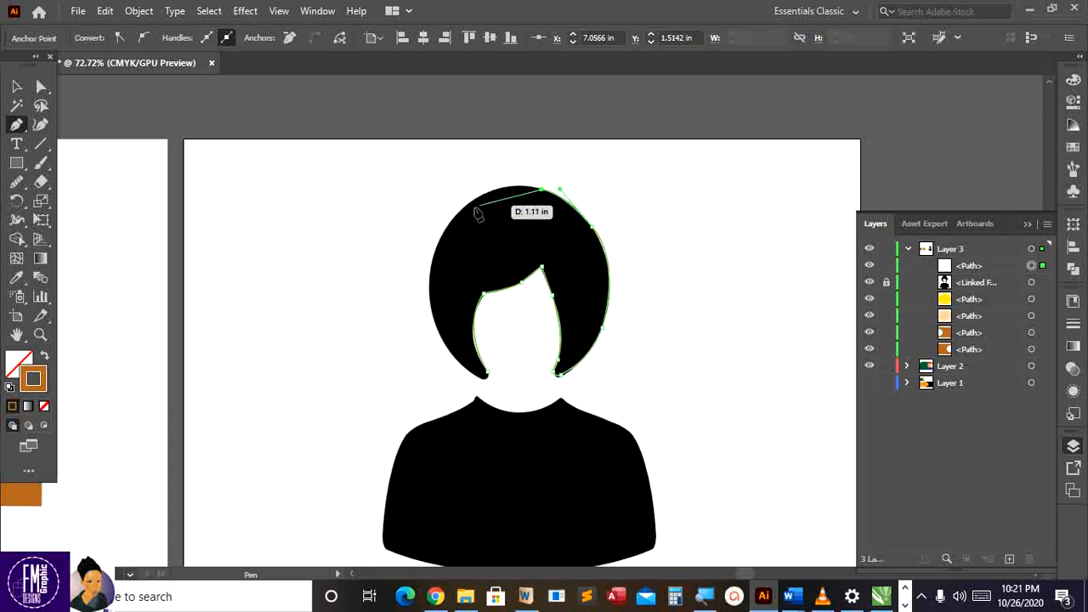
{"action": "left_click_drag", "start_coordinate": [457, 215], "coordinate": [403, 264]}
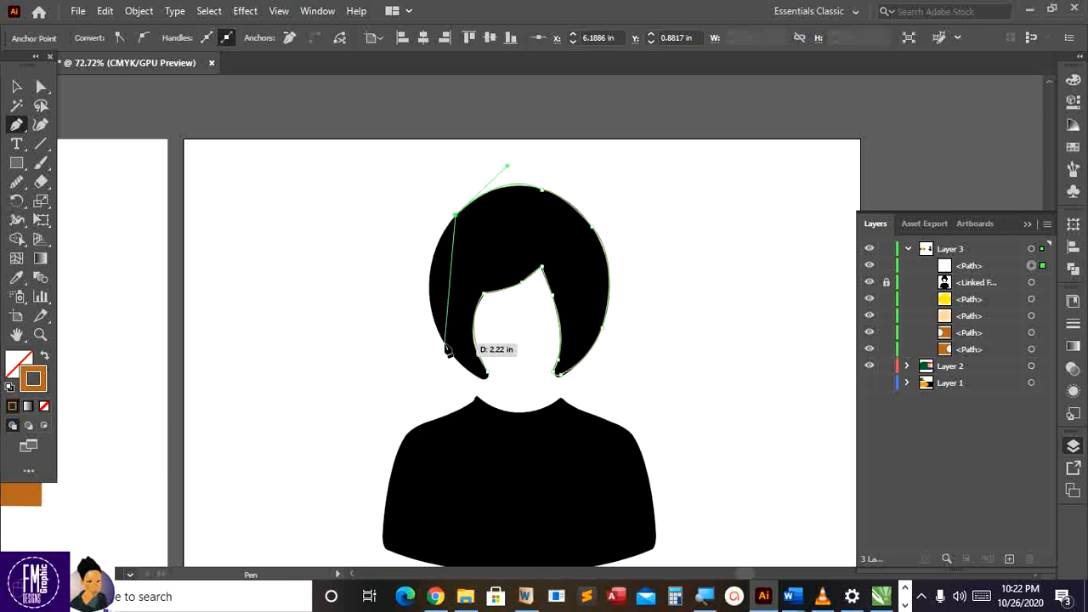
{"action": "left_click_drag", "start_coordinate": [447, 346], "coordinate": [481, 412]}
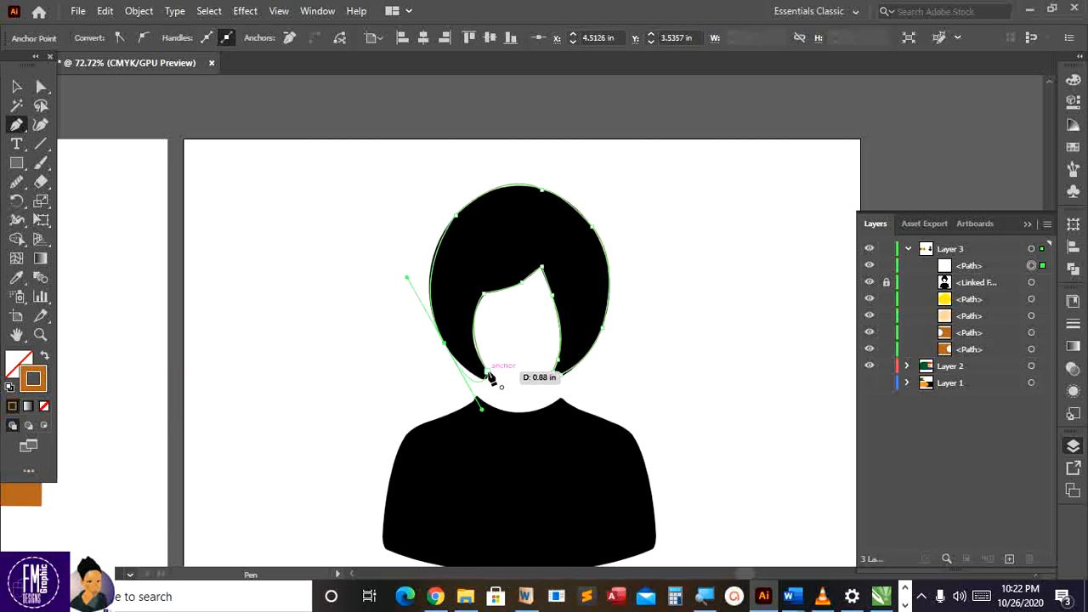
{"action": "left_click", "coordinate": [444, 343]}
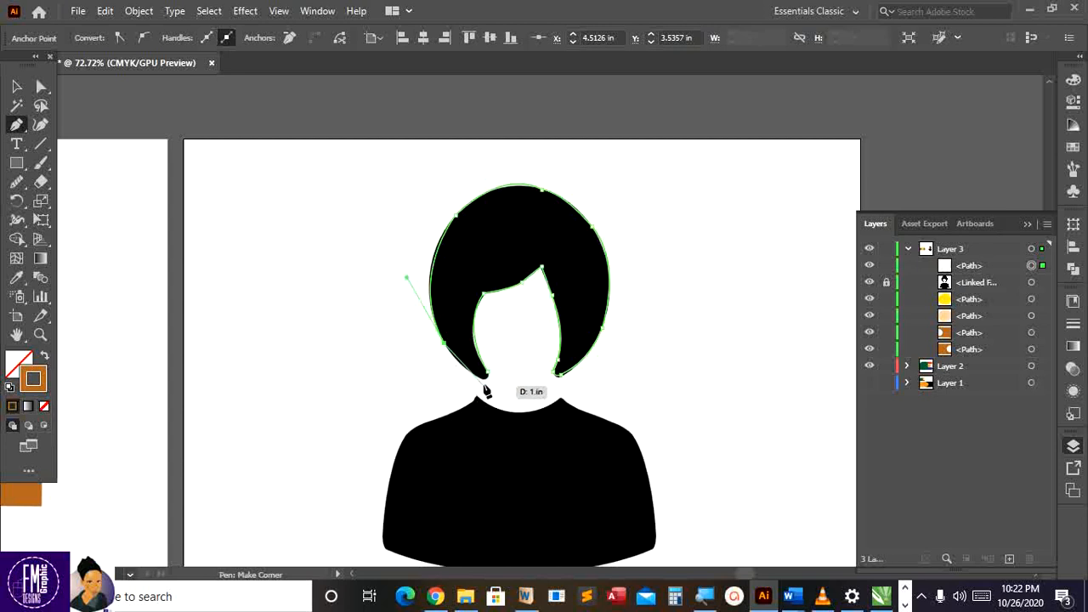
Close the hair outline at its start point and refine the curve at the left tip
{"action": "left_click", "coordinate": [482, 380]}
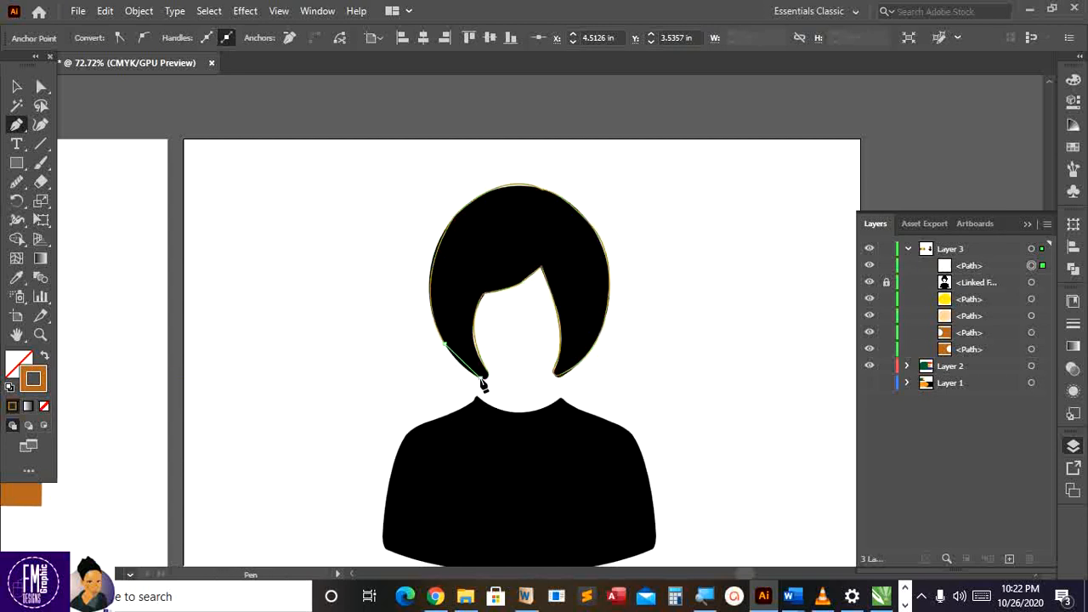
{"action": "left_click_drag", "start_coordinate": [493, 379], "coordinate": [493, 379]}
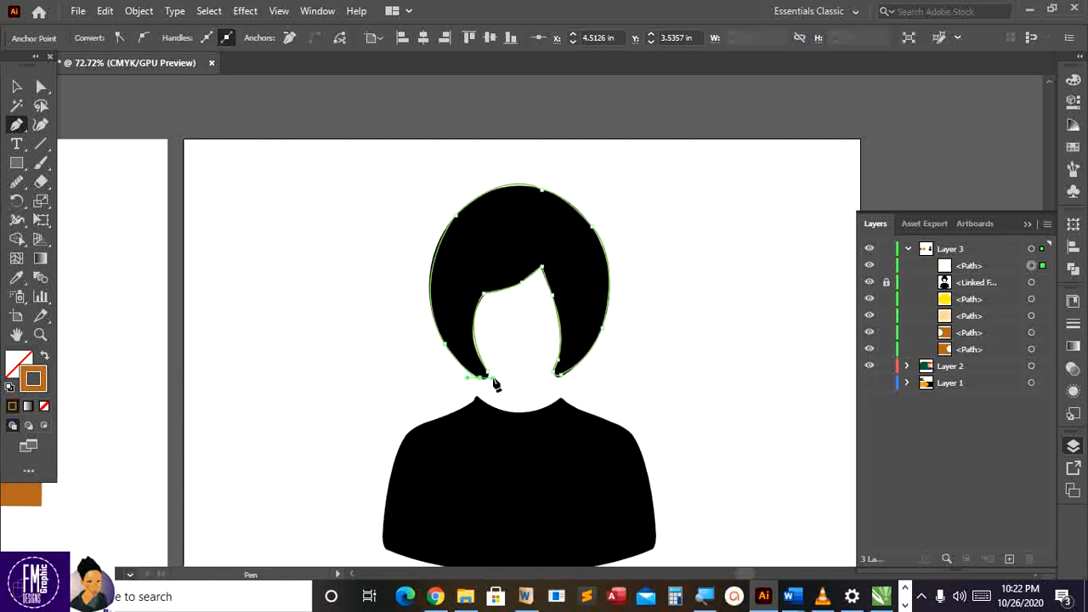
{"action": "left_click", "coordinate": [487, 369]}
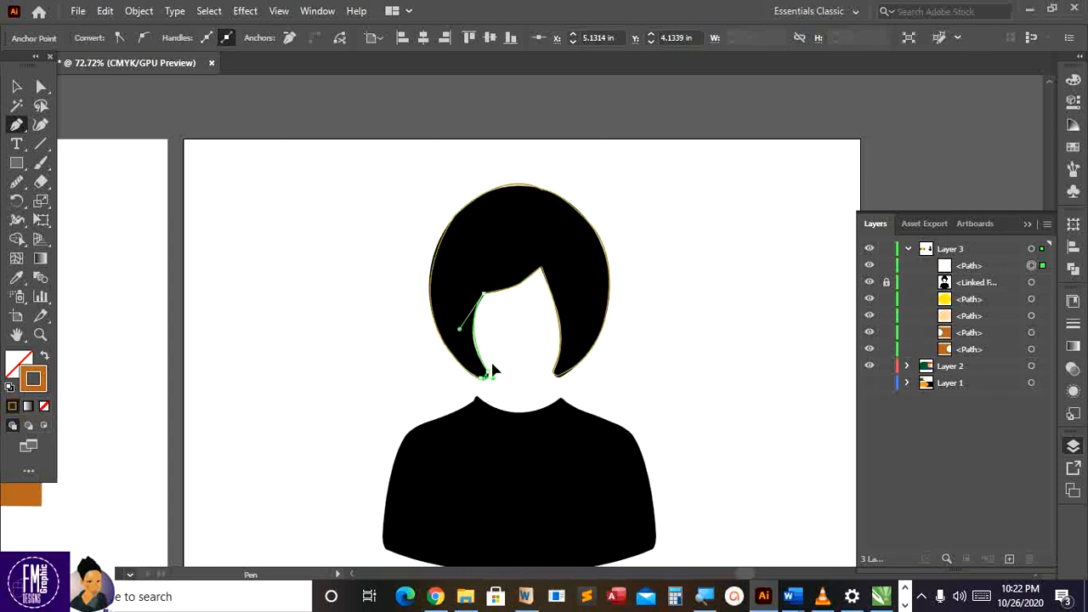
{"action": "left_click_drag", "start_coordinate": [492, 364], "coordinate": [492, 364]}
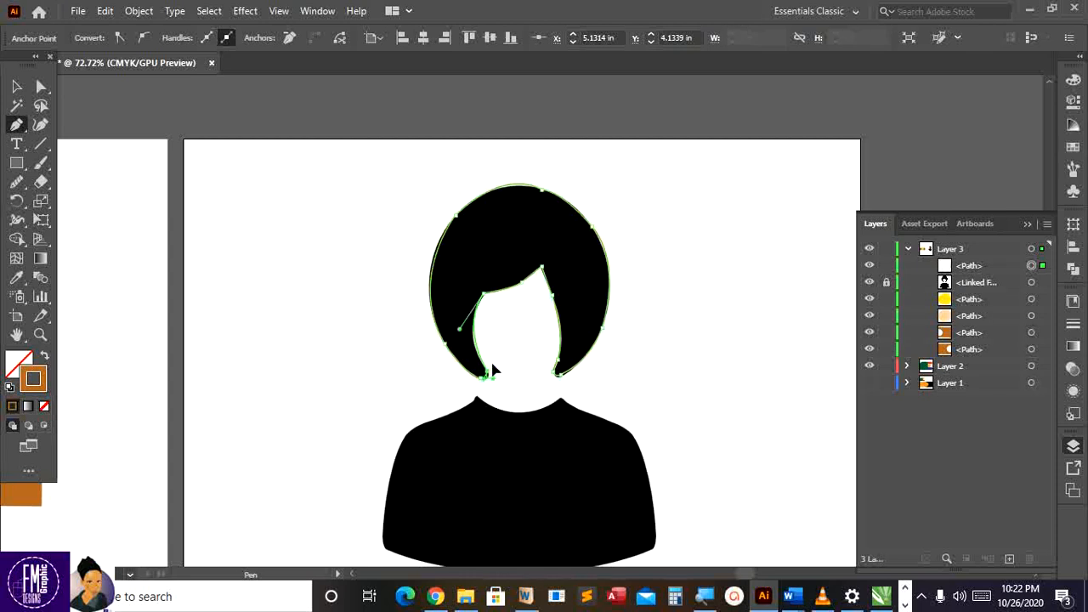
{"action": "left_click", "coordinate": [18, 89]}
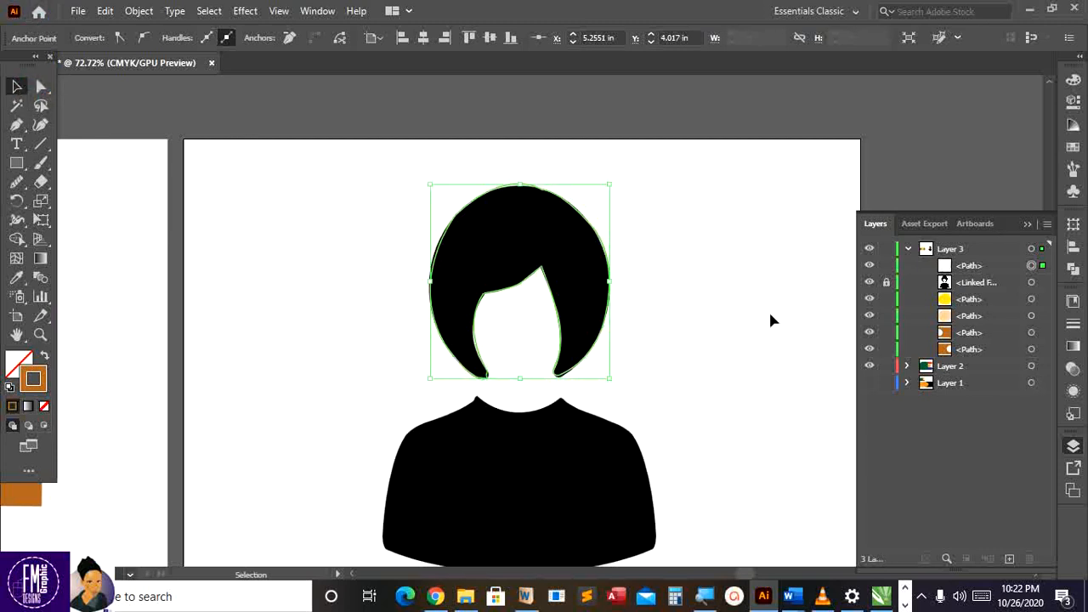
Hide and reshow the silhouette image to compare the hair outline, then deselect it
{"action": "left_click", "coordinate": [869, 285]}
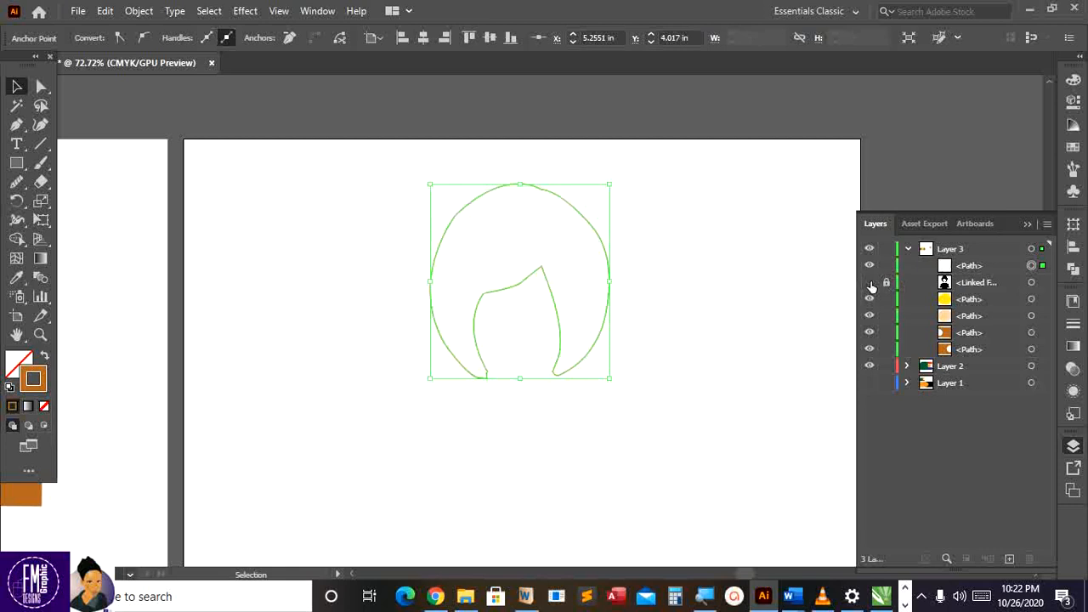
{"action": "left_click", "coordinate": [869, 283]}
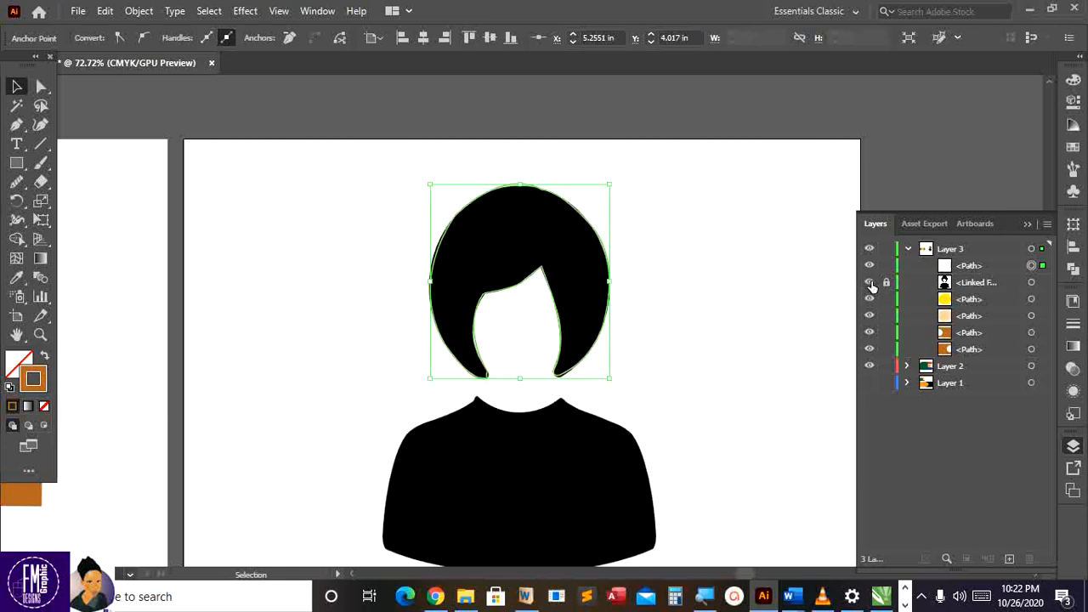
{"action": "scroll", "coordinate": [650, 302], "scroll_direction": "down", "scroll_amount": 3}
{"action": "scroll", "coordinate": [622, 301], "scroll_direction": "up", "scroll_amount": 1}
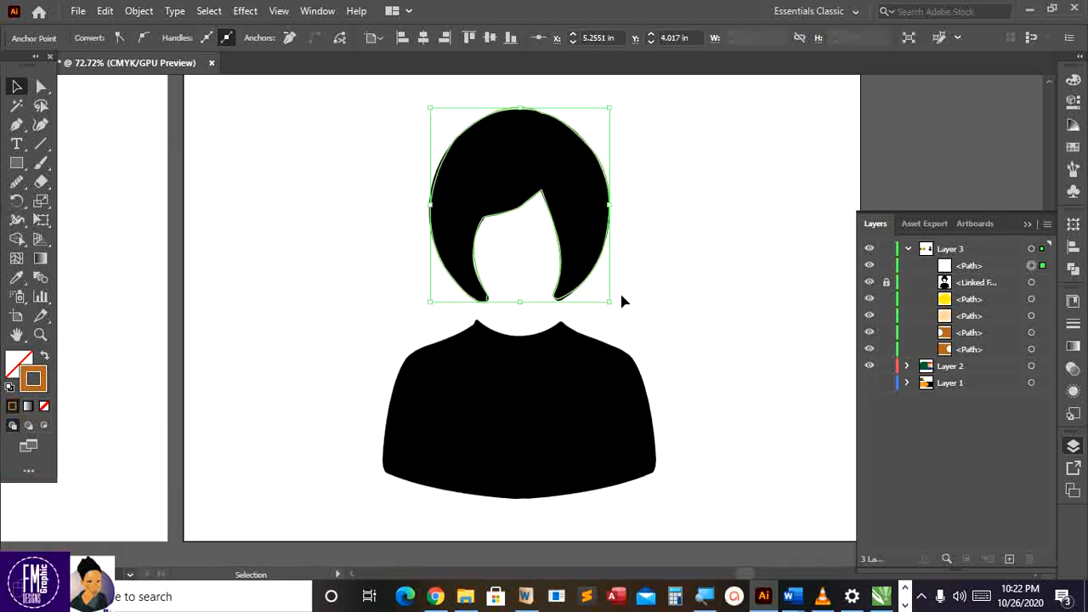
{"action": "left_click", "coordinate": [477, 346]}
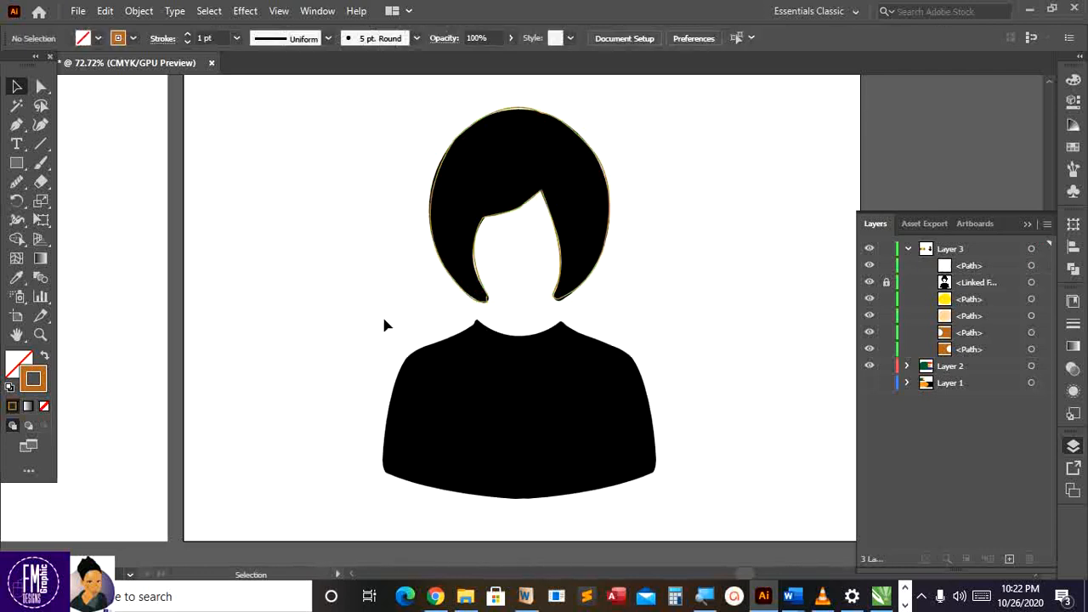
Start a new pen path at the neck and curve the neckline over to the right shoulder
{"action": "key", "text": "p"}
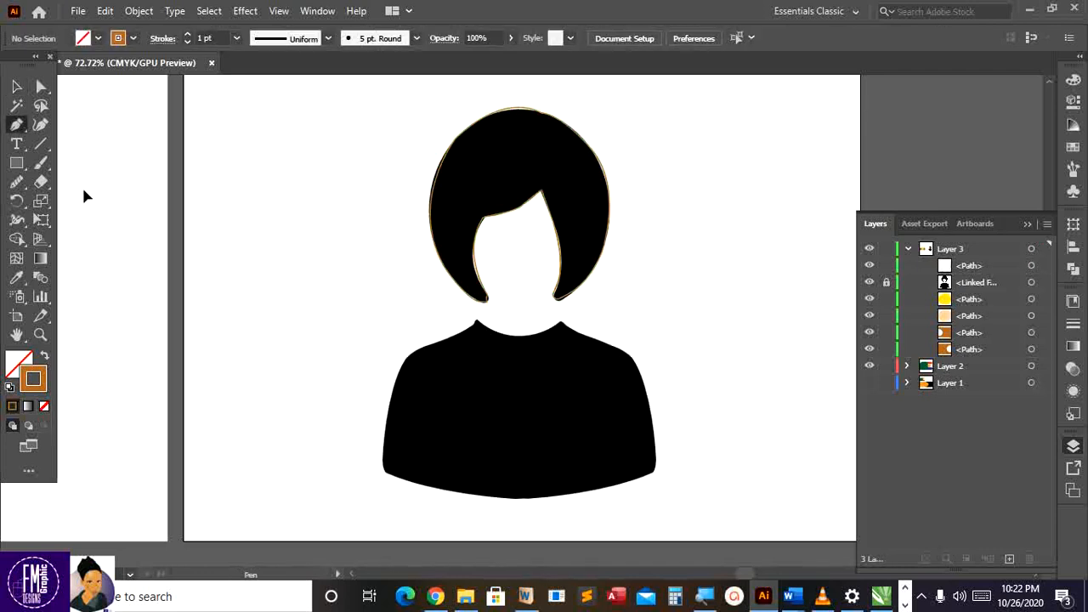
{"action": "scroll", "coordinate": [501, 306], "scroll_direction": "down", "scroll_amount": 1}
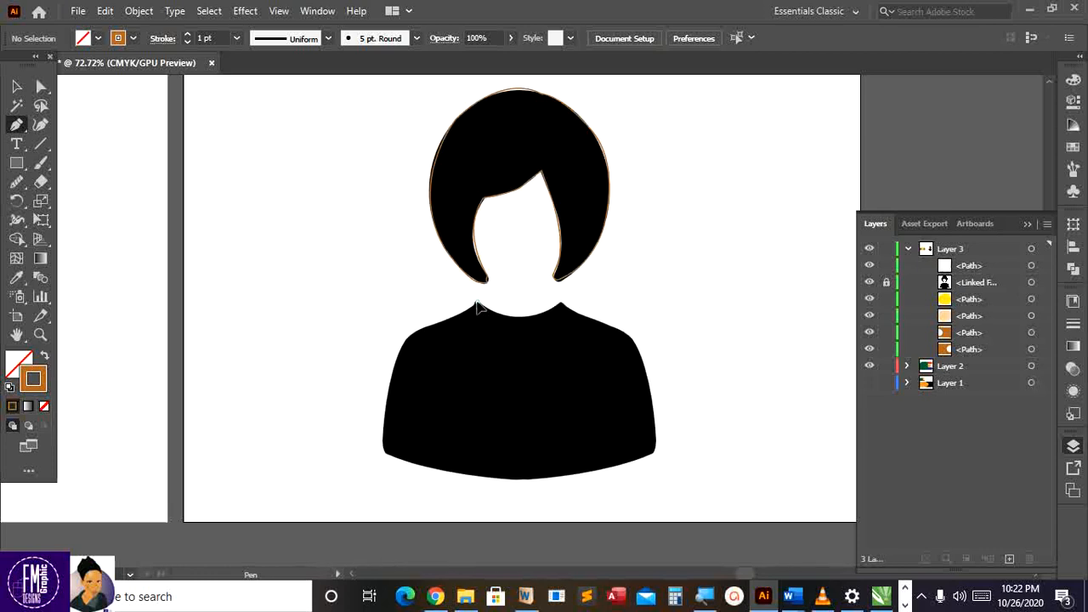
{"action": "left_click", "coordinate": [476, 303]}
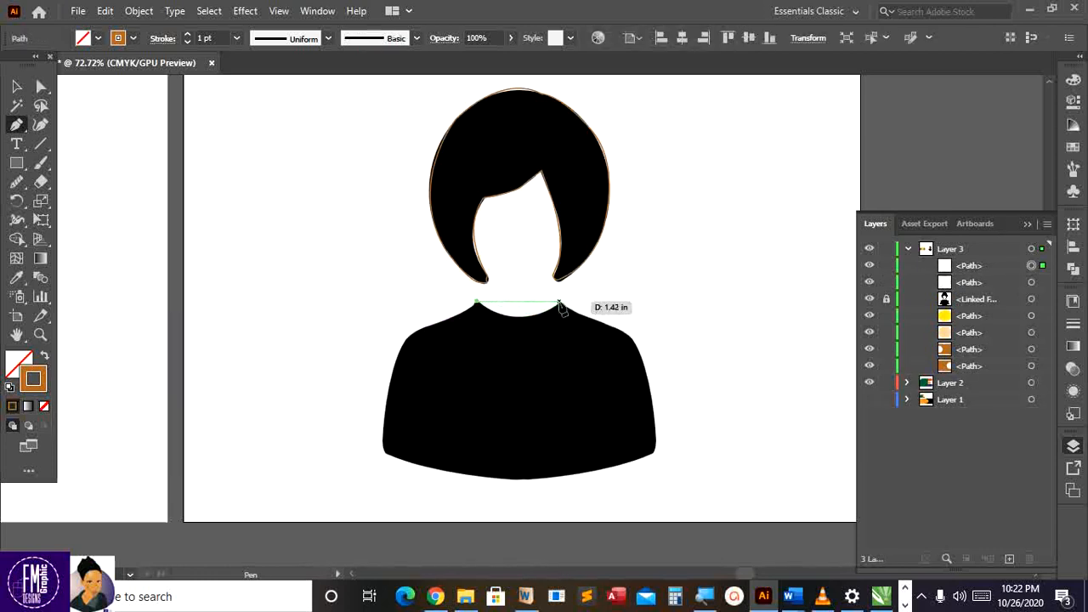
{"action": "left_click_drag", "start_coordinate": [560, 304], "coordinate": [615, 271]}
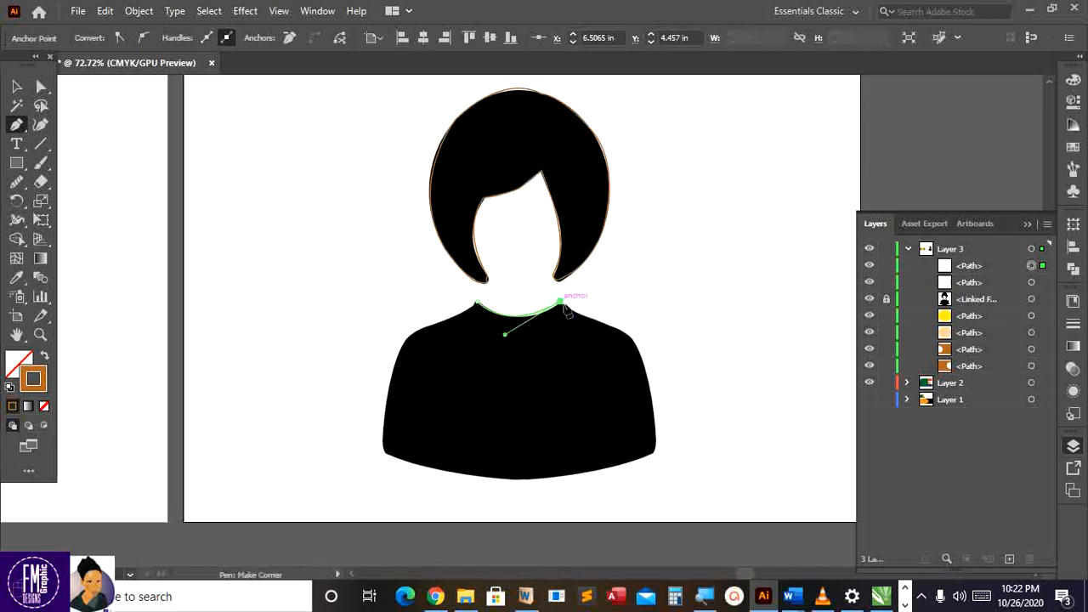
{"action": "left_click_drag", "start_coordinate": [564, 306], "coordinate": [653, 339]}
{"action": "key", "text": "ctrl+z"}
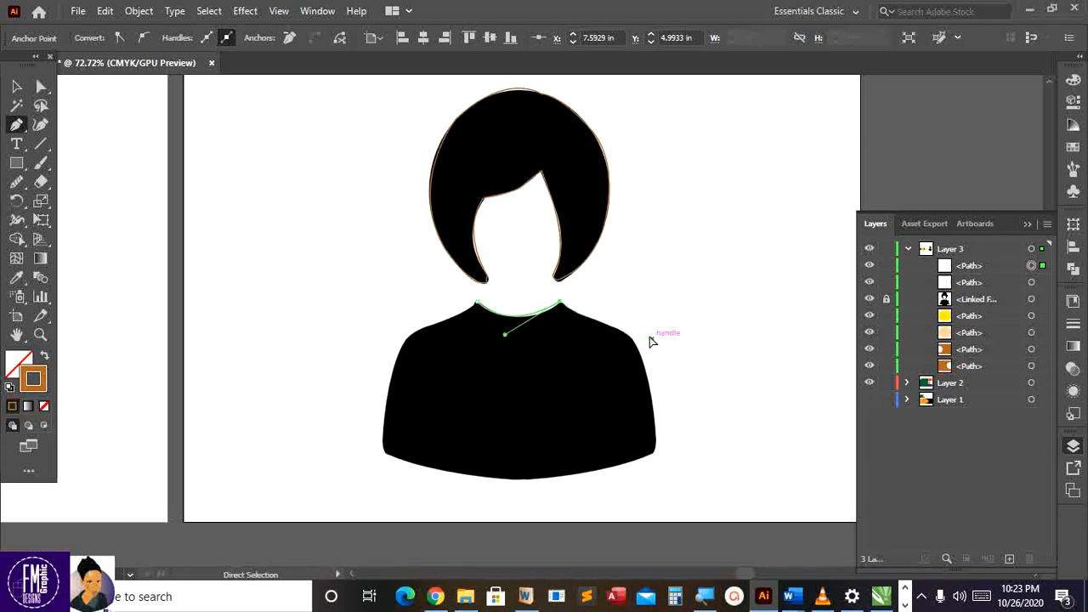
{"action": "left_click", "coordinate": [614, 328]}
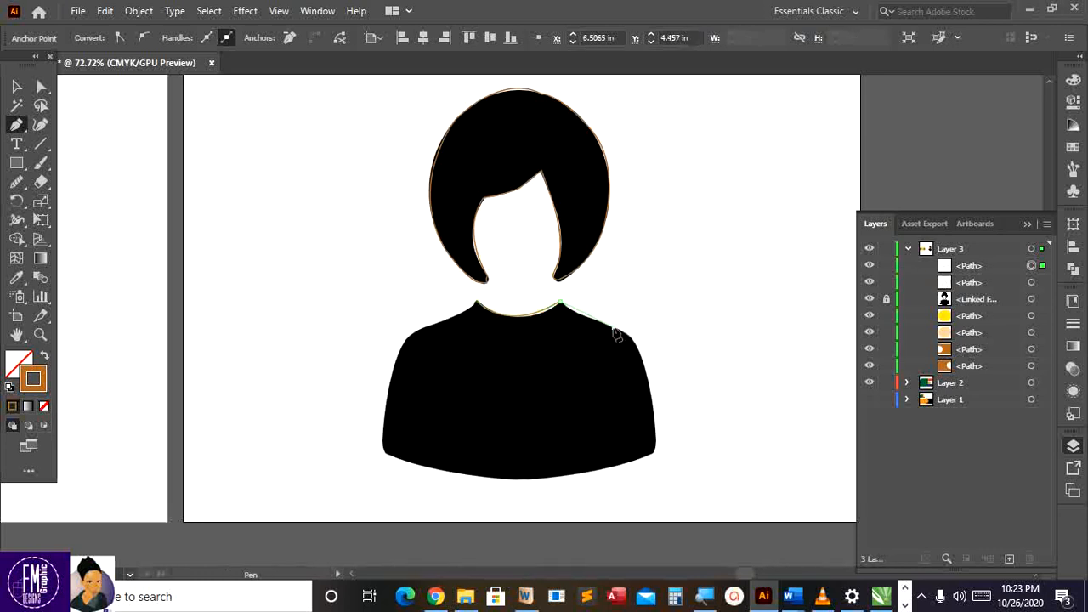
{"action": "left_click_drag", "start_coordinate": [627, 329], "coordinate": [641, 360]}
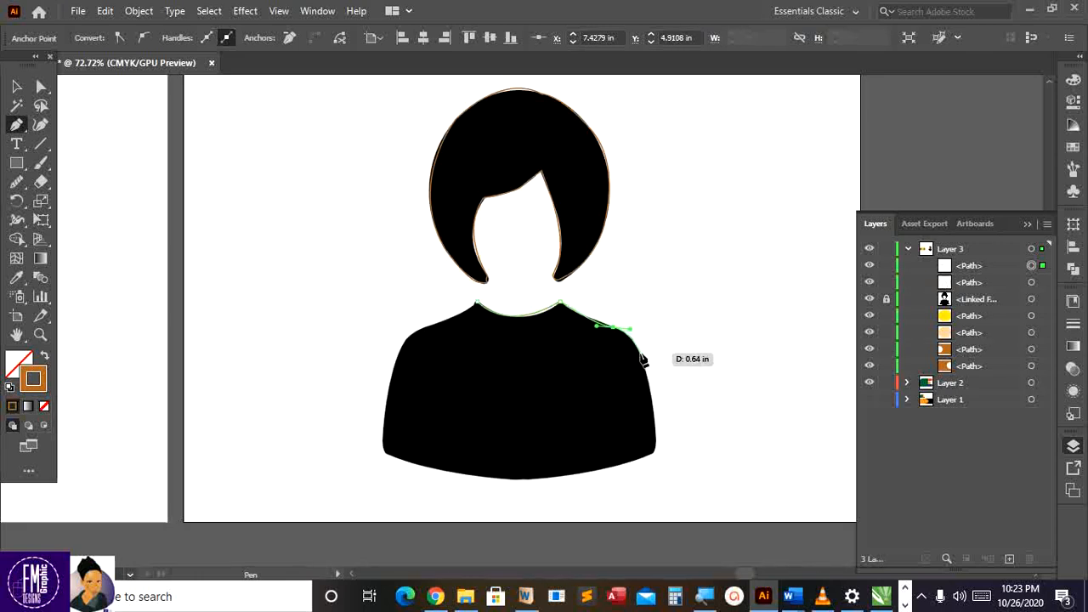
Trace the shirt's right shoulder corner, right side and bottom middle with corner anchors
{"action": "left_click", "coordinate": [641, 351]}
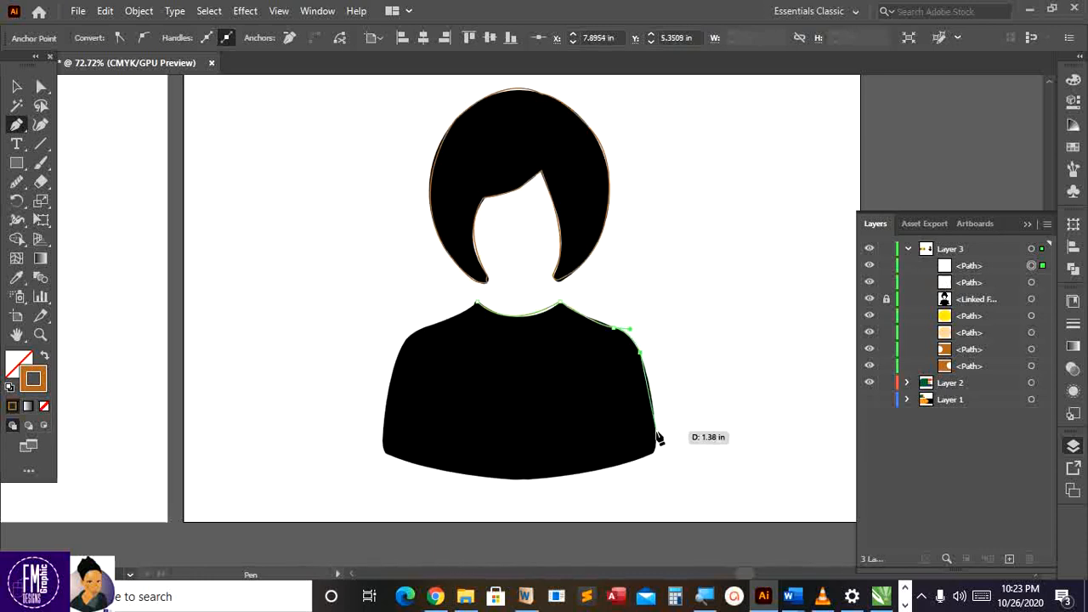
{"action": "left_click_drag", "start_coordinate": [656, 457], "coordinate": [643, 470]}
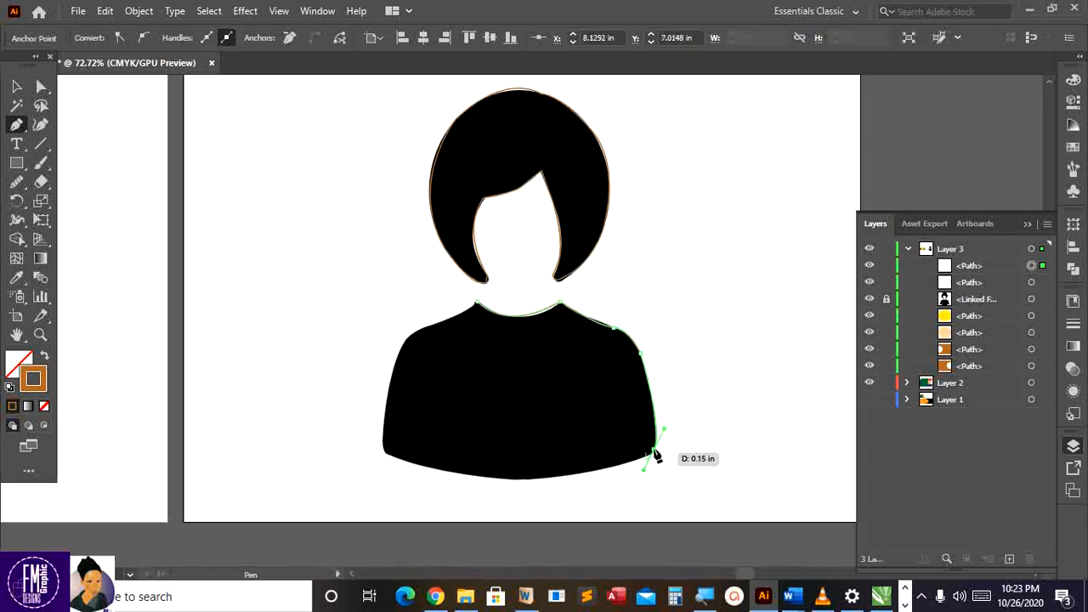
{"action": "left_click", "coordinate": [653, 451]}
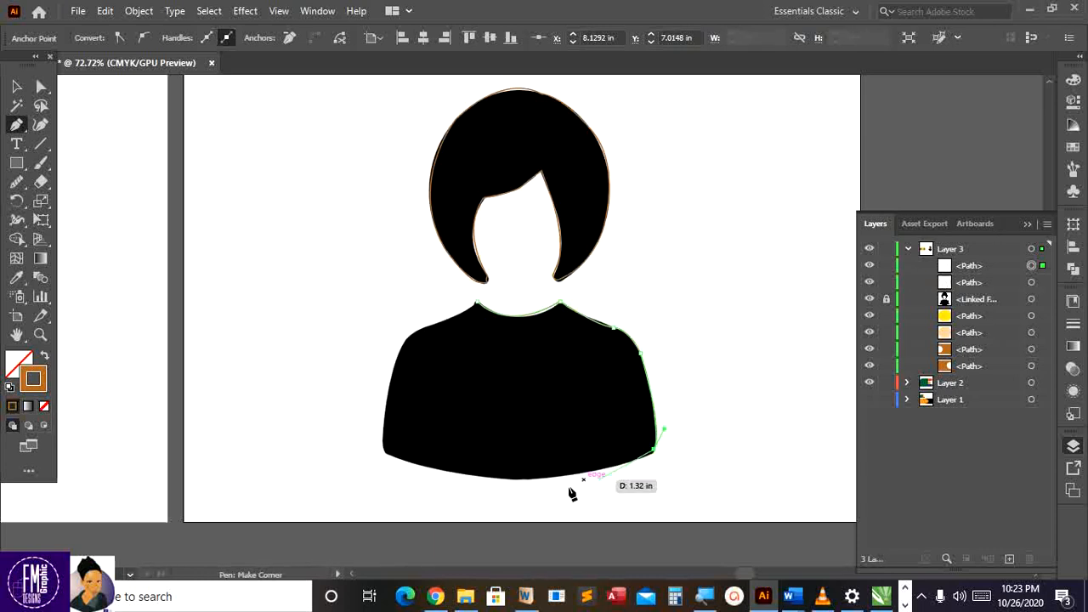
{"action": "left_click_drag", "start_coordinate": [519, 482], "coordinate": [441, 479]}
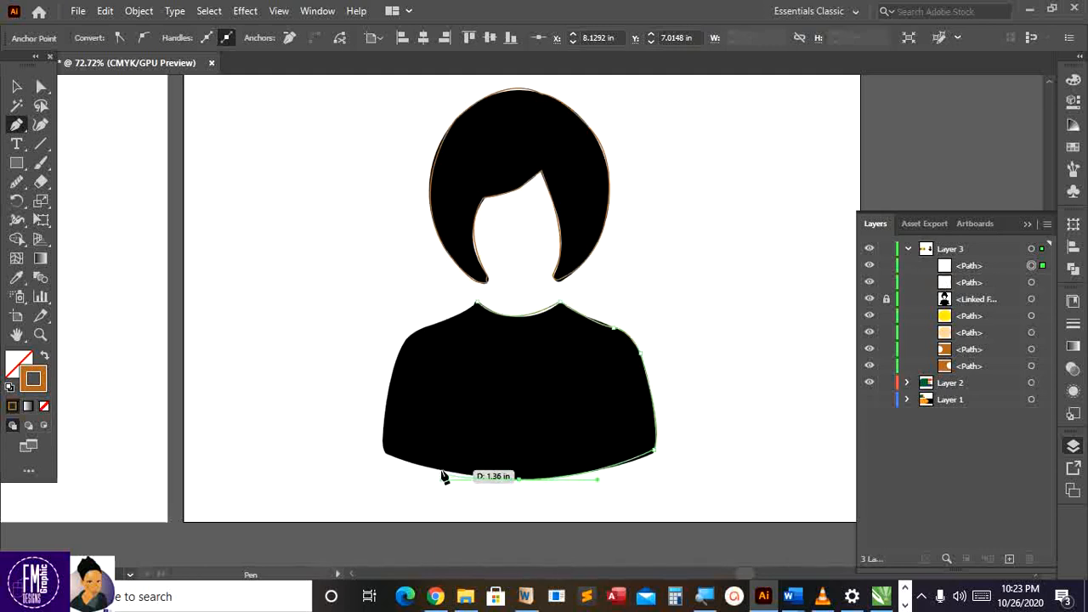
{"action": "left_click", "coordinate": [518, 481]}
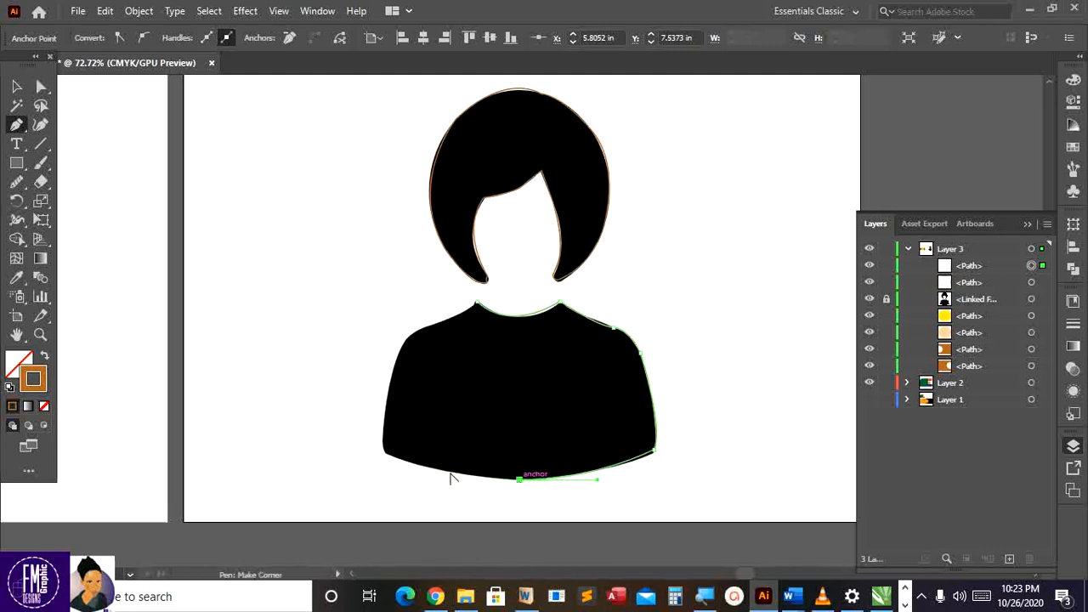
{"action": "left_click", "coordinate": [381, 445]}
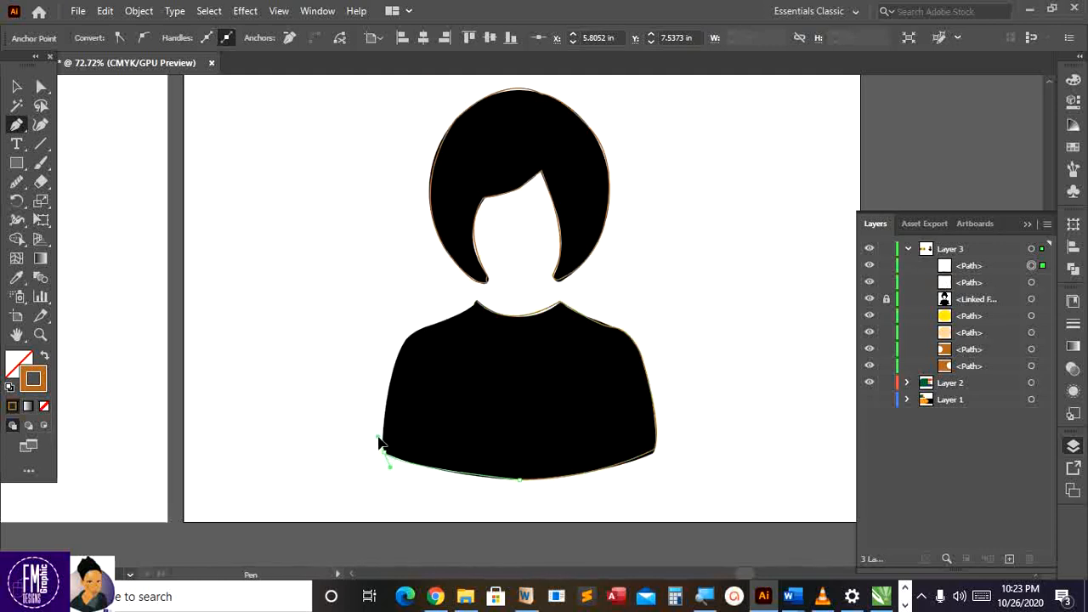
{"action": "left_click", "coordinate": [380, 440], "text": "ctrl"}
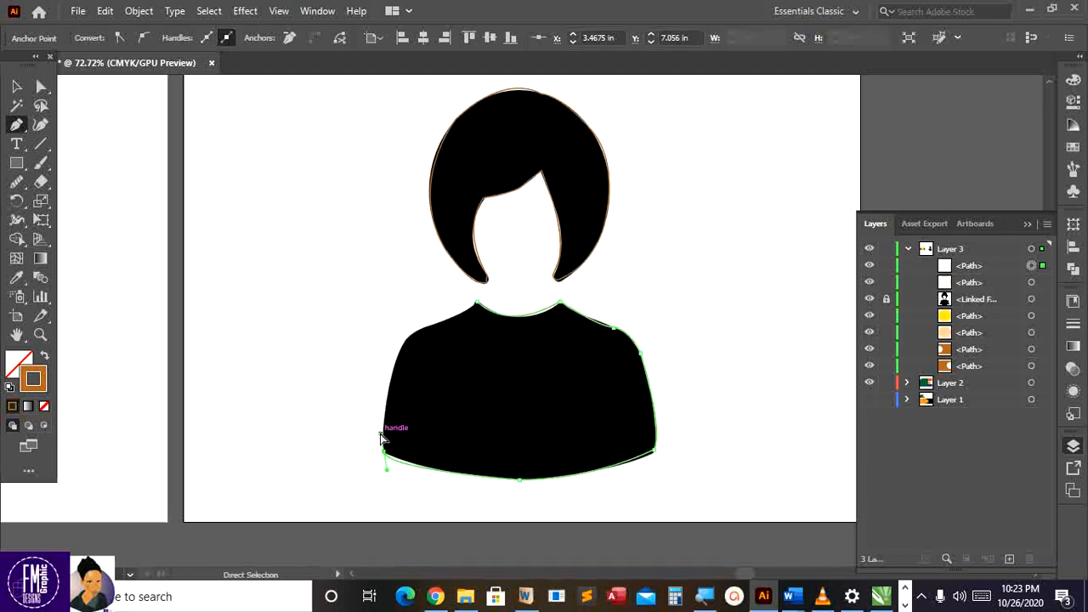
Redo the bottom-left corner, trace up the left side and shoulder, and close the path at the neckline
{"action": "key", "text": "ctrl+z"}
{"action": "left_click", "coordinate": [386, 455]}
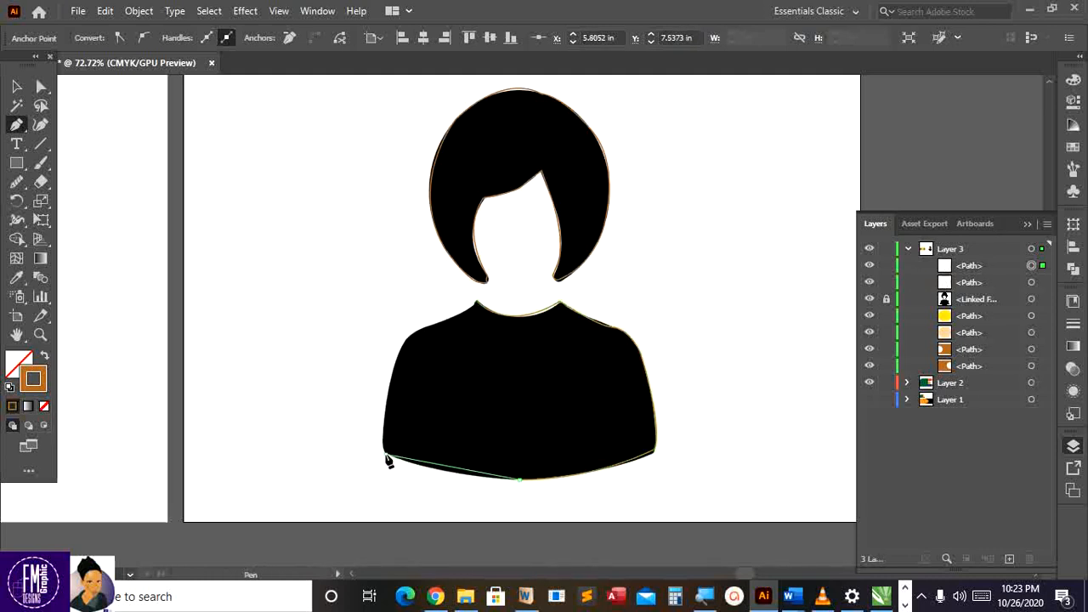
{"action": "left_click_drag", "start_coordinate": [387, 459], "coordinate": [375, 443]}
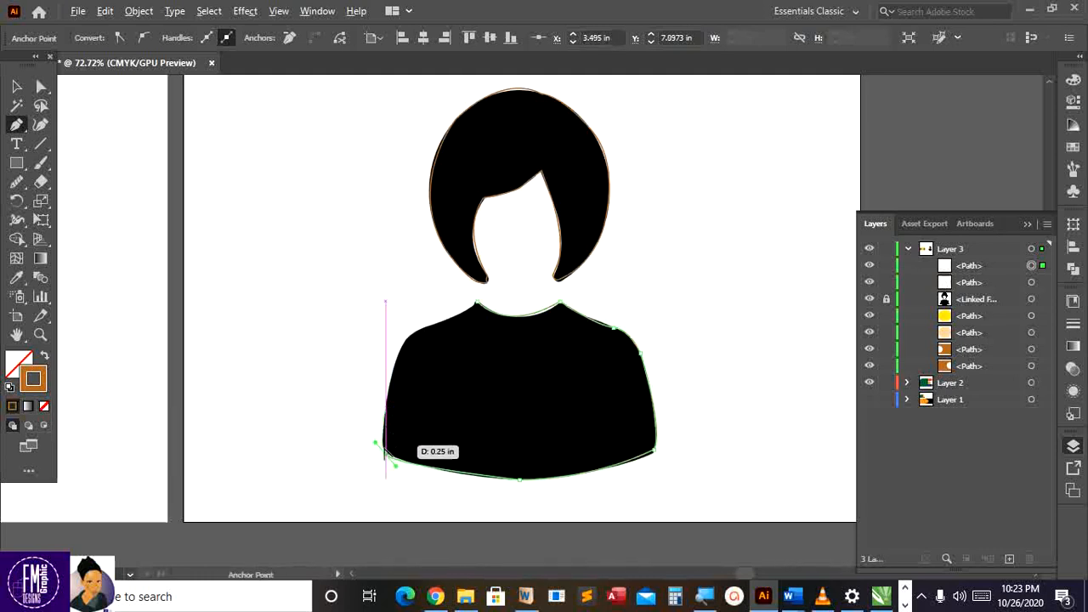
{"action": "left_click", "coordinate": [385, 454]}
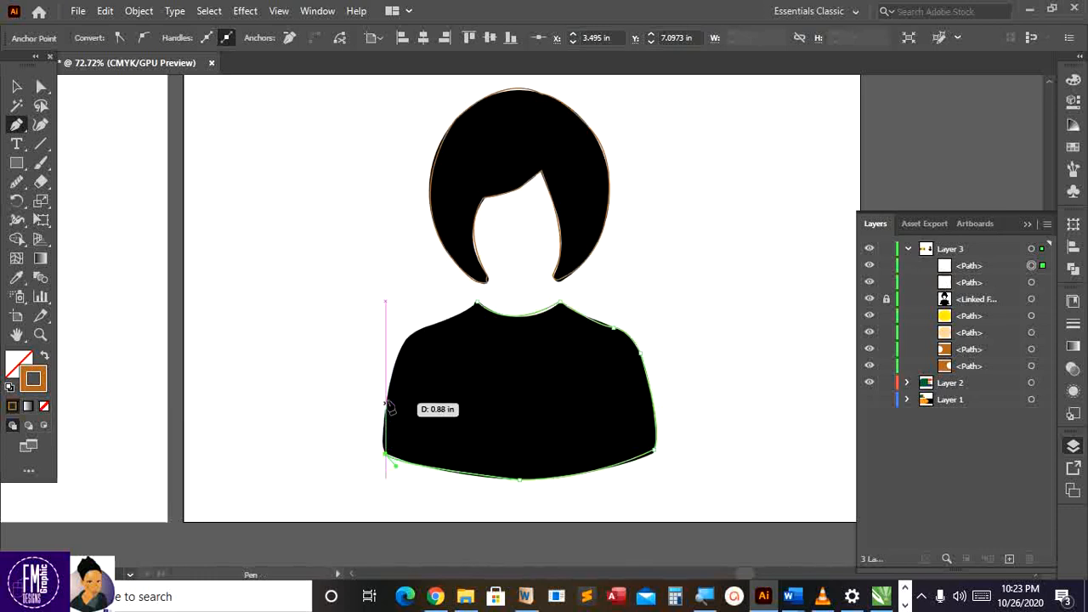
{"action": "left_click_drag", "start_coordinate": [386, 397], "coordinate": [390, 352]}
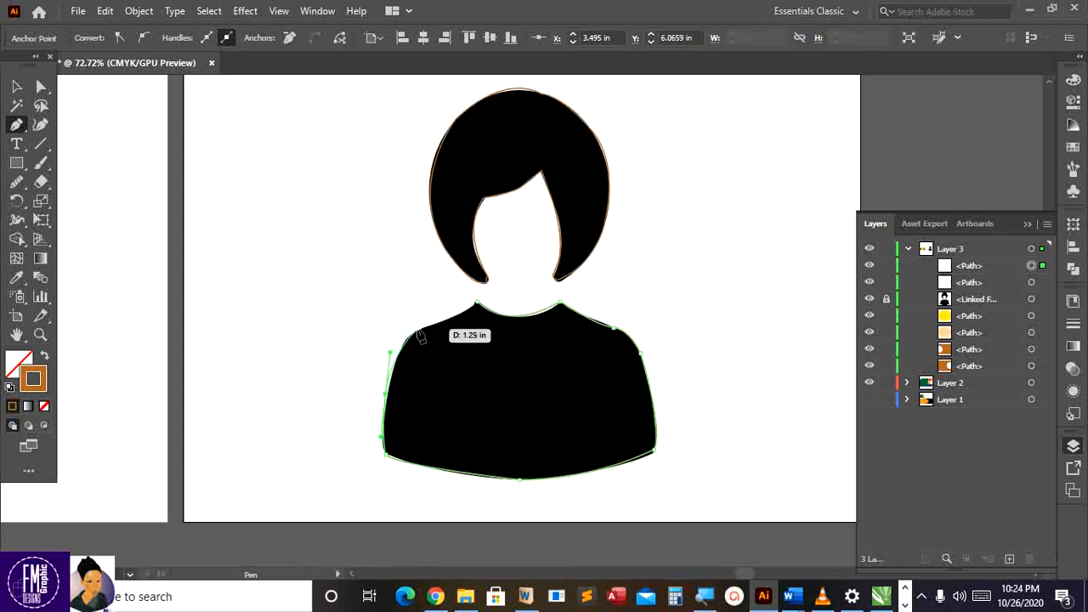
{"action": "key", "text": "ctrl+z"}
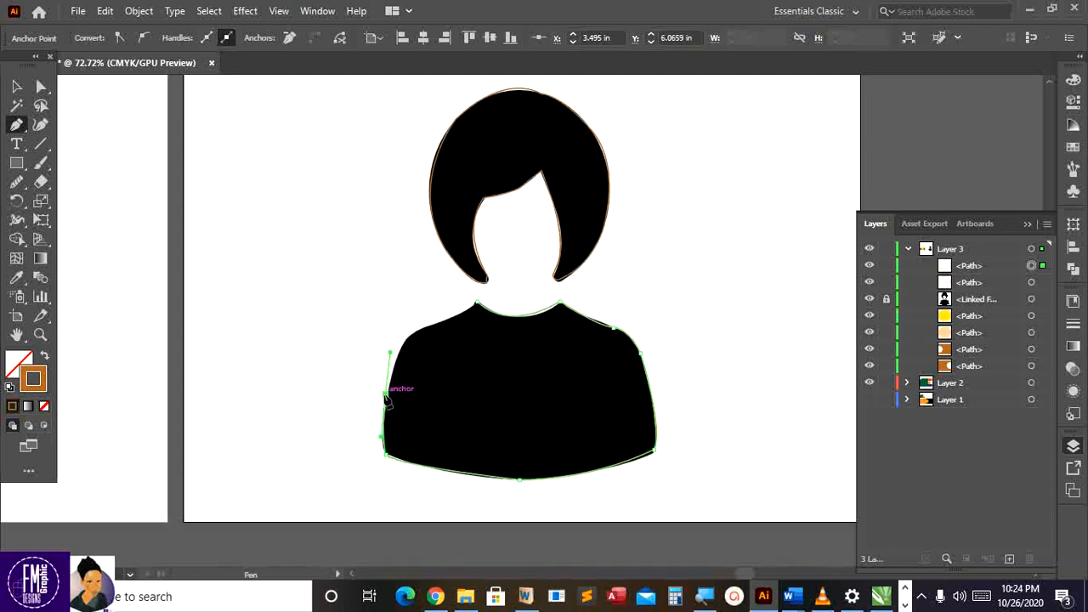
{"action": "left_click", "coordinate": [386, 394]}
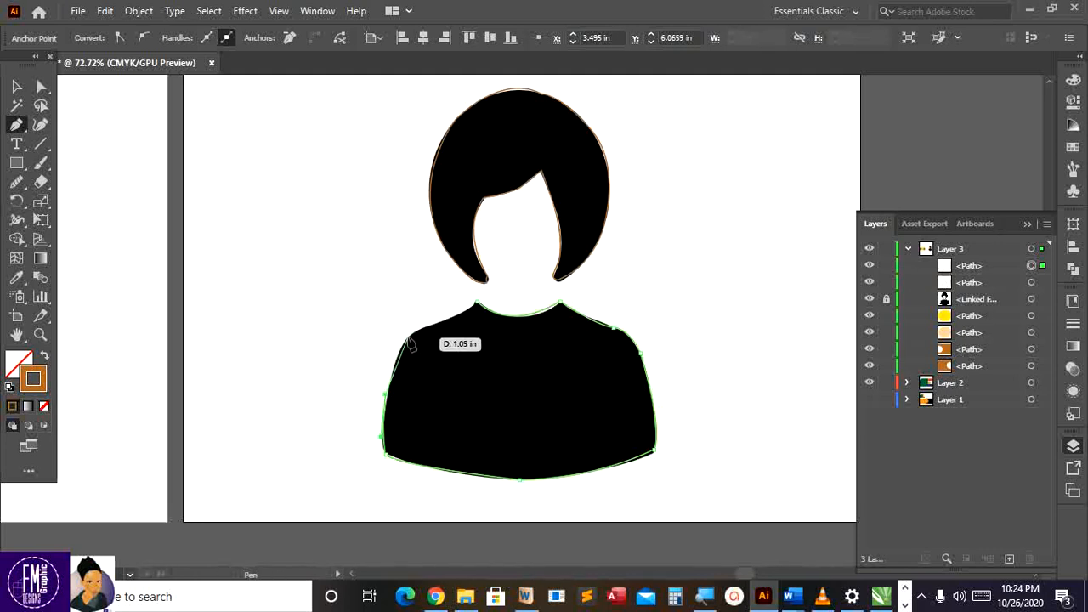
{"action": "left_click", "coordinate": [404, 340]}
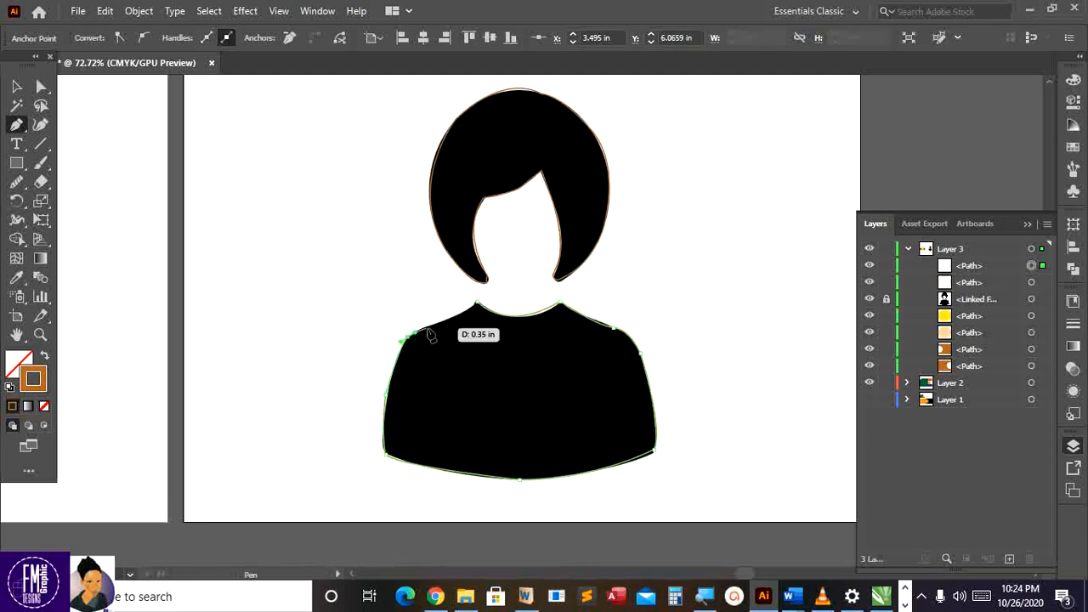
{"action": "left_click", "coordinate": [479, 304]}
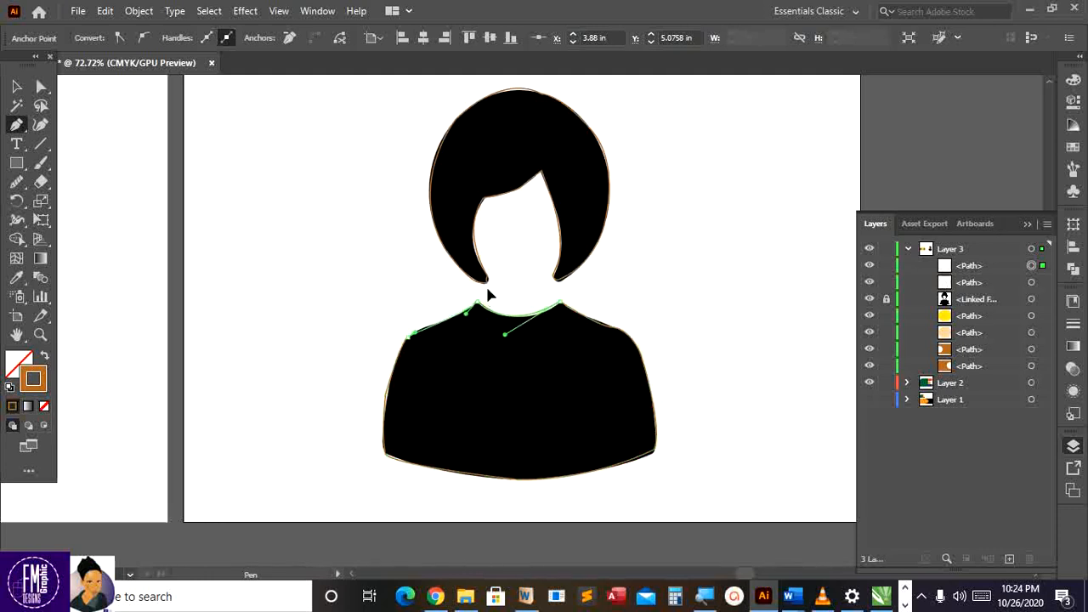
{"action": "left_click_drag", "start_coordinate": [487, 289], "coordinate": [488, 290]}
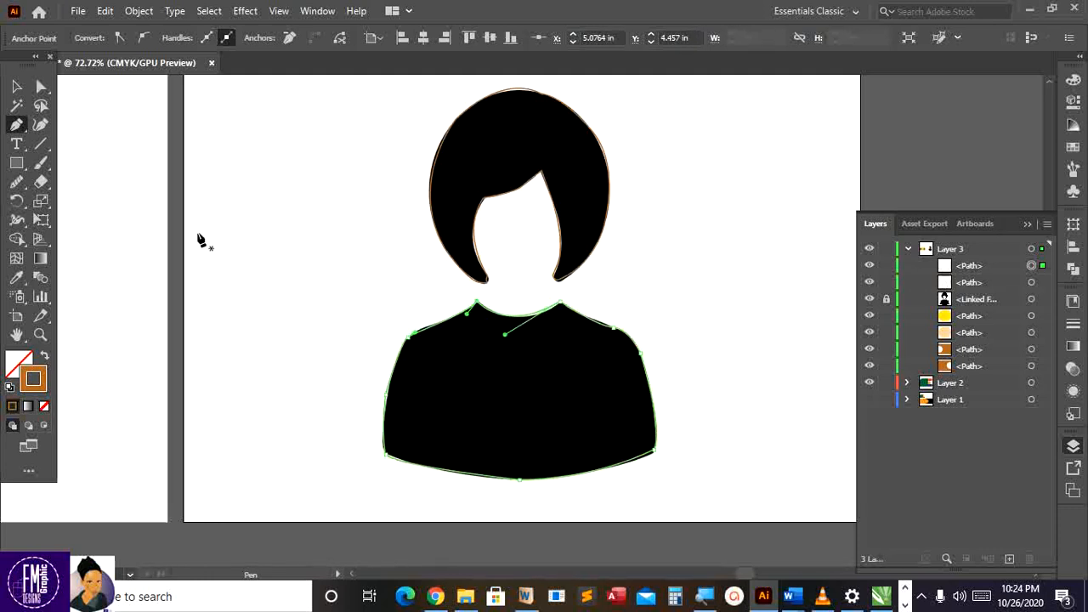
{"action": "left_click", "coordinate": [17, 87]}
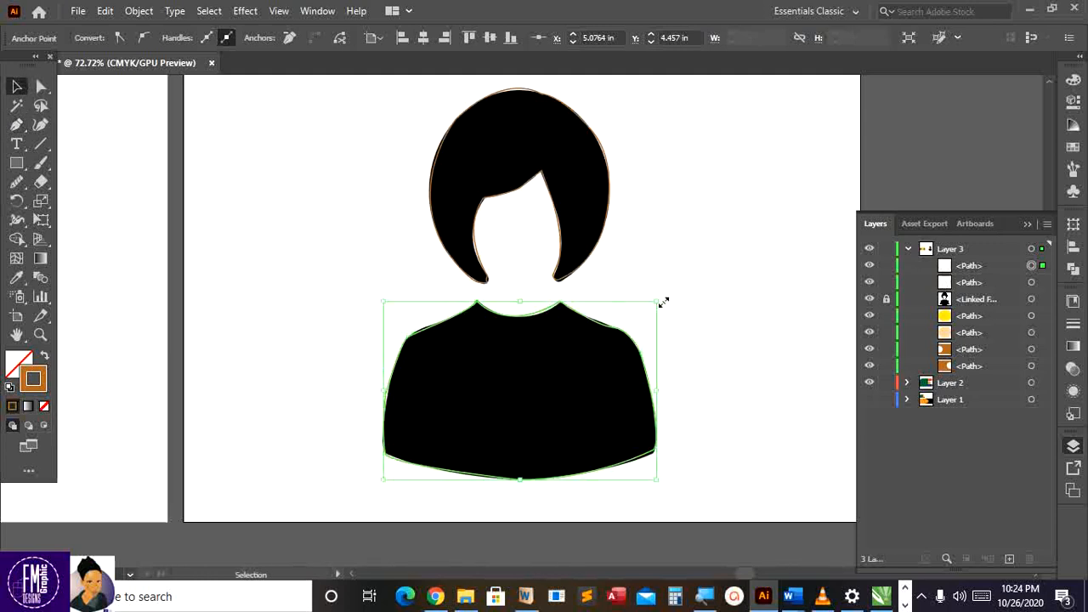
Hide the linked 18086.png reference image in the Layers panel and deselect the shirt outline
{"action": "left_click", "coordinate": [886, 302]}
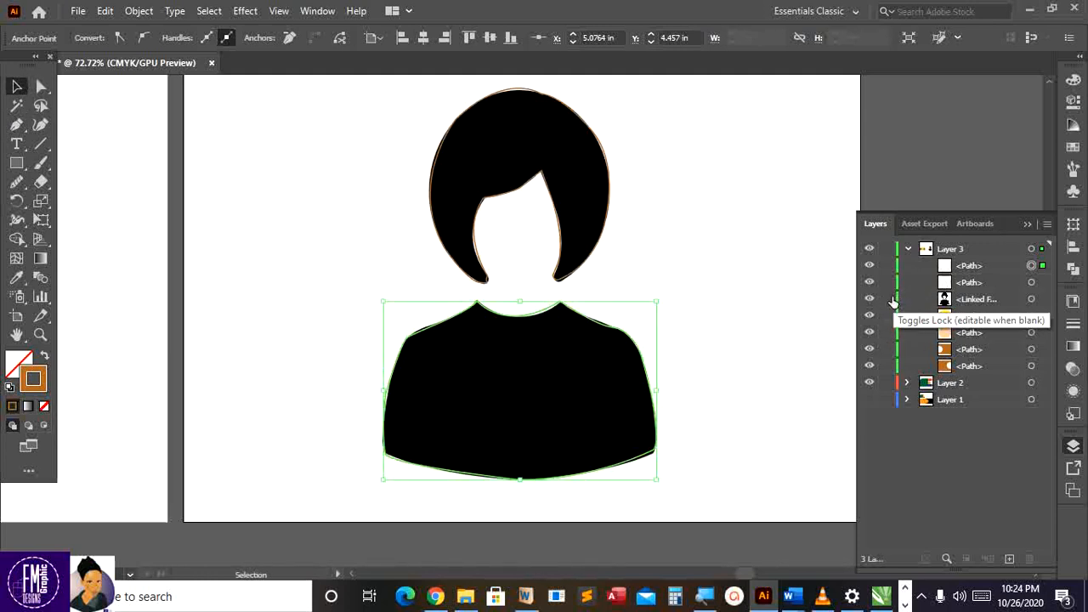
{"action": "left_click", "coordinate": [887, 303]}
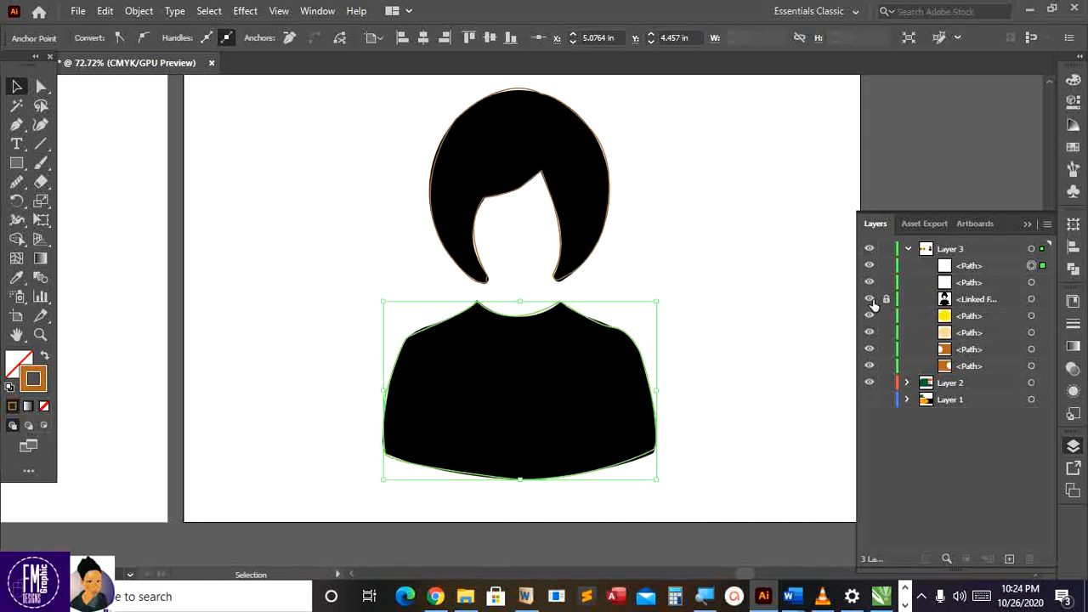
{"action": "left_click", "coordinate": [869, 299]}
{"action": "left_click", "coordinate": [778, 313]}
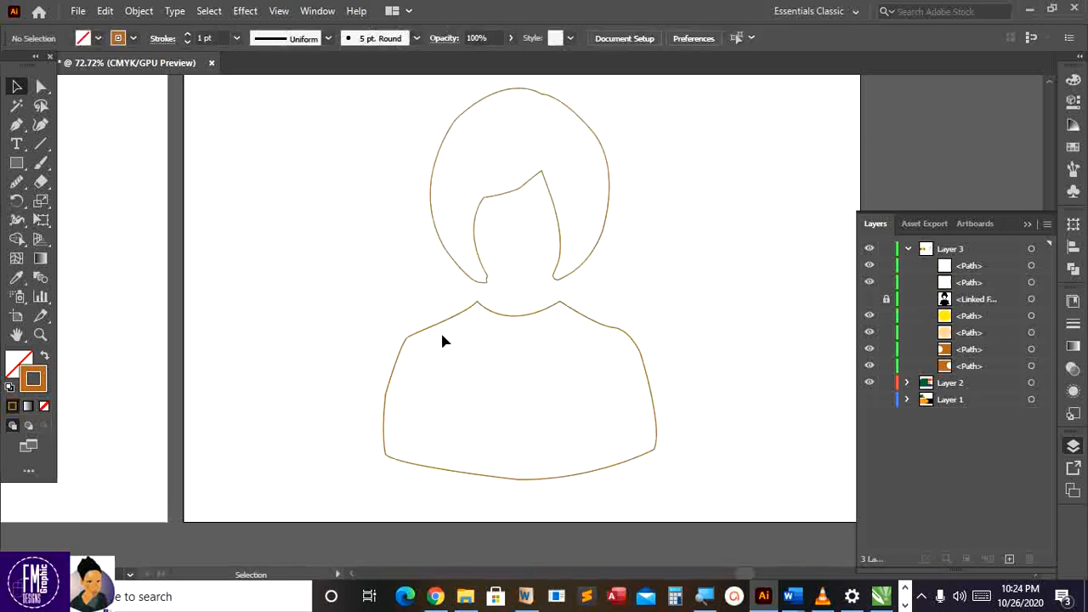
{"action": "scroll", "coordinate": [442, 340], "scroll_direction": "up", "scroll_amount": 1}
Fill the hair outline with pink from the fill swatches
{"action": "left_click", "coordinate": [480, 281]}
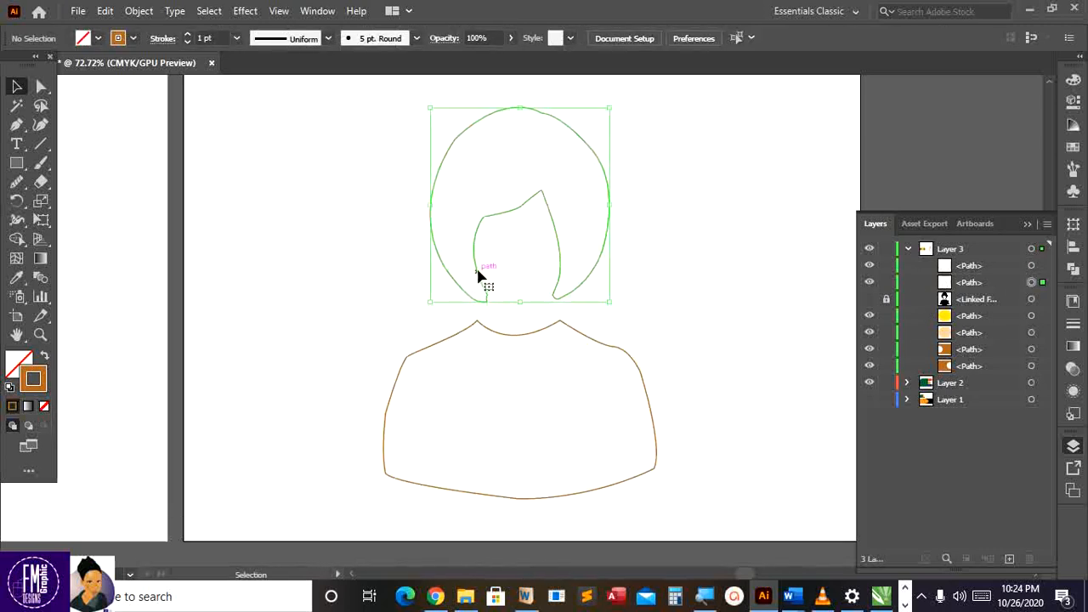
{"action": "left_click", "coordinate": [101, 40]}
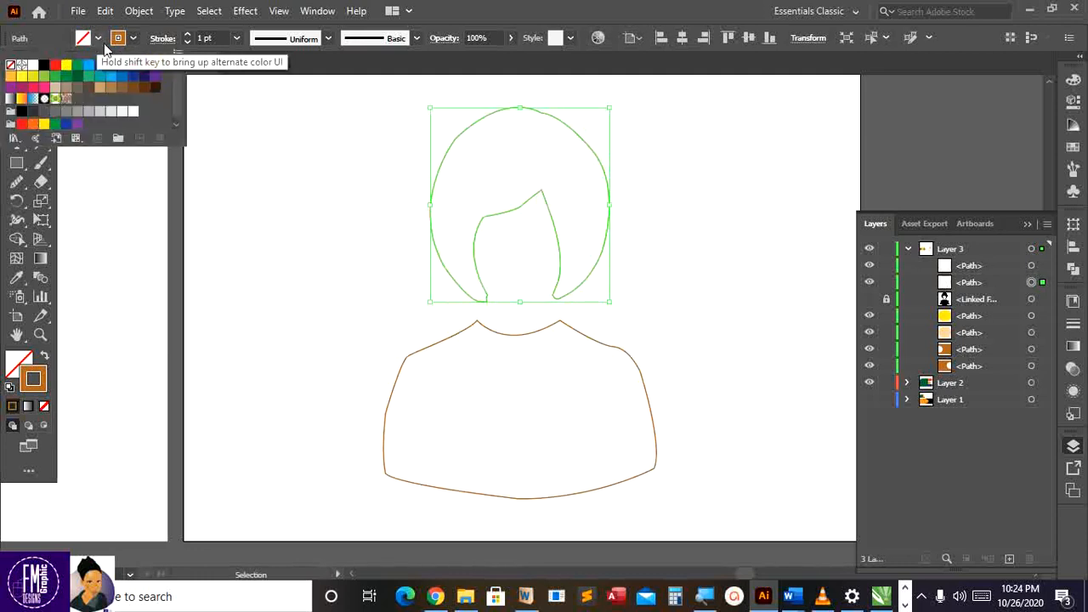
{"action": "left_click", "coordinate": [43, 88]}
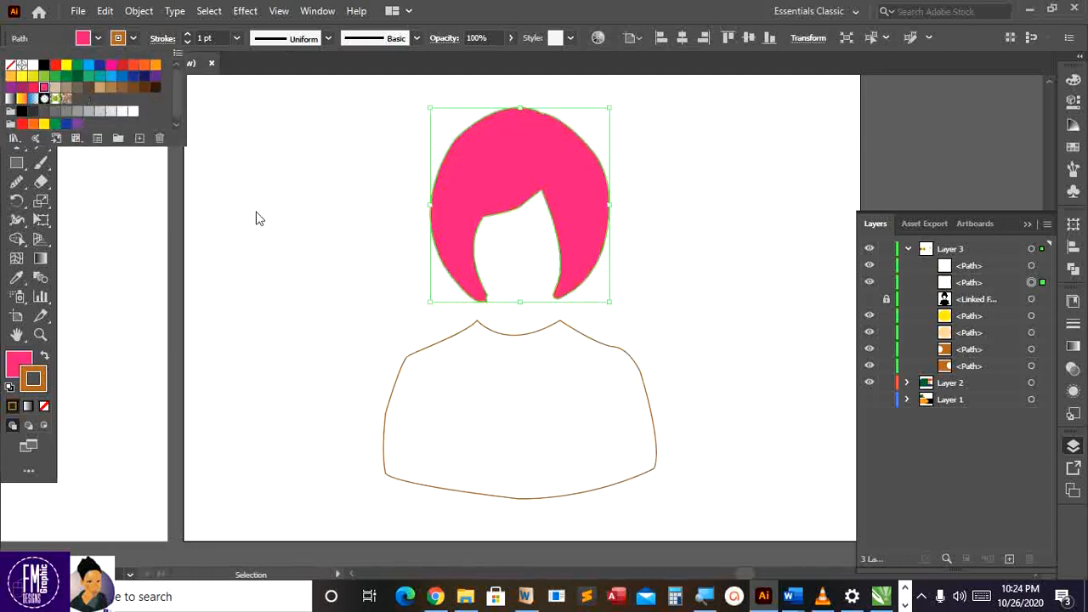
{"action": "left_click", "coordinate": [463, 340]}
Fill the shirt outline with red, then reselect it
{"action": "left_click", "coordinate": [467, 333]}
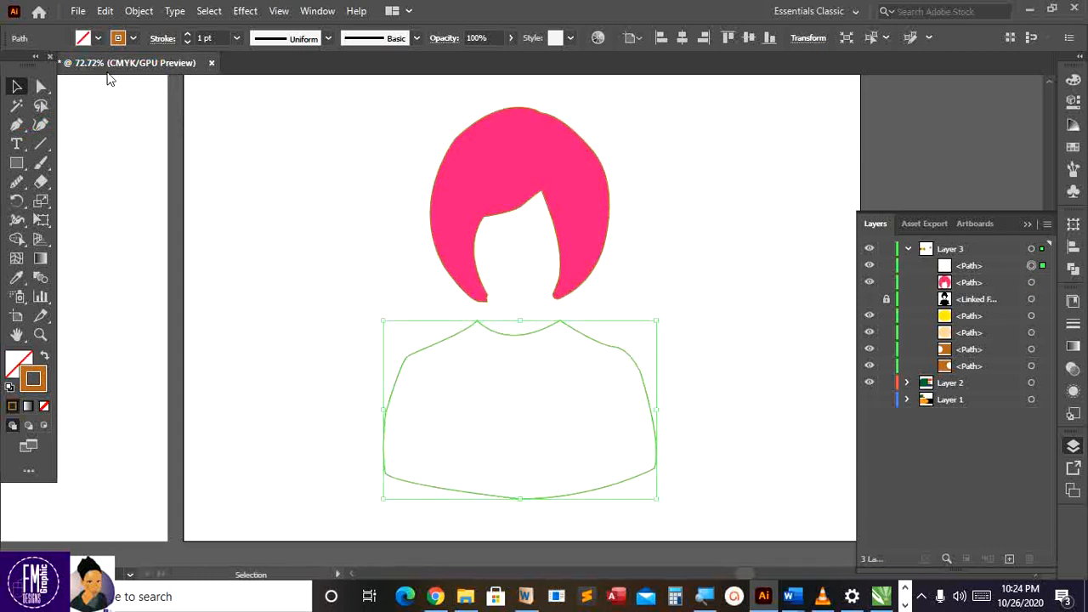
{"action": "left_click", "coordinate": [99, 38]}
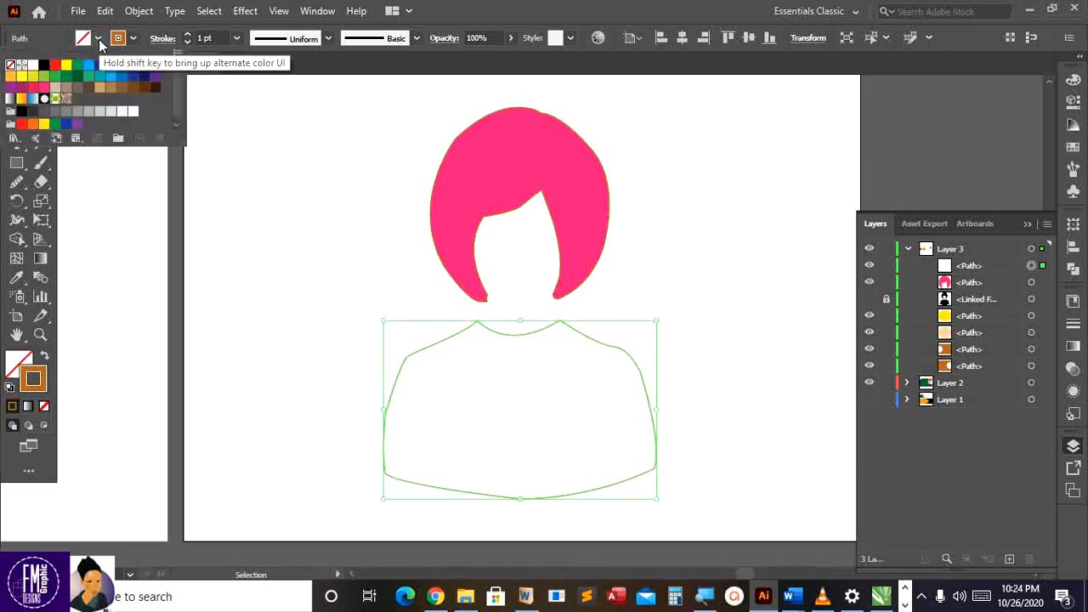
{"action": "left_click", "coordinate": [22, 124]}
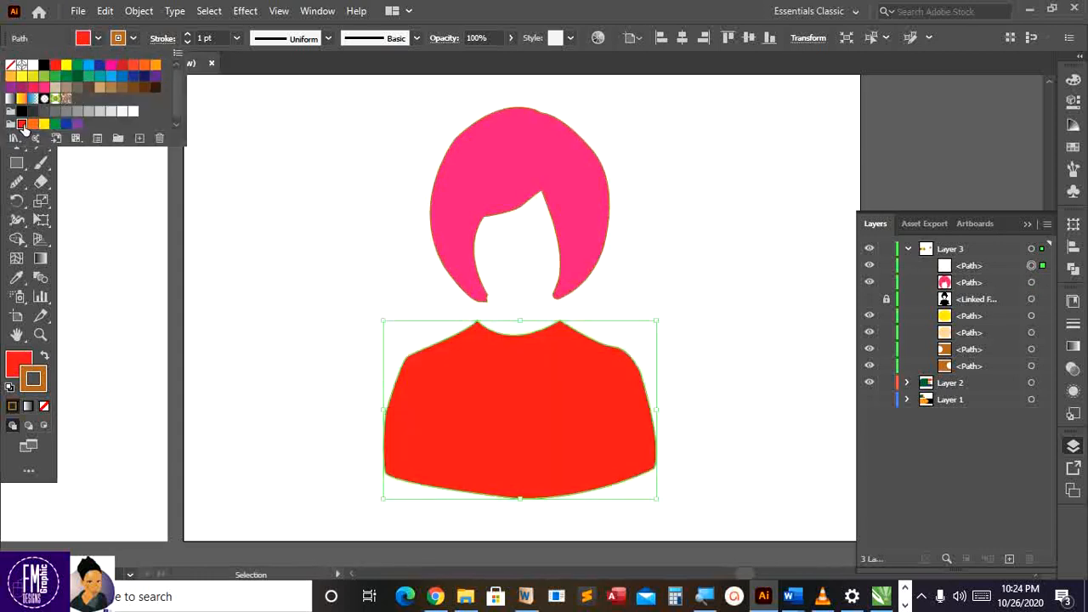
{"action": "left_click", "coordinate": [416, 314]}
{"action": "left_click", "coordinate": [667, 283]}
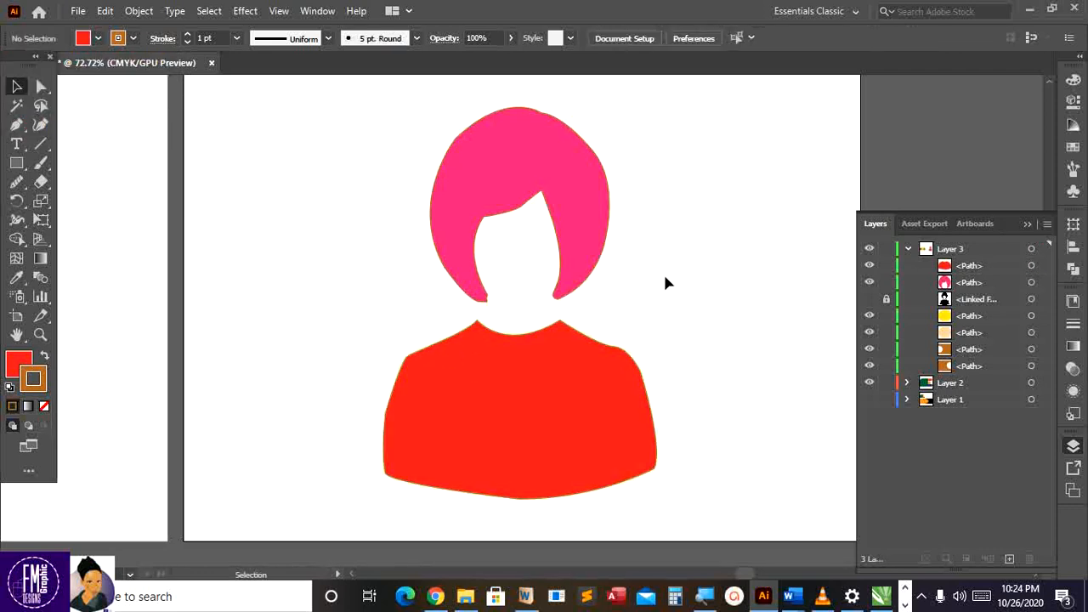
{"action": "scroll", "coordinate": [623, 297], "scroll_direction": "down", "scroll_amount": 1}
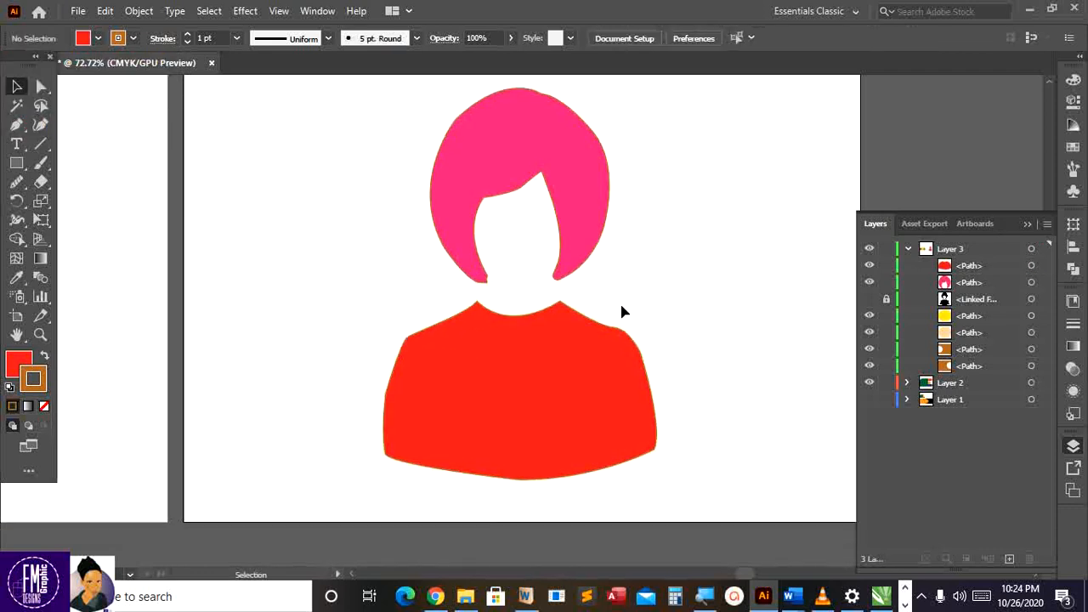
{"action": "left_click", "coordinate": [444, 347]}
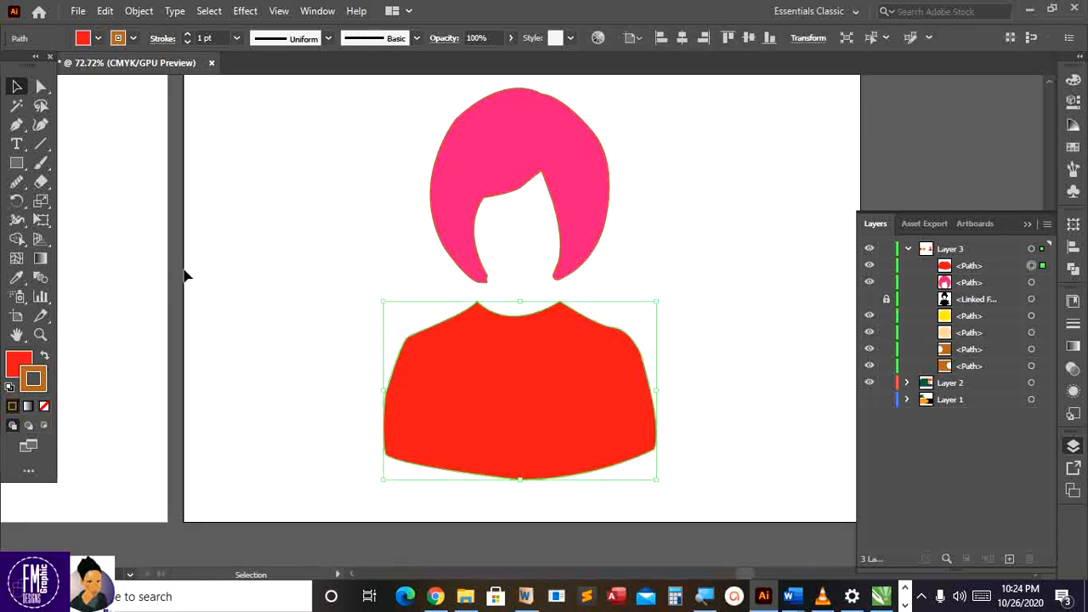
Smooth the red body's left shoulder, left side and bottom edge with the Smooth tool
{"action": "left_click", "coordinate": [16, 181]}
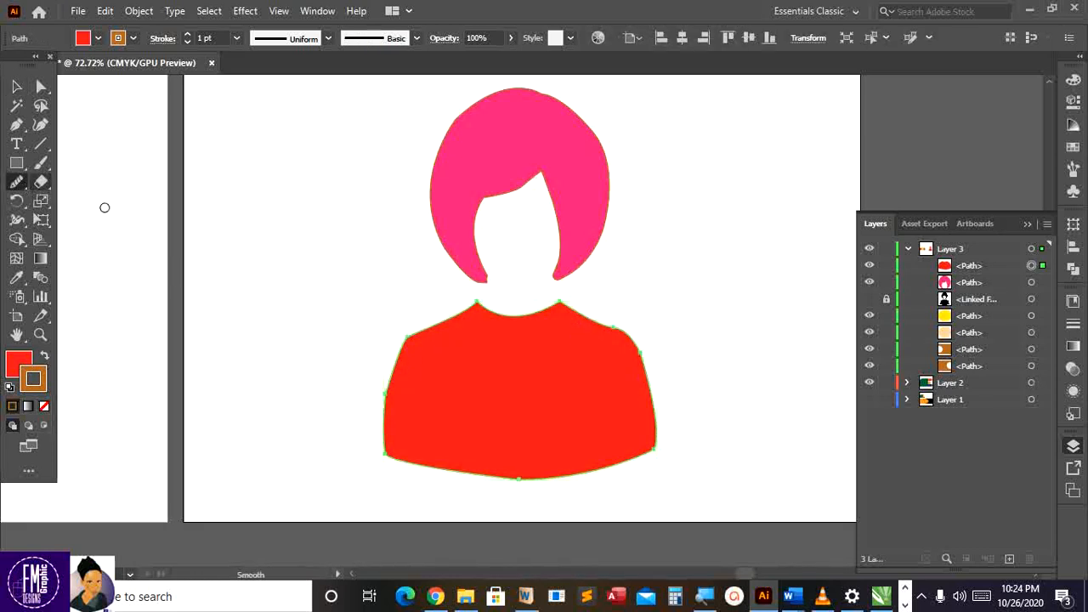
{"action": "left_click_drag", "start_coordinate": [403, 347], "coordinate": [397, 368]}
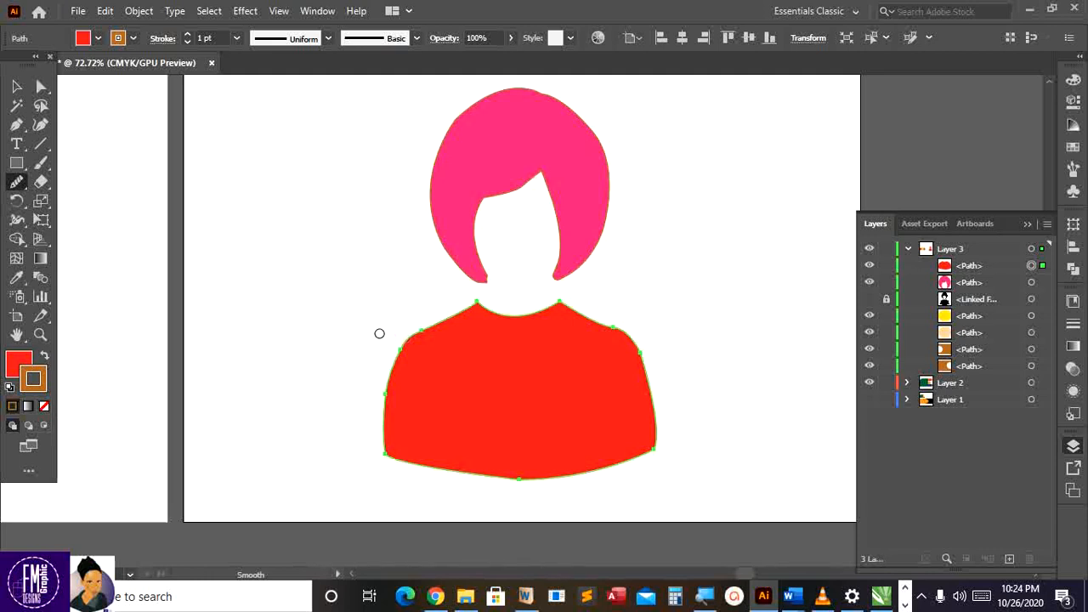
{"action": "left_click_drag", "start_coordinate": [390, 367], "coordinate": [389, 381]}
{"action": "left_click_drag", "start_coordinate": [397, 351], "coordinate": [439, 325]}
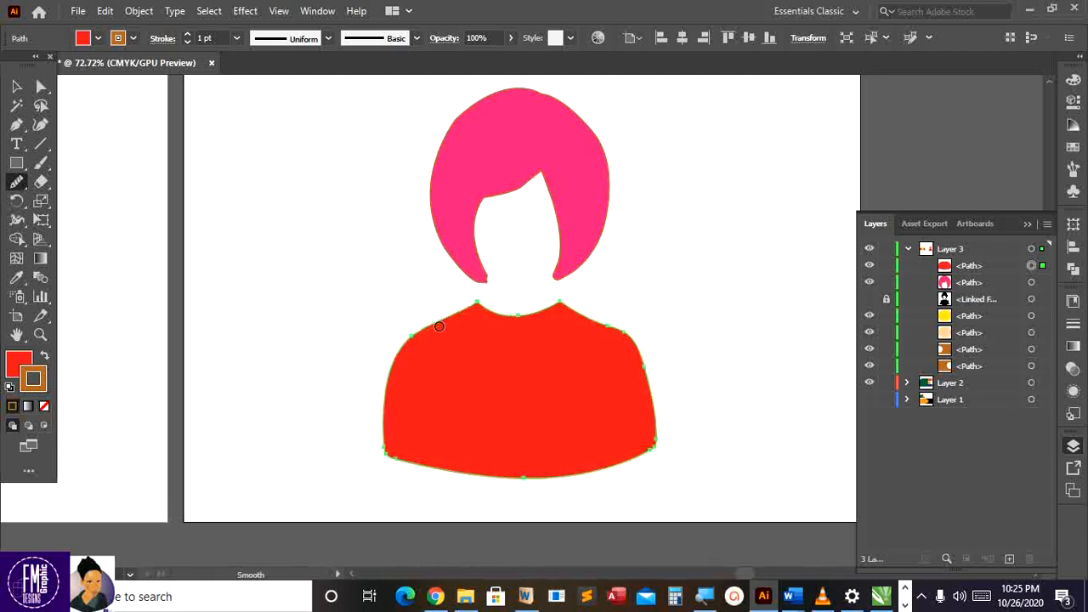
{"action": "mouse_move", "coordinate": [399, 459]}
{"action": "left_mouse_down"}
{"action": "mouse_move", "coordinate": [564, 481]}
{"action": "mouse_move", "coordinate": [679, 439]}
{"action": "mouse_move", "coordinate": [652, 451]}
{"action": "mouse_move", "coordinate": [649, 374]}
{"action": "mouse_move", "coordinate": [628, 332]}
{"action": "mouse_move", "coordinate": [577, 316]}
{"action": "left_mouse_up"}
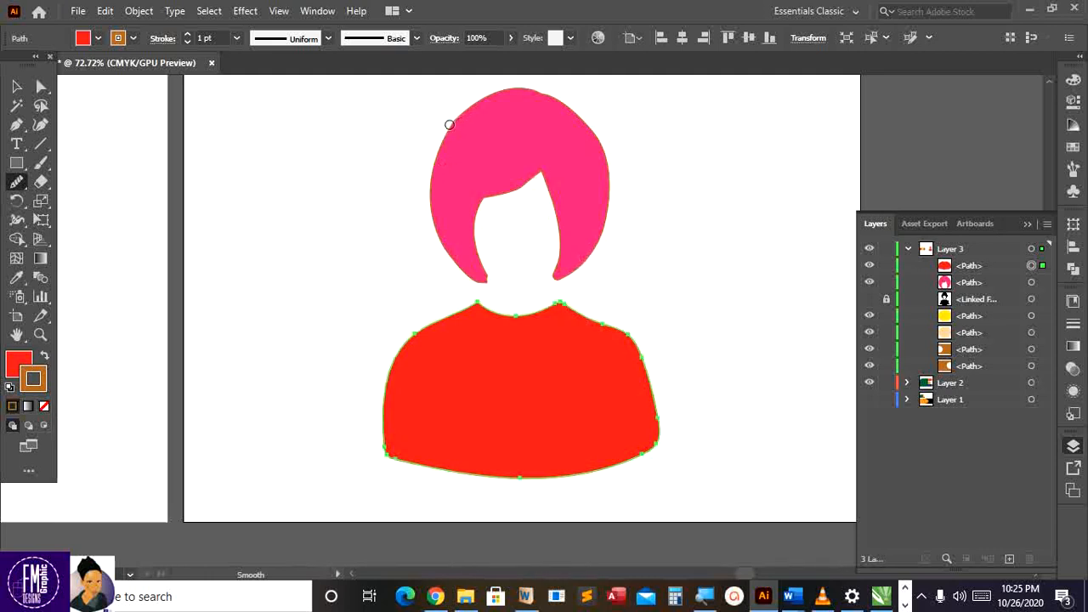
Select the pink hair and smooth its upper-left and upper-right edges
{"action": "left_click", "coordinate": [16, 85]}
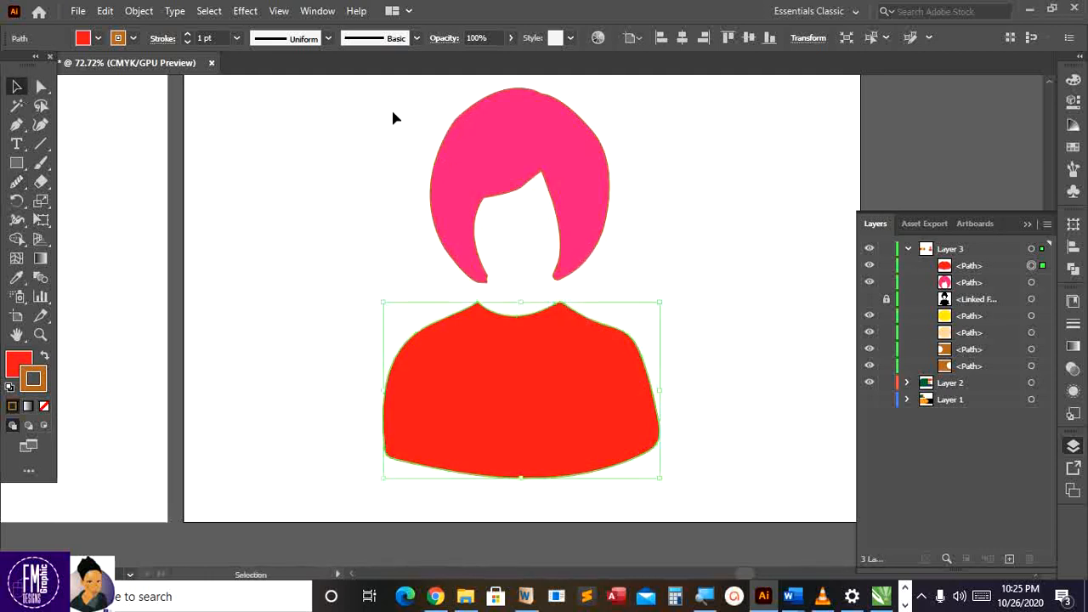
{"action": "left_click", "coordinate": [481, 134]}
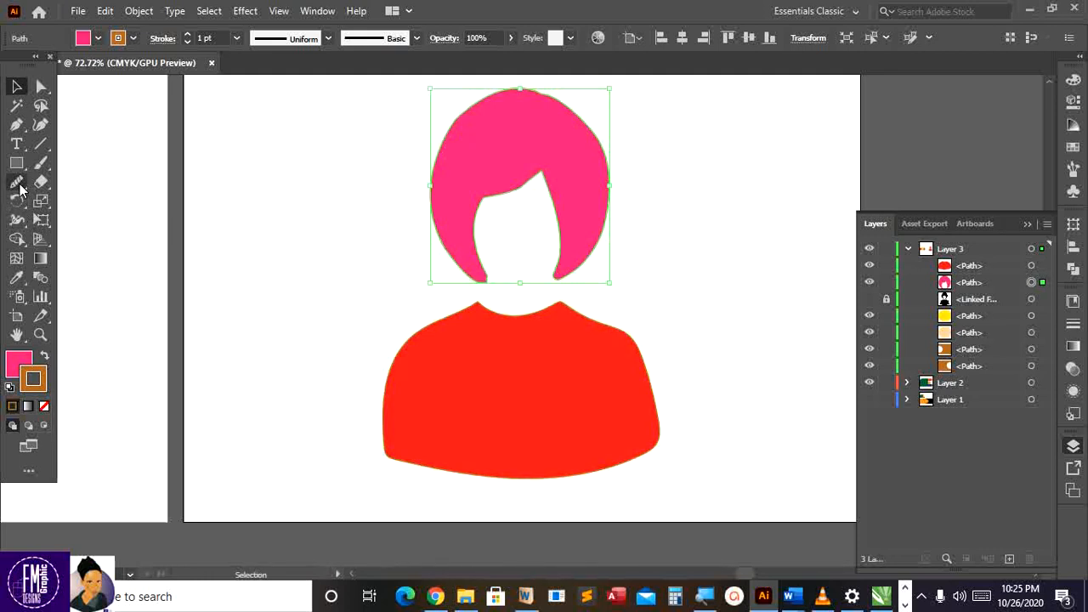
{"action": "left_click", "coordinate": [17, 183]}
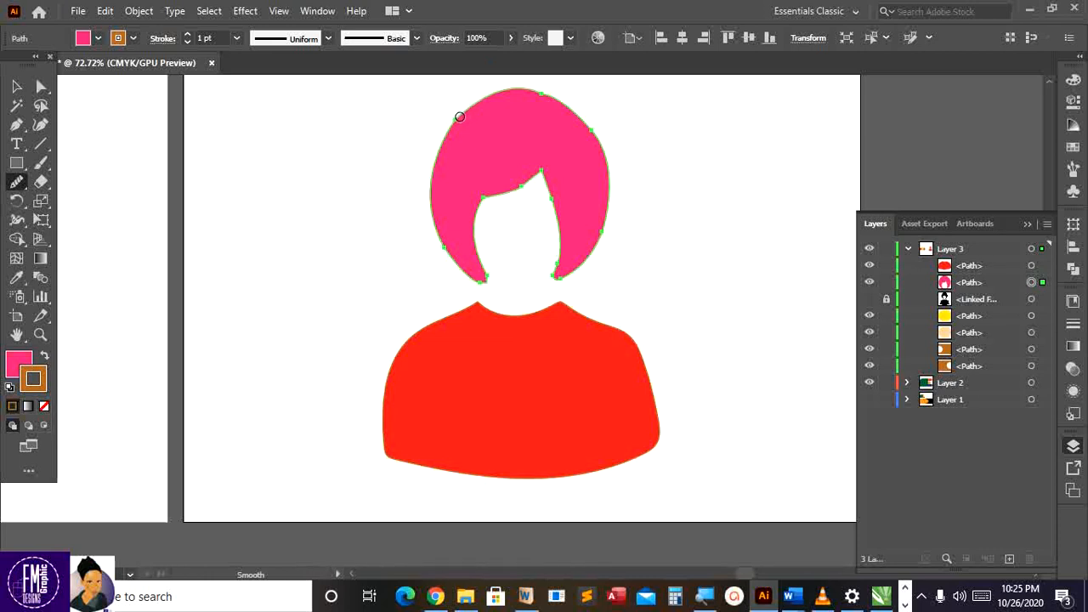
{"action": "left_click_drag", "start_coordinate": [460, 116], "coordinate": [451, 126]}
{"action": "mouse_move", "coordinate": [538, 93]}
{"action": "left_mouse_down"}
{"action": "mouse_move", "coordinate": [604, 153]}
{"action": "mouse_move", "coordinate": [608, 196]}
{"action": "mouse_move", "coordinate": [590, 257]}
{"action": "mouse_move", "coordinate": [549, 260]}
{"action": "mouse_move", "coordinate": [553, 202]}
{"action": "mouse_move", "coordinate": [540, 167]}
{"action": "mouse_move", "coordinate": [486, 200]}
{"action": "mouse_move", "coordinate": [476, 222]}
{"action": "mouse_move", "coordinate": [488, 282]}
{"action": "mouse_move", "coordinate": [435, 227]}
{"action": "left_mouse_up"}
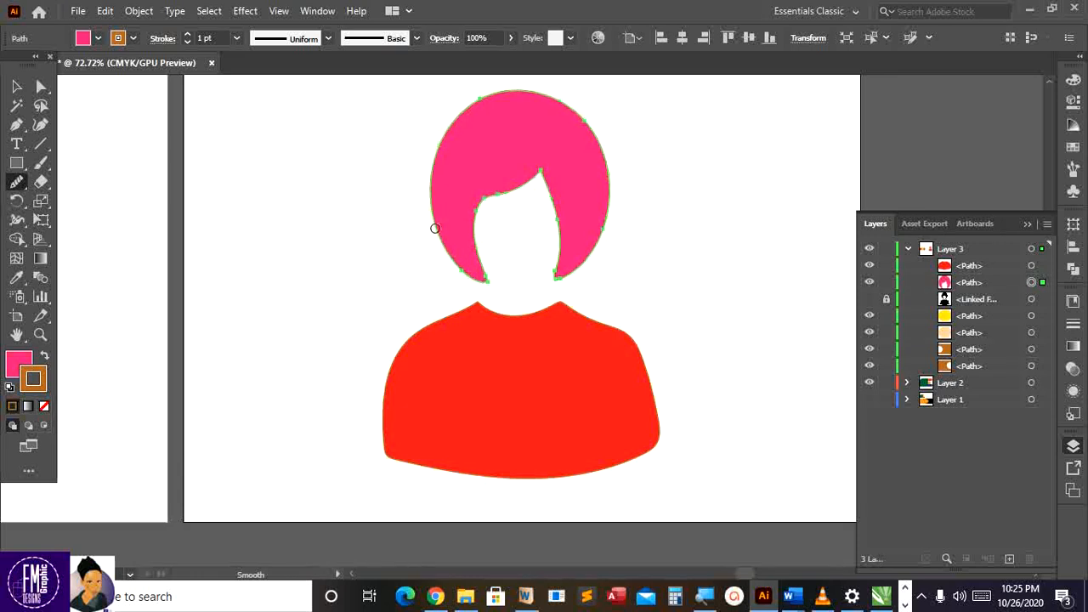
{"action": "left_click", "coordinate": [17, 86]}
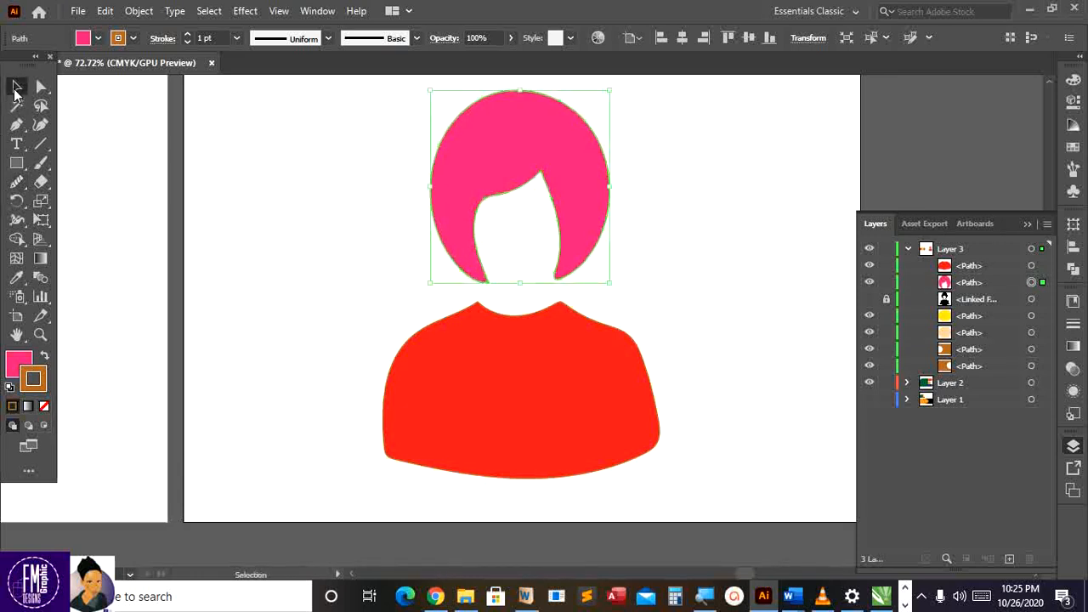
Unhide, select and unlock the linked silhouette image in the Layers panel
{"action": "left_click", "coordinate": [691, 208]}
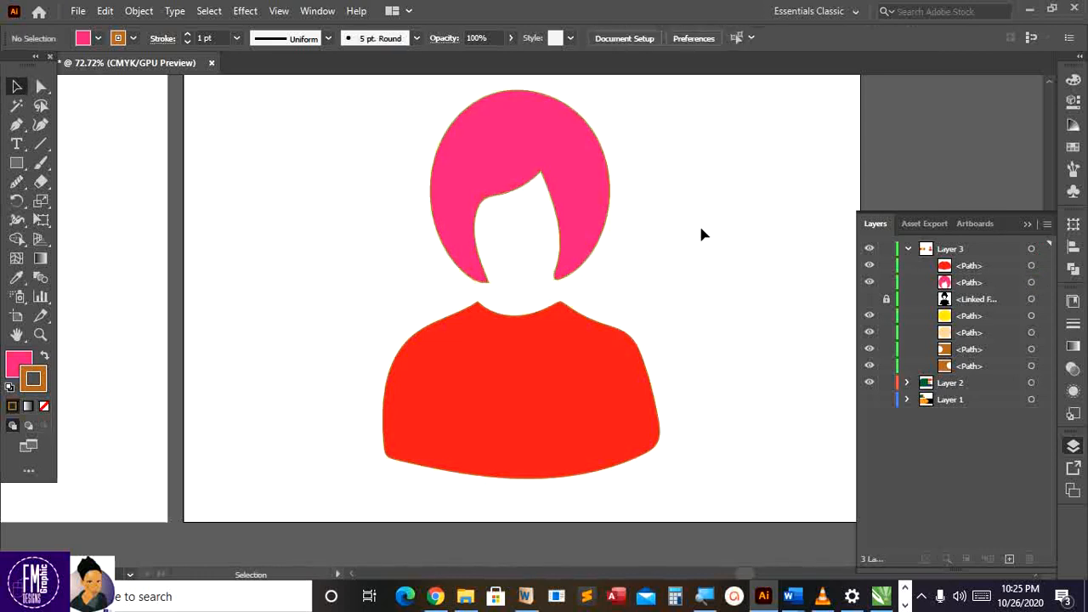
{"action": "left_click", "coordinate": [869, 300]}
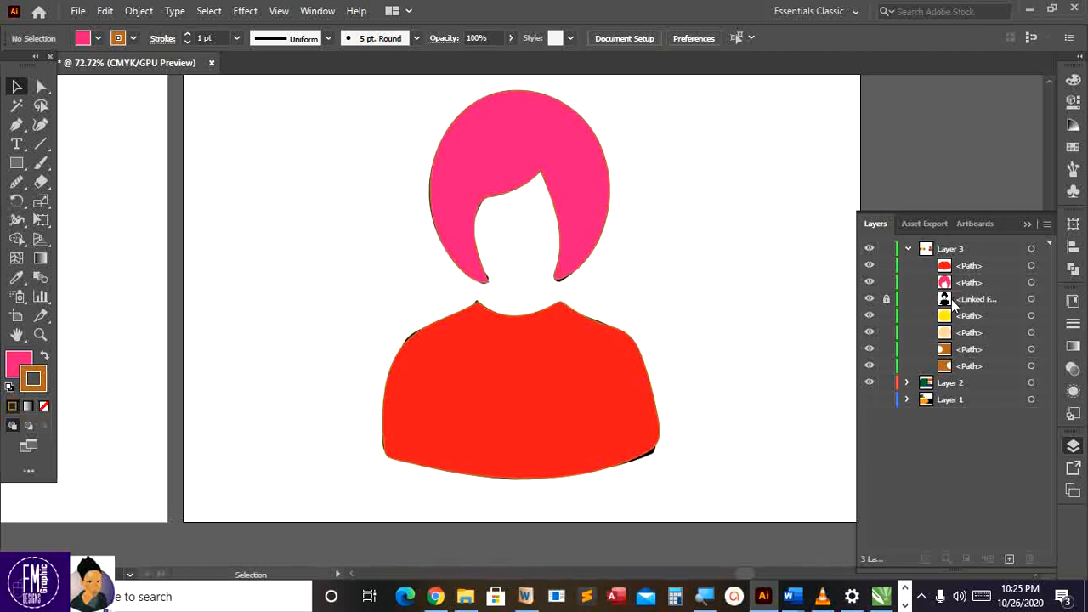
{"action": "left_click", "coordinate": [951, 299]}
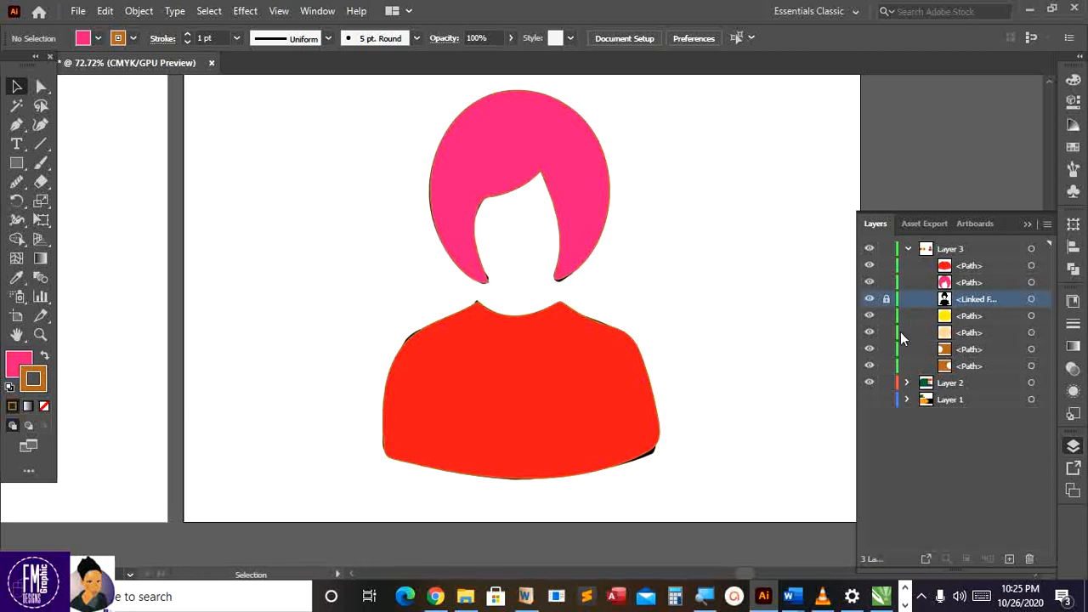
{"action": "left_click", "coordinate": [885, 301]}
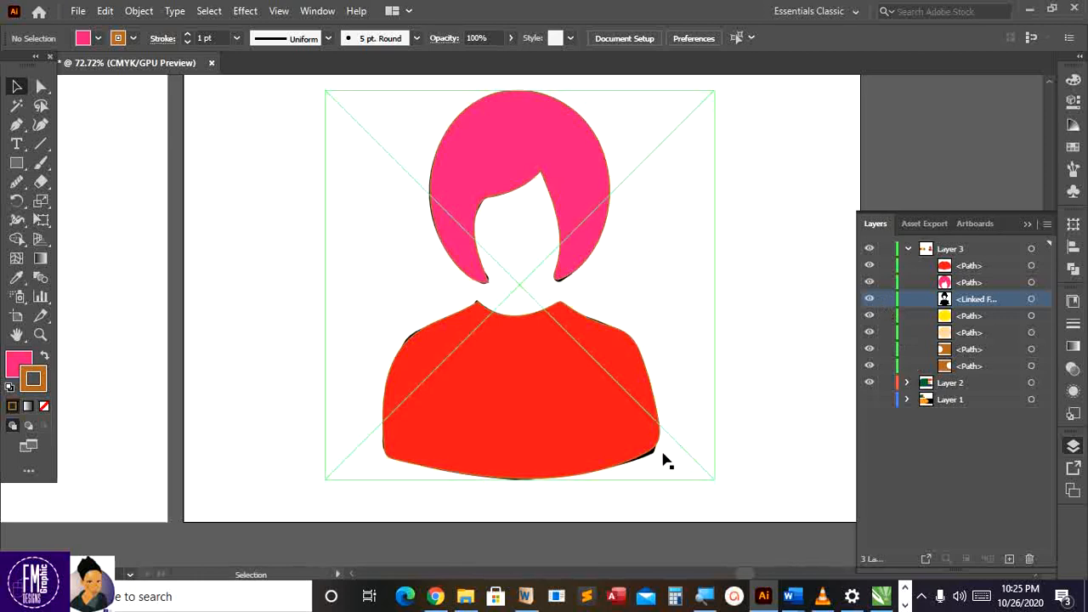
Shrink the black silhouette, place it at the artboard's upper left, and nudge the hair slightly right
{"action": "left_click_drag", "start_coordinate": [655, 459], "coordinate": [404, 485]}
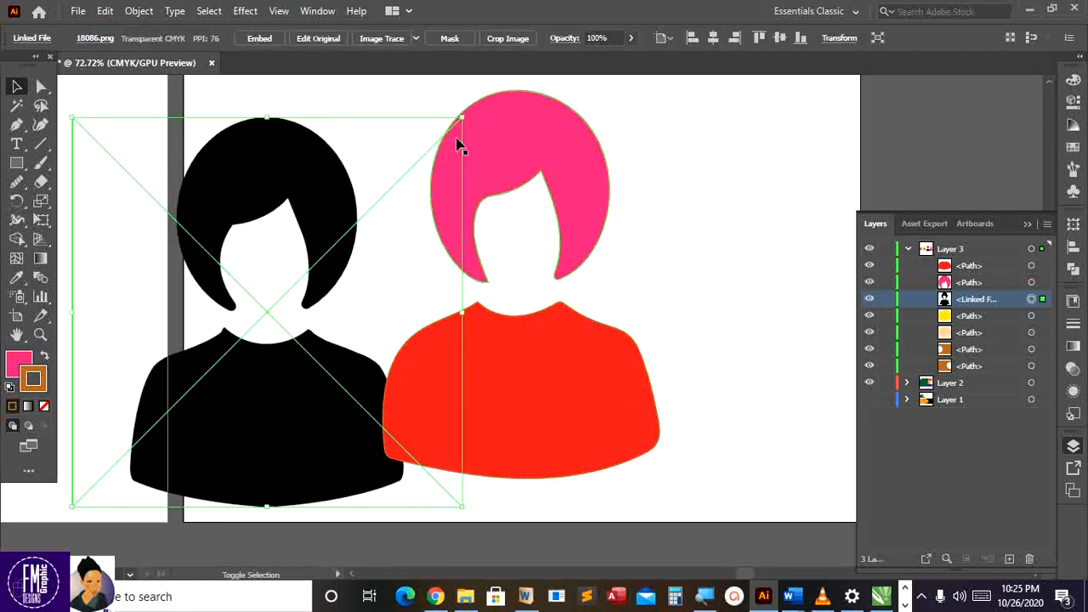
{"action": "left_click_drag", "start_coordinate": [462, 119], "coordinate": [253, 325]}
{"action": "left_click_drag", "start_coordinate": [193, 364], "coordinate": [351, 190]}
{"action": "left_click_drag", "start_coordinate": [231, 331], "coordinate": [196, 392]}
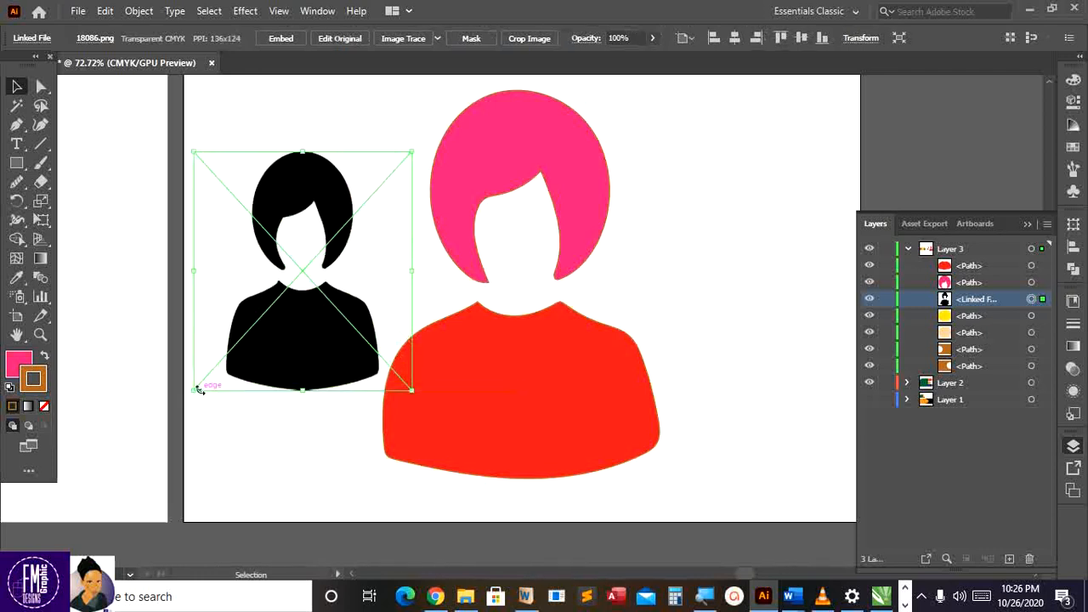
{"action": "left_click_drag", "start_coordinate": [292, 349], "coordinate": [275, 303]}
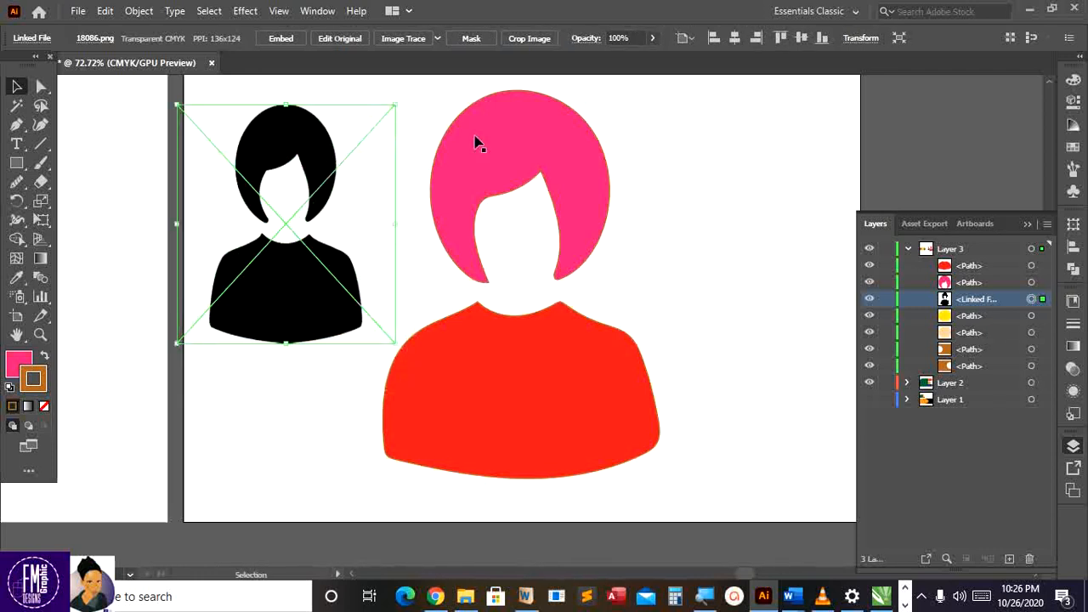
{"action": "left_click", "coordinate": [537, 356]}
{"action": "left_click_drag", "start_coordinate": [586, 182], "coordinate": [620, 186]}
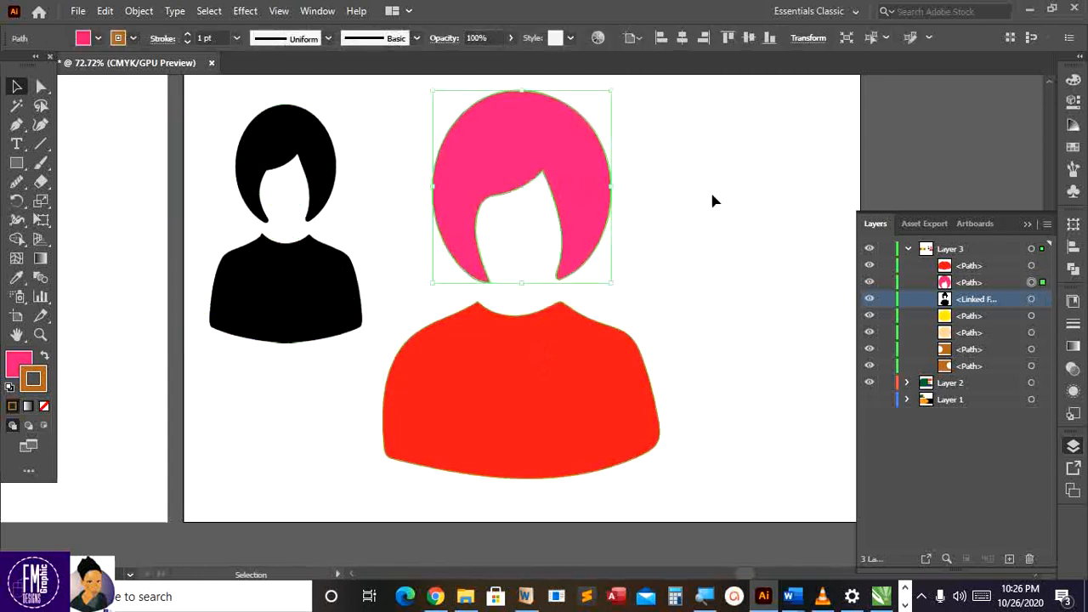
{"action": "left_click", "coordinate": [713, 196]}
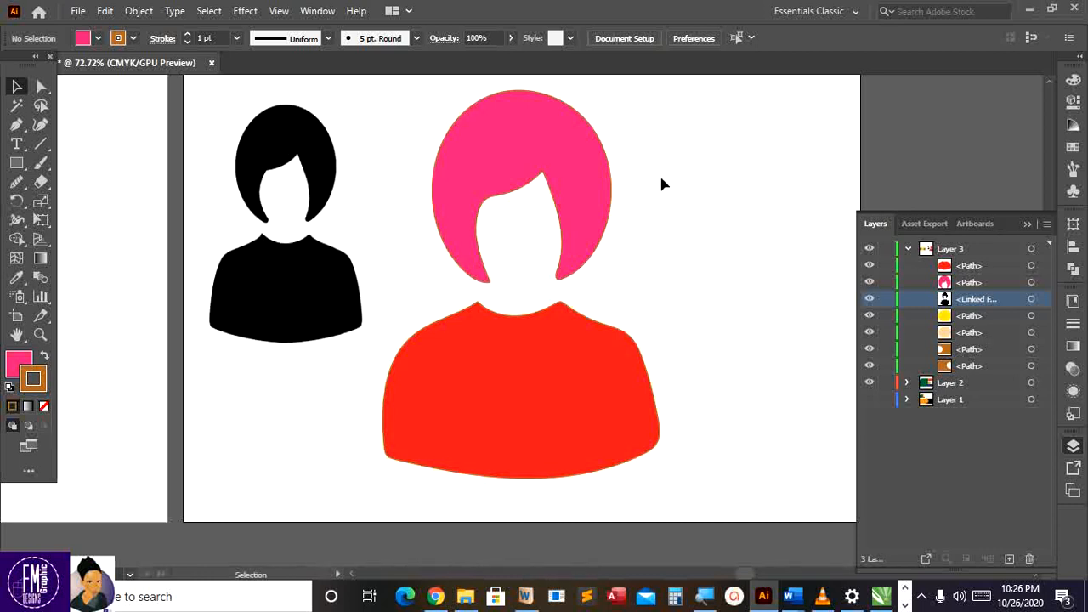
Shift the black silhouette slightly right toward the figure and show the Artboards list
{"action": "scroll", "coordinate": [662, 183], "scroll_direction": "up", "scroll_amount": 2}
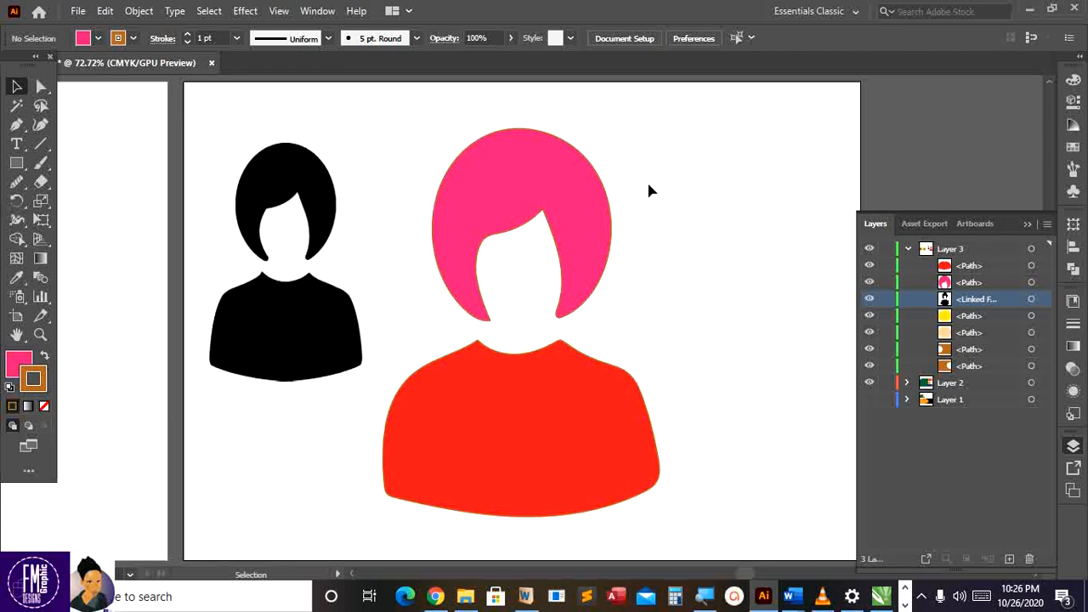
{"action": "scroll", "coordinate": [648, 186], "scroll_direction": "up", "scroll_amount": 1}
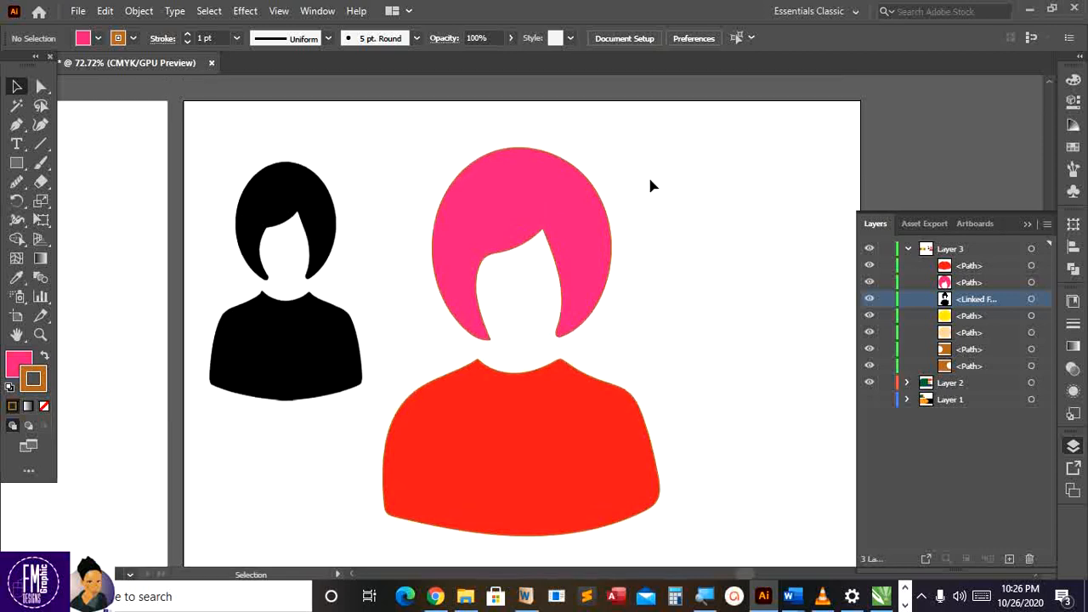
{"action": "scroll", "coordinate": [649, 186], "scroll_direction": "down", "scroll_amount": 5}
{"action": "scroll", "coordinate": [650, 185], "scroll_direction": "down", "scroll_amount": 3}
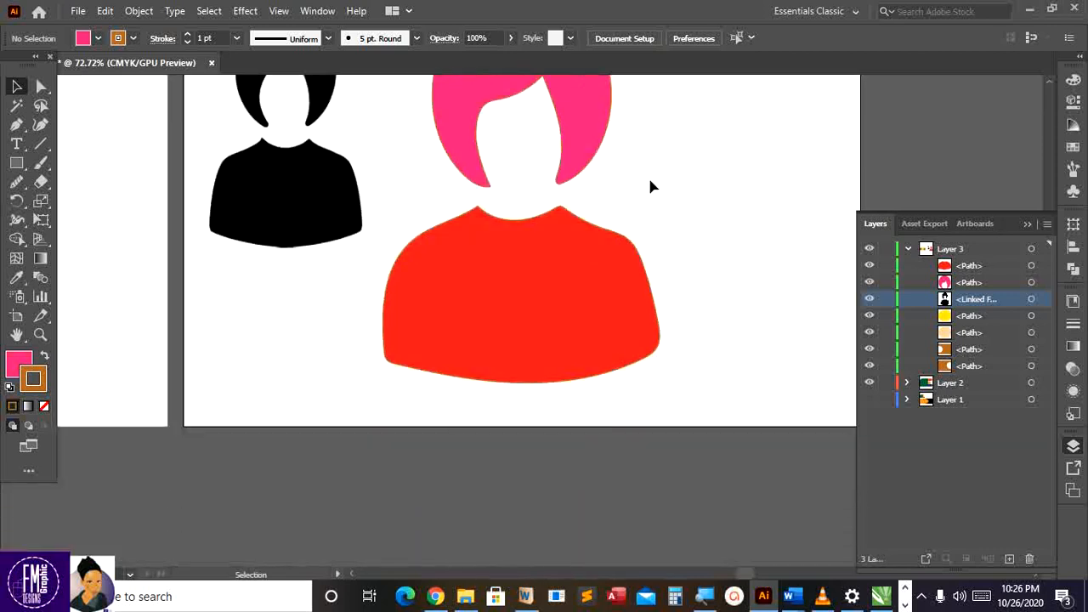
{"action": "scroll", "coordinate": [651, 186], "scroll_direction": "up", "scroll_amount": 4}
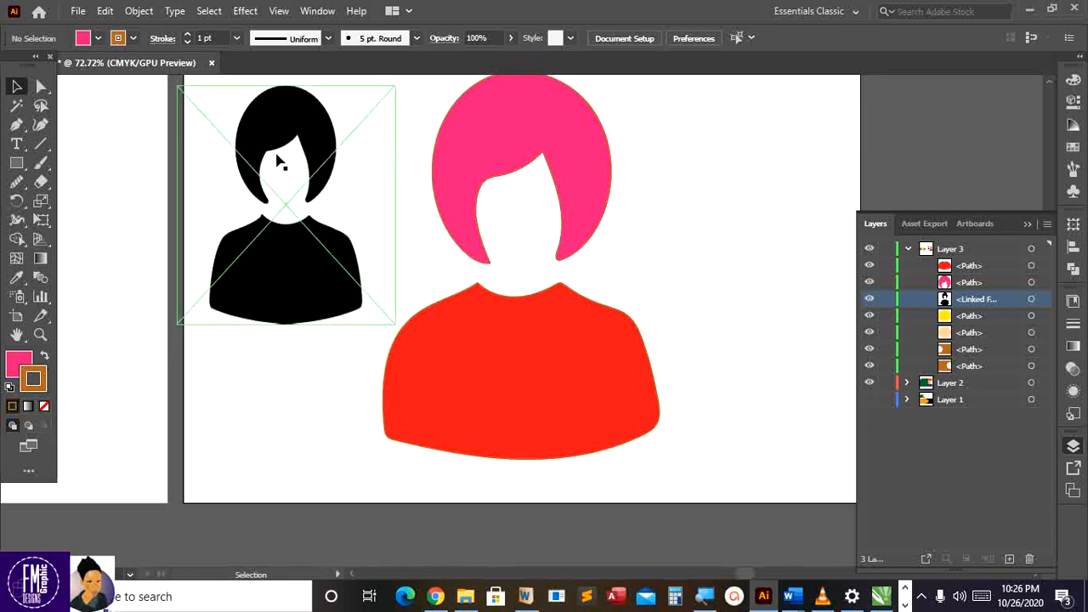
{"action": "left_click_drag", "start_coordinate": [276, 134], "coordinate": [332, 133]}
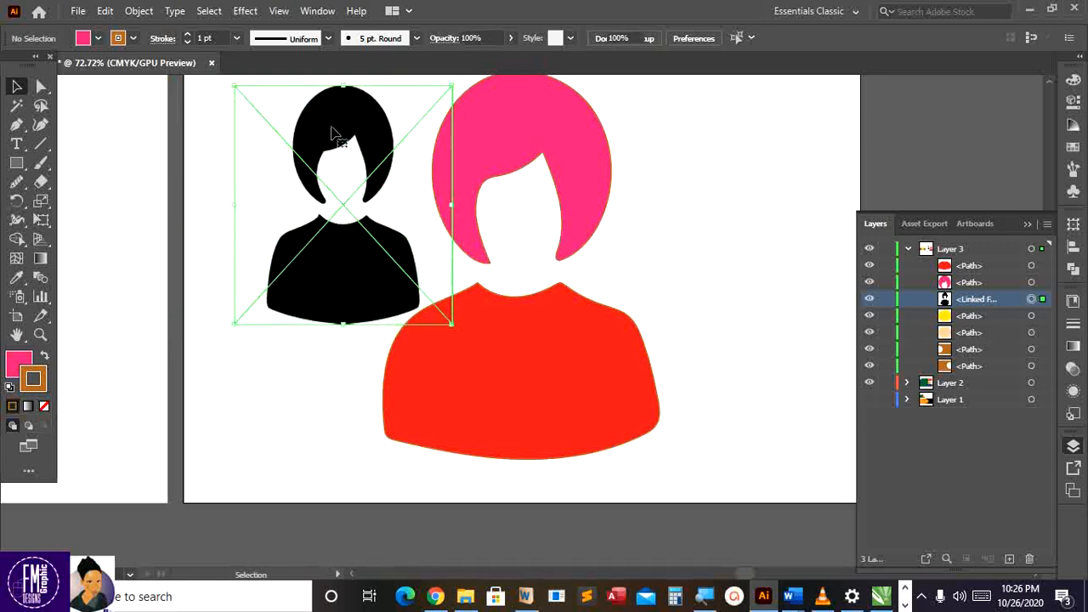
{"action": "scroll", "coordinate": [505, 223], "scroll_direction": "down", "scroll_amount": 4}
{"action": "scroll", "coordinate": [505, 222], "scroll_direction": "up", "scroll_amount": 3}
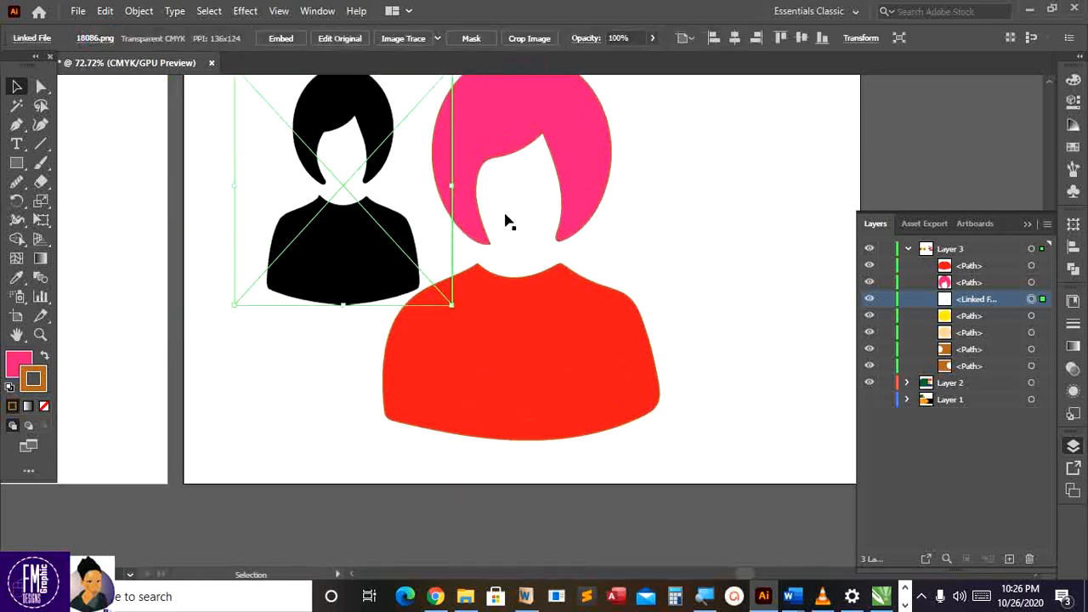
{"action": "scroll", "coordinate": [505, 223], "scroll_direction": "up", "scroll_amount": 1}
{"action": "scroll", "coordinate": [524, 453], "scroll_direction": "up", "scroll_amount": 4}
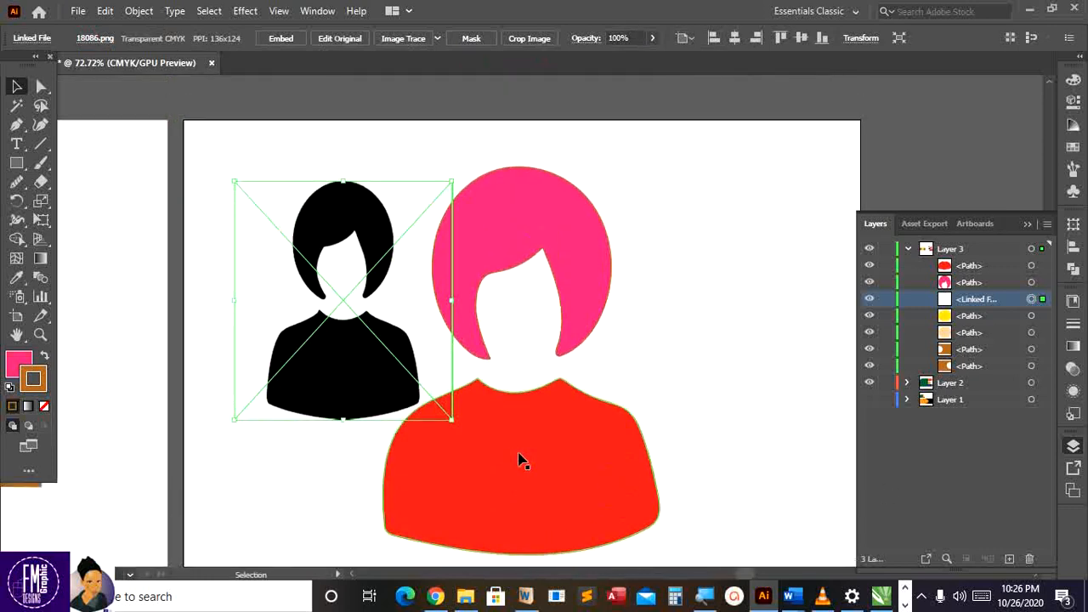
{"action": "scroll", "coordinate": [522, 457], "scroll_direction": "down", "scroll_amount": 6}
{"action": "scroll", "coordinate": [523, 454], "scroll_direction": "up", "scroll_amount": 2}
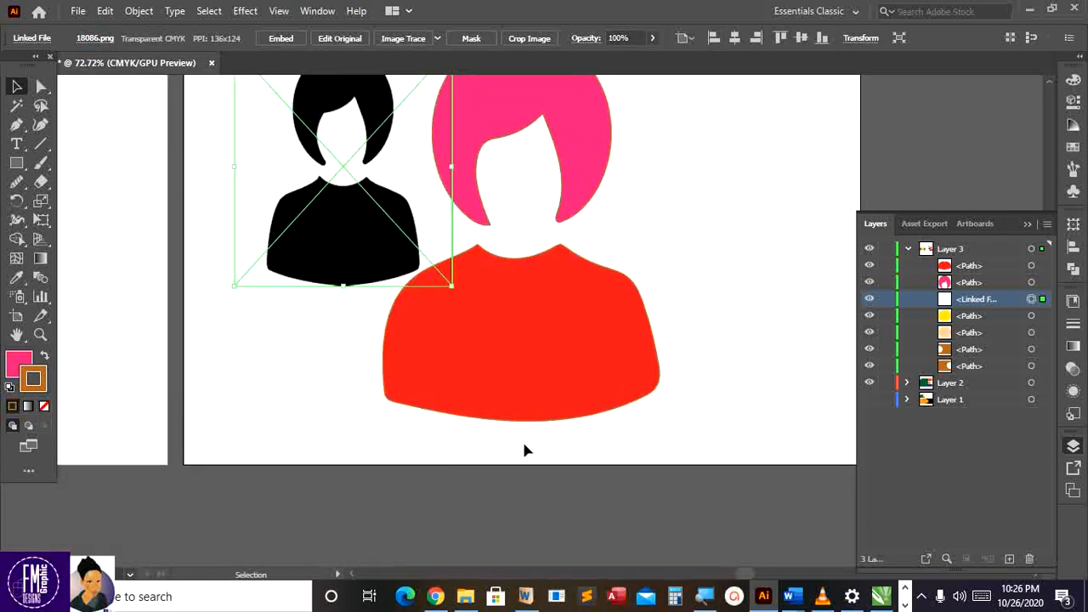
{"action": "left_click", "coordinate": [693, 313]}
{"action": "scroll", "coordinate": [692, 316], "scroll_direction": "up", "scroll_amount": 5}
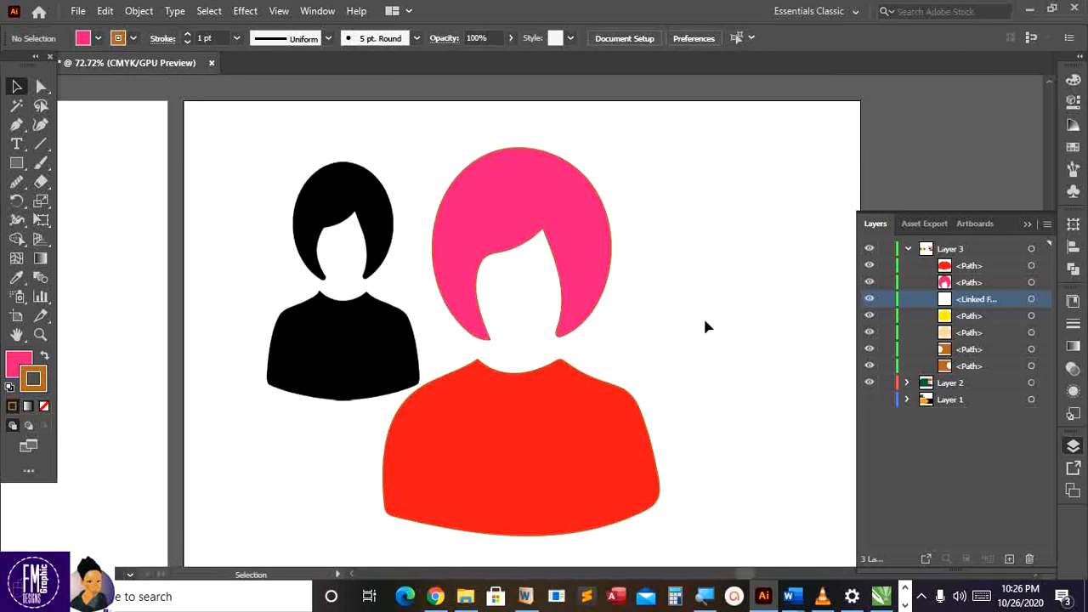
{"action": "left_click", "coordinate": [974, 226]}
Add Artboard 6 and draw a large pink rectangle covering most of it
{"action": "left_click", "coordinate": [1010, 558]}
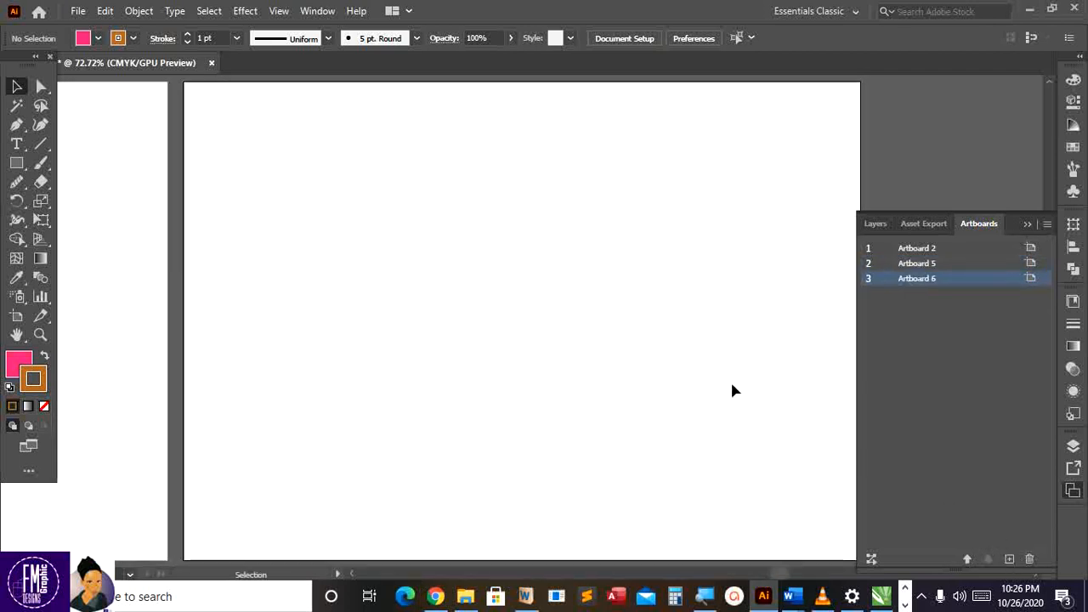
{"action": "left_click", "coordinate": [17, 162]}
{"action": "left_click_drag", "start_coordinate": [396, 128], "coordinate": [681, 473]}
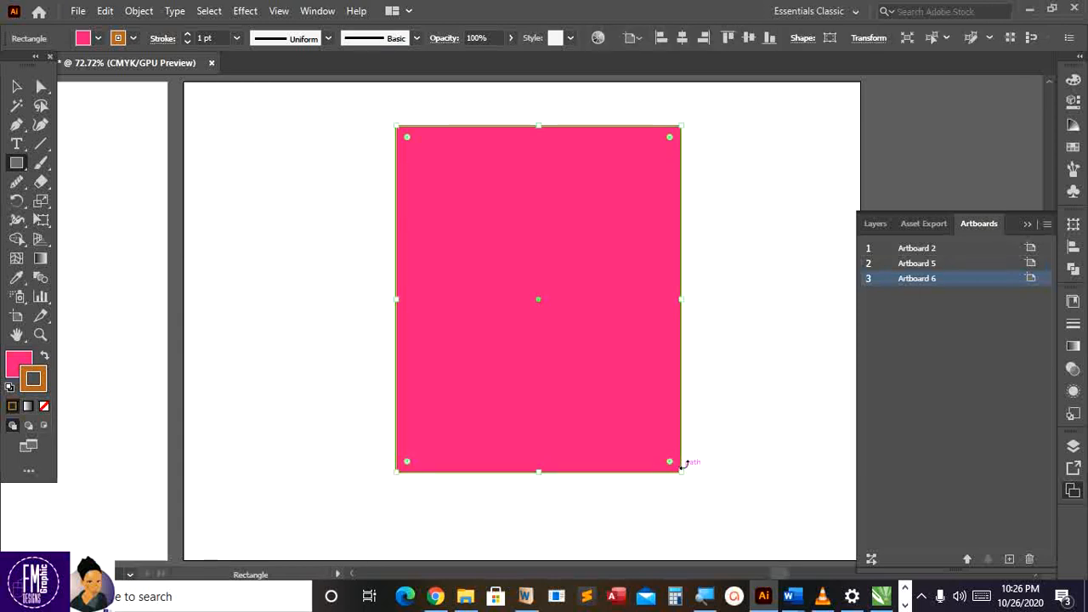
{"action": "left_click", "coordinate": [16, 86]}
{"action": "left_click", "coordinate": [391, 209]}
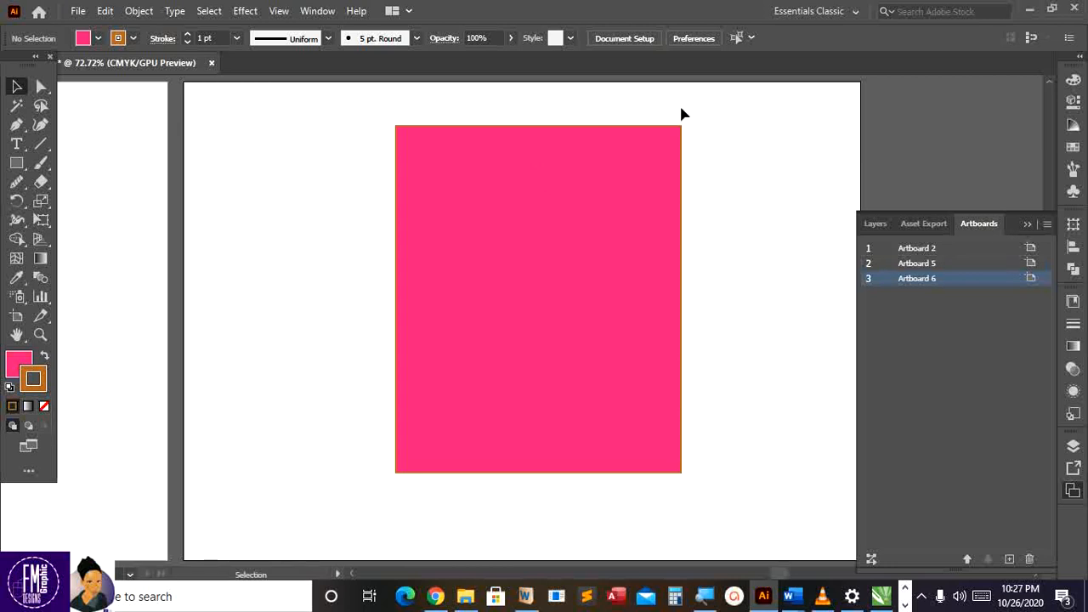
{"action": "left_click", "coordinate": [566, 192]}
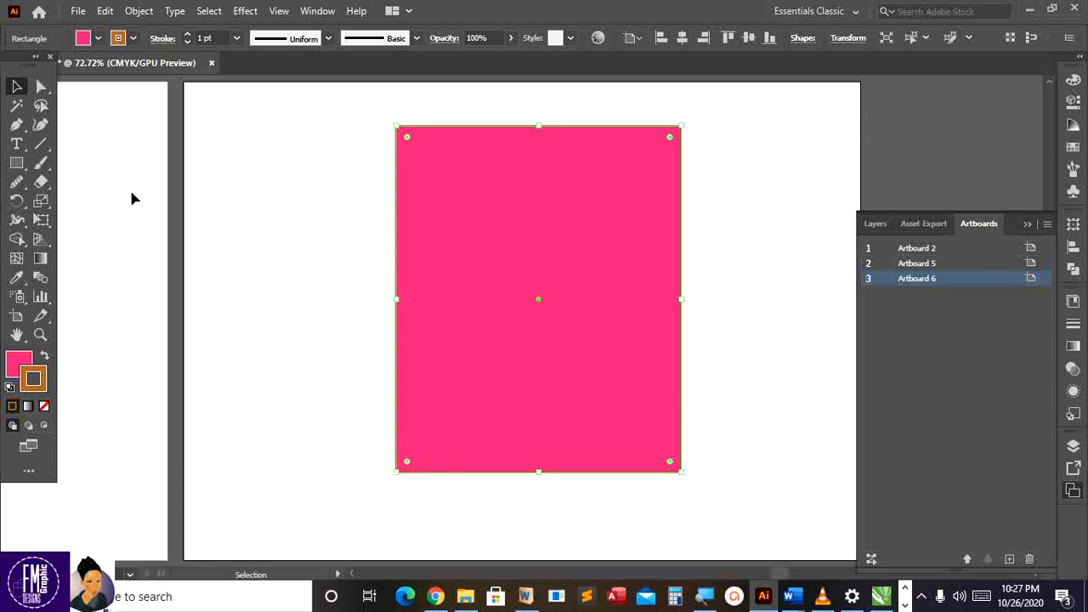
{"action": "left_click", "coordinate": [17, 126]}
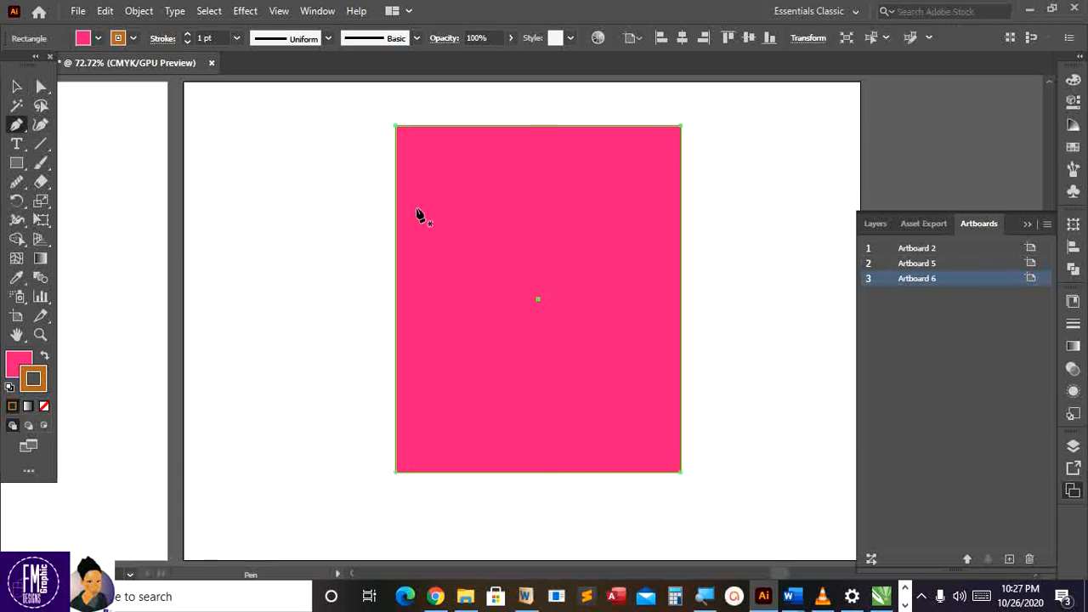
Place trial corner points for the band over the pink rectangle, undoing the first attempt
{"action": "left_click", "coordinate": [367, 265]}
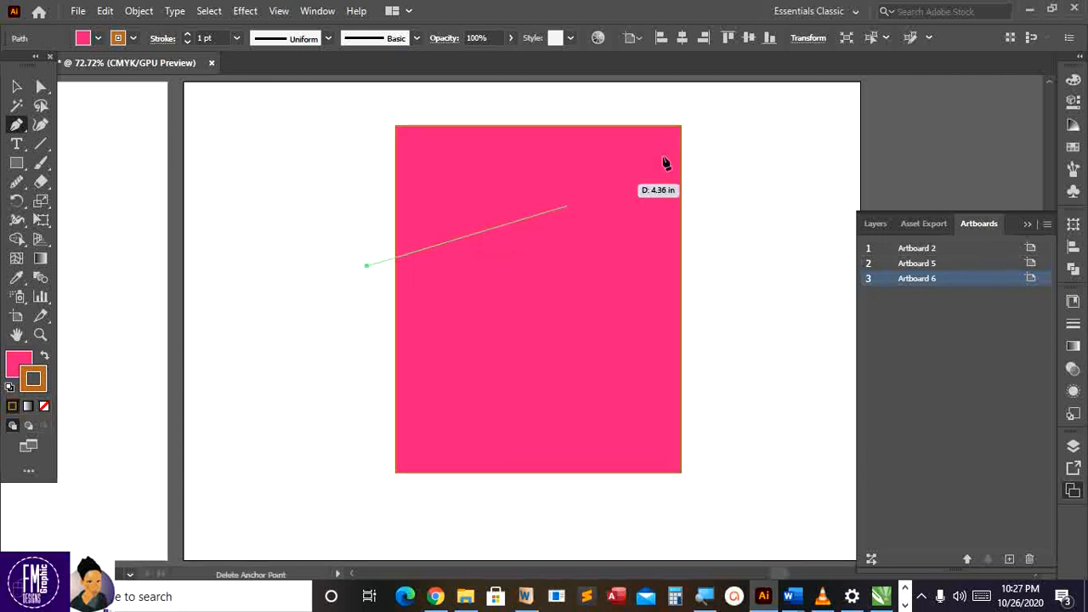
{"action": "left_click", "coordinate": [712, 145]}
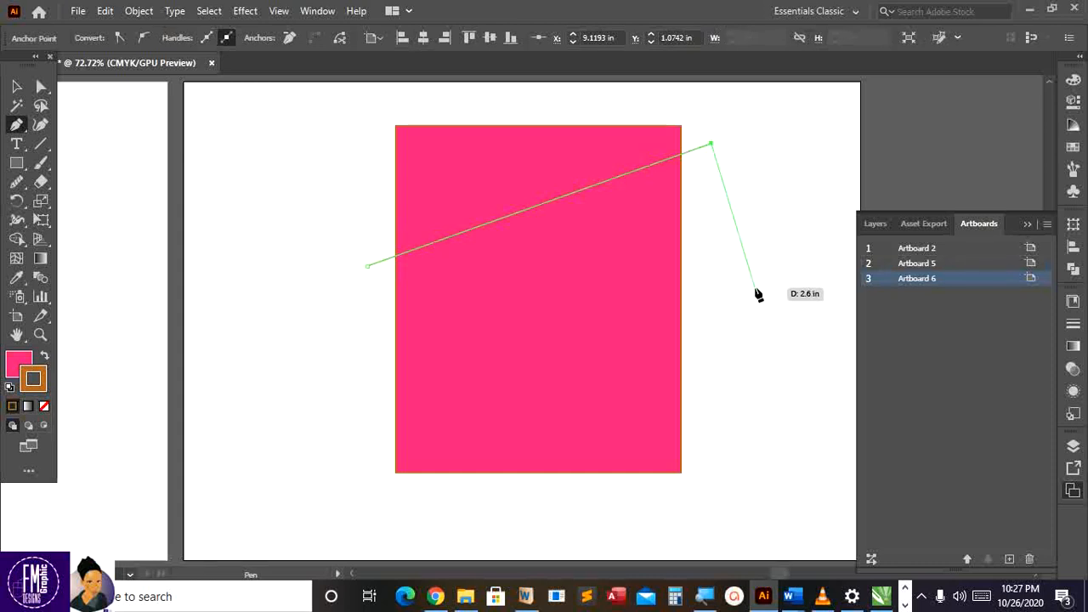
{"action": "key", "text": "ctrl+z"}
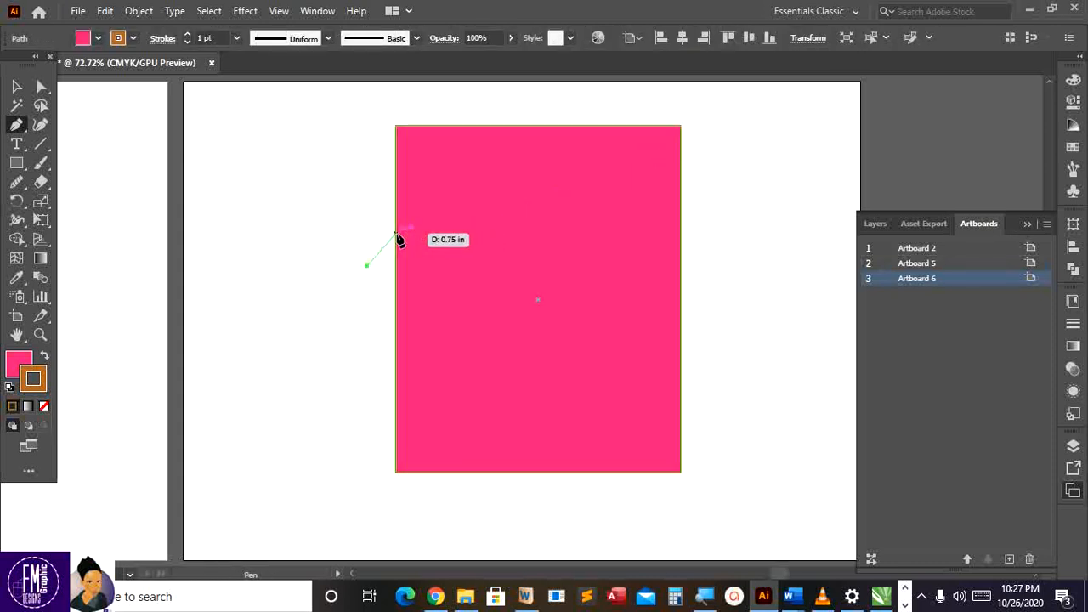
{"action": "key", "text": "ctrl+z"}
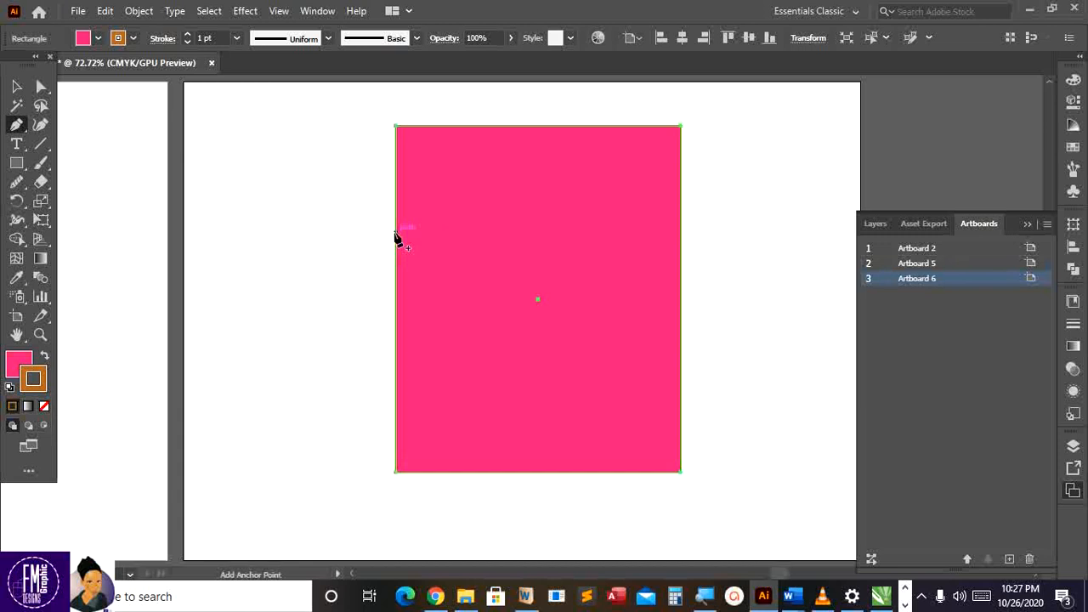
{"action": "left_click", "coordinate": [395, 232]}
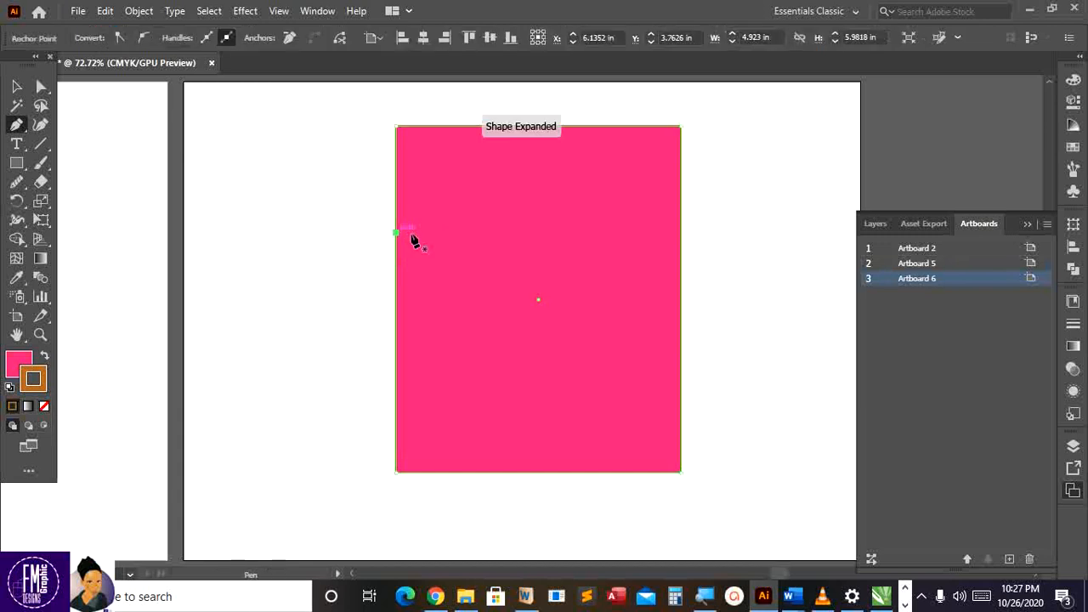
{"action": "left_click", "coordinate": [681, 158]}
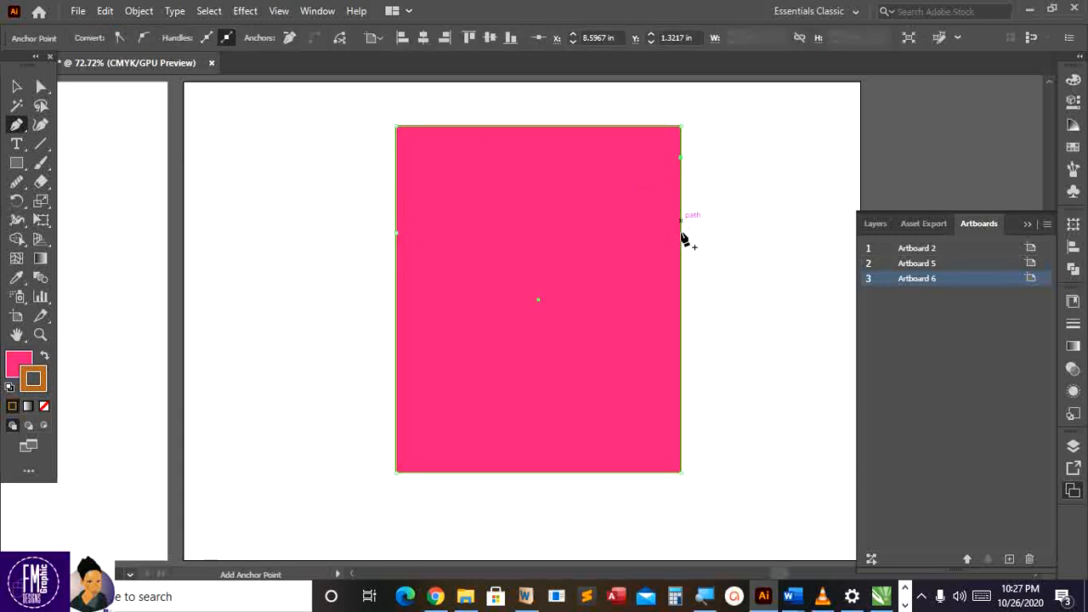
{"action": "left_click", "coordinate": [681, 260]}
{"action": "left_click", "coordinate": [396, 292]}
{"action": "left_click", "coordinate": [396, 233]}
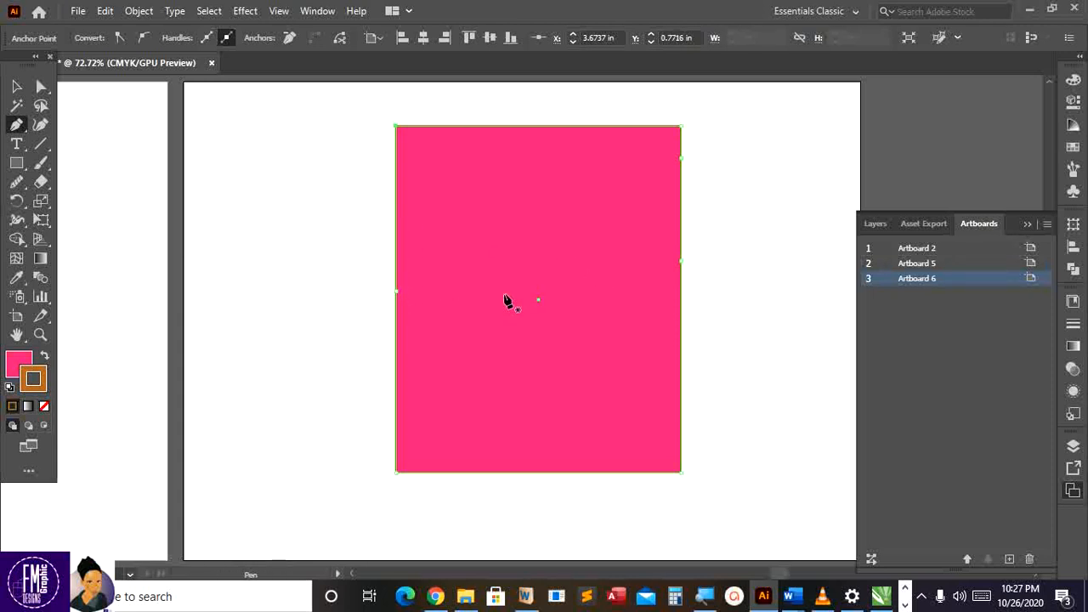
Draw a closed four-corner slanted band past both rectangle sides and swap it to a brown fill
{"action": "left_click", "coordinate": [348, 248]}
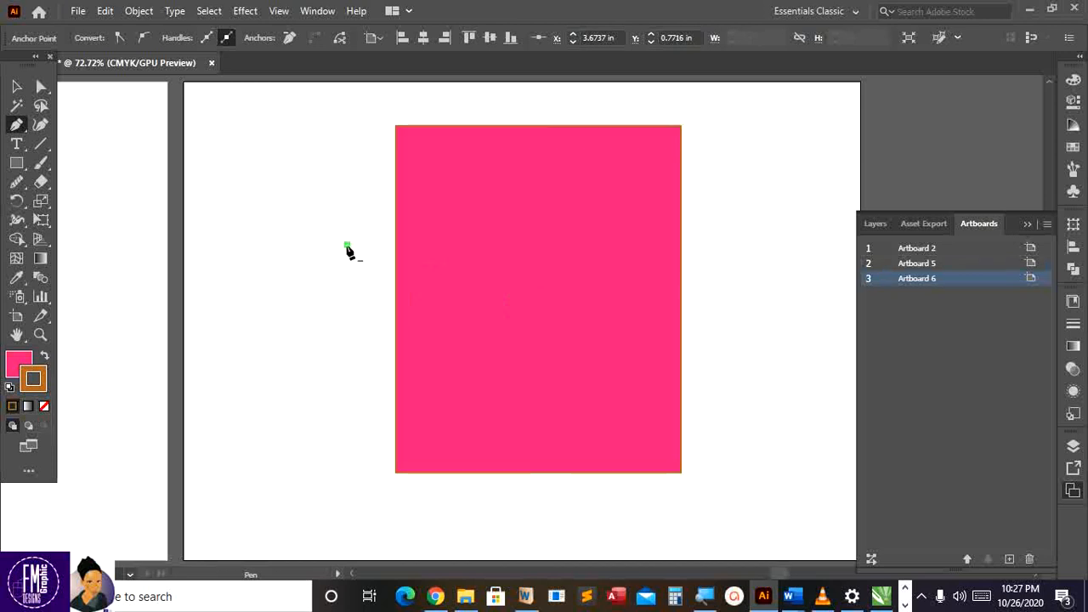
{"action": "left_click", "coordinate": [709, 146]}
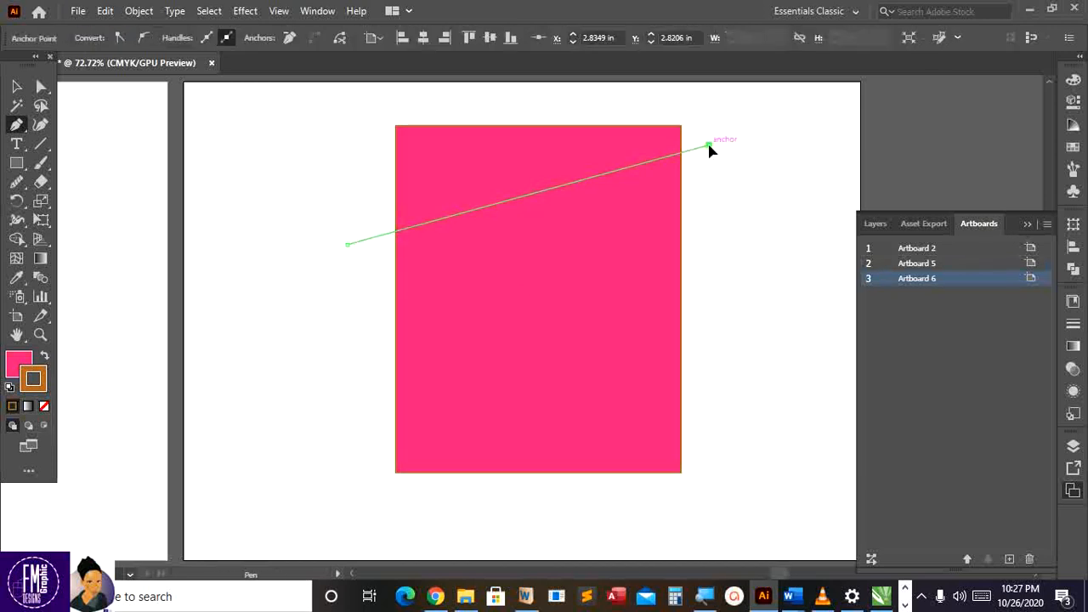
{"action": "left_click", "coordinate": [720, 268]}
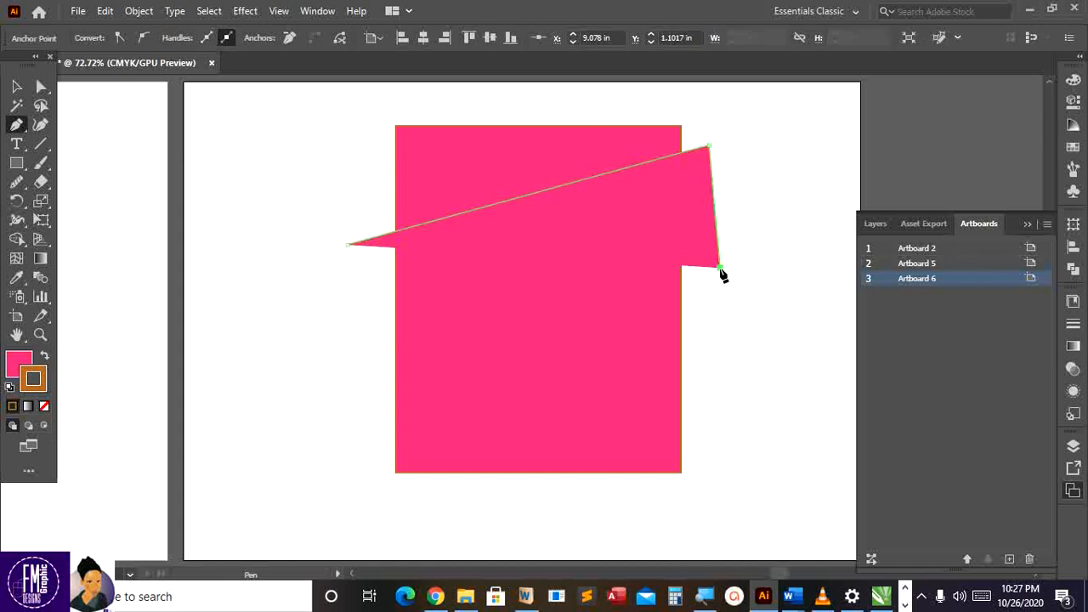
{"action": "left_click", "coordinate": [376, 378]}
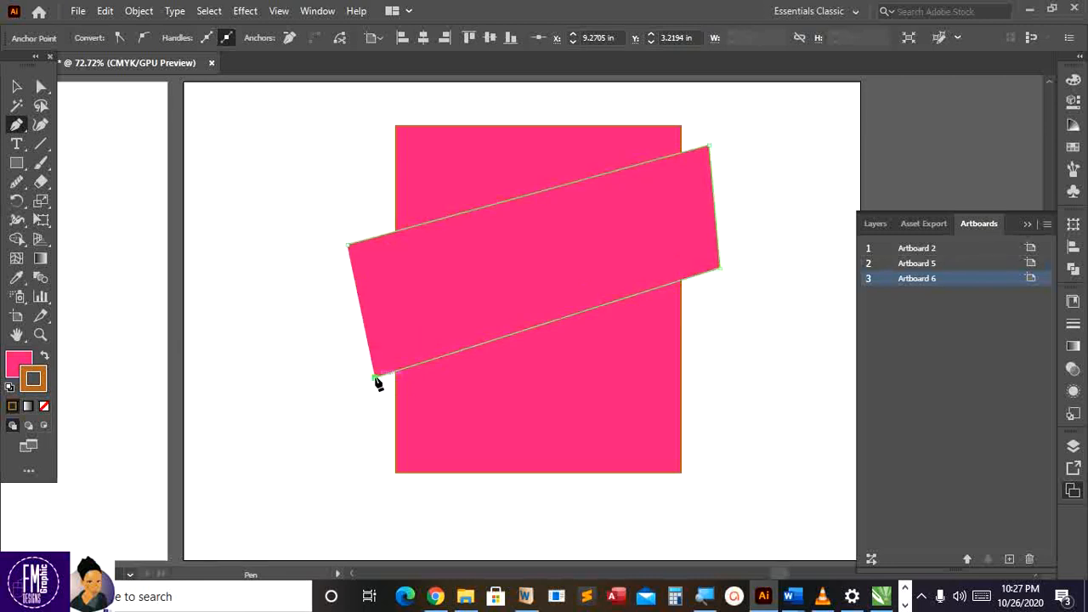
{"action": "left_click", "coordinate": [348, 248]}
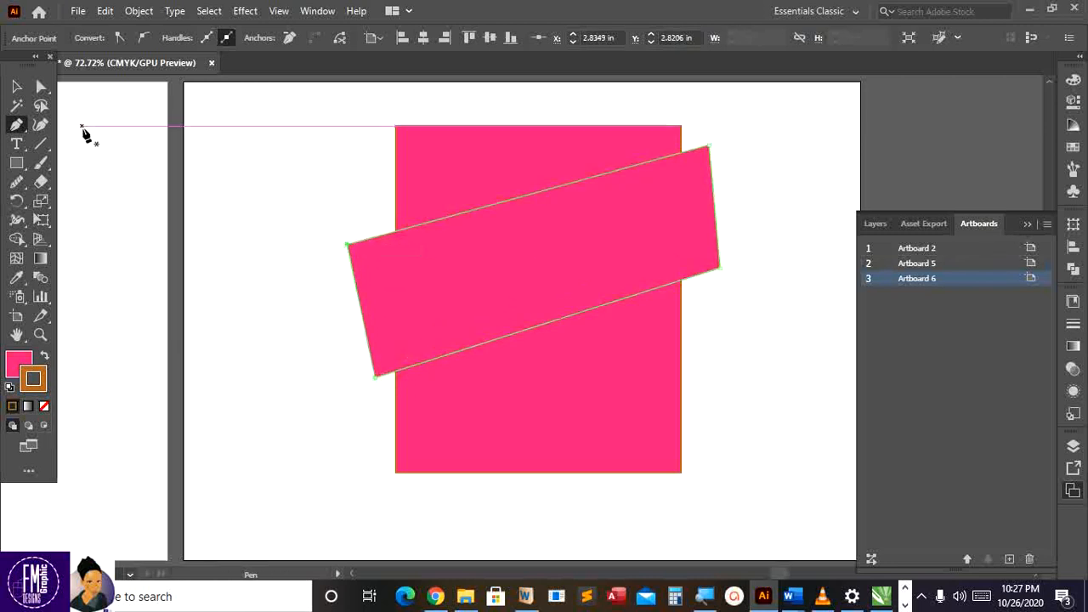
{"action": "left_click", "coordinate": [45, 356]}
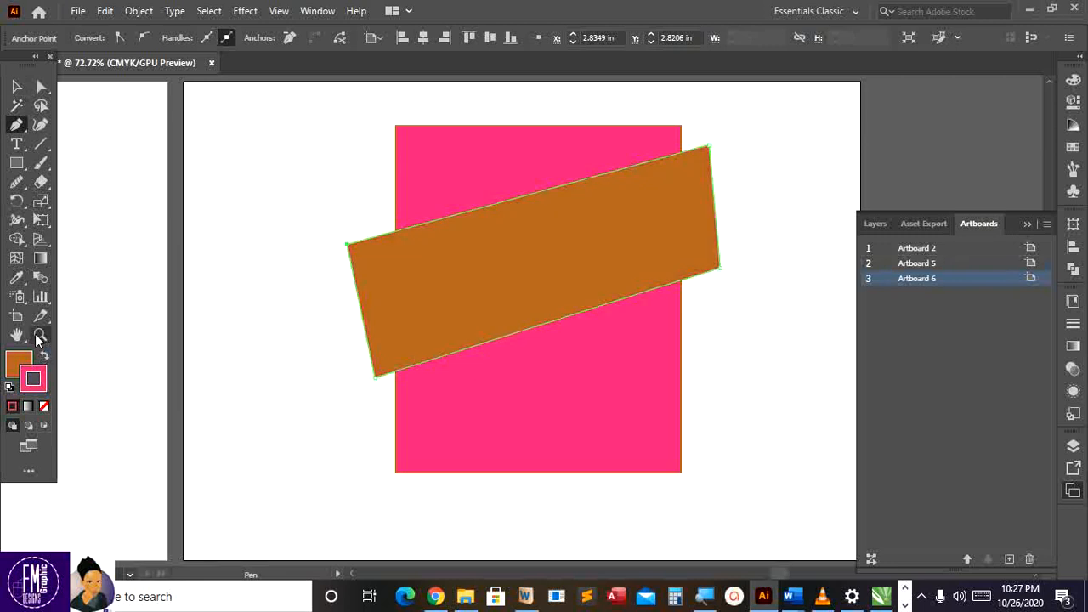
{"action": "left_click", "coordinate": [15, 86]}
Scale and reposition the brown band diagonally across the pink rectangle
{"action": "left_click_drag", "start_coordinate": [563, 280], "coordinate": [547, 258]}
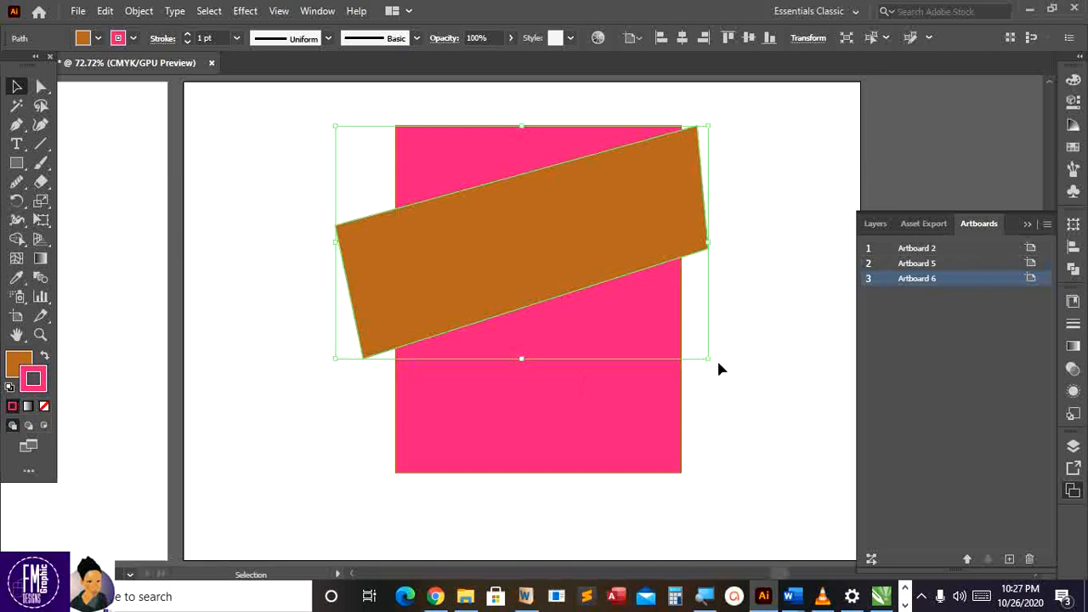
{"action": "left_click_drag", "start_coordinate": [713, 362], "coordinate": [639, 290]}
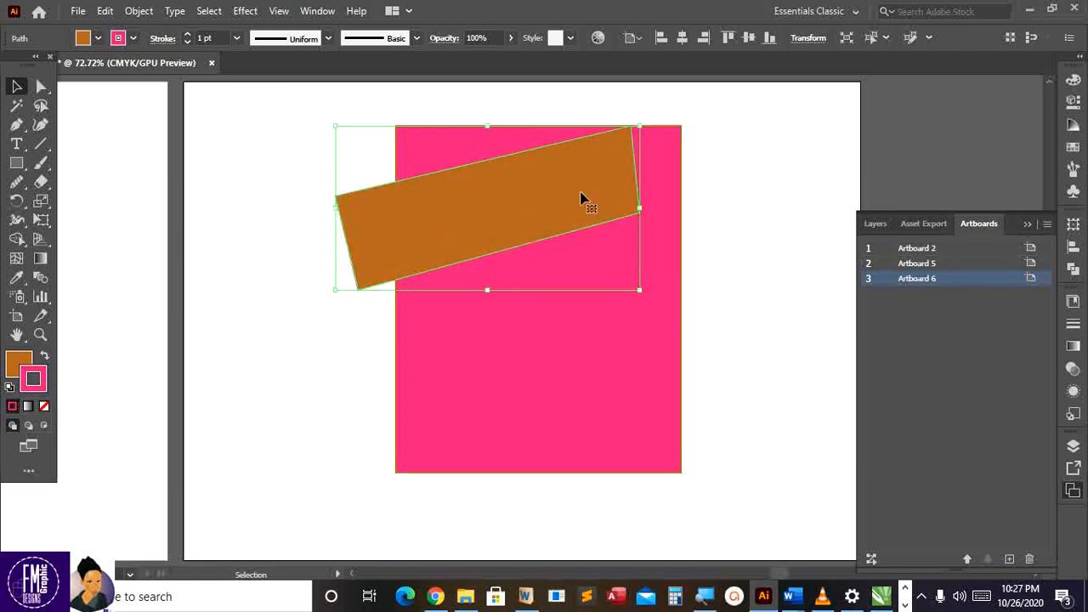
{"action": "left_click_drag", "start_coordinate": [587, 191], "coordinate": [561, 298]}
{"action": "left_click_drag", "start_coordinate": [504, 352], "coordinate": [504, 321]}
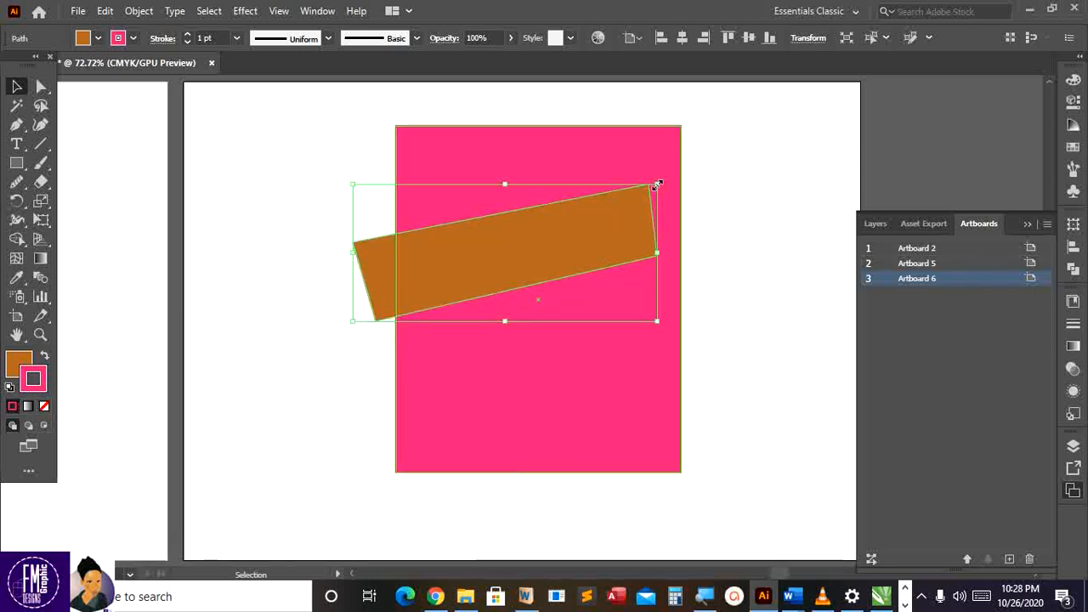
{"action": "left_click_drag", "start_coordinate": [657, 183], "coordinate": [721, 149]}
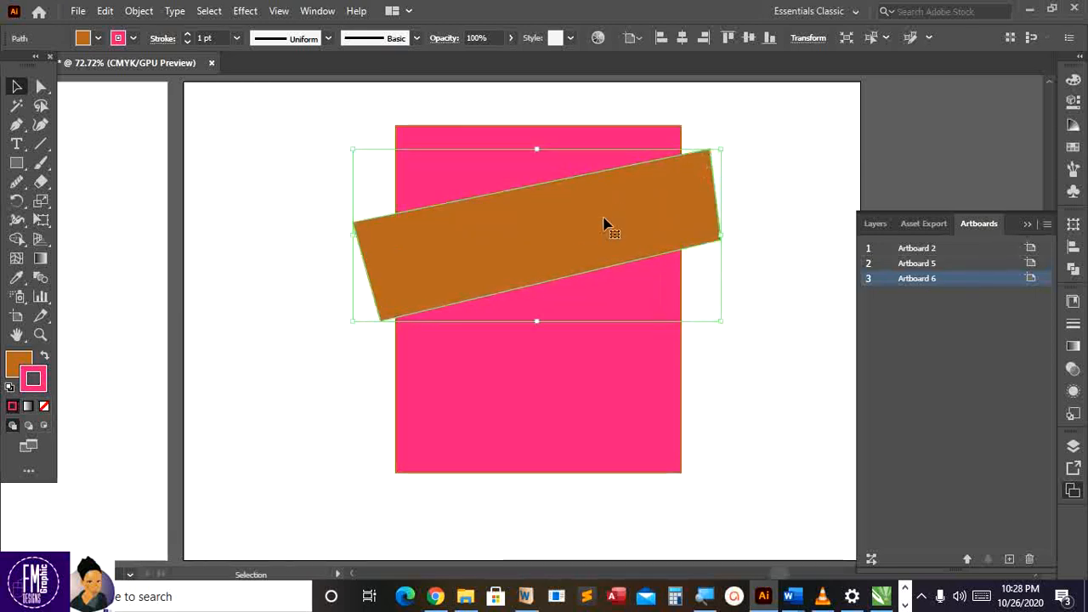
{"action": "left_click_drag", "start_coordinate": [604, 224], "coordinate": [598, 247]}
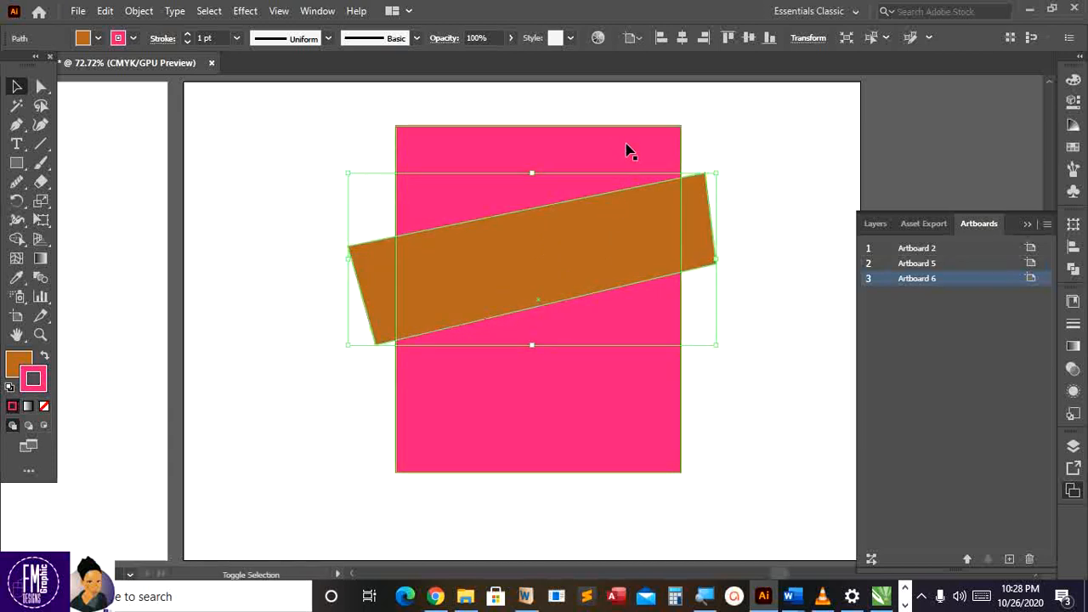
{"action": "left_click", "coordinate": [740, 190]}
Send the brown band behind the pink rectangle and add the rectangle to the selection
{"action": "left_click", "coordinate": [704, 223]}
{"action": "right_click", "coordinate": [704, 223]}
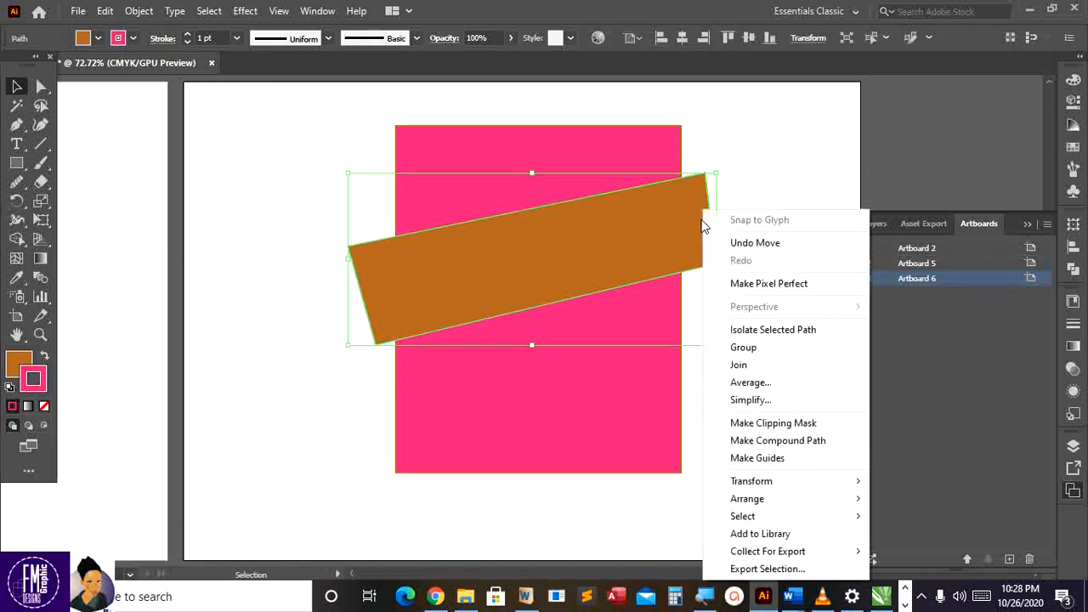
{"action": "left_click", "coordinate": [634, 272]}
{"action": "key", "text": "a"}
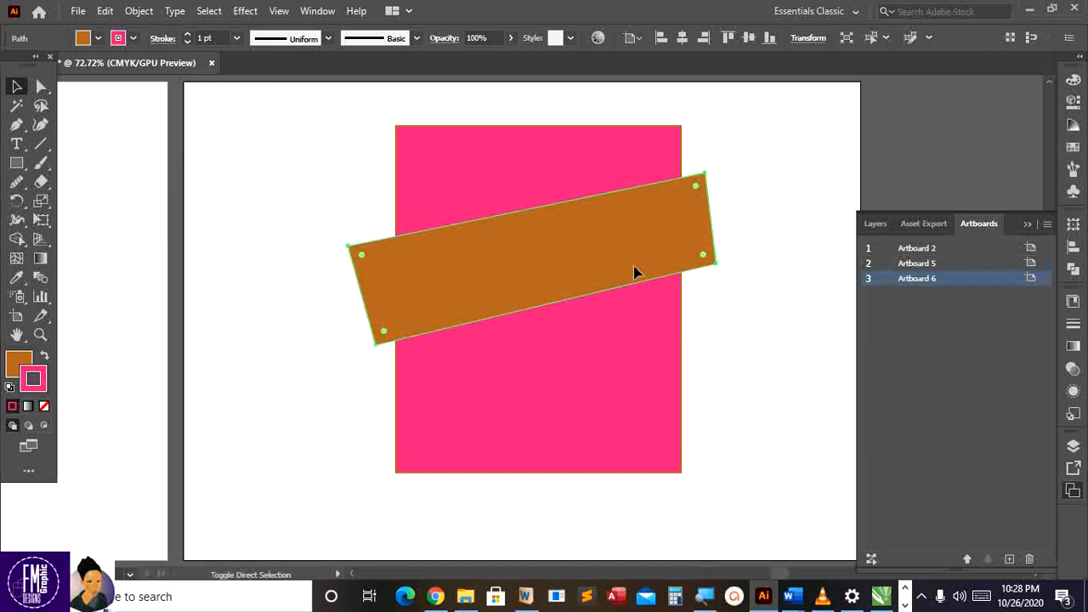
{"action": "key", "text": "ctrl+shift+bracketleft"}
{"action": "key", "text": "v"}
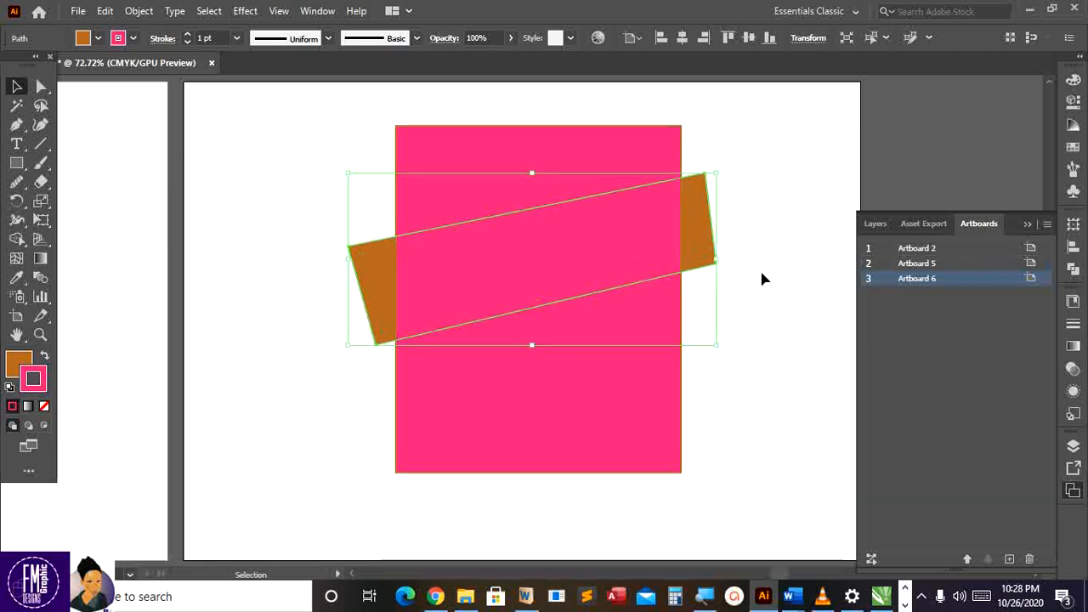
{"action": "left_click", "coordinate": [640, 136], "text": "shift"}
{"action": "right_click", "coordinate": [641, 136]}
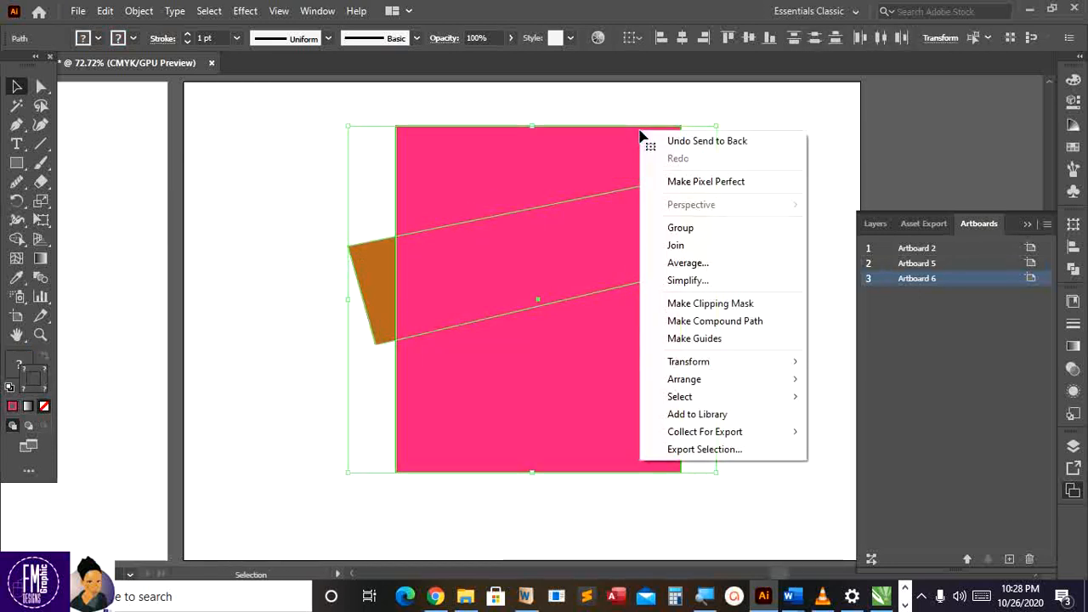